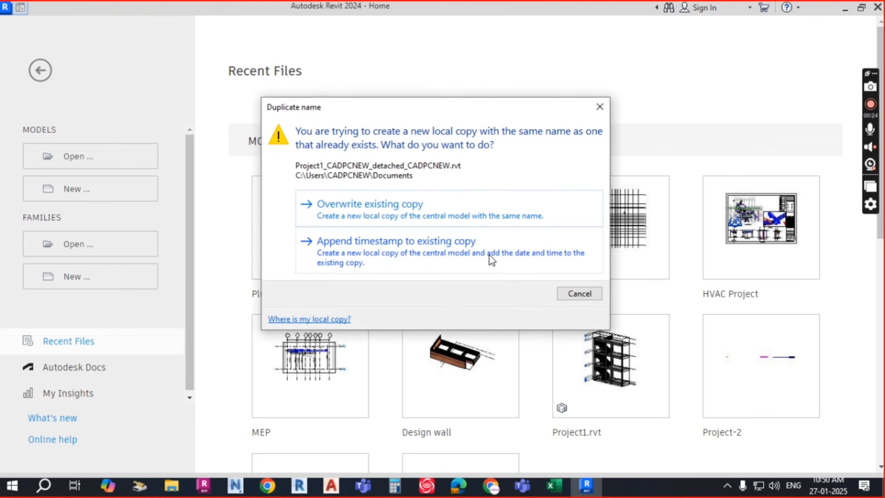
# - Overwrite the existing local copy to open the project, and view the whole model in 3D
pyautogui.click(438, 212)
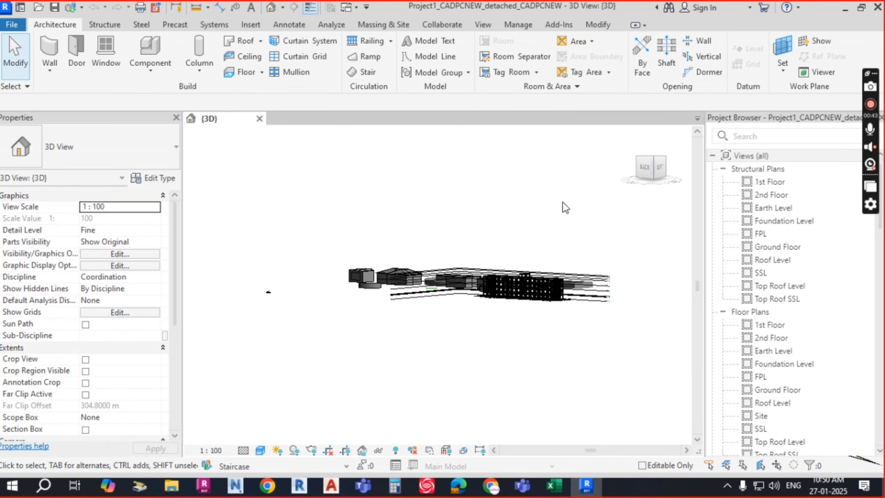
pyautogui.keyDown('shift'); pyautogui.moveTo(562, 212); pyautogui.dragTo(567, 252, button='middle'); pyautogui.keyUp('shift')
pyautogui.scroll(3, 568, 252)
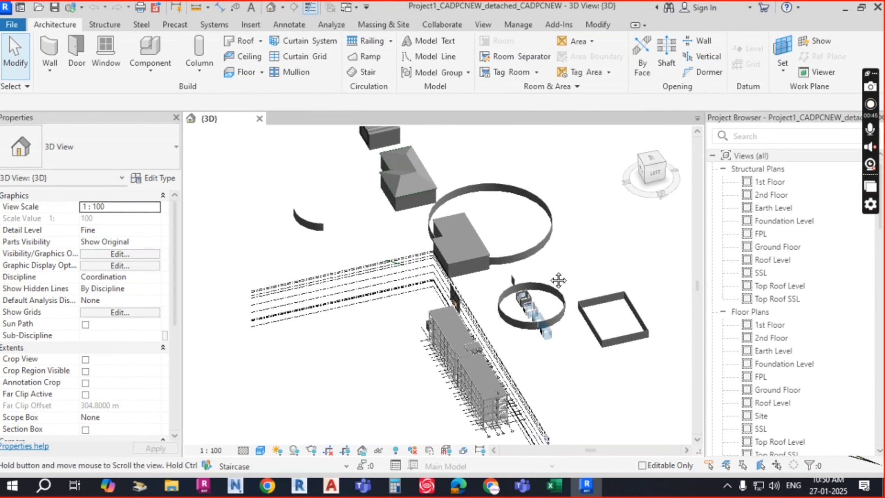
# - Open the 1st Floor structural plan
pyautogui.doubleClick(771, 181)
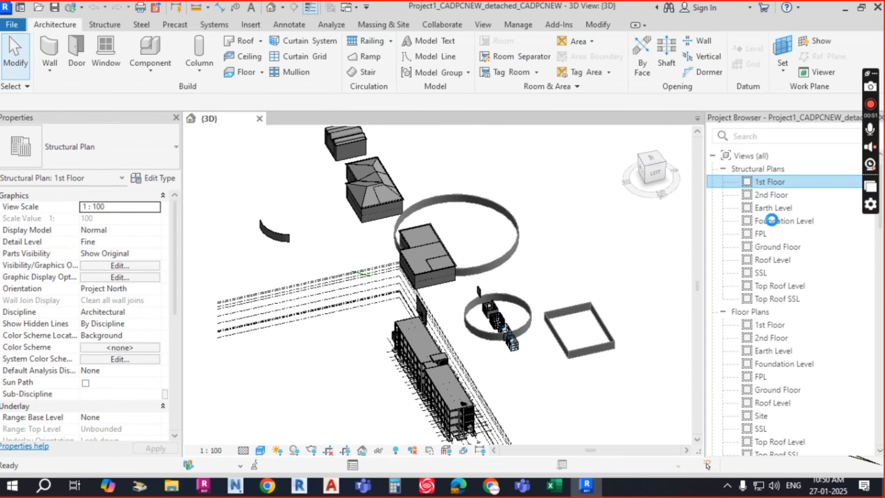
pyautogui.moveTo(560, 309); pyautogui.dragTo(527, 286, button='middle')
pyautogui.scroll(-2, 763, 303)
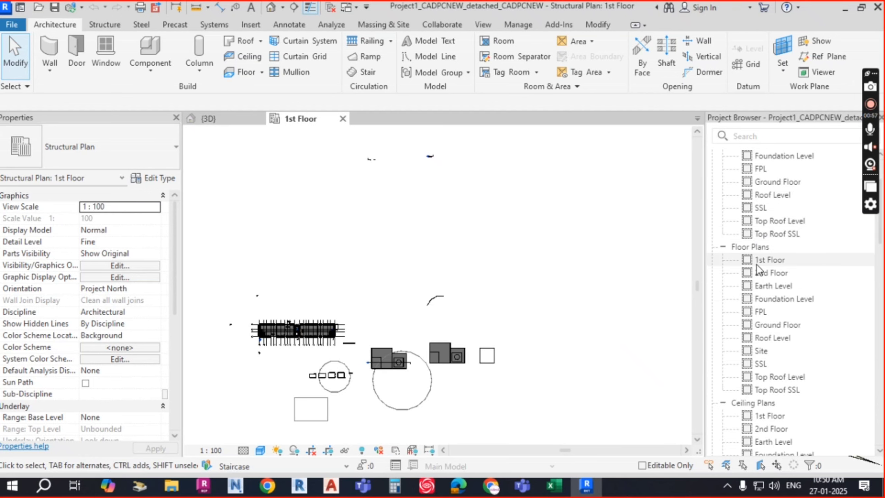
# - Look through the structural, floor and ceiling plans in the project, and open the Ground Floor floor plan
pyautogui.click(732, 248)
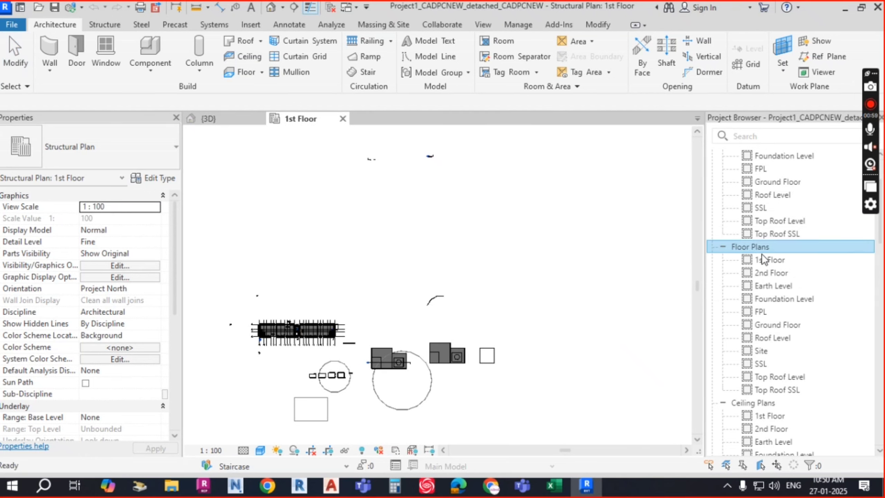
pyautogui.scroll(2, 763, 253)
pyautogui.click(766, 169)
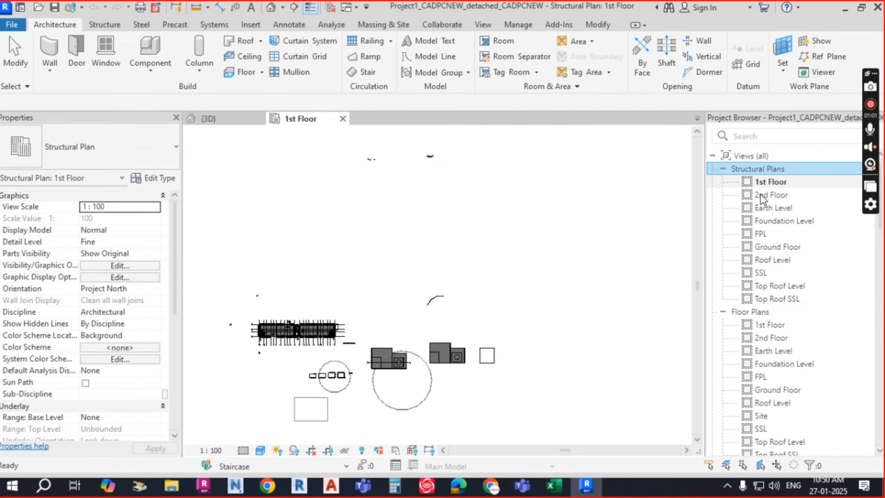
pyautogui.click(751, 312)
pyautogui.scroll(-8, 767, 310)
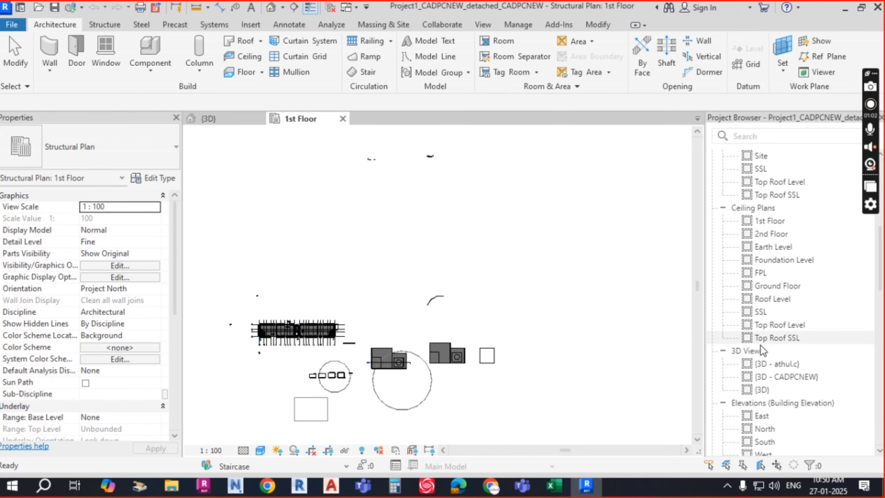
pyautogui.scroll(-4, 767, 349)
pyautogui.scroll(6, 776, 307)
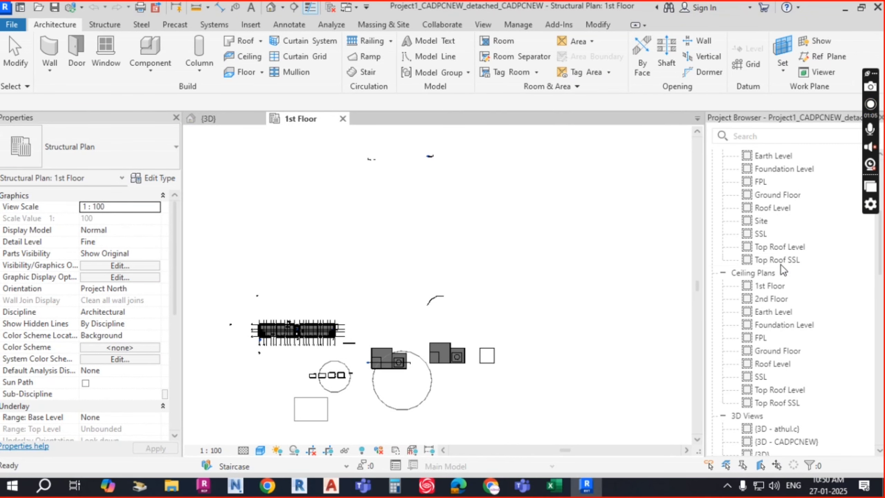
pyautogui.scroll(4, 766, 255)
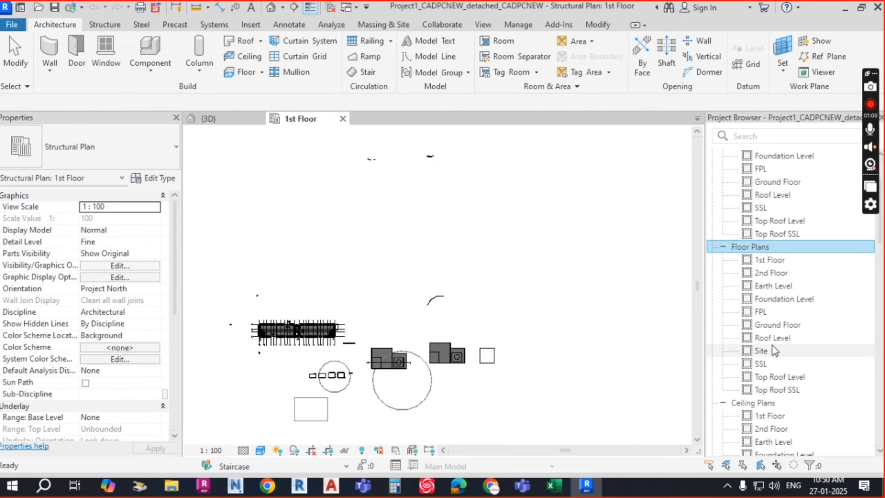
pyautogui.doubleClick(784, 324)
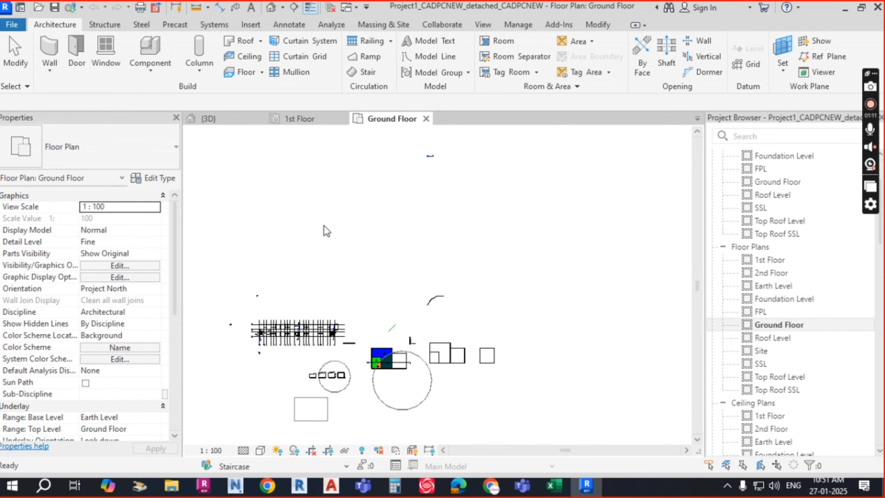
pyautogui.scroll(3, 511, 265)
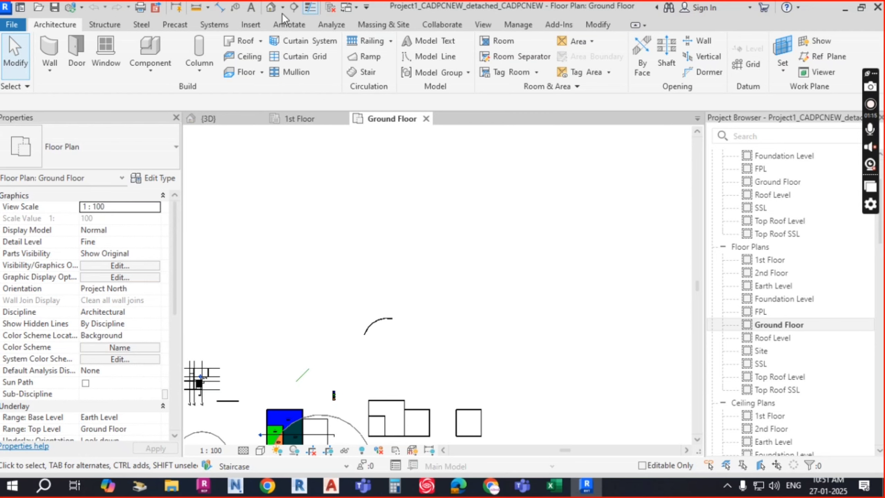
# - Start the Place Mass command and stop the Show Mass notice from being shown again
pyautogui.click(402, 24)
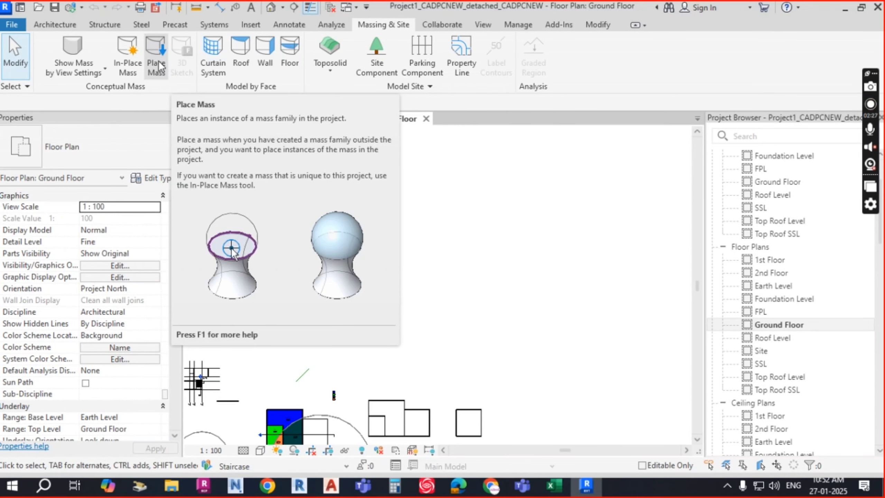
pyautogui.click(158, 65)
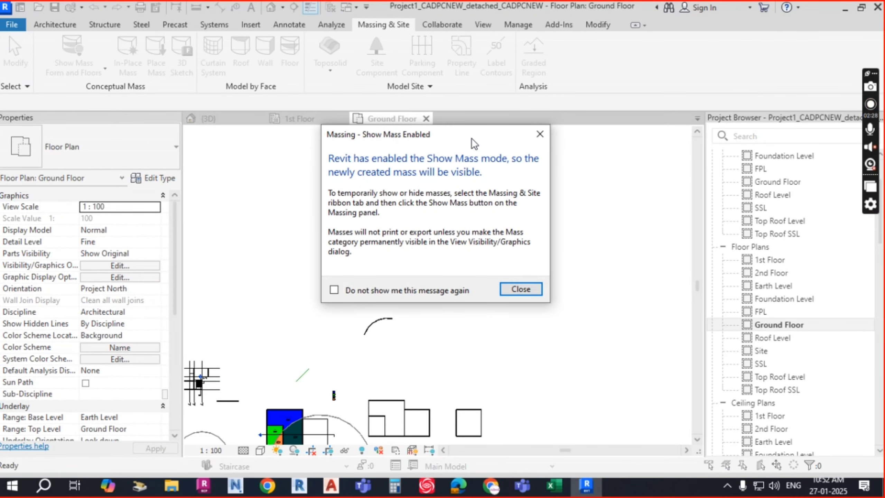
pyautogui.moveTo(471, 138); pyautogui.dragTo(407, 62)
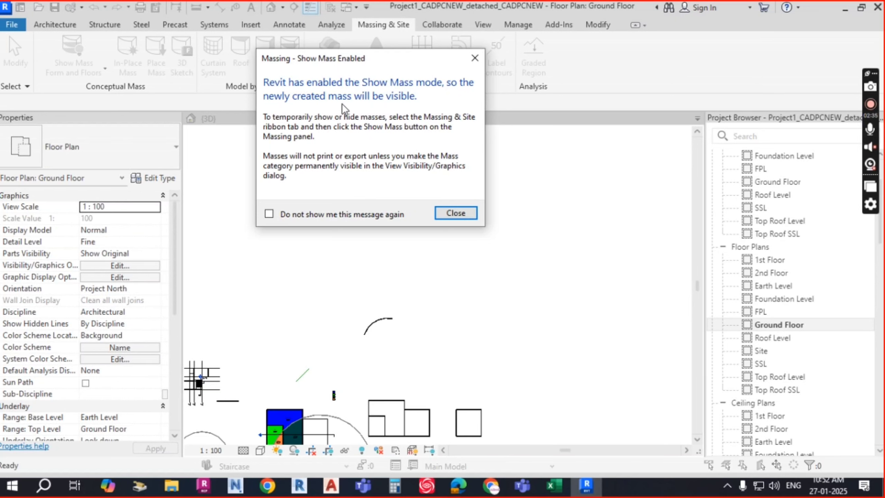
pyautogui.click(270, 214)
pyautogui.click(467, 219)
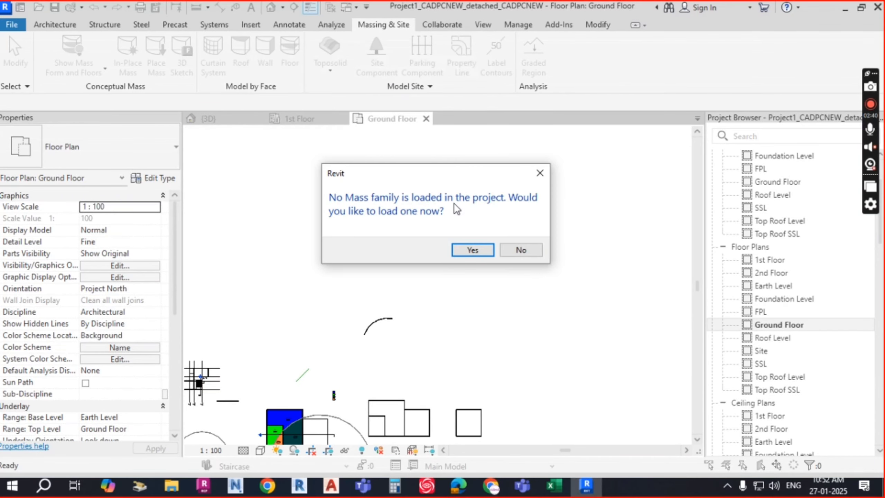
# - Agree to load a mass family and browse to the Mass folder of the US family library
pyautogui.moveTo(466, 174); pyautogui.dragTo(433, 124)
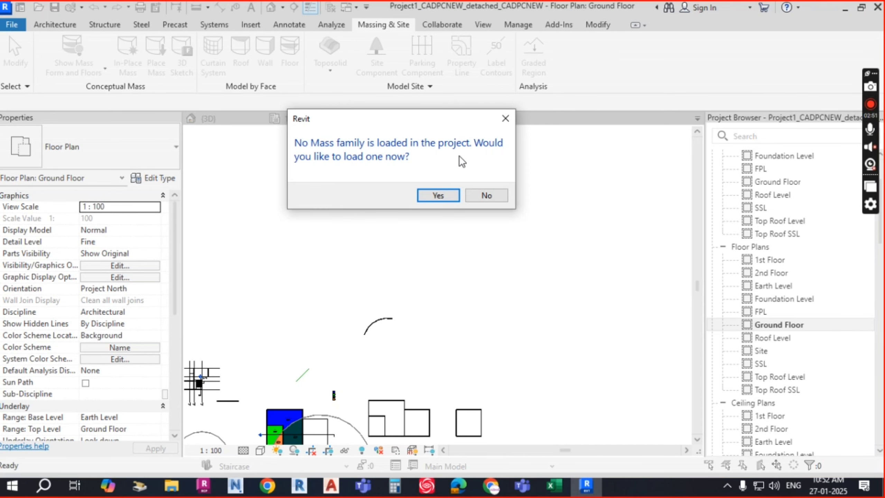
pyautogui.click(438, 195)
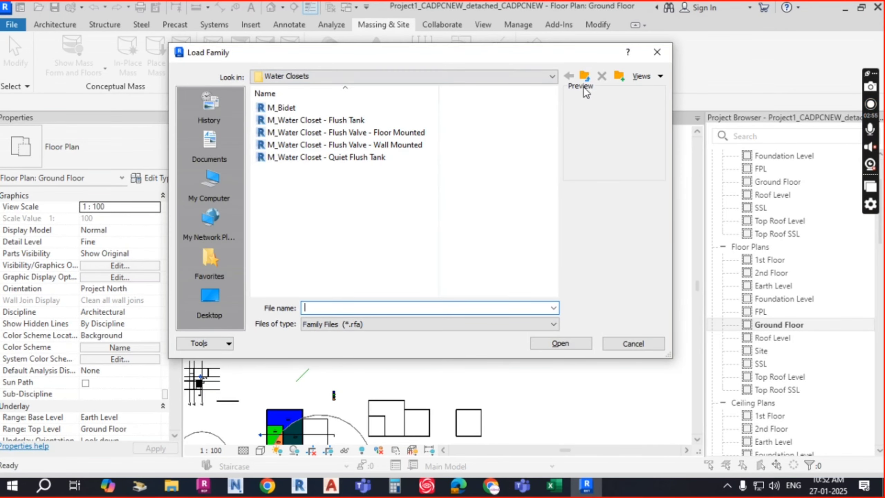
pyautogui.click(585, 76)
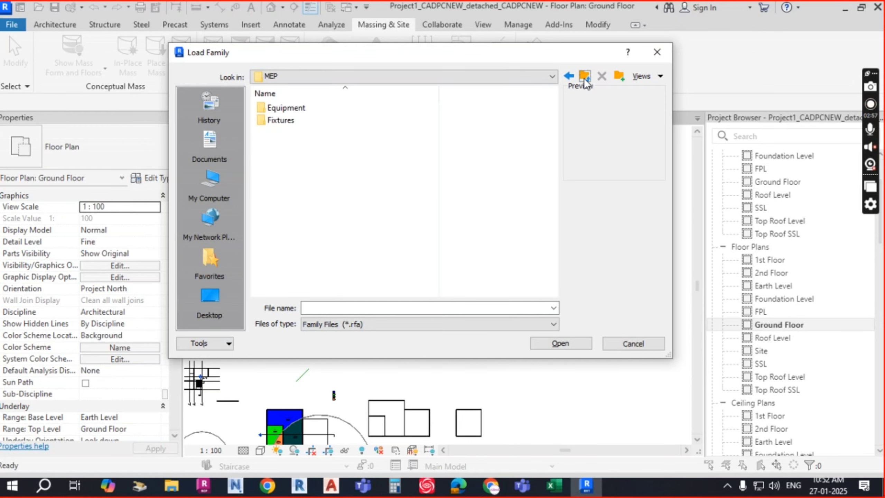
pyautogui.click(585, 76)
pyautogui.click(586, 76)
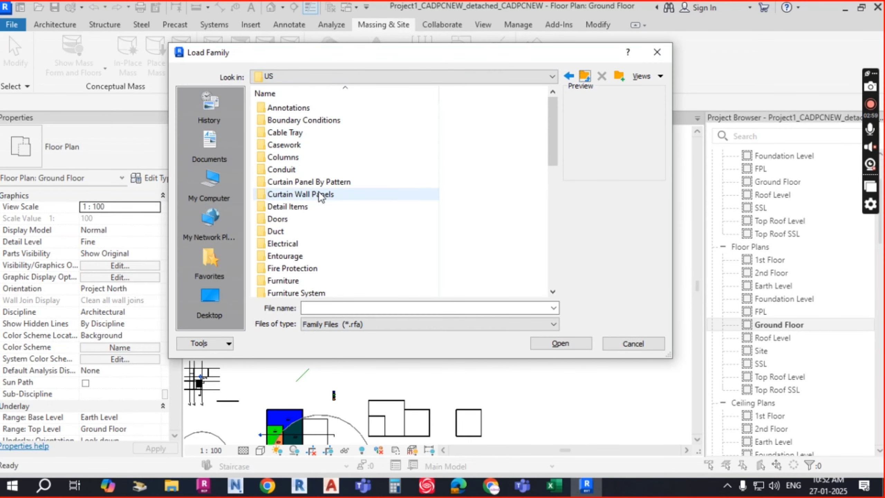
pyautogui.scroll(-2, 295, 230)
pyautogui.scroll(-1, 293, 230)
pyautogui.click(283, 207)
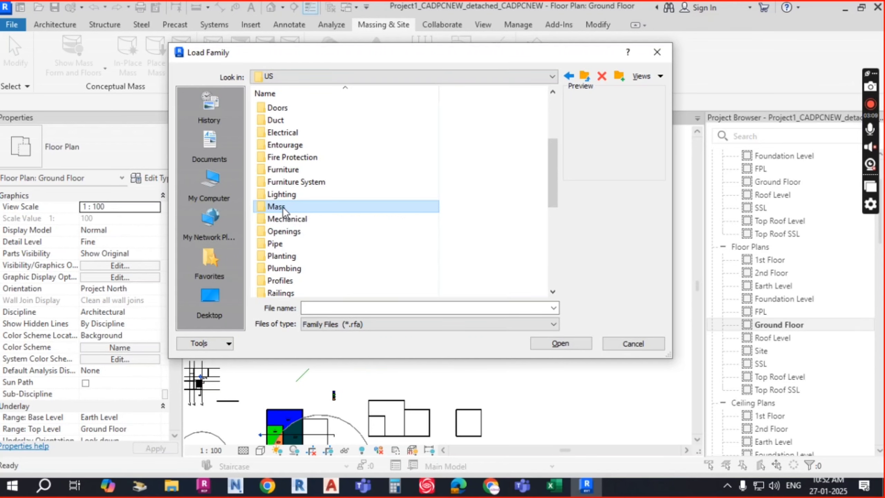
pyautogui.doubleClick(282, 207)
# - Preview the mass families from M_Arch to M_Diagnostic Tripod-1 point, including the barrel vault, box, cone and cylinder
pyautogui.click(288, 110)
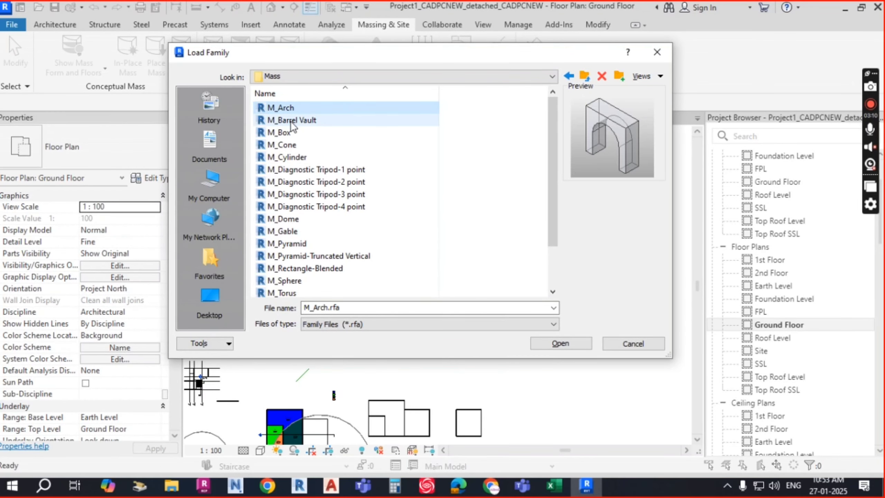
pyautogui.click(291, 121)
pyautogui.click(283, 133)
pyautogui.click(279, 159)
pyautogui.click(282, 144)
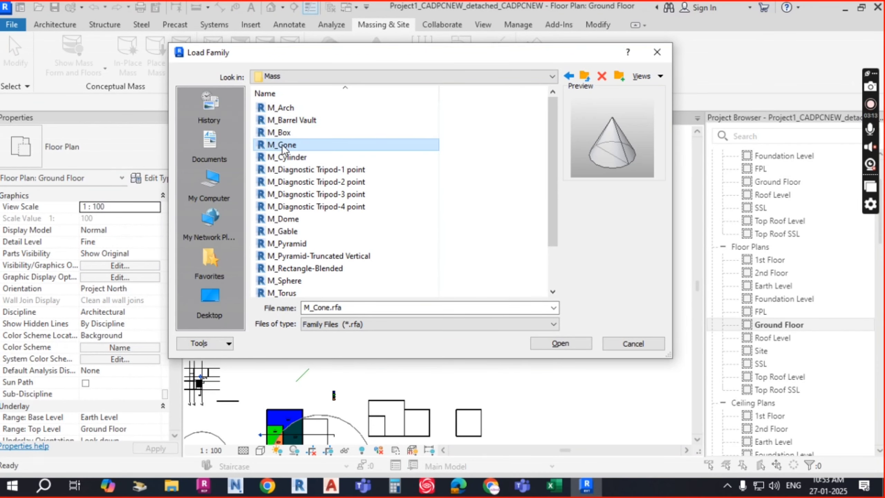
pyautogui.click(288, 131)
pyautogui.click(285, 120)
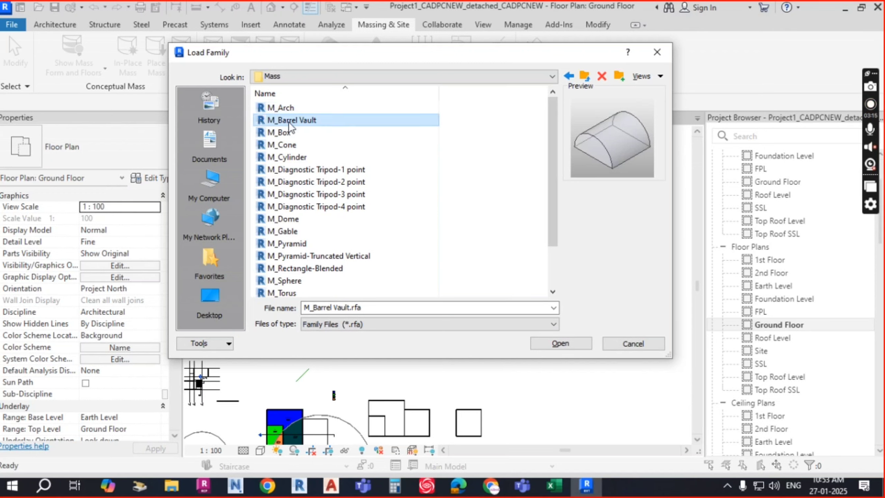
pyautogui.click(283, 132)
pyautogui.click(284, 145)
pyautogui.click(288, 157)
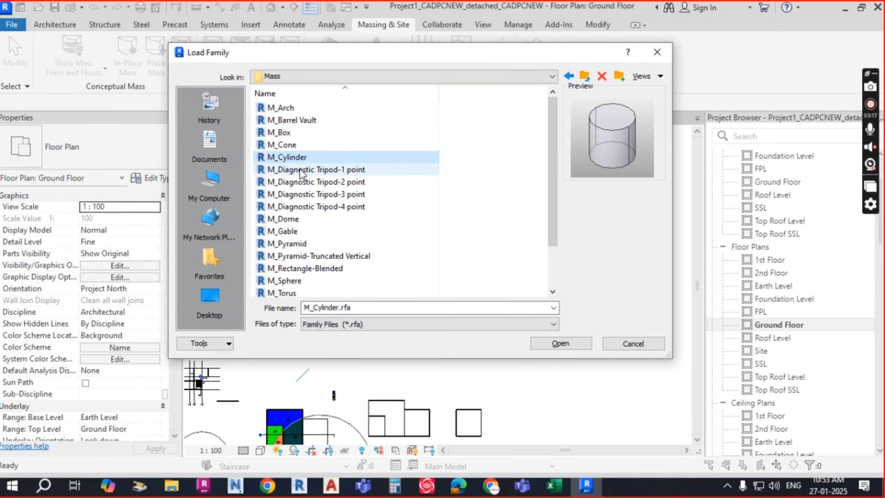
pyautogui.click(284, 170)
# - Preview the remaining mass families from M_Dome to M_Triangle-Right, including the gable, pyramids, blended rectangle, sphere and torus
pyautogui.scroll(-1, 281, 209)
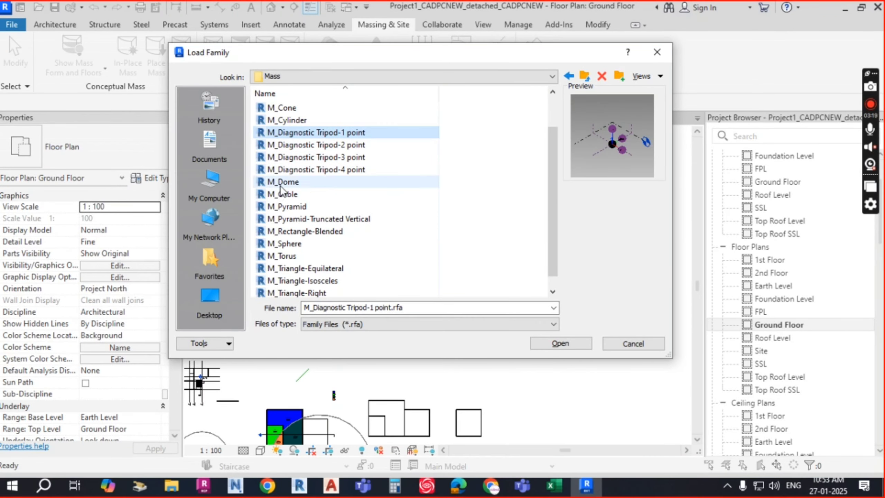
pyautogui.click(283, 182)
pyautogui.click(283, 195)
pyautogui.click(284, 207)
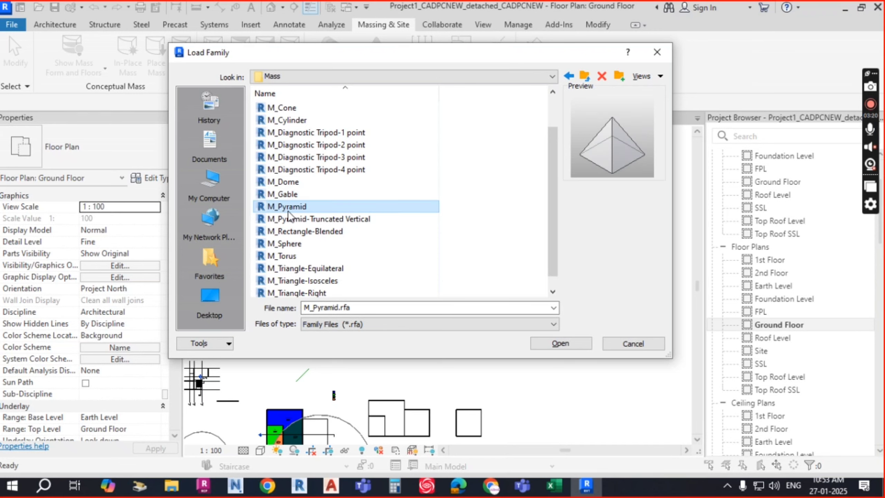
pyautogui.click(282, 219)
pyautogui.click(282, 232)
pyautogui.click(278, 244)
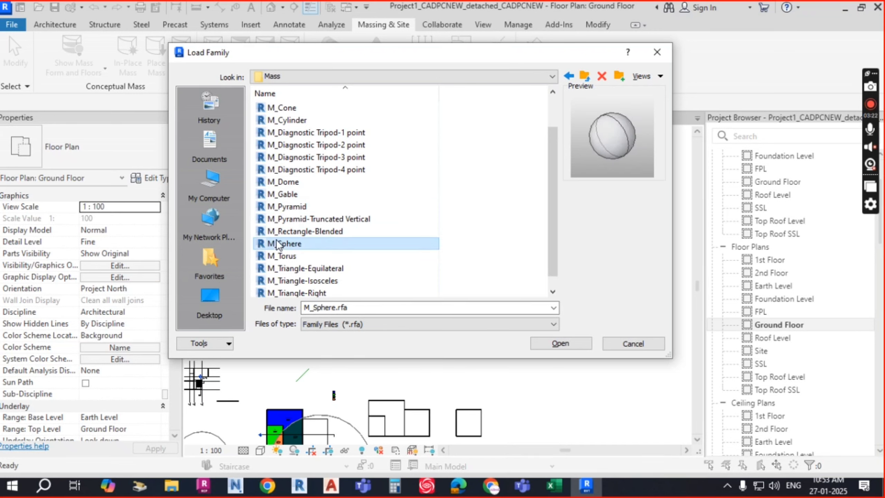
pyautogui.click(297, 231)
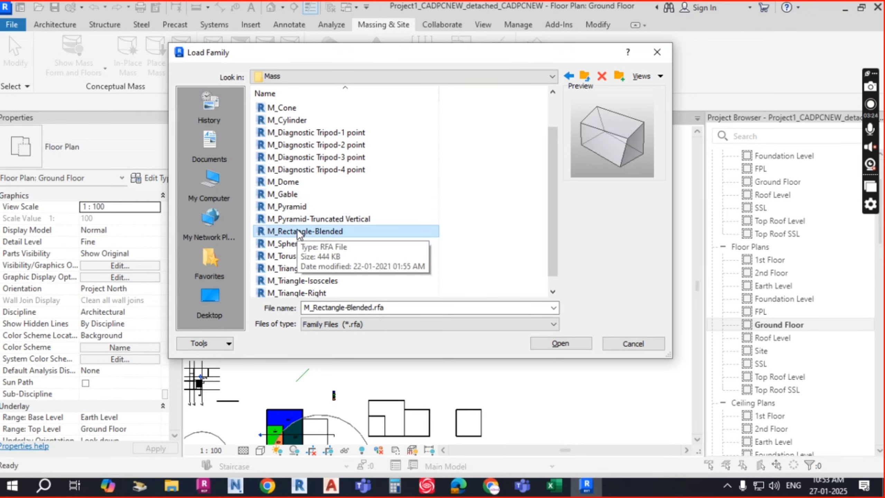
pyautogui.scroll(-1, 297, 231)
pyautogui.click(288, 232)
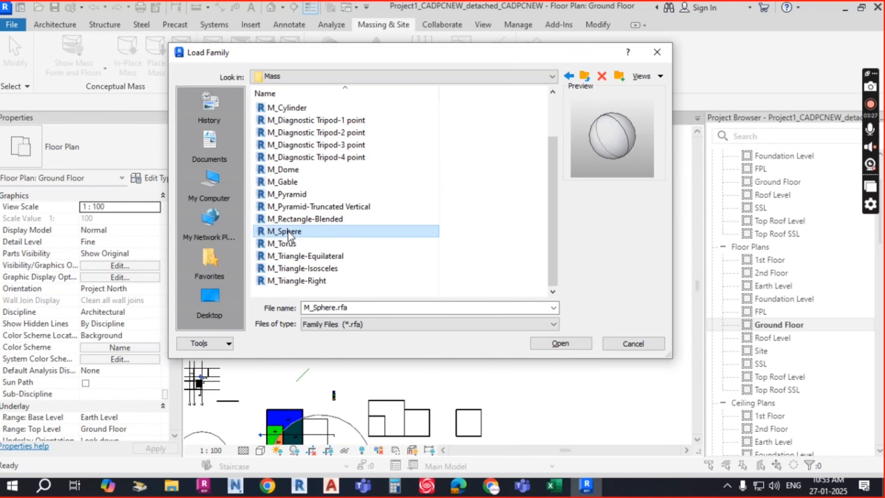
pyautogui.click(290, 244)
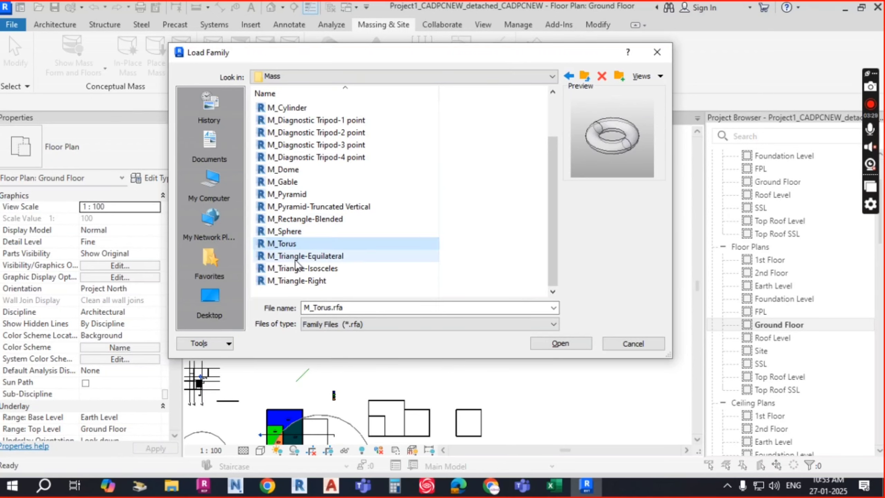
pyautogui.click(300, 256)
pyautogui.click(305, 269)
pyautogui.click(298, 279)
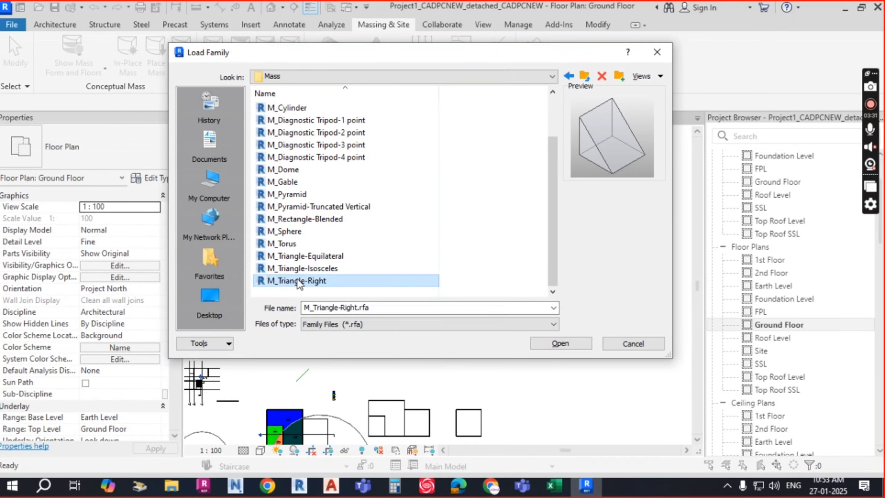
# - Preview the mass families again from M_Triangle-Isosceles back up to M_Diagnostic Tripod-4 point, including the pyramid, gable and dome
pyautogui.click(300, 267)
pyautogui.click(304, 256)
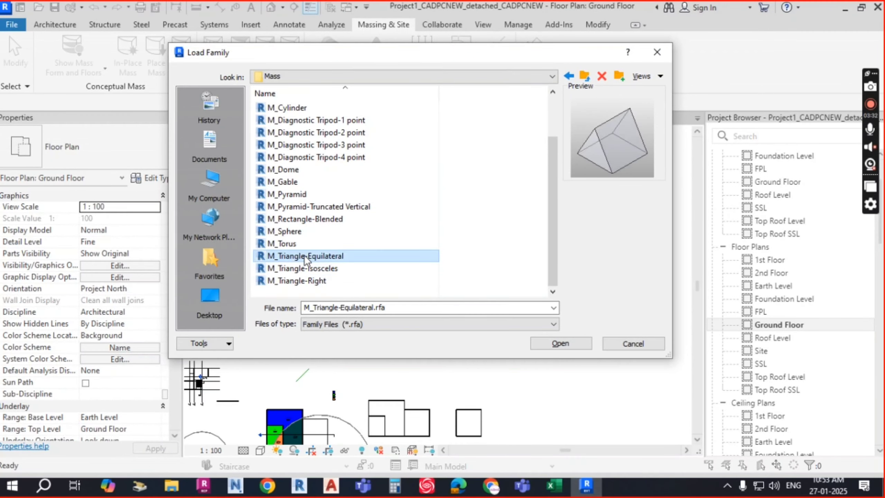
pyautogui.click(280, 244)
pyautogui.click(321, 208)
pyautogui.click(300, 195)
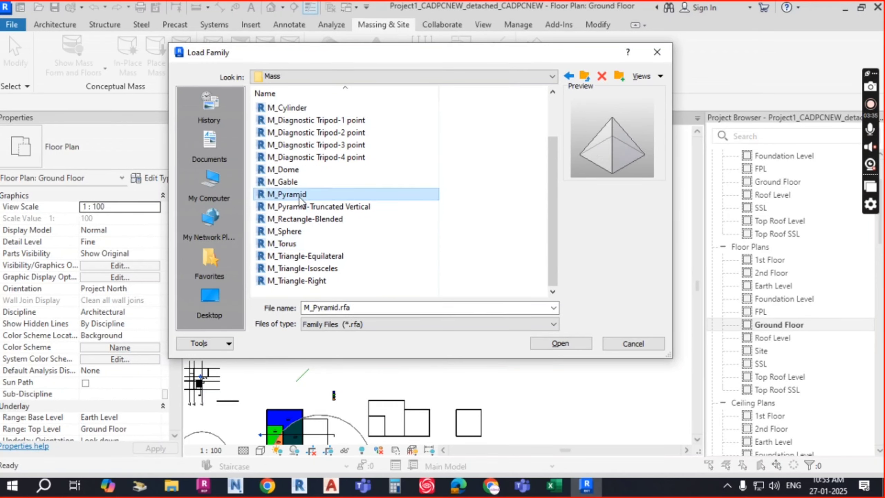
pyautogui.click(289, 182)
pyautogui.click(296, 169)
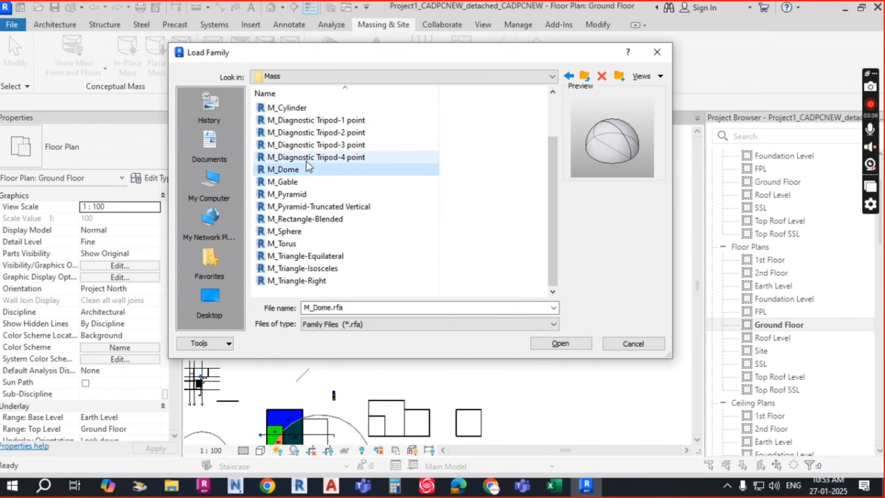
pyautogui.click(314, 158)
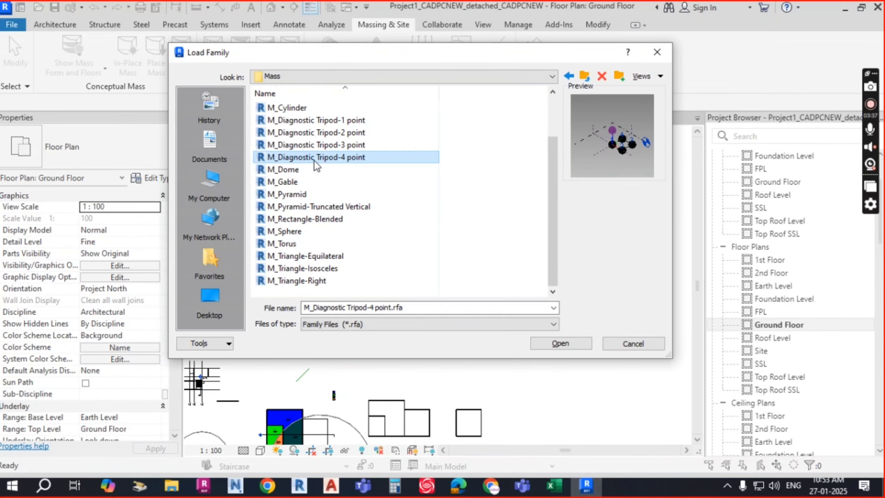
# - Preview the dome, gable, pyramid, blended rectangle, sphere, isosceles triangle and right triangle mass families
pyautogui.click(293, 170)
pyautogui.click(287, 182)
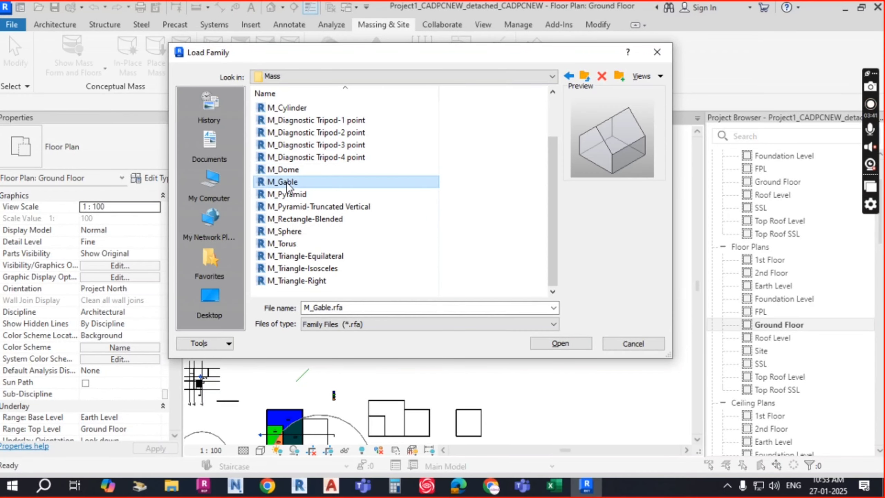
pyautogui.click(286, 197)
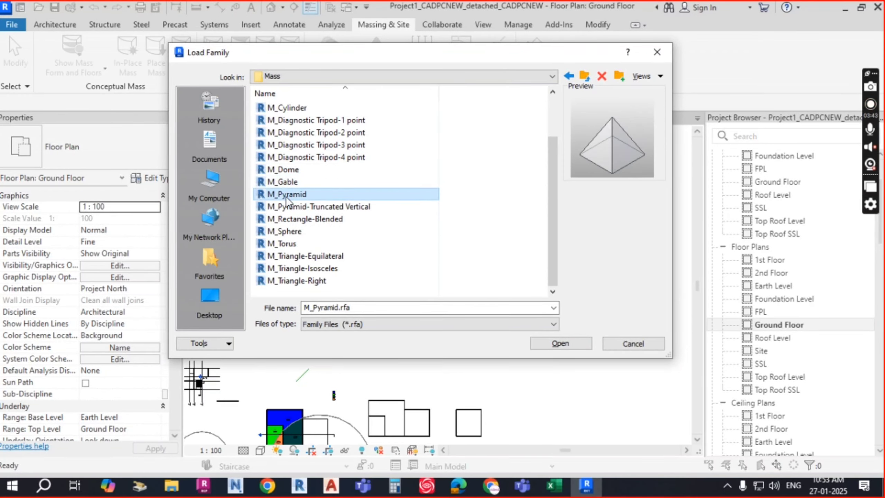
pyautogui.click(311, 220)
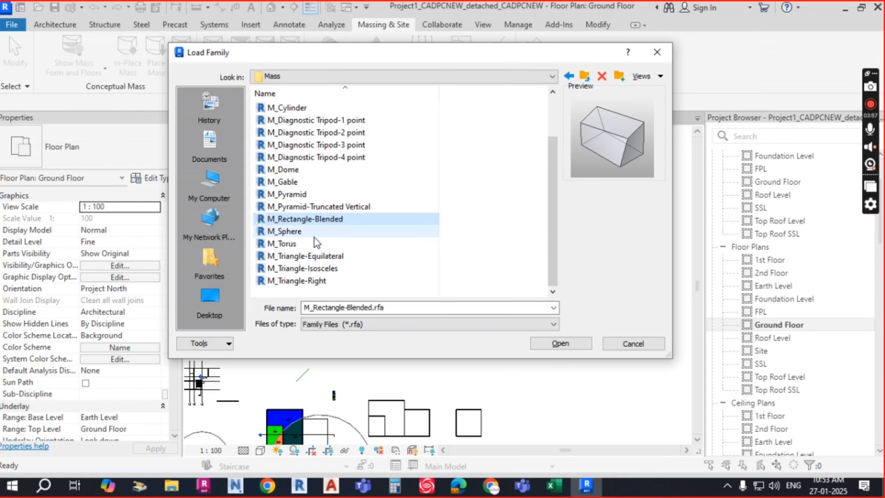
pyautogui.click(284, 232)
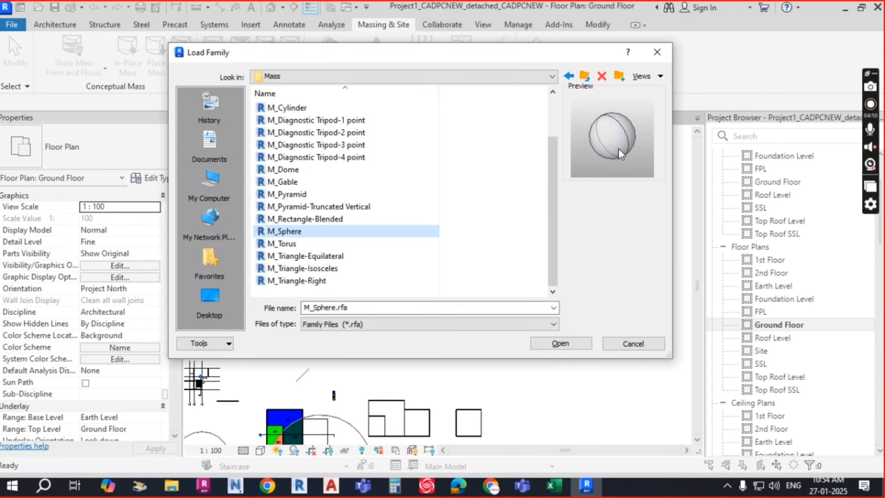
pyautogui.click(315, 267)
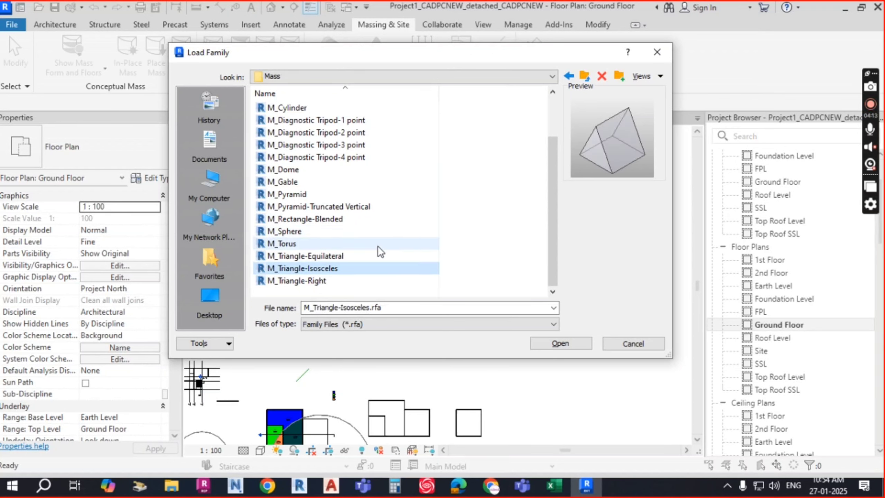
pyautogui.click(314, 281)
# - Compare the previews of the first mass families in the list, from M_Arch to M_Cylinder
pyautogui.scroll(2, 285, 196)
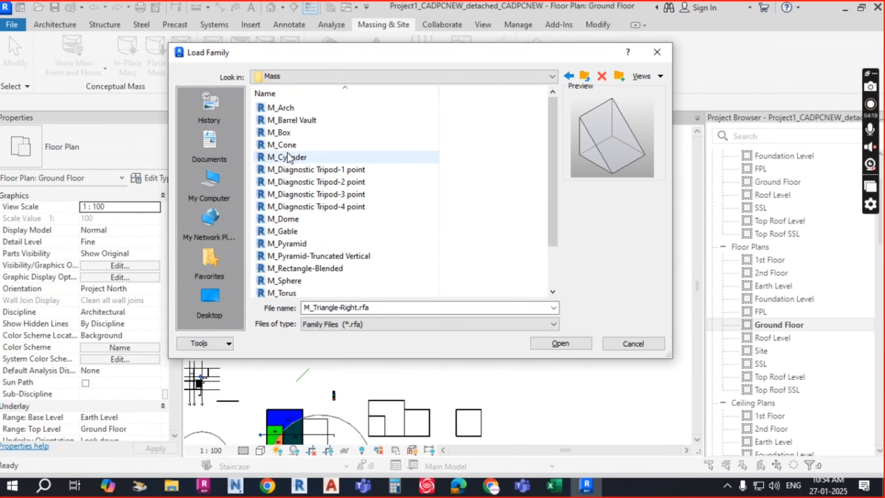
pyautogui.click(286, 109)
pyautogui.click(289, 120)
pyautogui.click(281, 144)
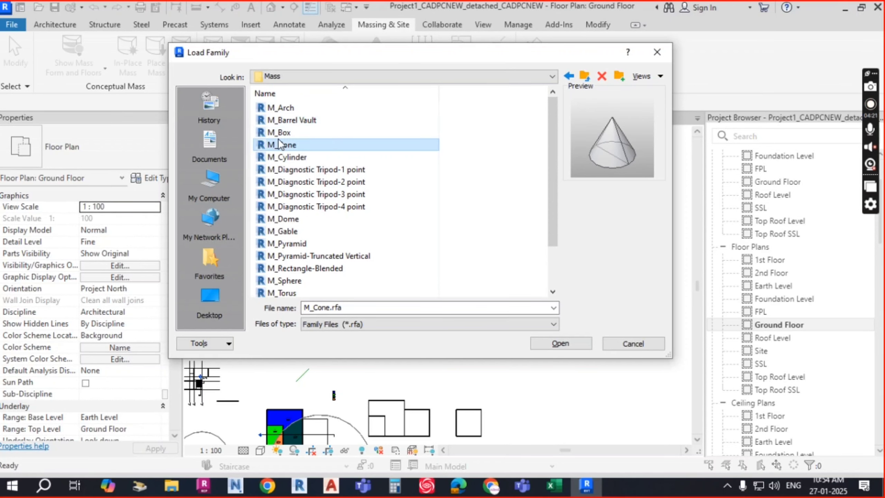
pyautogui.click(287, 122)
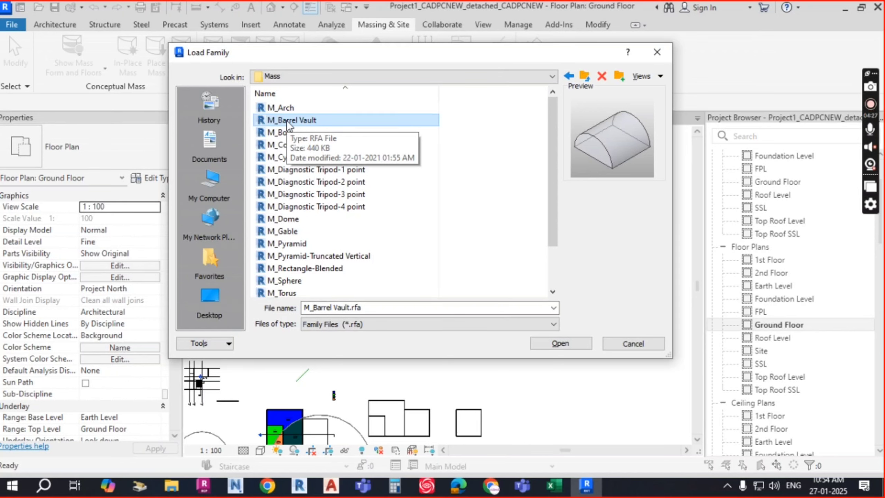
pyautogui.click(284, 109)
pyautogui.click(286, 120)
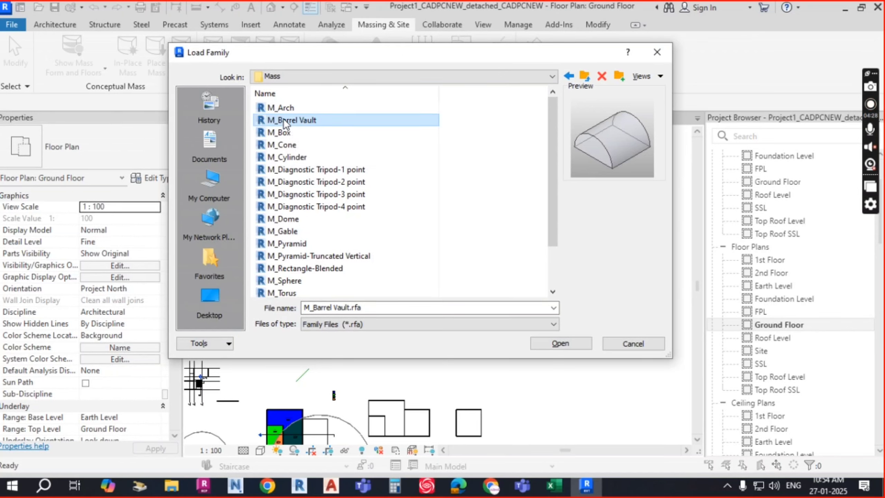
pyautogui.click(285, 134)
pyautogui.click(283, 148)
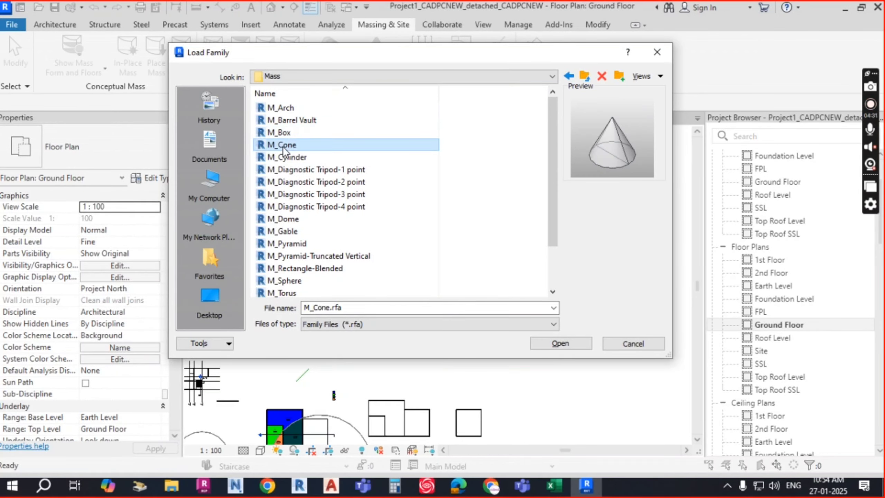
pyautogui.click(286, 158)
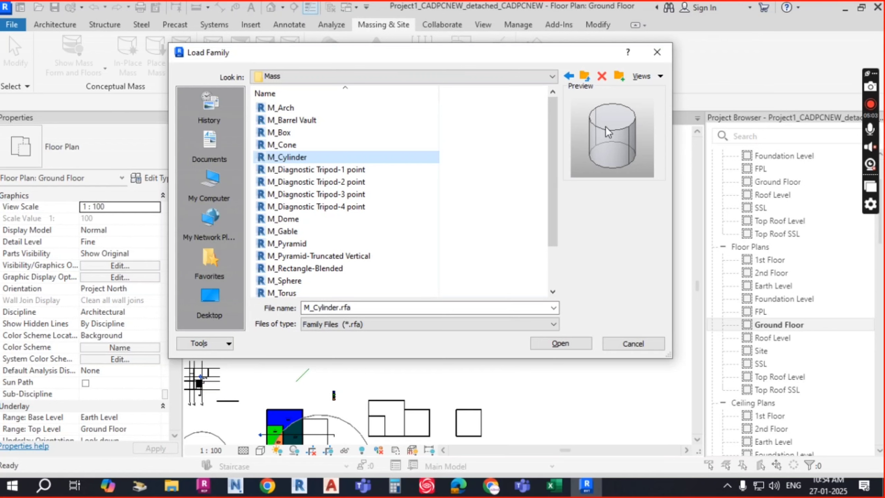
pyautogui.click(285, 145)
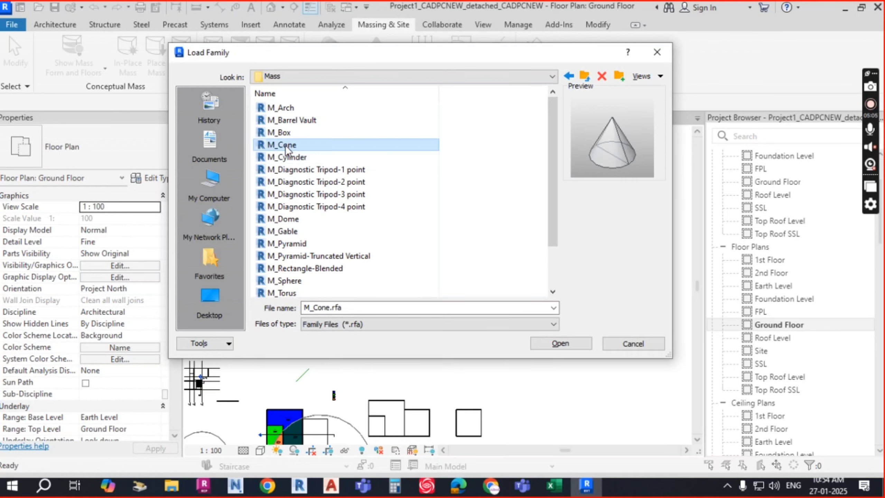
pyautogui.click(281, 134)
pyautogui.click(295, 120)
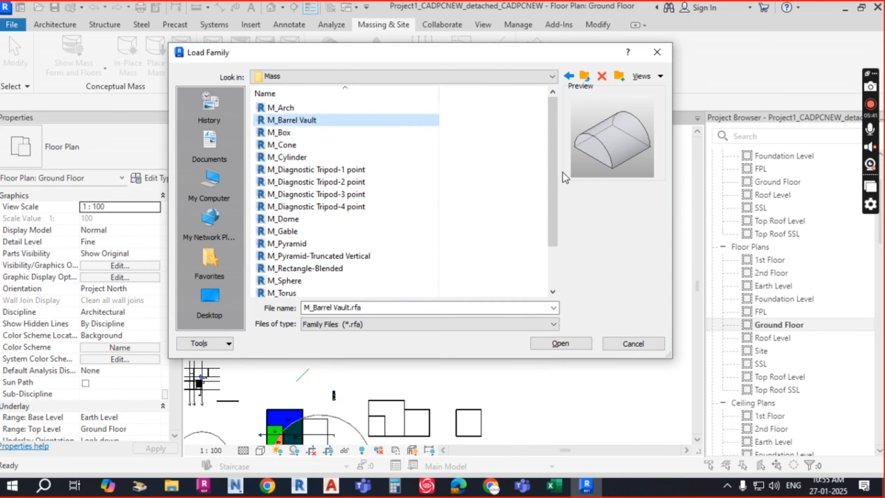
# - Select the M_Arch, M_Cone, M_Box and M_Cylinder family files together for loading
pyautogui.click(283, 107)
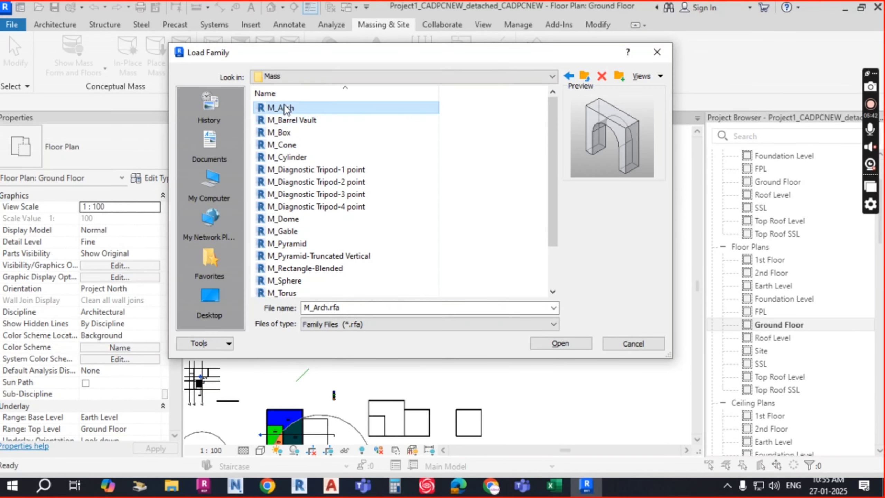
pyautogui.keyDown('ctrl'); pyautogui.click(296, 144); pyautogui.keyUp('ctrl')
pyautogui.keyDown('ctrl'); pyautogui.click(284, 133); pyautogui.keyUp('ctrl')
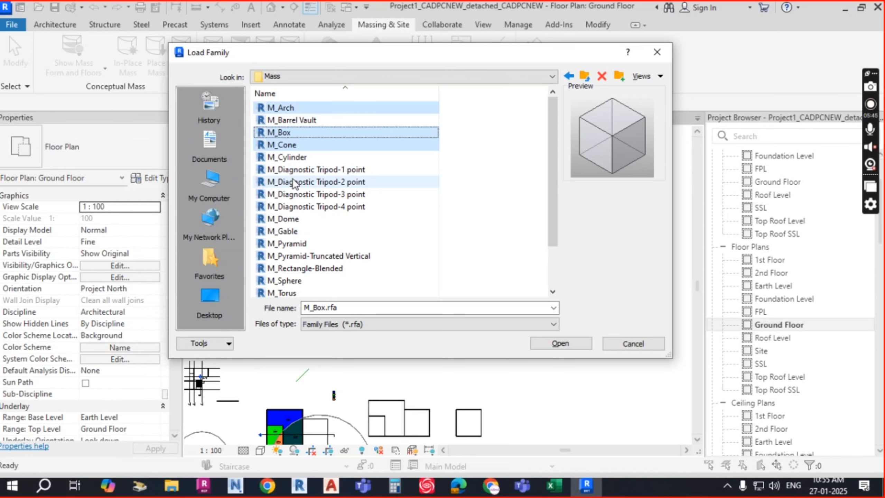
pyautogui.scroll(-2, 294, 183)
pyautogui.click(287, 107)
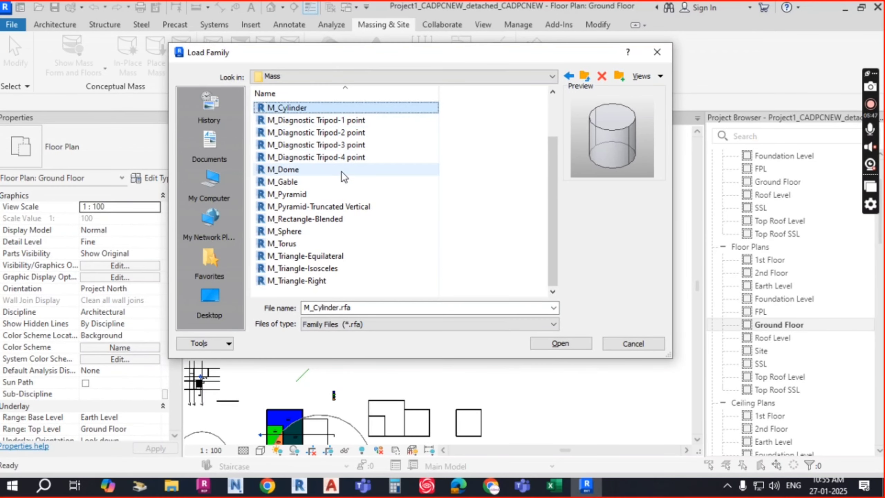
# - Add M_Rectangle-Blended, M_Gable, M_Dome, M_Sphere and M_Torus to the file selection and load all the selected families
pyautogui.keyDown('ctrl'); pyautogui.click(318, 219); pyautogui.keyUp('ctrl')
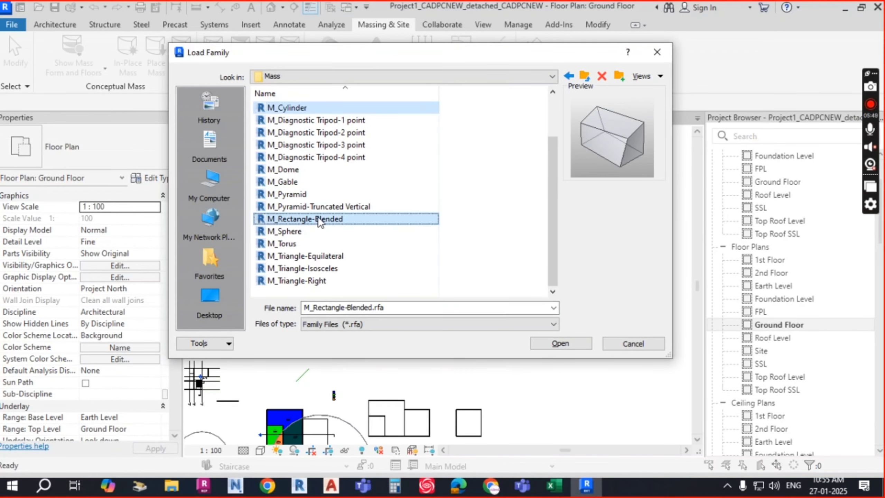
pyautogui.keyDown('ctrl'); pyautogui.click(296, 181); pyautogui.keyUp('ctrl')
pyautogui.keyDown('ctrl'); pyautogui.click(290, 169); pyautogui.keyUp('ctrl')
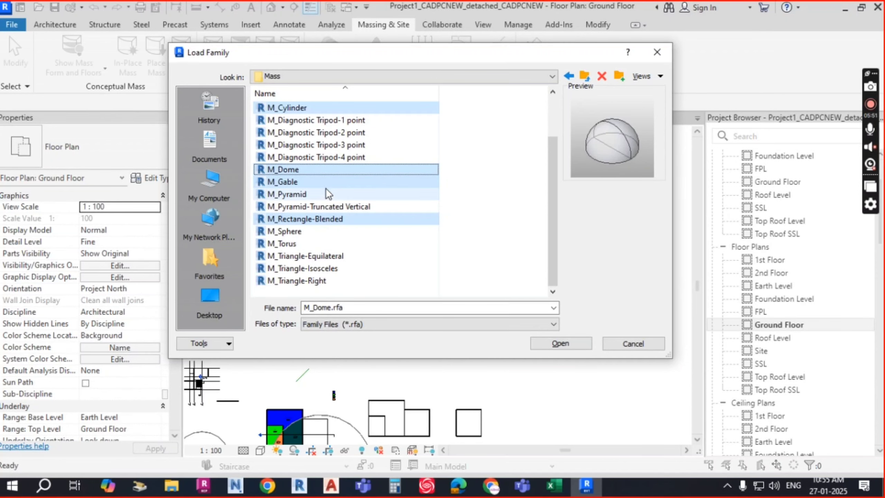
pyautogui.keyDown('ctrl'); pyautogui.click(288, 231); pyautogui.keyUp('ctrl')
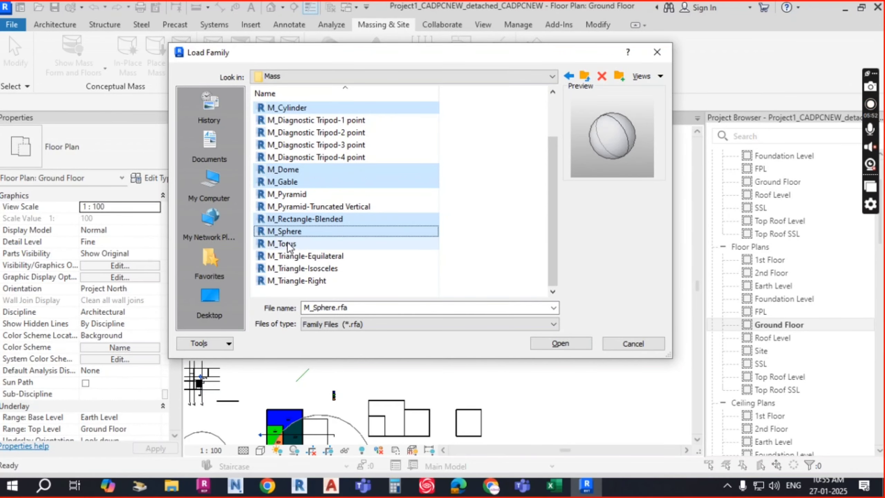
pyautogui.keyDown('ctrl'); pyautogui.click(289, 245); pyautogui.keyUp('ctrl')
pyautogui.click(576, 342)
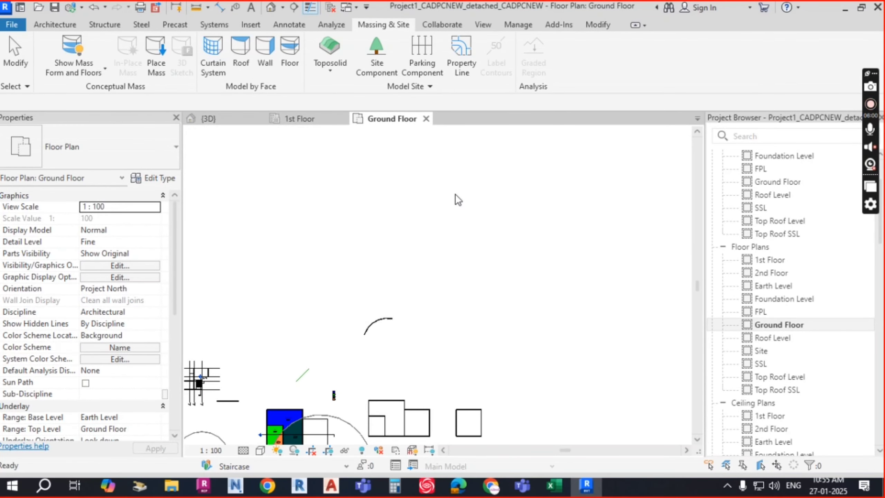
pyautogui.hotkey('alt', 'Tab')
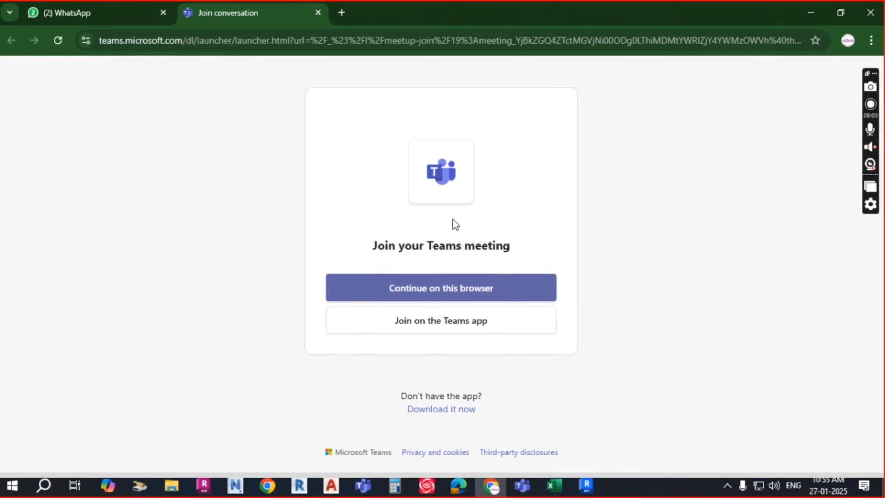
pyautogui.hotkey('alt', 'Tab')
pyautogui.hotkey('alt', 'Tab')
pyautogui.hotkey('alt', 'Tab')
pyautogui.click(389, 184)
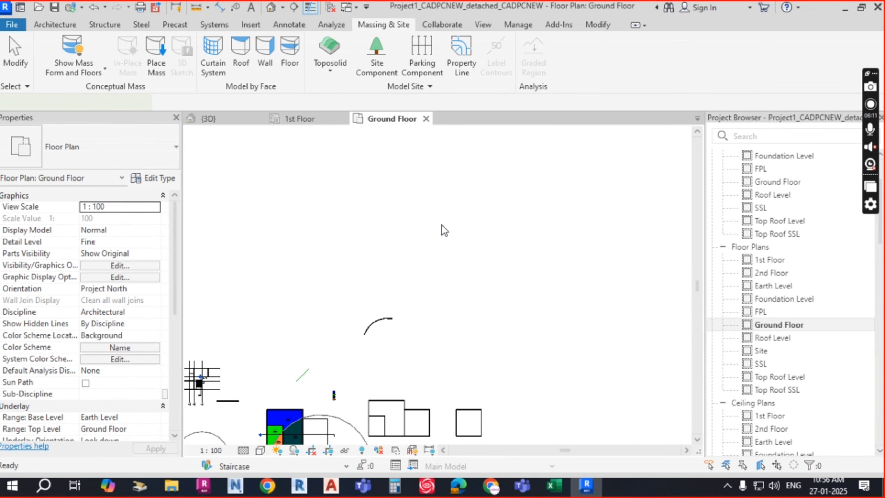
# - Choose the M_Cylinder mass type and place one instance in the empty area above the existing geometry on the Ground Floor plan
pyautogui.scroll(-1, 430, 208)
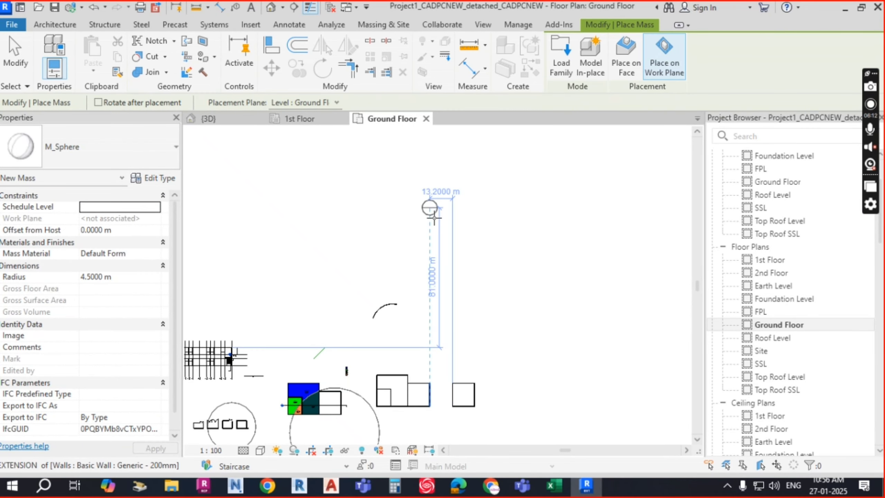
pyautogui.click(138, 154)
pyautogui.scroll(5, 60, 248)
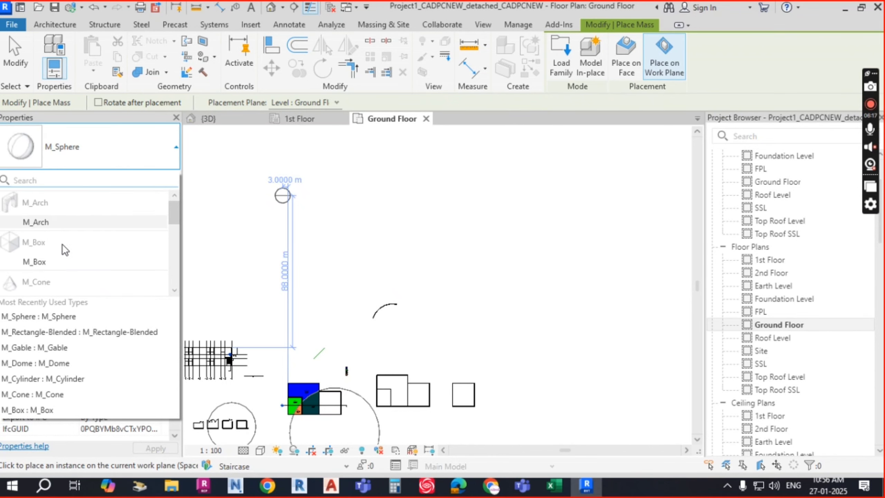
pyautogui.scroll(-4, 62, 244)
pyautogui.scroll(3, 62, 245)
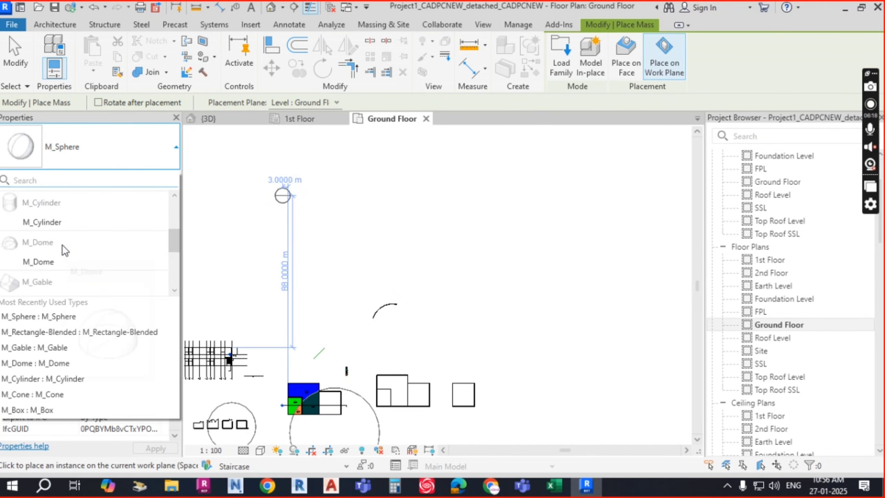
pyautogui.click(55, 223)
pyautogui.scroll(4, 473, 218)
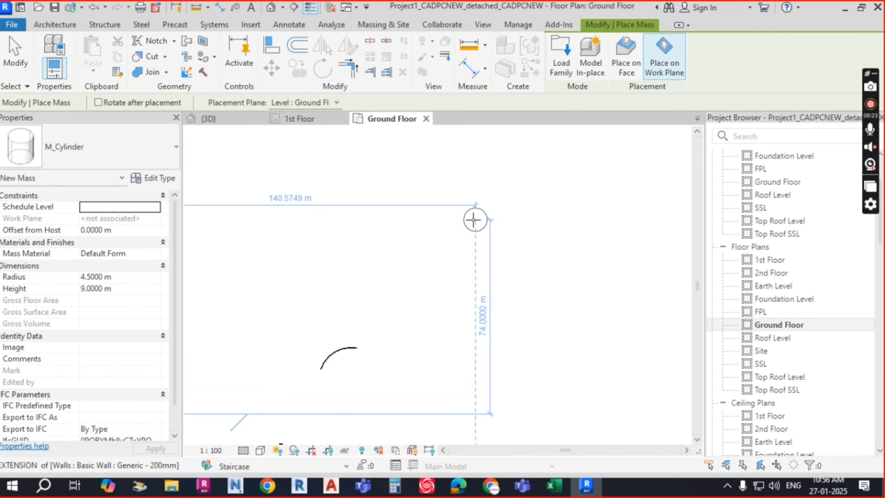
pyautogui.scroll(4, 476, 218)
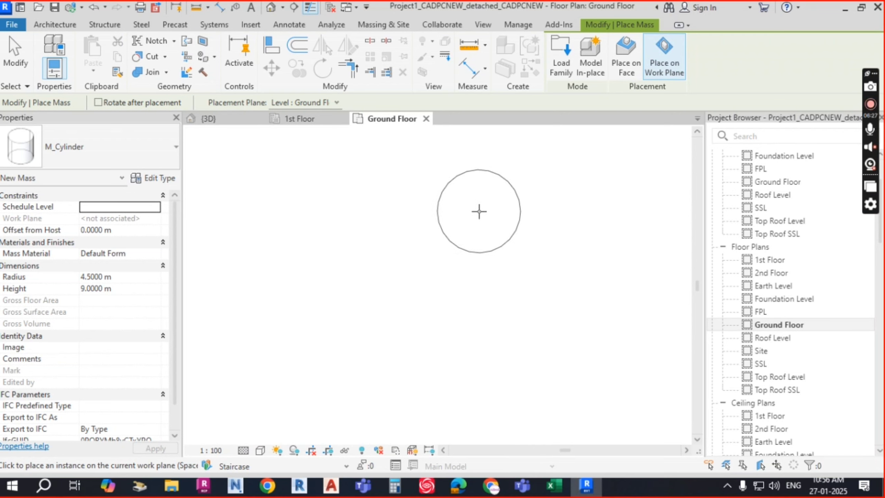
pyautogui.click(479, 212)
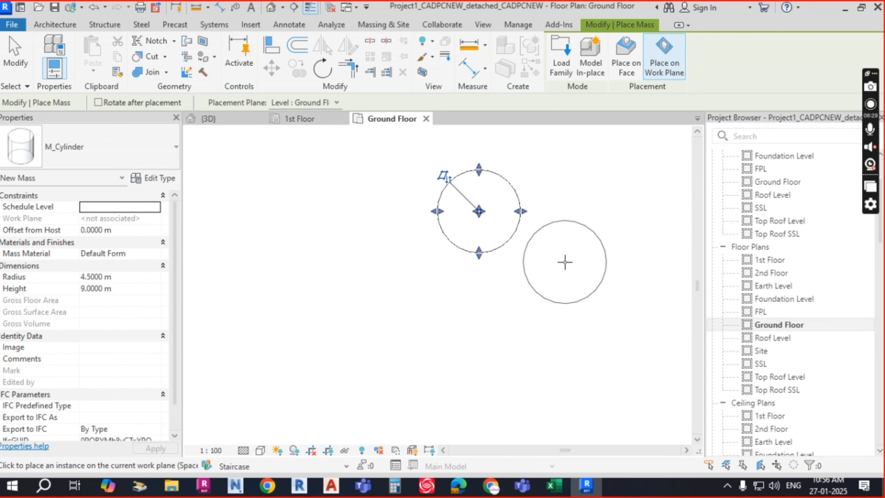
# - Choose the M_Box mass type and place one instance beside the cylinder, aligned with the cylinder's centre
pyautogui.click(84, 139)
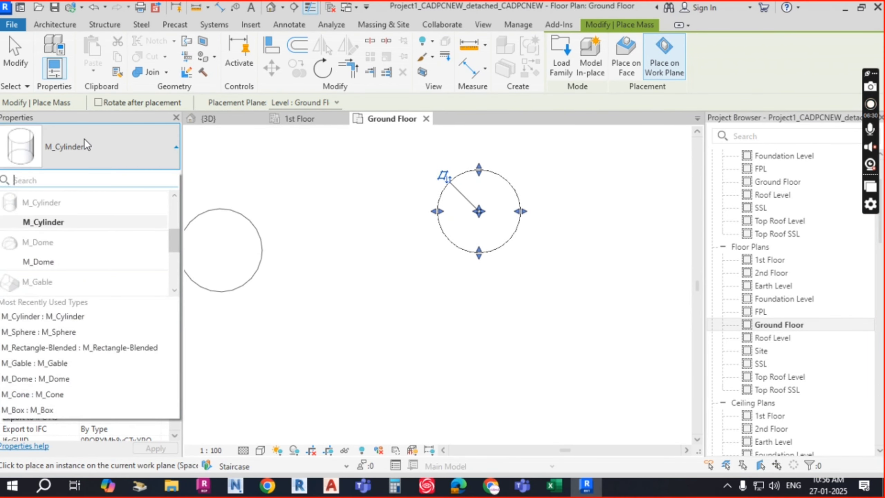
pyautogui.scroll(3, 54, 237)
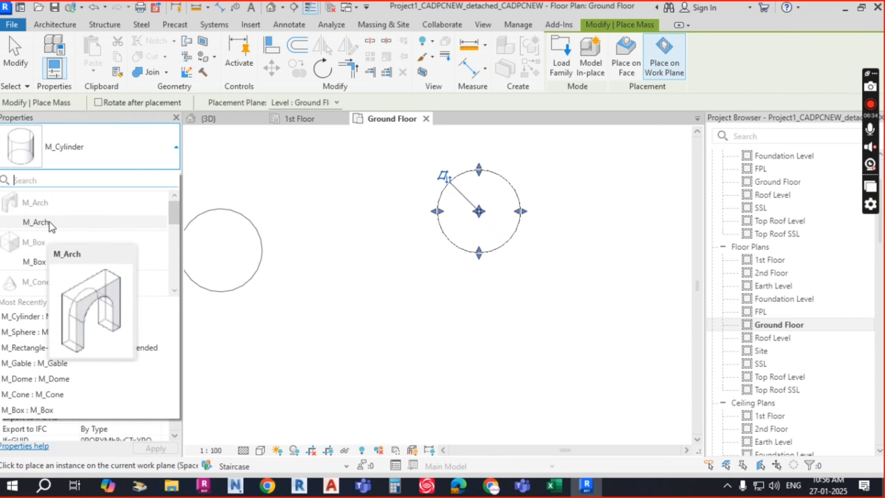
pyautogui.click(43, 261)
pyautogui.scroll(-2, 451, 251)
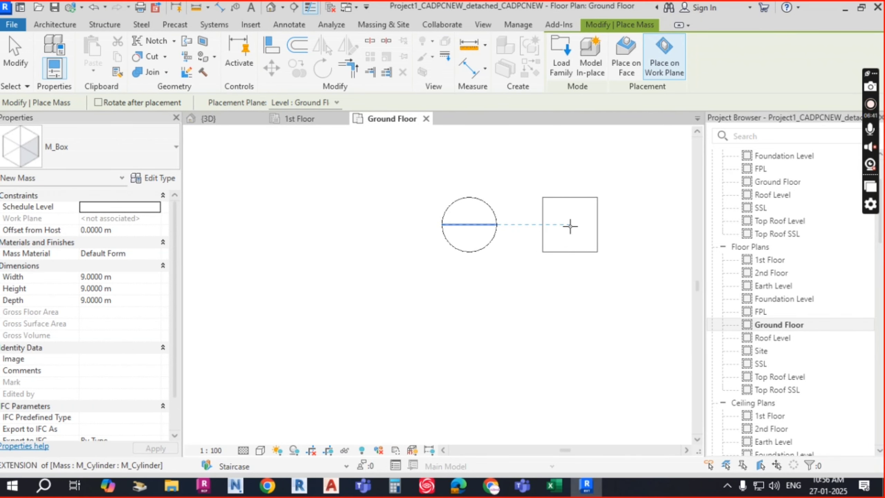
pyautogui.click(570, 225)
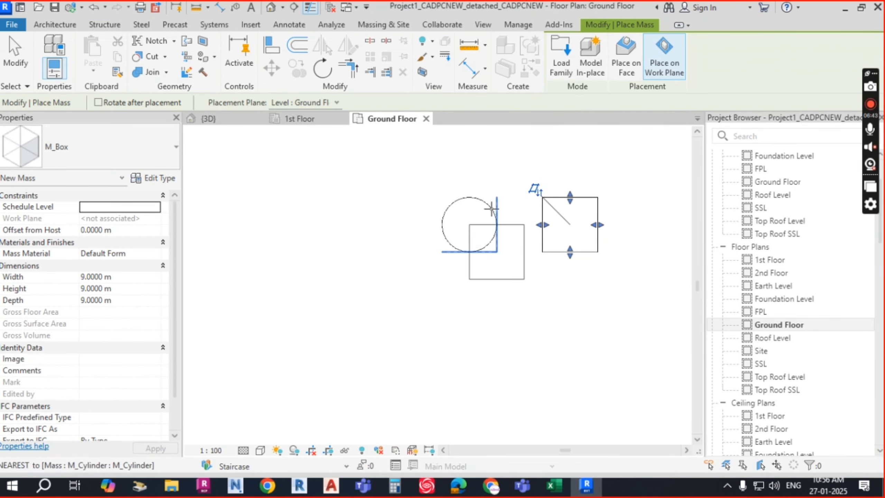
pyautogui.press('Escape')
pyautogui.press('Escape')
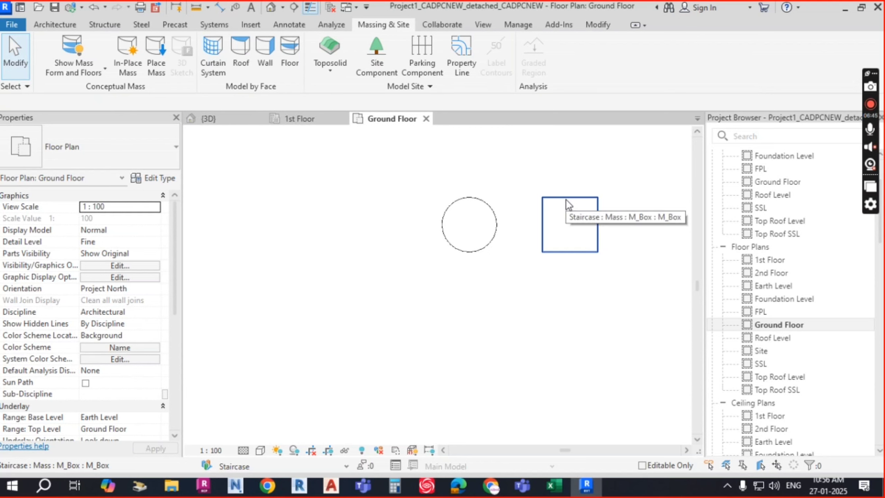
# - Select the cylinder and box masses together and isolate them with a selection box in the 3D view
pyautogui.scroll(-2, 552, 234)
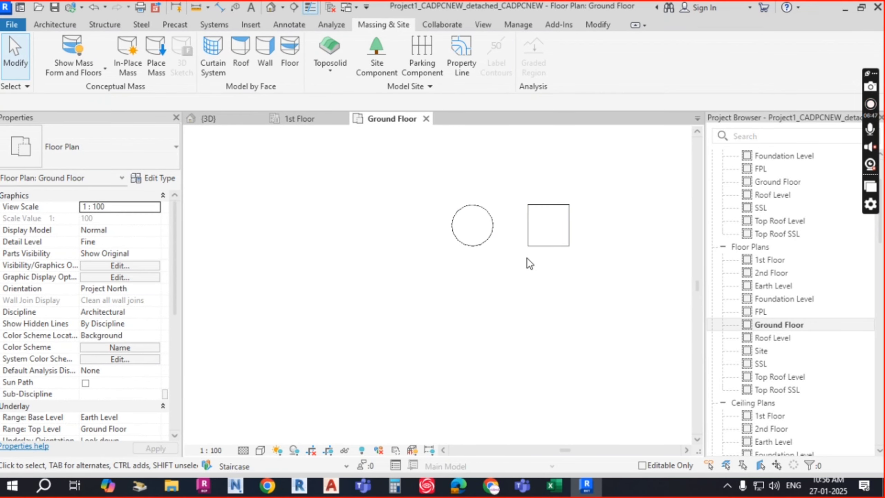
pyautogui.moveTo(403, 161); pyautogui.dragTo(641, 324)
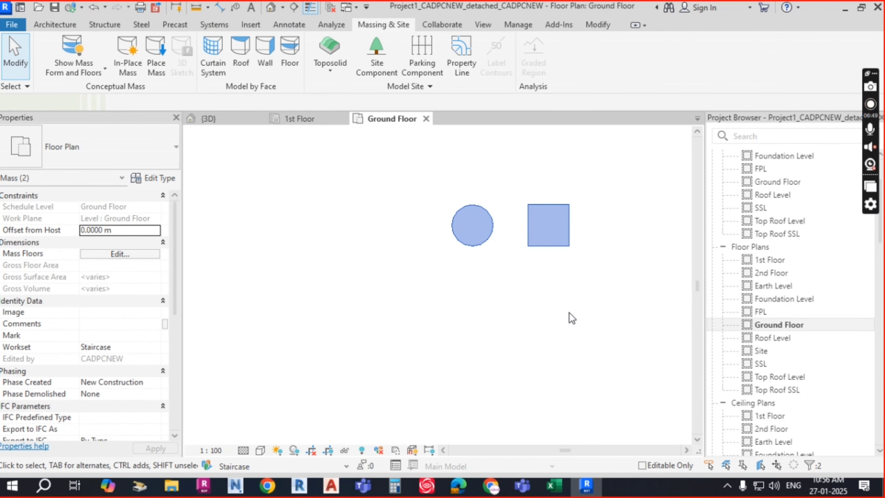
pyautogui.click(422, 72)
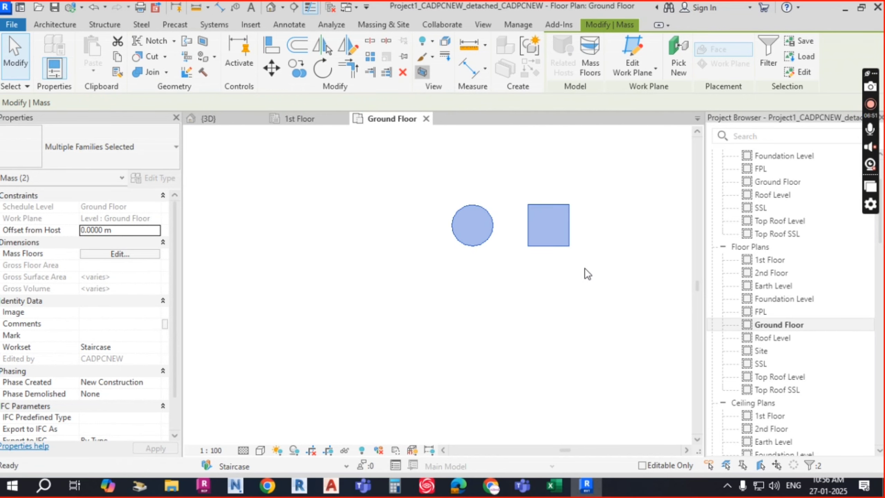
pyautogui.click(565, 356)
pyautogui.scroll(-2, 479, 266)
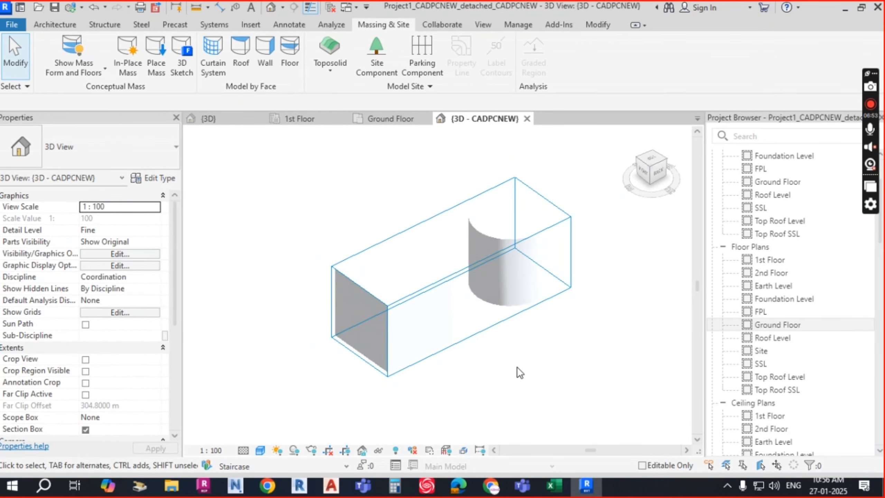
# - Select the box mass in the 3D view and examine its instance properties, including width, height and depth
pyautogui.scroll(3, 450, 313)
pyautogui.click(434, 242)
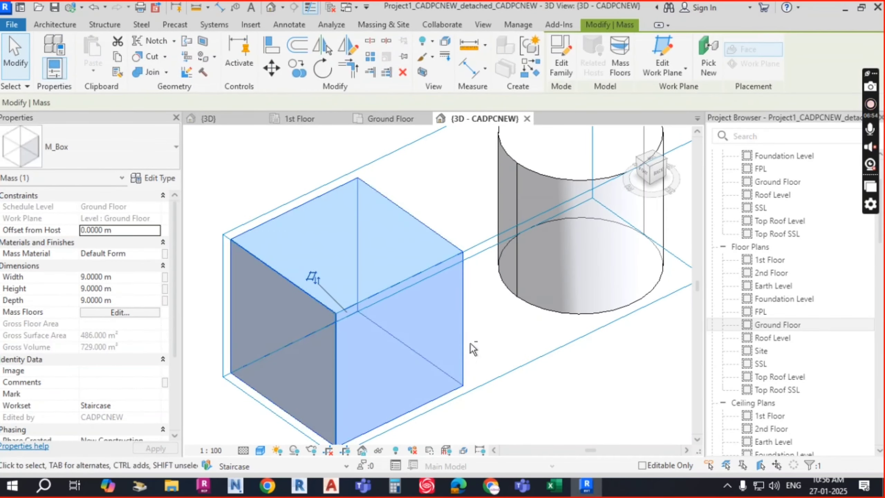
pyautogui.keyDown('shift'); pyautogui.moveTo(470, 347); pyautogui.dragTo(514, 330, button='middle'); pyautogui.keyUp('shift')
pyautogui.press('Escape')
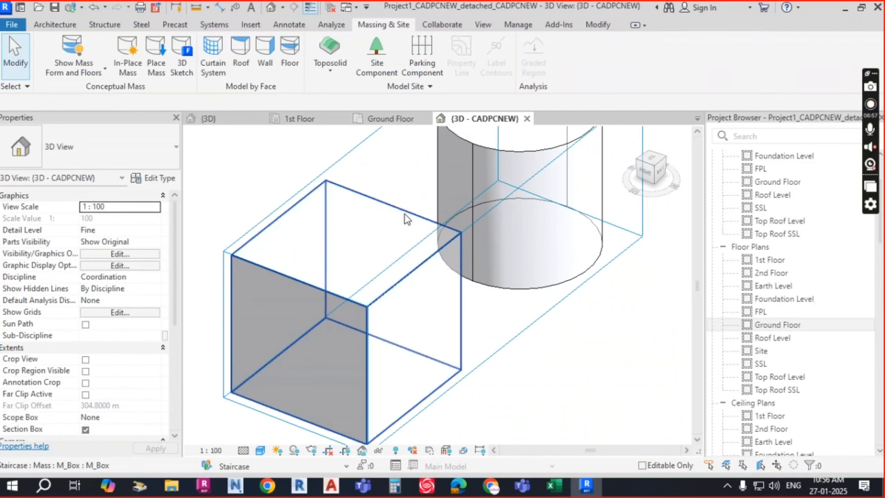
pyautogui.click(406, 212)
pyautogui.scroll(-2, 98, 305)
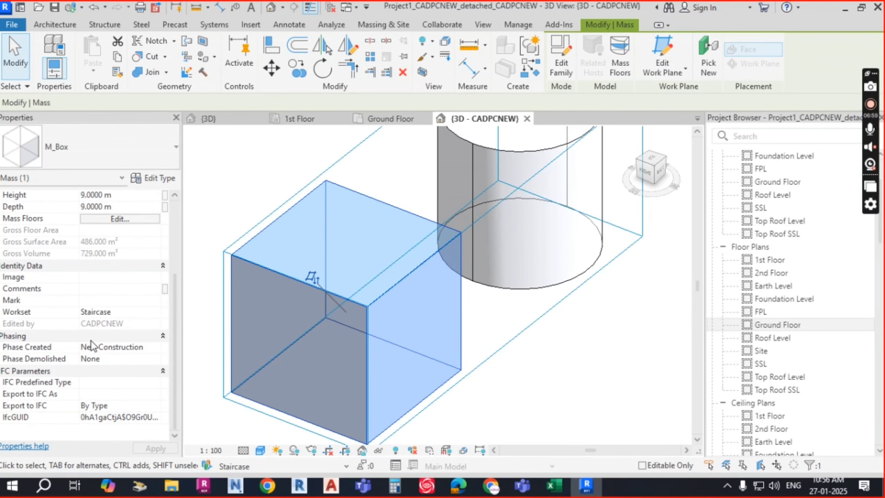
pyautogui.scroll(1, 94, 324)
pyautogui.scroll(1, 94, 324)
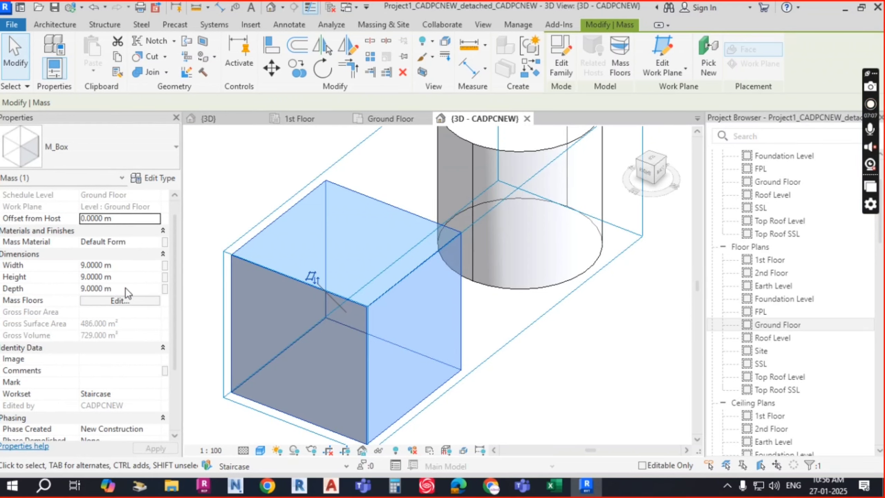
pyautogui.scroll(1, 127, 282)
# - Check the M_Box type properties, including Default Elevation, without changing them, and review the box's remaining instance properties
pyautogui.click(155, 178)
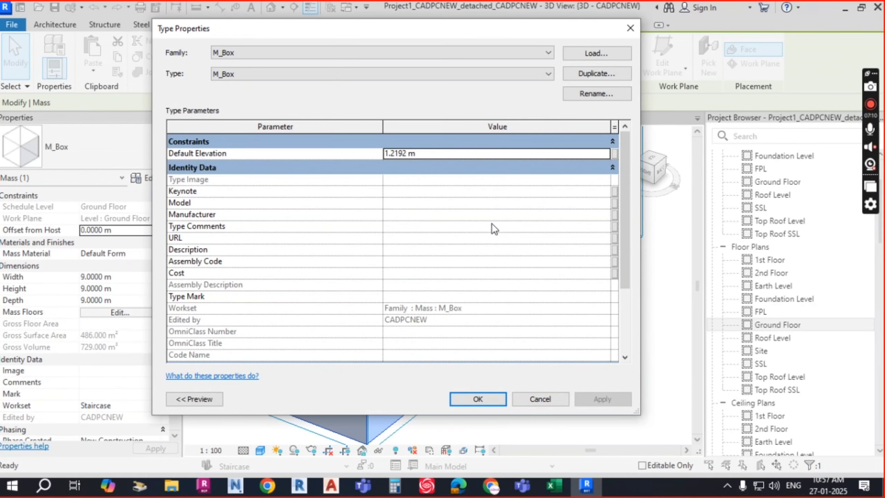
pyautogui.click(428, 153)
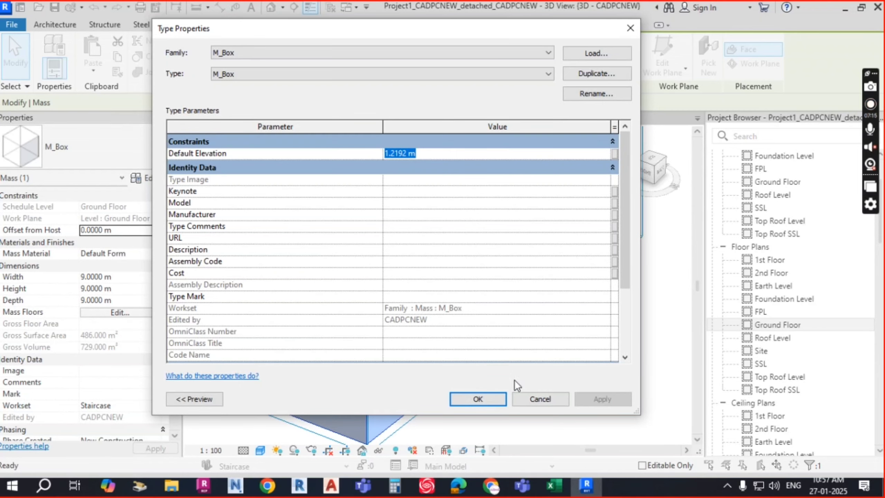
pyautogui.click(540, 400)
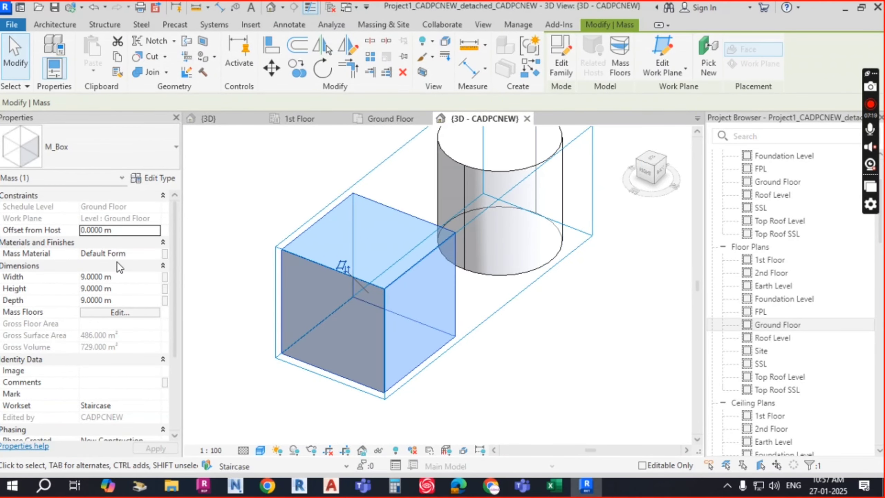
pyautogui.scroll(-4, 122, 251)
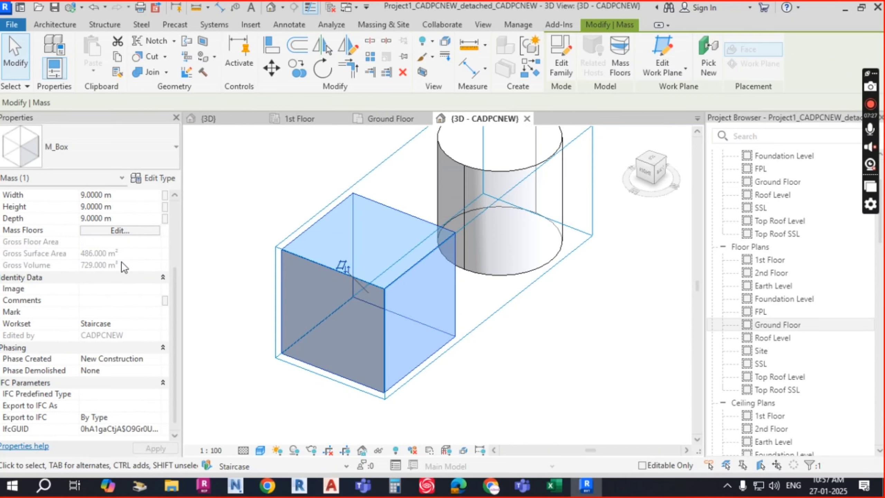
pyautogui.scroll(-1, 409, 255)
pyautogui.press('Escape')
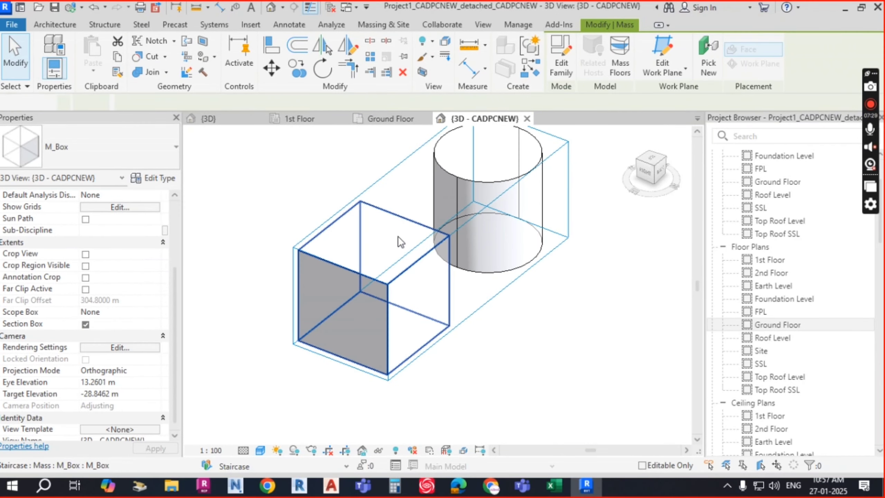
# - Deselect the box mass and turn off the Section Box of the 3D view
pyautogui.click(402, 218)
pyautogui.keyDown('shift'); pyautogui.moveTo(409, 217); pyautogui.dragTo(468, 300, button='middle'); pyautogui.keyUp('shift')
pyautogui.click(467, 300)
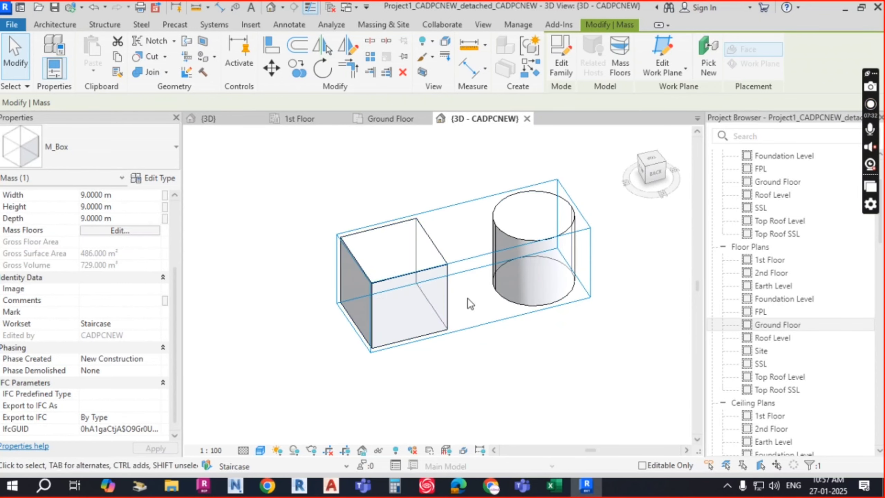
pyautogui.click(86, 325)
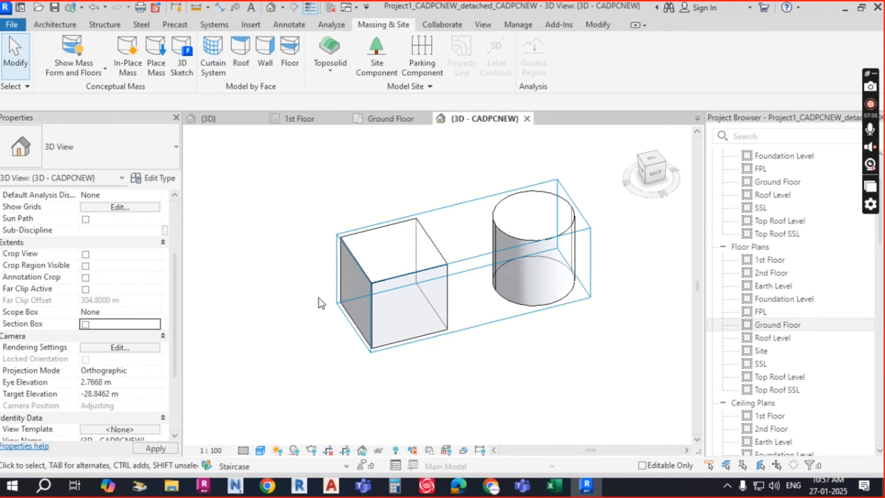
pyautogui.moveTo(537, 257)
pyautogui.keyDown('shift'); pyautogui.mouseDown(button='middle')
pyautogui.moveTo(464, 345)
pyautogui.moveTo(482, 319)
pyautogui.moveTo(438, 270)
pyautogui.mouseUp(button='middle'); pyautogui.keyUp('shift')
pyautogui.click(413, 265)
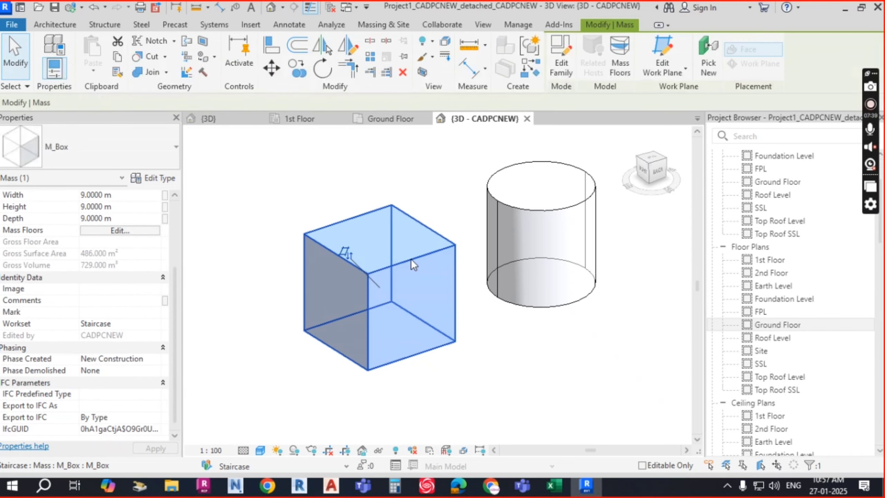
pyautogui.press('Escape')
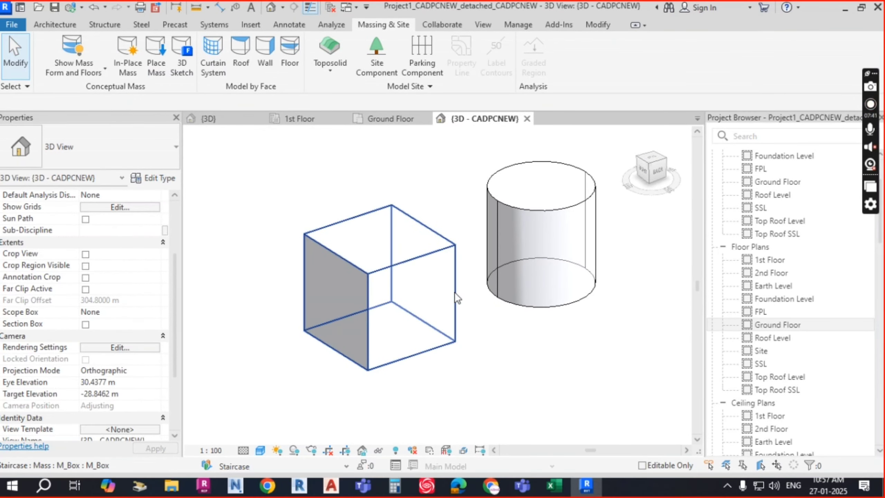
pyautogui.click(432, 253)
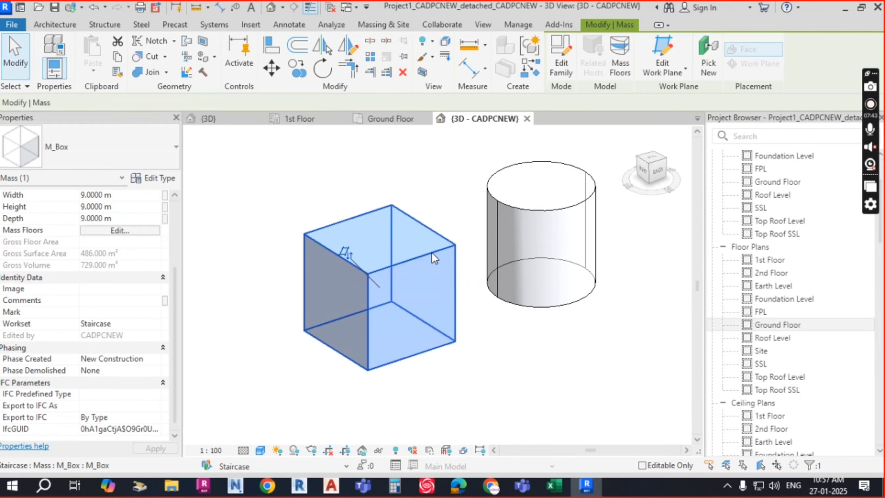
pyautogui.press('Escape')
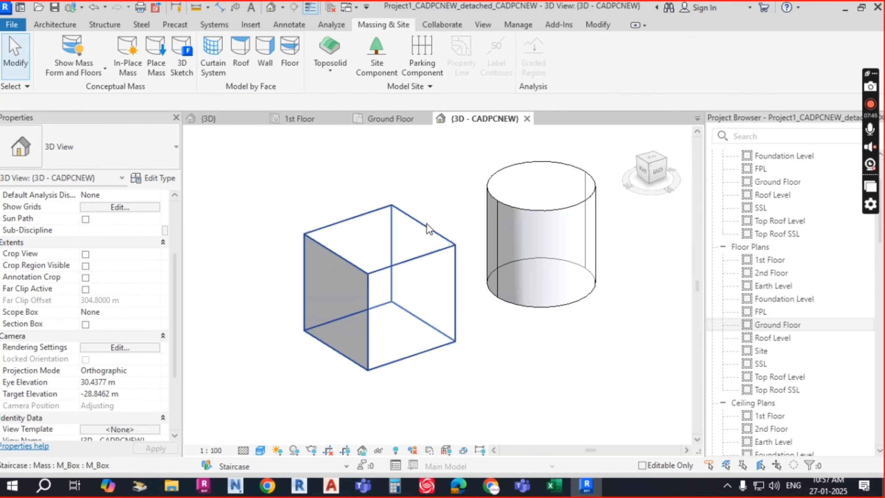
pyautogui.click(429, 231)
pyautogui.press('Escape')
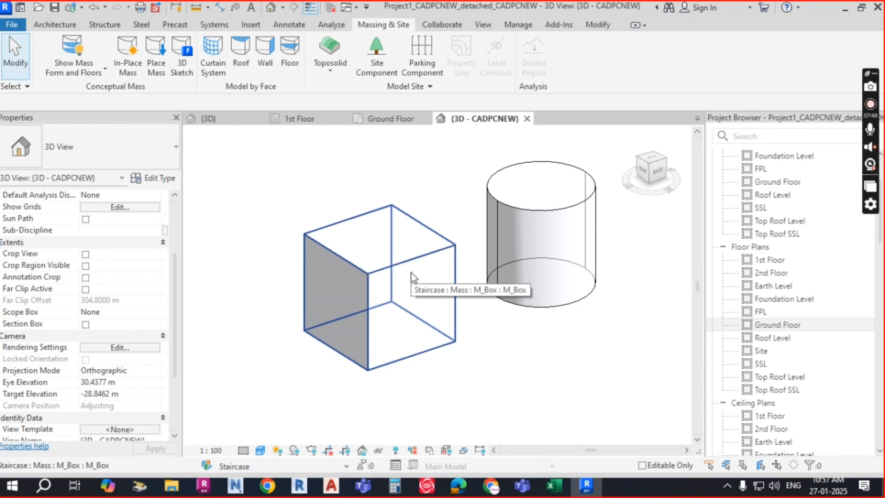
pyautogui.click(415, 264)
pyautogui.press('Escape')
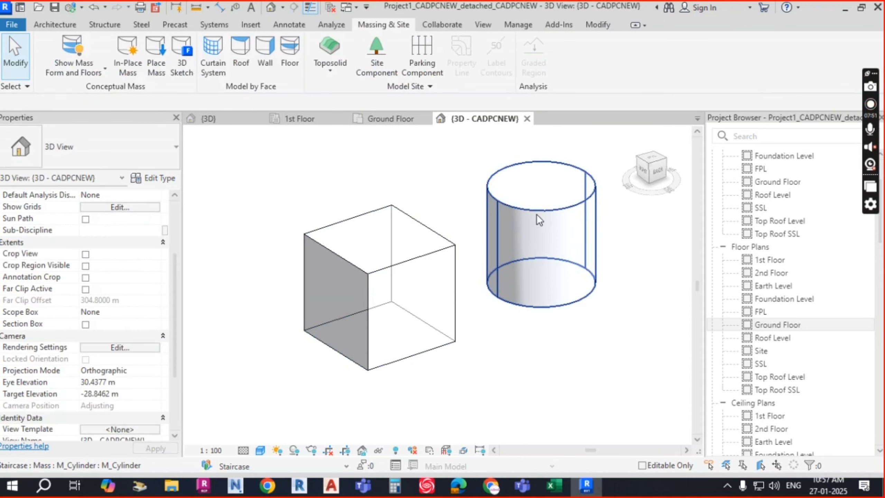
# - Open the placed cylinder mass's family for editing and inspect the cylinder form with its radius and height dimensions in 3D
pyautogui.click(536, 215)
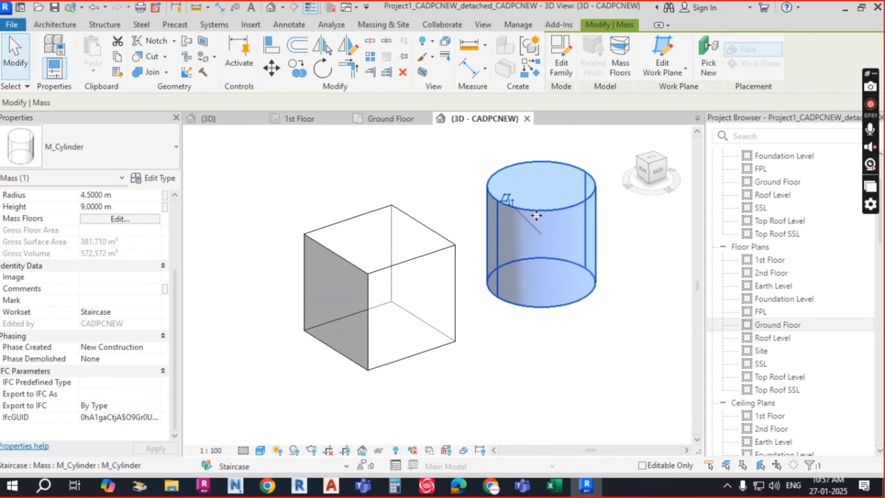
pyautogui.click(562, 62)
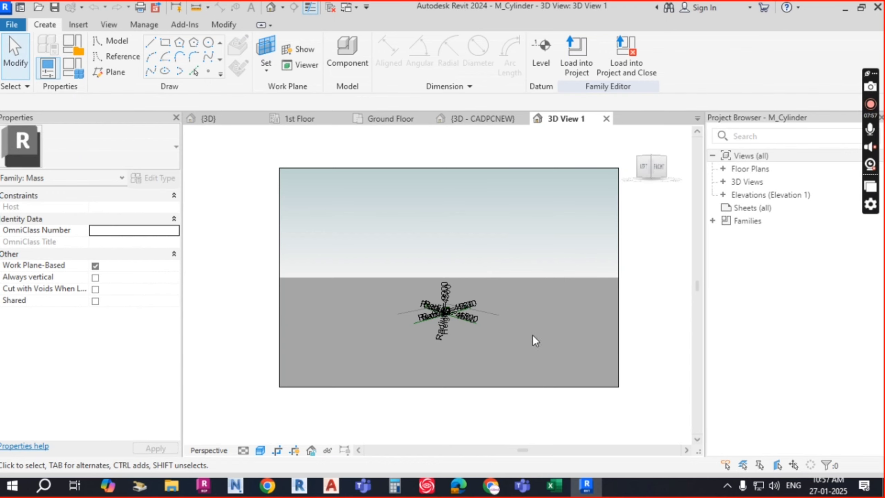
pyautogui.keyDown('shift'); pyautogui.moveTo(533, 336); pyautogui.dragTo(638, 248, button='middle'); pyautogui.keyUp('shift')
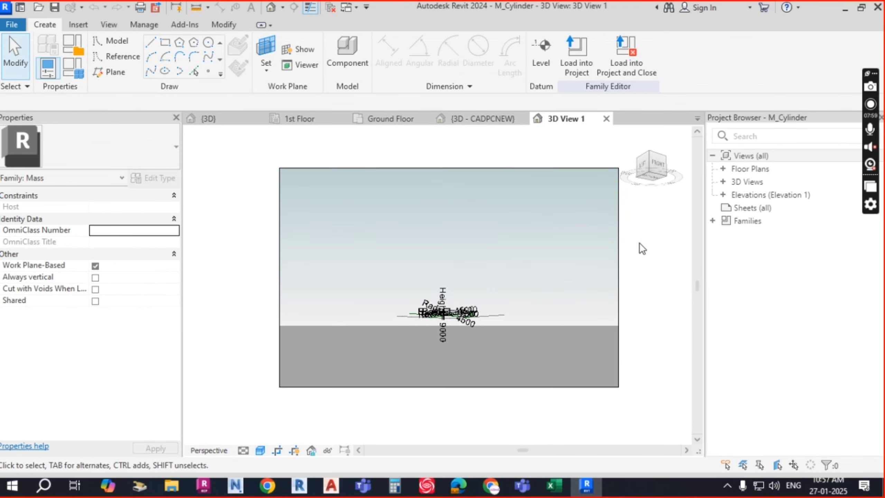
pyautogui.click(631, 135)
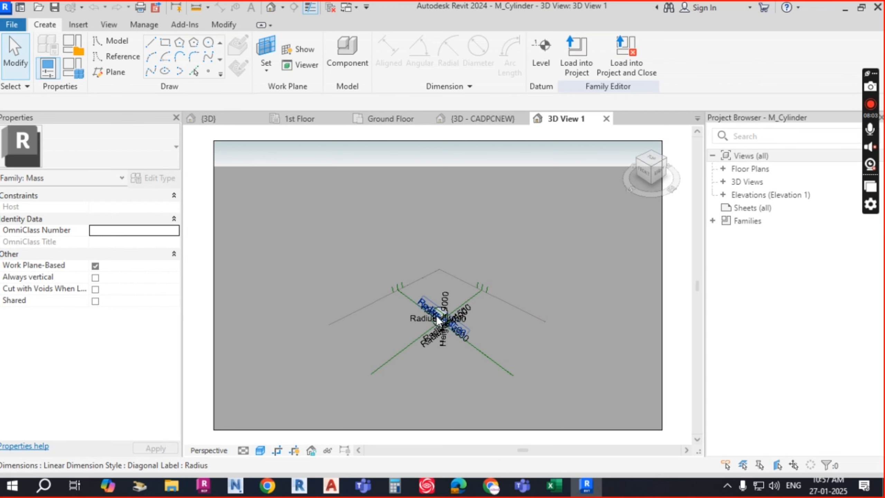
pyautogui.scroll(5, 449, 310)
pyautogui.click(443, 284)
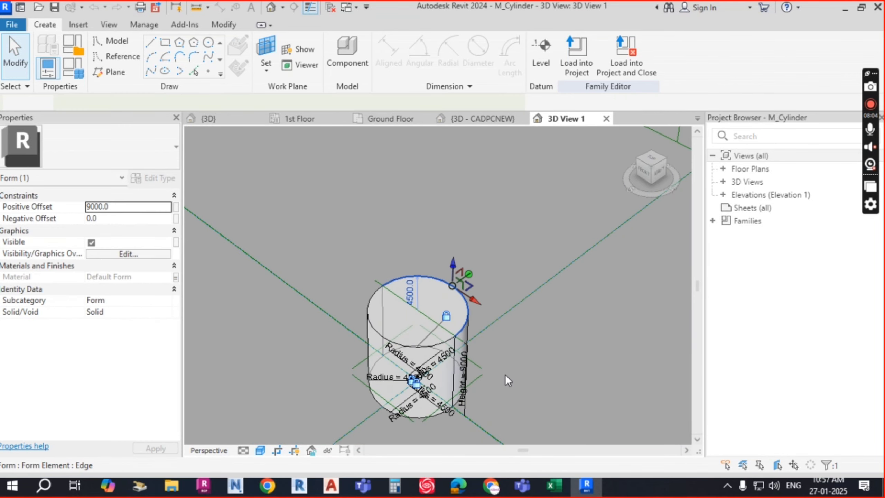
pyautogui.keyDown('shift'); pyautogui.moveTo(504, 374); pyautogui.dragTo(518, 301, button='middle'); pyautogui.keyUp('shift')
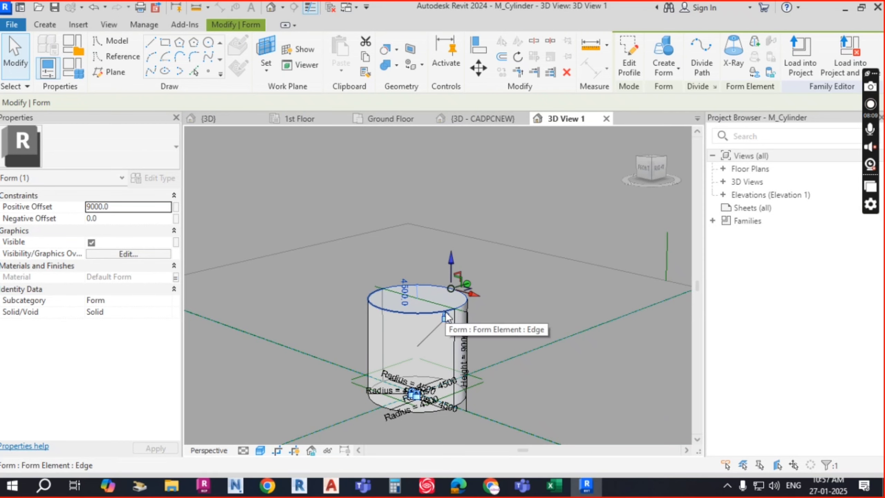
pyautogui.press('Escape')
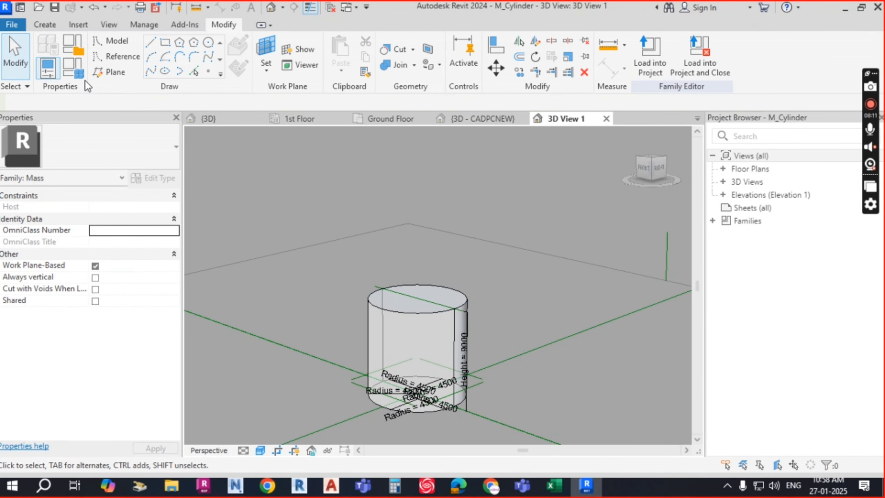
# - Set the cylinder family's default Height parameter to 1200 in Family Types and apply it
pyautogui.click(73, 68)
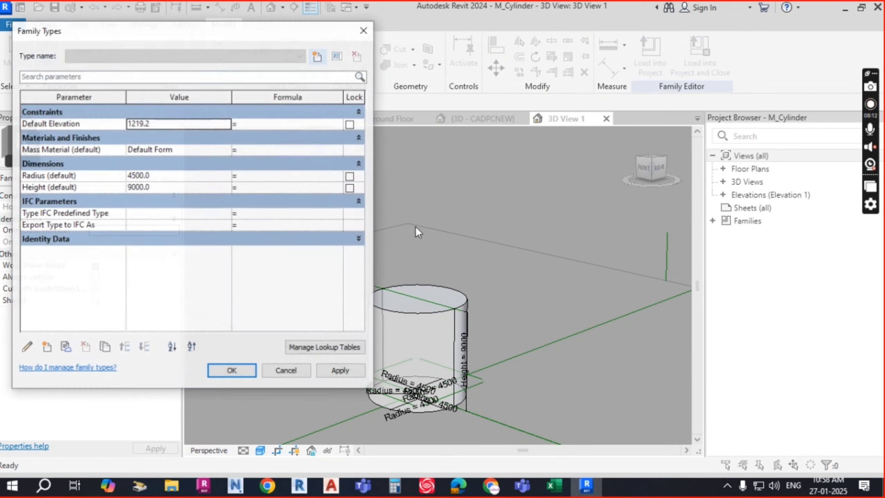
pyautogui.click(164, 187)
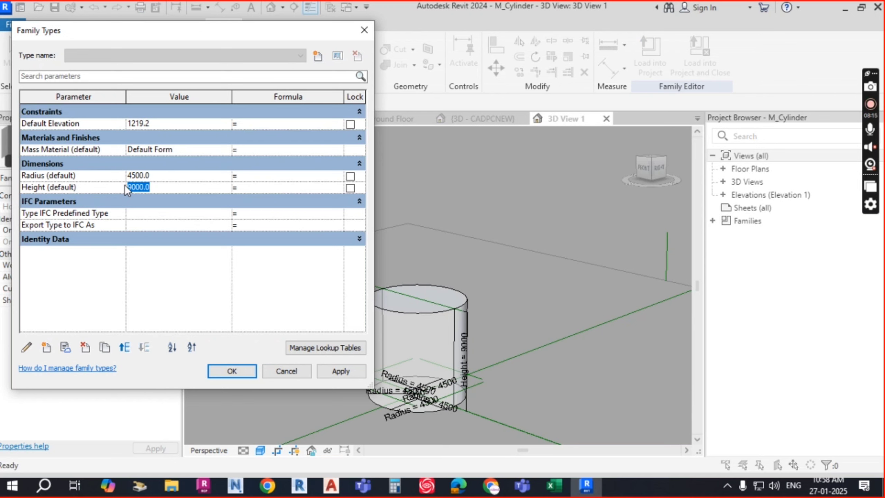
pyautogui.write('1200')
pyautogui.click(341, 372)
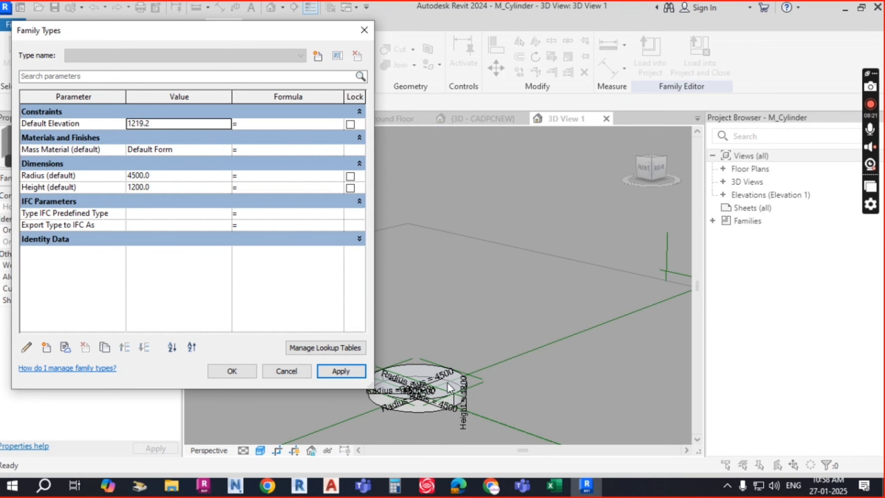
pyautogui.press('Return')
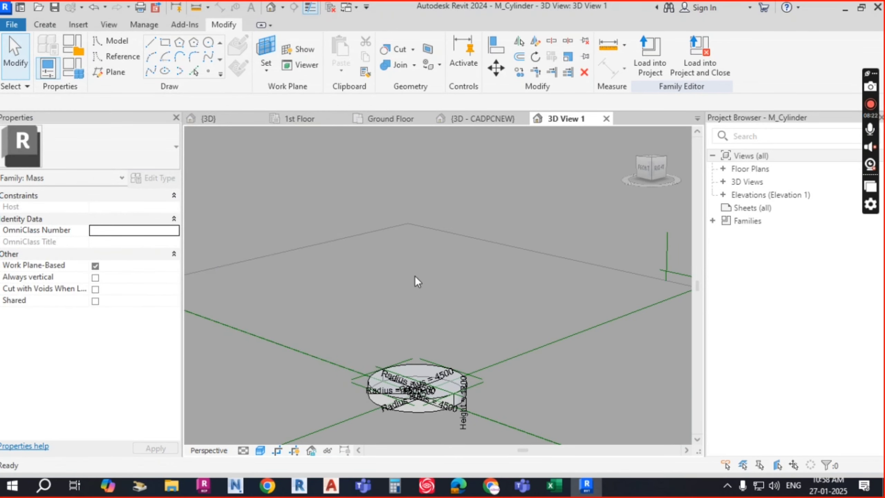
# - Undo the cylinder family's last height change and close the family without saving, returning to the project's 3D view
pyautogui.hotkey('ctrl', 'z')
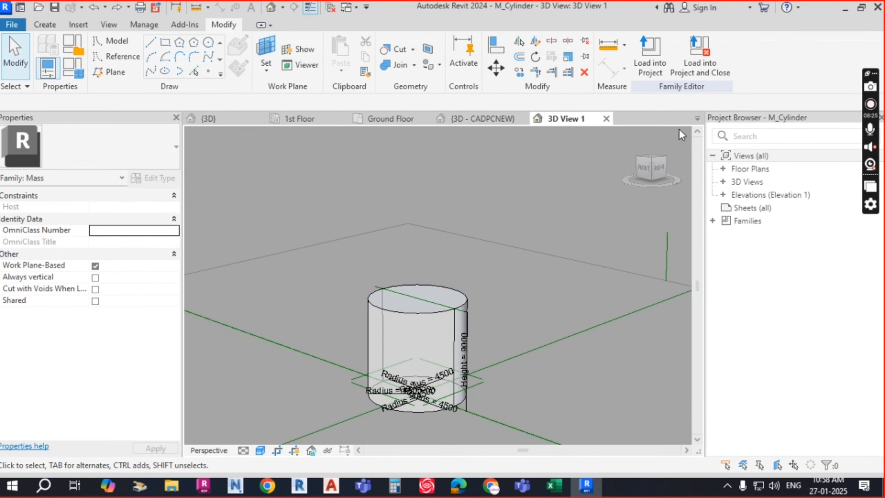
pyautogui.click(608, 118)
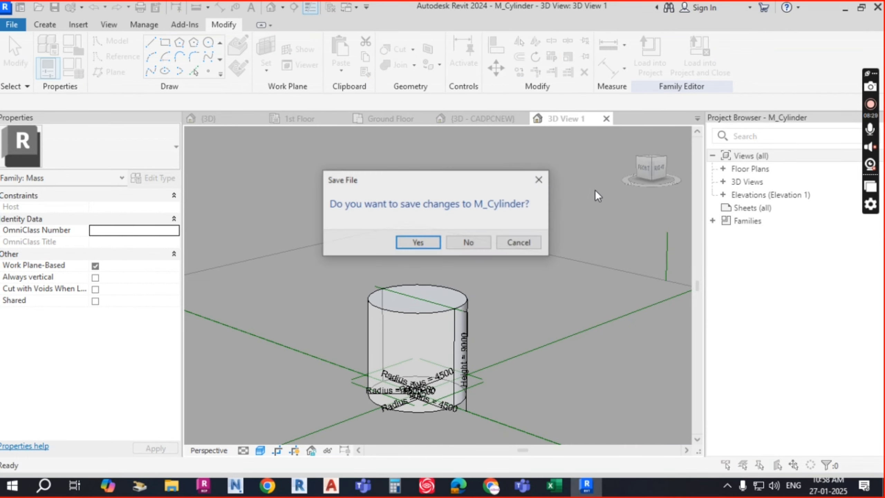
pyautogui.click(477, 242)
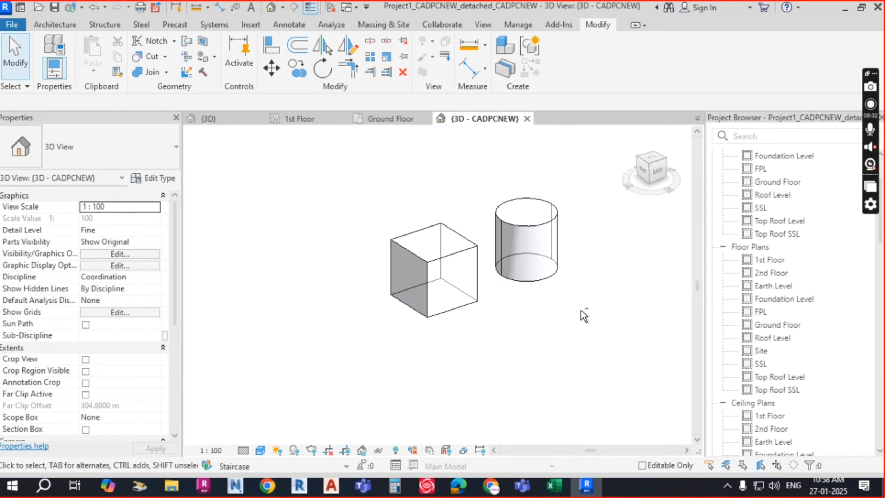
# - Examine the cylinder mass from several angles, reviewing its instance properties, and deselect it
pyautogui.keyDown('shift'); pyautogui.moveTo(582, 311); pyautogui.dragTo(558, 275, button='middle'); pyautogui.keyUp('shift')
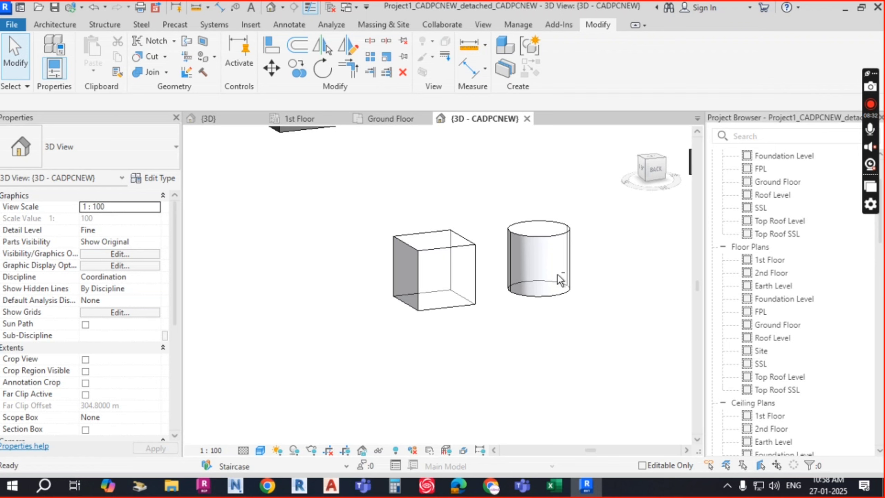
pyautogui.click(554, 237)
pyautogui.press('Escape')
pyautogui.scroll(5, 558, 251)
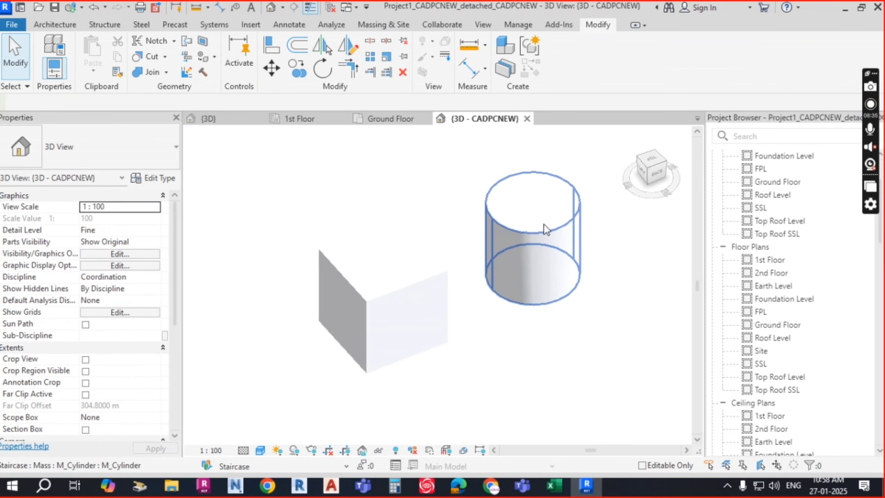
pyautogui.click(516, 244)
pyautogui.moveTo(515, 242)
pyautogui.keyDown('shift'); pyautogui.mouseDown(button='middle')
pyautogui.moveTo(518, 297)
pyautogui.moveTo(490, 371)
pyautogui.moveTo(391, 309)
pyautogui.moveTo(487, 240)
pyautogui.moveTo(516, 232)
pyautogui.mouseUp(button='middle'); pyautogui.keyUp('shift')
pyautogui.scroll(-5, 561, 216)
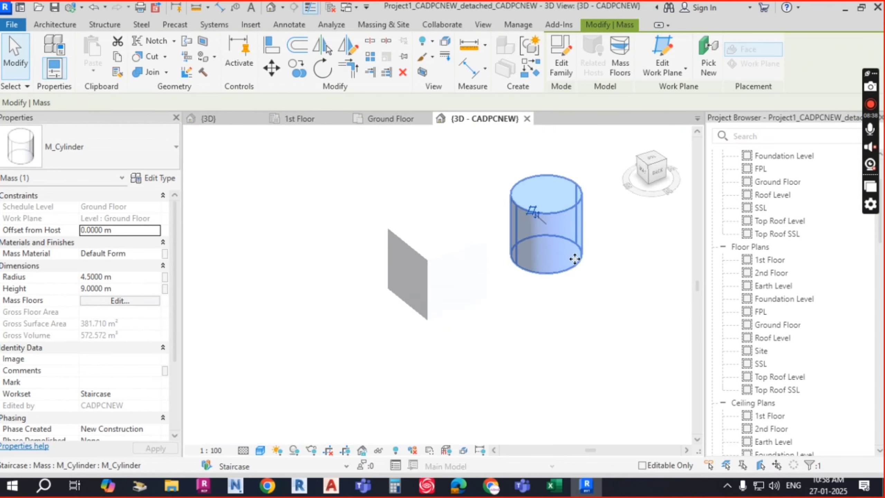
pyautogui.keyDown('shift'); pyautogui.moveTo(575, 259); pyautogui.dragTo(556, 308, button='middle'); pyautogui.keyUp('shift')
pyautogui.press('Escape')
# - Select the box mass to review its width, height and depth, deselect it and examine its faces up close
pyautogui.click(463, 240)
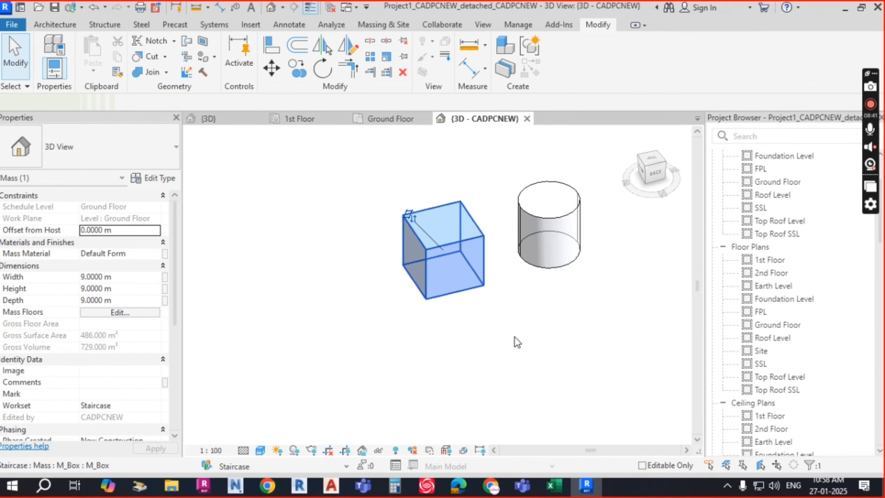
pyautogui.keyDown('shift'); pyautogui.moveTo(515, 338); pyautogui.dragTo(544, 290, button='middle'); pyautogui.keyUp('shift')
pyautogui.scroll(3, 469, 217)
pyautogui.press('Escape')
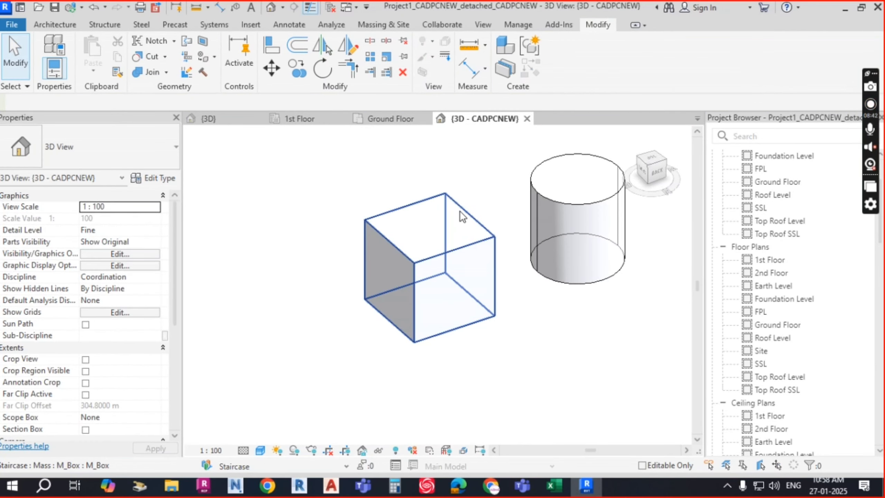
pyautogui.moveTo(520, 260); pyautogui.dragTo(548, 297, button='middle')
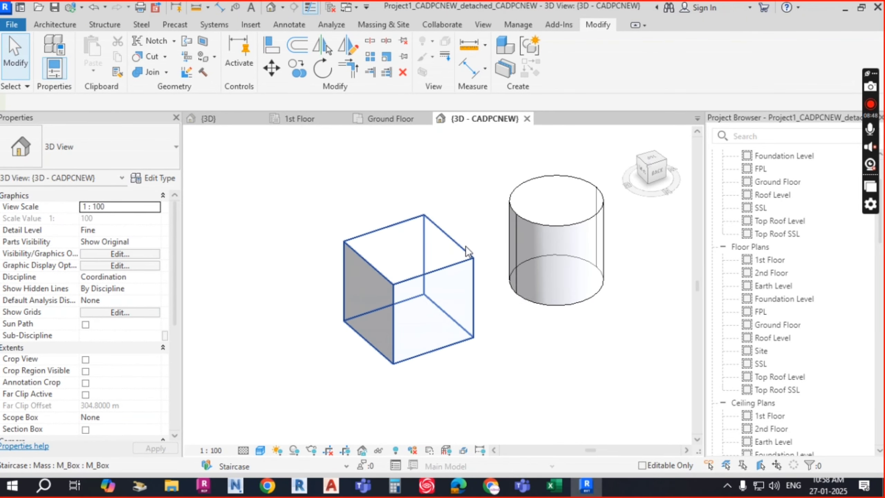
pyautogui.scroll(3, 415, 284)
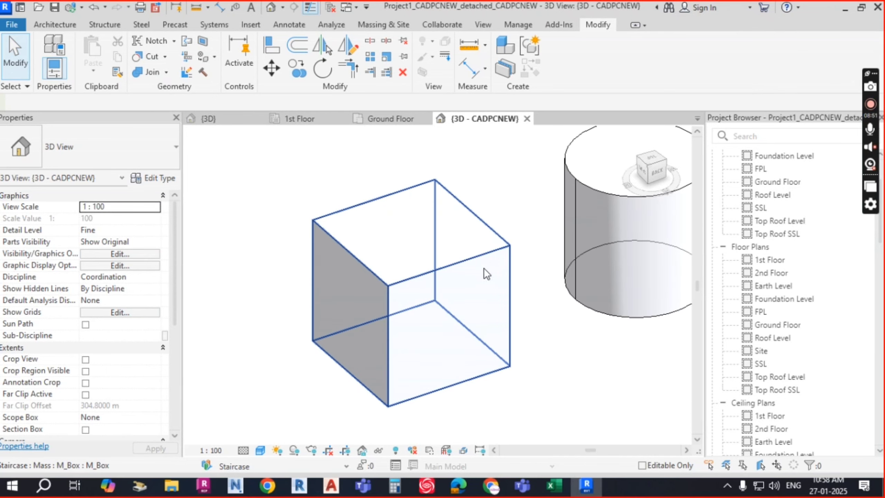
# - Orient the 3D view to Top and inspect the box mass's boundary edges closely for any wall thickness
pyautogui.keyDown('shift'); pyautogui.moveTo(439, 261); pyautogui.dragTo(431, 283, button='middle'); pyautogui.keyUp('shift')
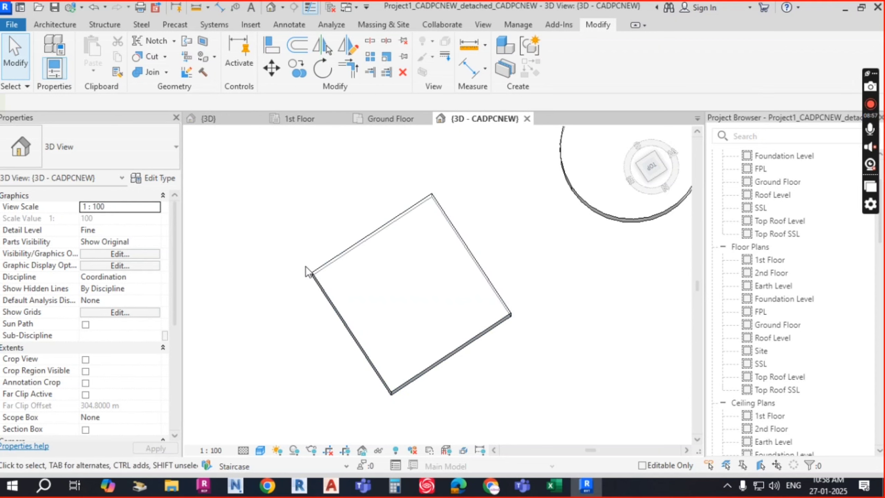
pyautogui.scroll(5, 492, 252)
pyautogui.scroll(2, 496, 281)
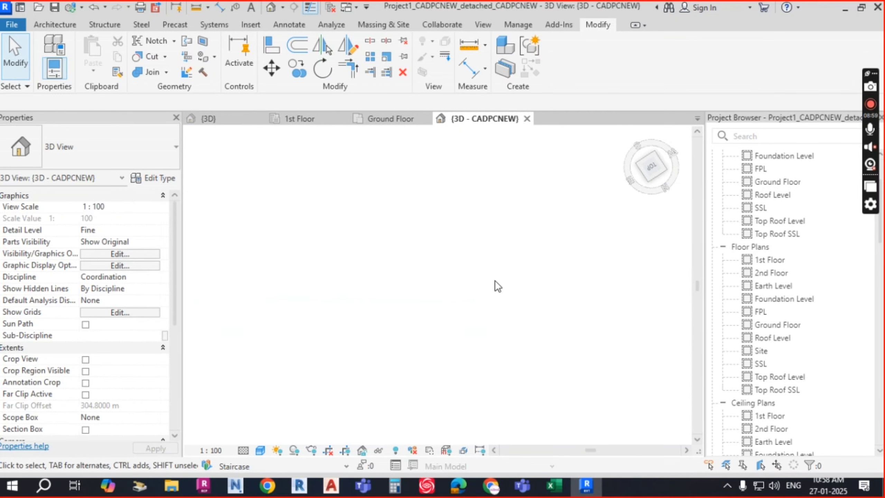
pyautogui.click(468, 300)
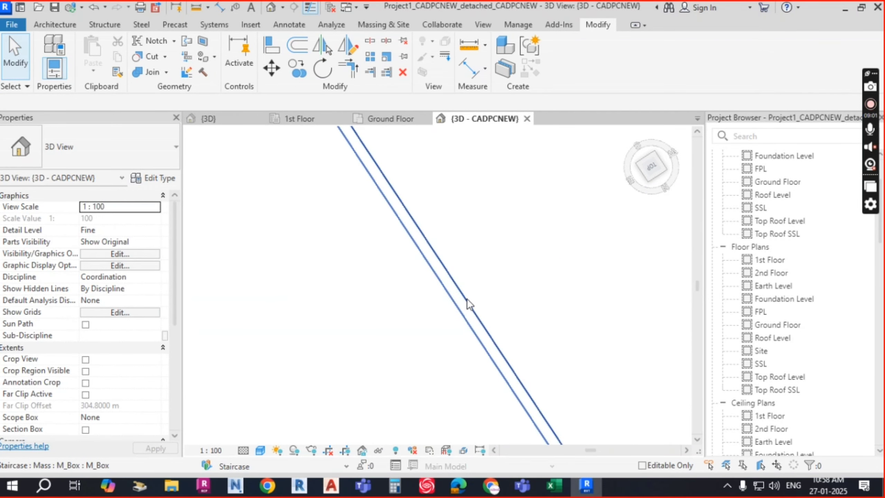
pyautogui.click(469, 302)
pyautogui.click(655, 170)
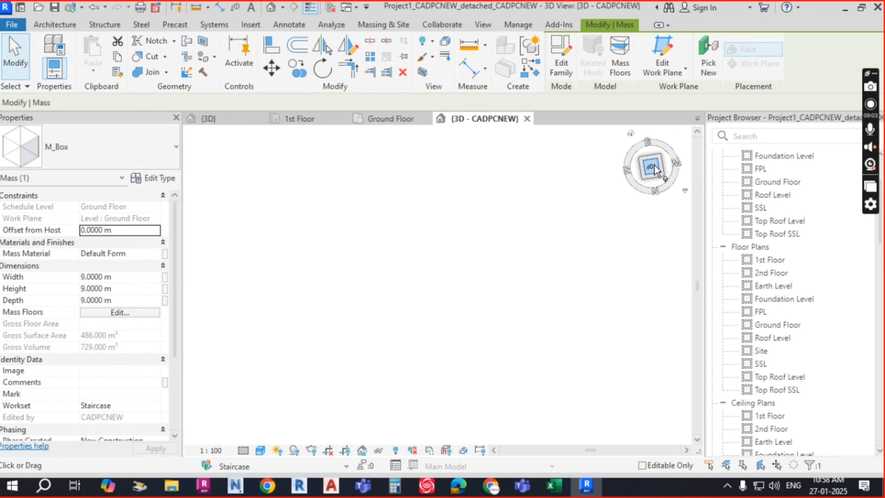
pyautogui.click(547, 211)
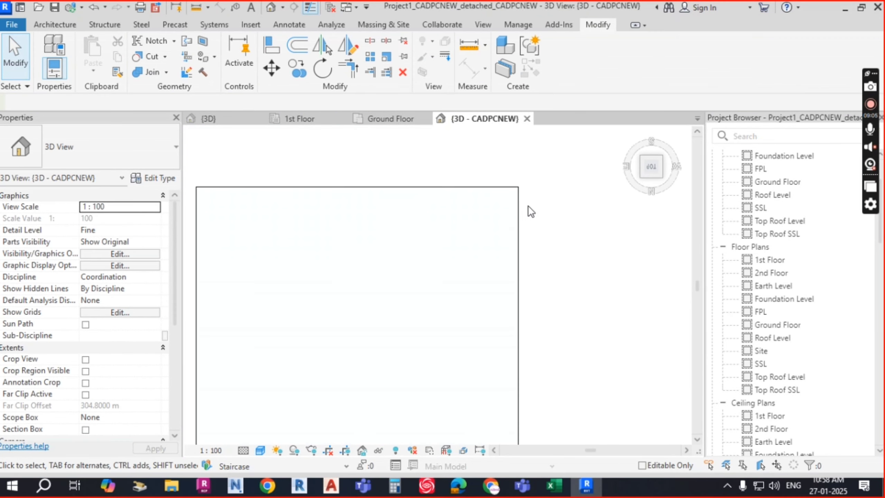
pyautogui.click(519, 234)
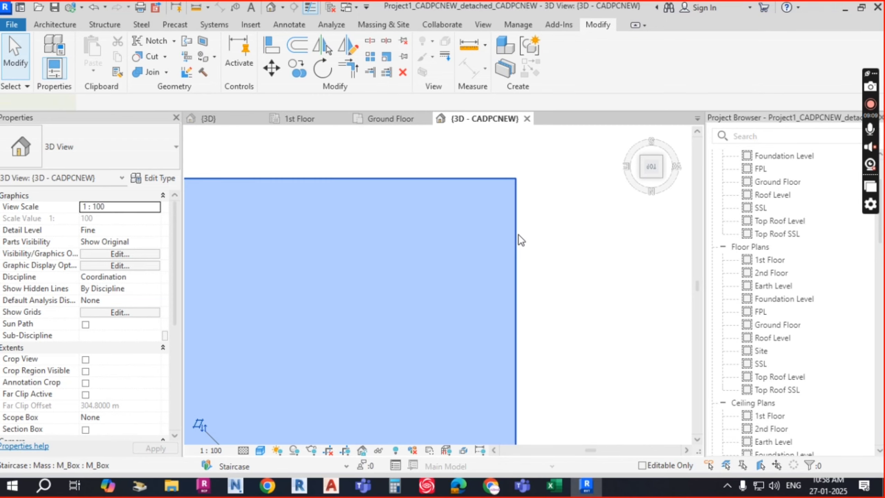
pyautogui.click(522, 238)
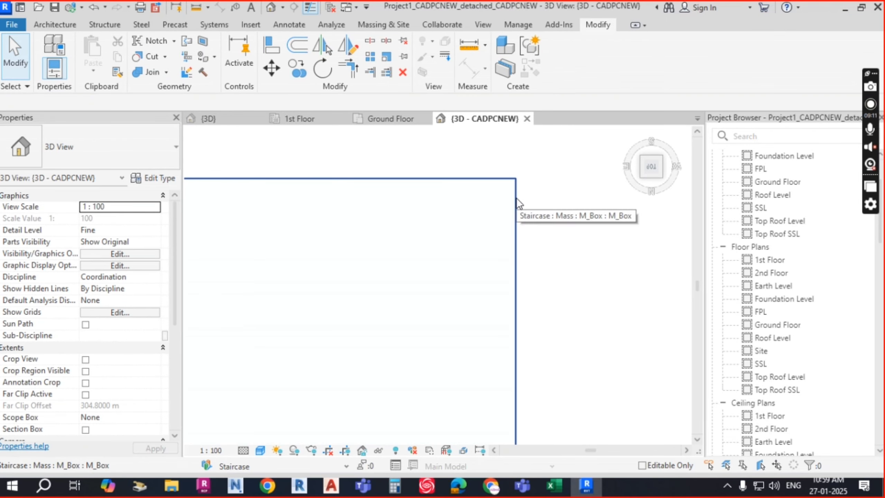
pyautogui.scroll(3, 519, 223)
pyautogui.scroll(1, 534, 279)
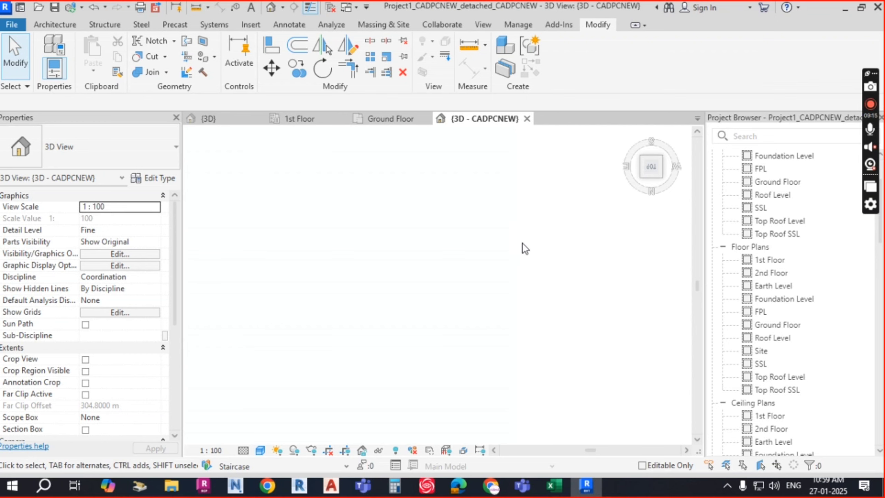
pyautogui.scroll(-3, 522, 243)
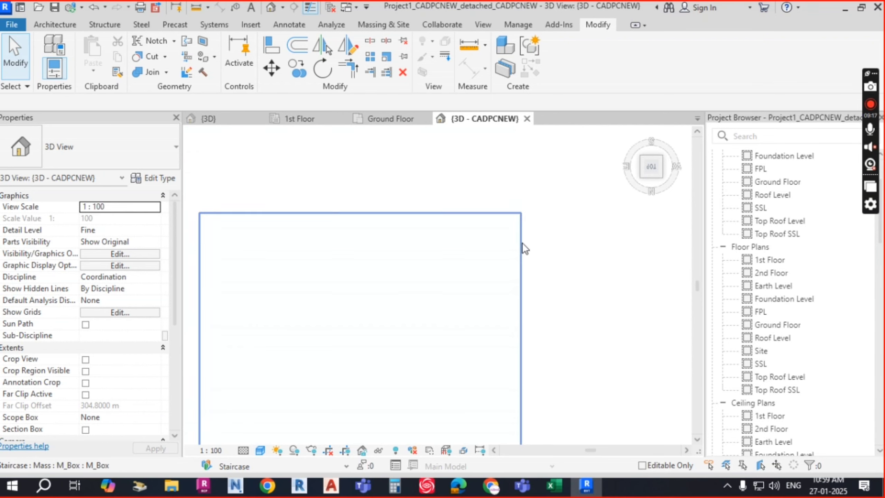
pyautogui.scroll(-1, 471, 248)
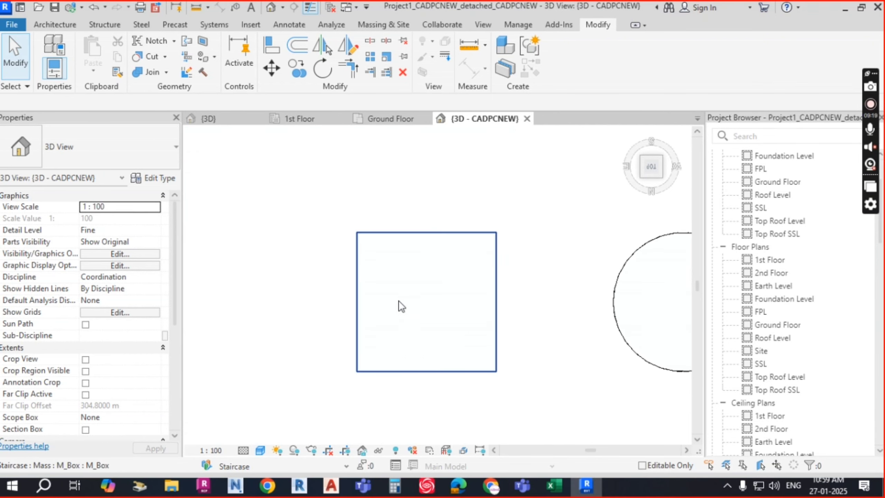
# - Compare the box and cylinder outlines from above and inspect the cylinder's circular edge closely
pyautogui.scroll(-1, 417, 232)
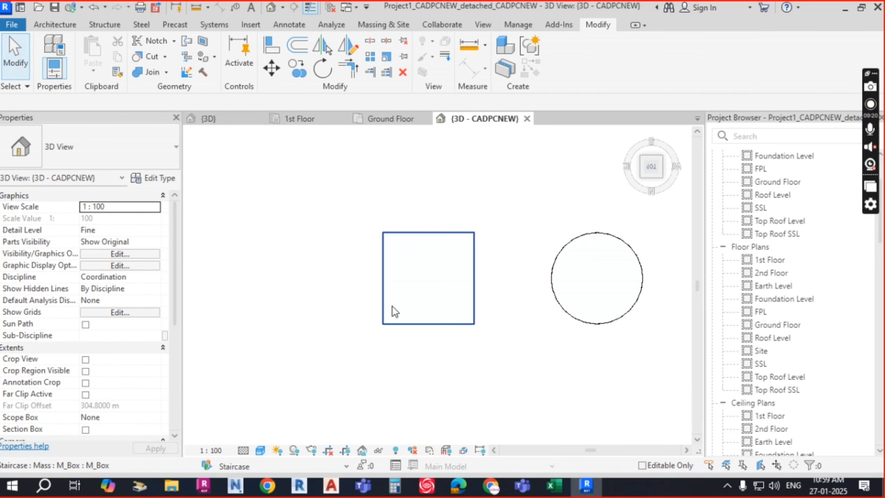
pyautogui.scroll(1, 615, 235)
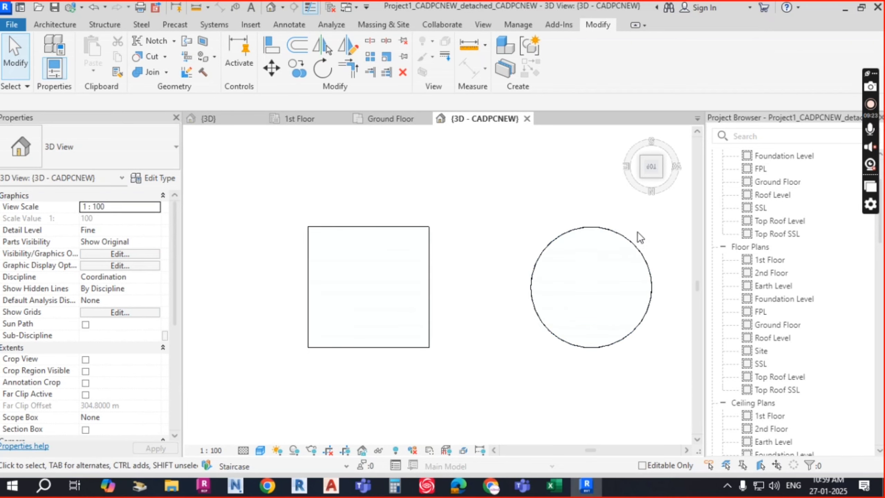
pyautogui.moveTo(639, 278); pyautogui.dragTo(599, 270, button='middle')
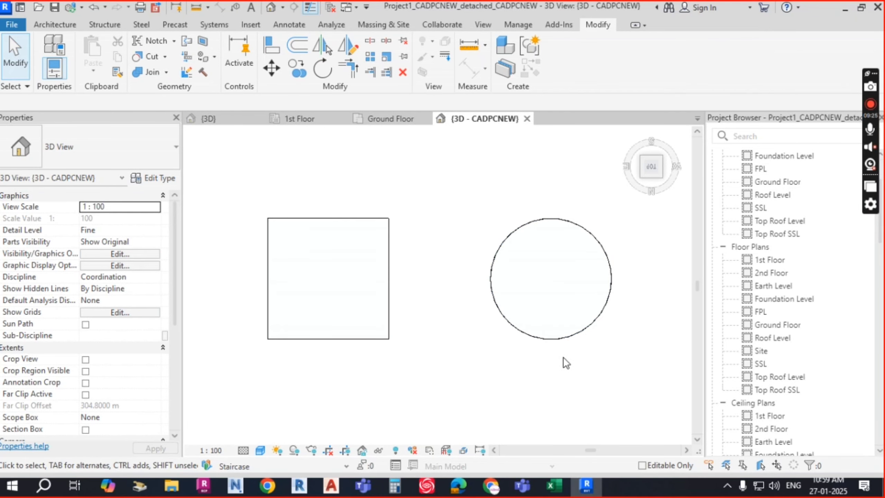
pyautogui.scroll(2, 605, 245)
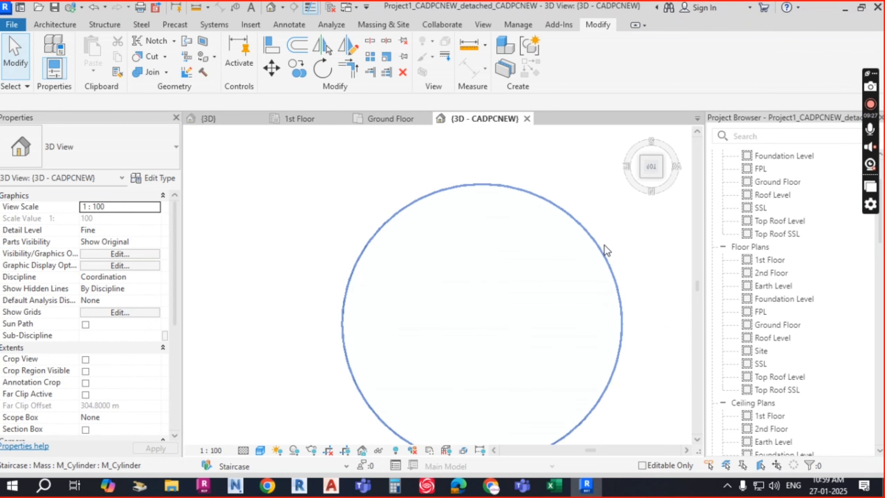
pyautogui.scroll(3, 602, 247)
pyautogui.scroll(-6, 598, 250)
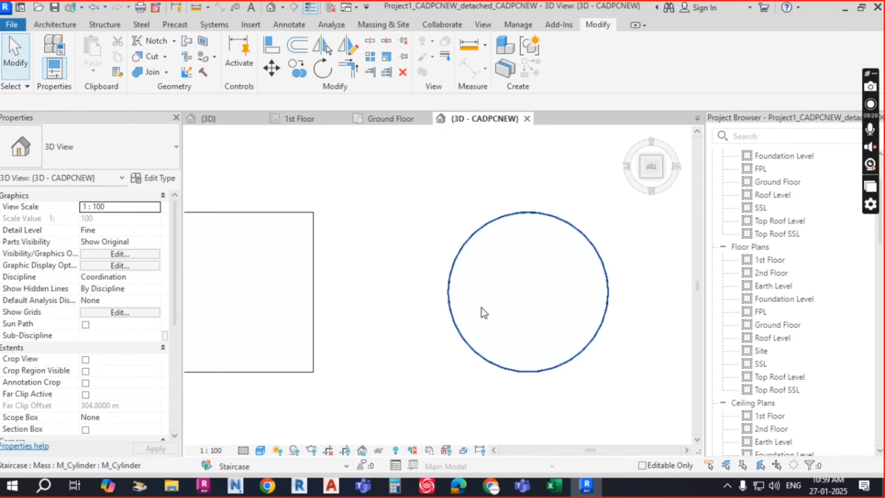
# - Return to an angled 3D view of both masses and check the box mass's instance properties
pyautogui.keyDown('shift'); pyautogui.moveTo(558, 332); pyautogui.dragTo(462, 294, button='middle'); pyautogui.keyUp('shift')
pyautogui.scroll(2, 460, 288)
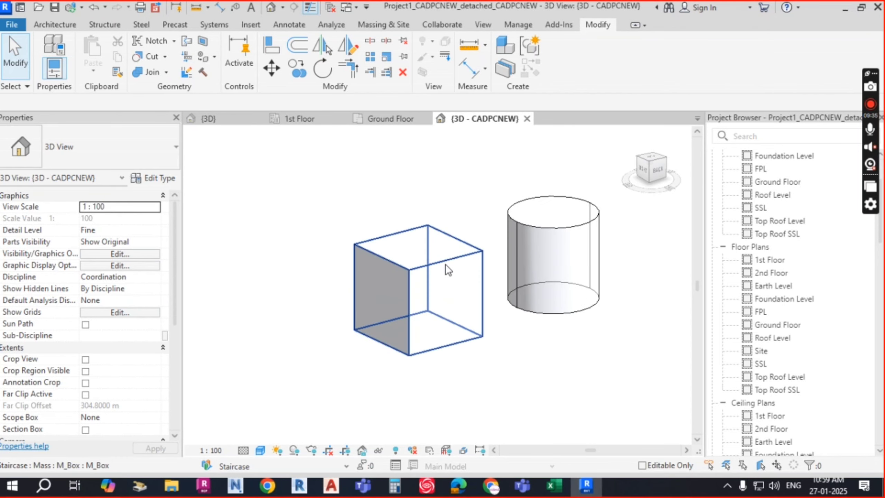
pyautogui.click(444, 264)
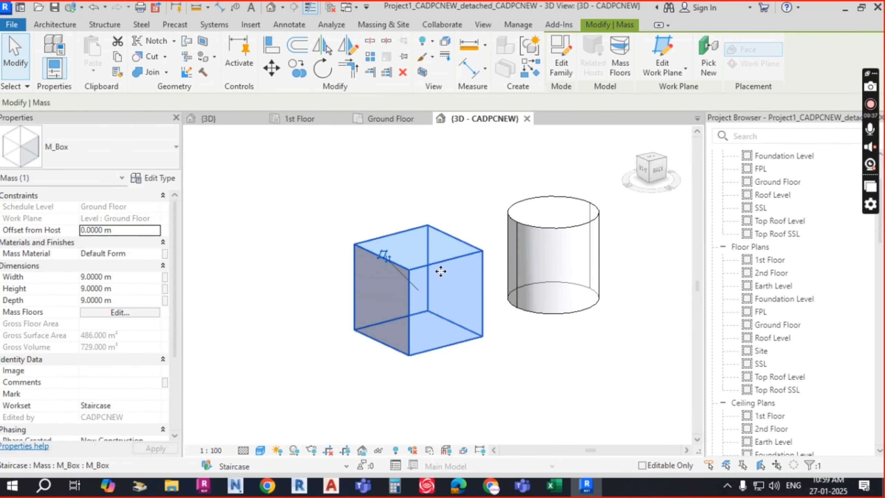
pyautogui.press('Escape')
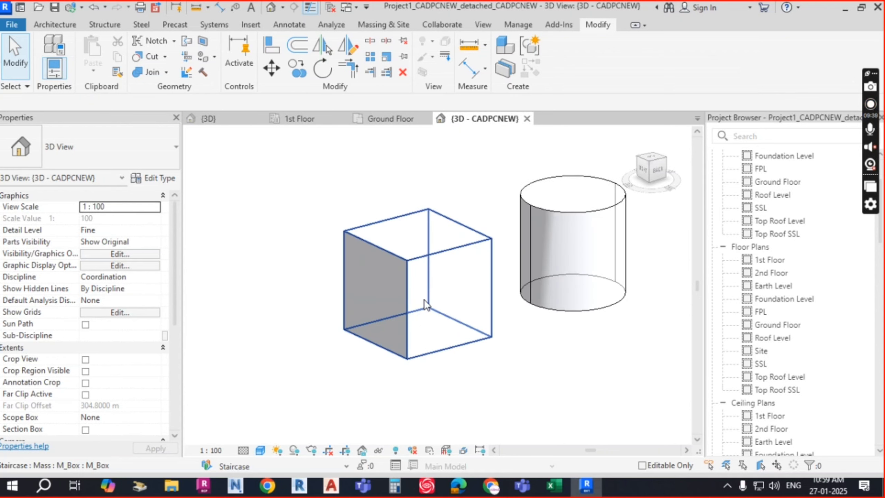
pyautogui.keyDown('shift'); pyautogui.moveTo(423, 302); pyautogui.dragTo(576, 340, button='middle'); pyautogui.keyUp('shift')
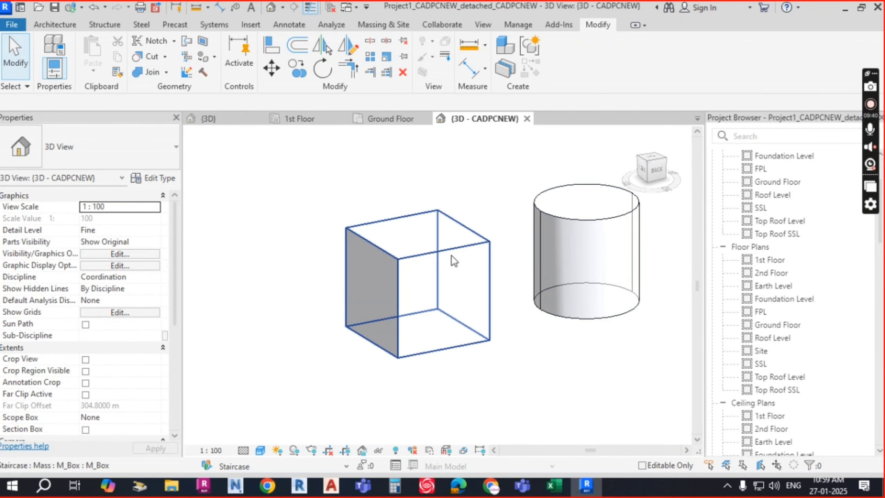
# - Start a Model by Face wall and browse the available basic, curtain and stacked wall types
pyautogui.click(393, 26)
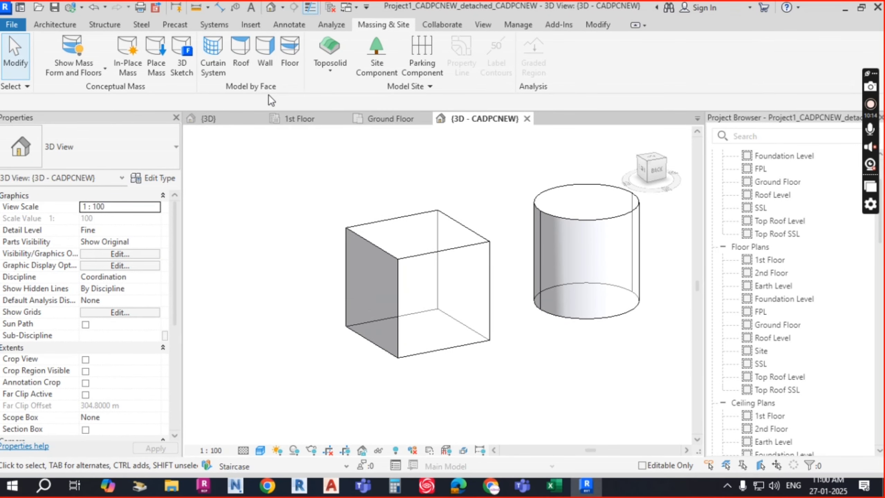
pyautogui.click(269, 56)
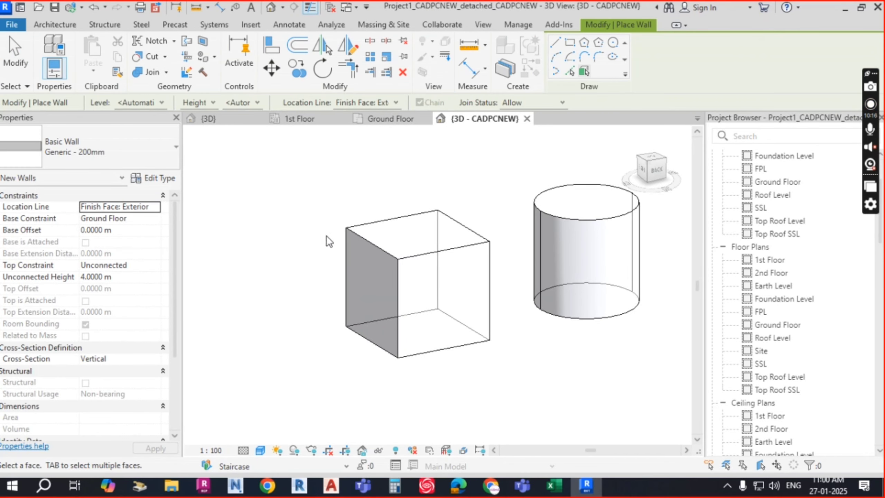
pyautogui.click(137, 147)
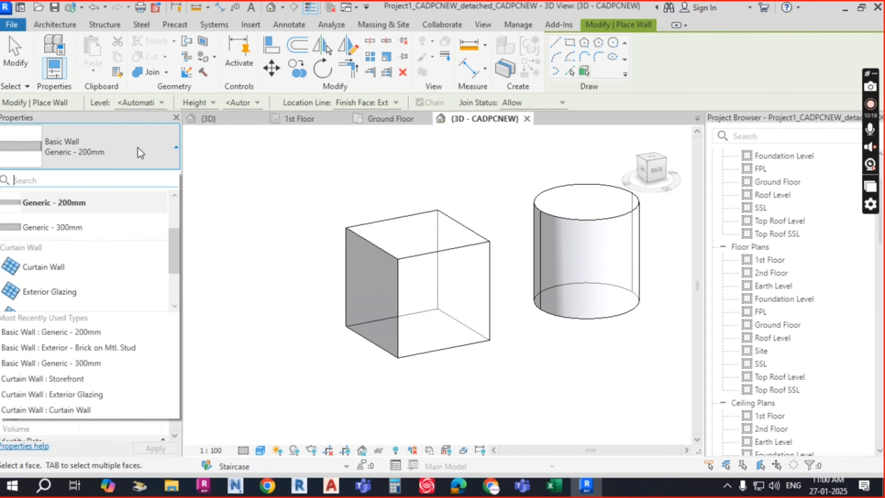
pyautogui.scroll(1, 61, 249)
pyautogui.scroll(-2, 86, 241)
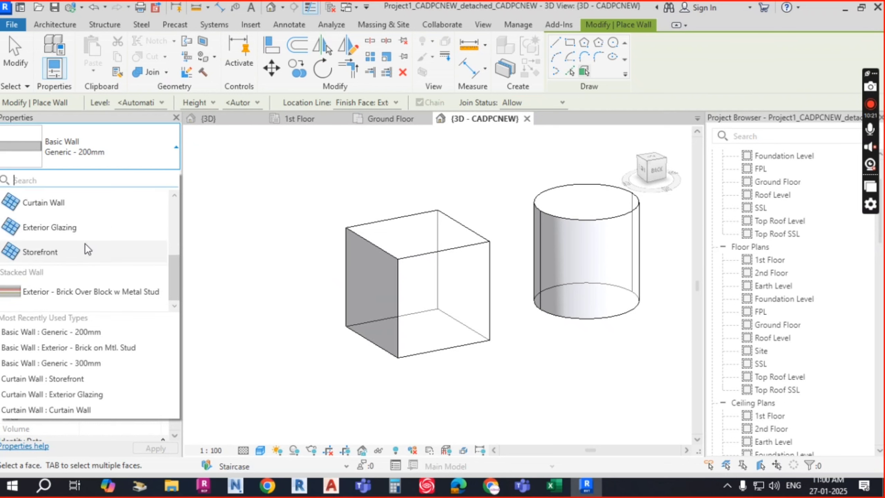
pyautogui.scroll(2, 84, 239)
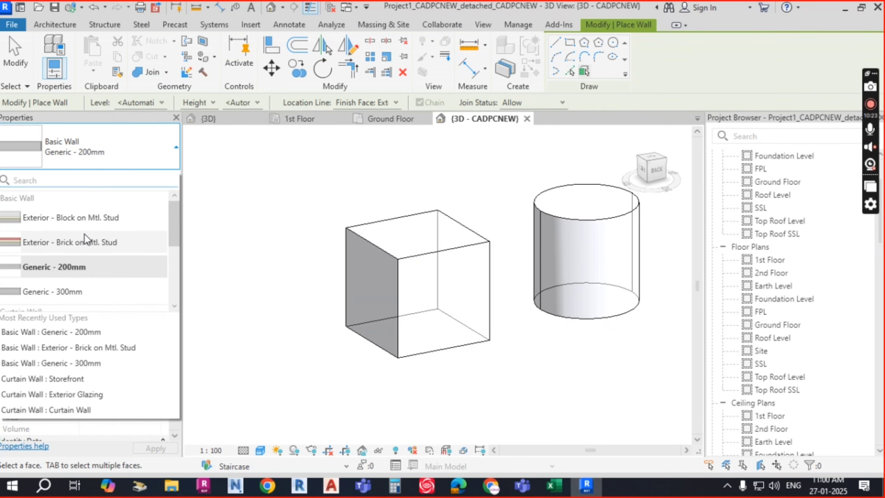
pyautogui.scroll(-2, 85, 234)
pyautogui.scroll(2, 72, 222)
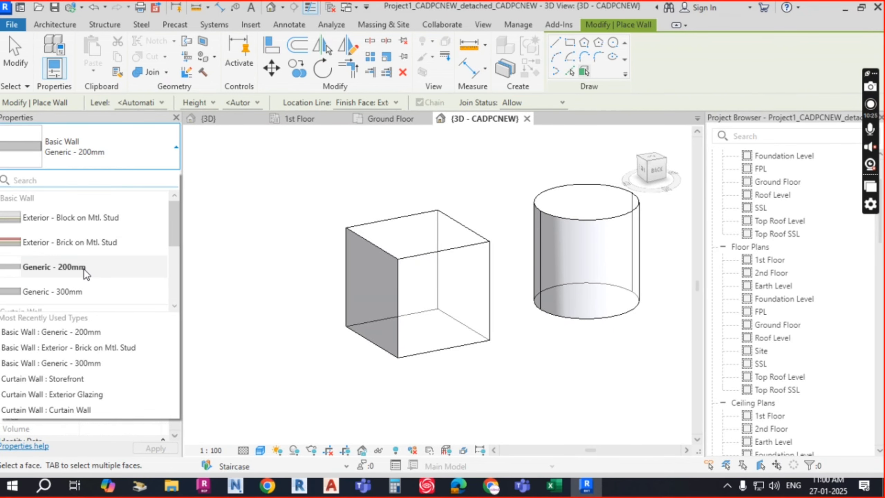
pyautogui.moveTo(84, 245)
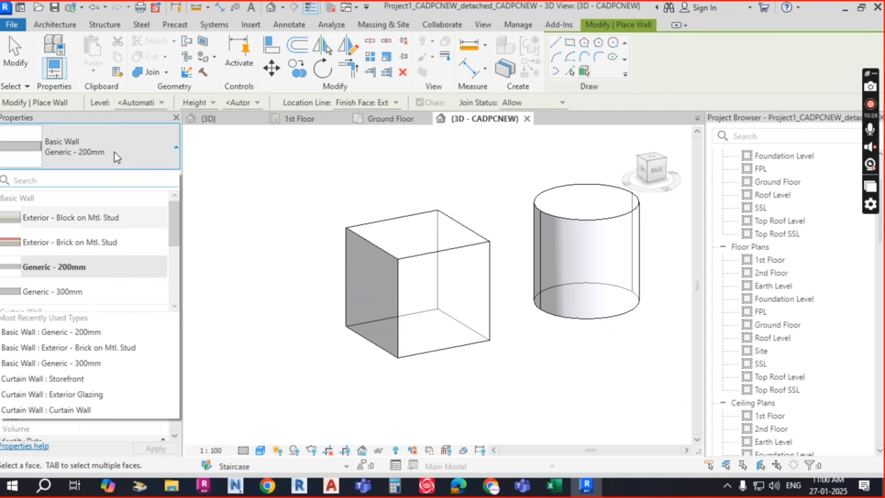
# - Duplicate the Generic - 200mm basic wall type and name the copy Generic - 150mm
pyautogui.click(162, 178)
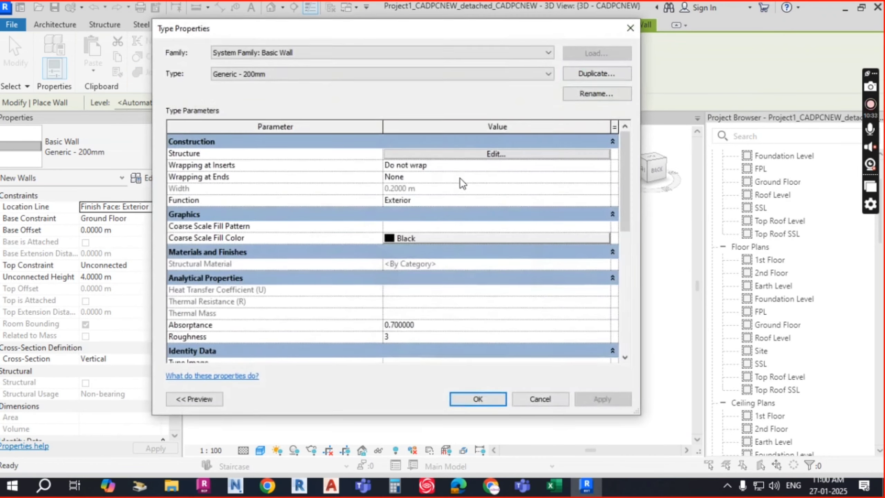
pyautogui.click(612, 74)
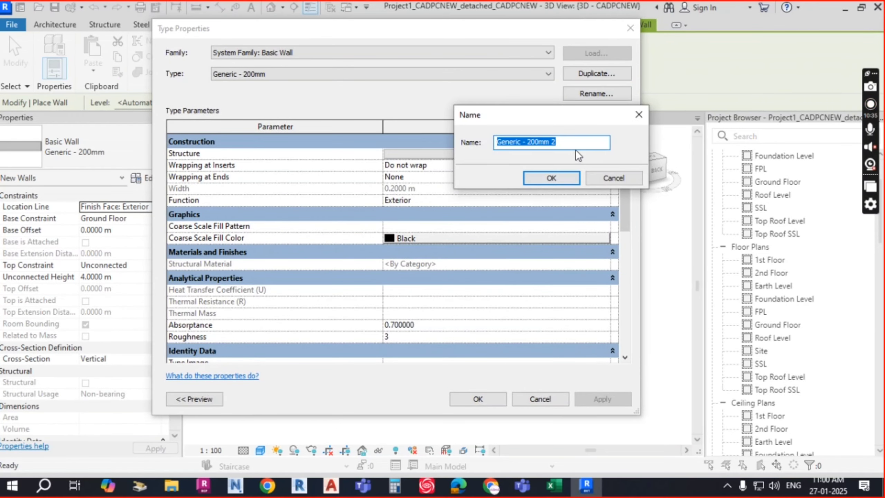
pyautogui.click(537, 142)
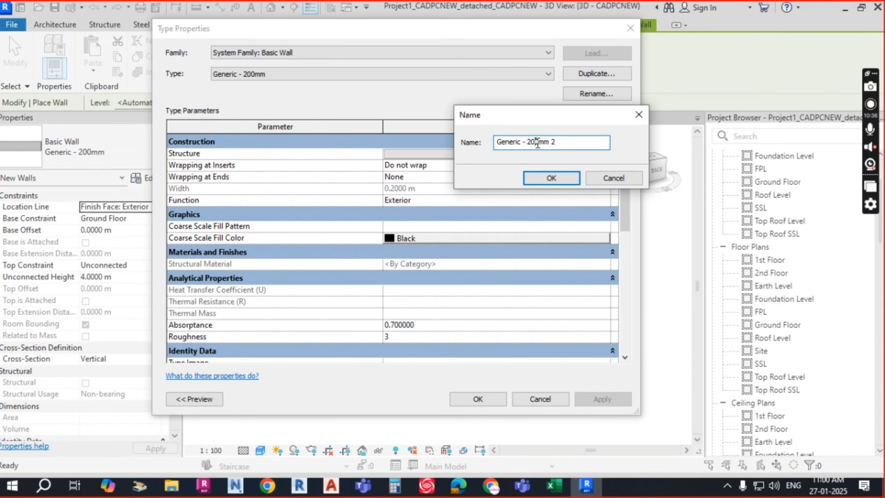
pyautogui.write('15')
pyautogui.click(551, 178)
# - Assign the Concrete, Cast In Situ material to the structure layer of the Generic - 150mm wall type
pyautogui.click(513, 154)
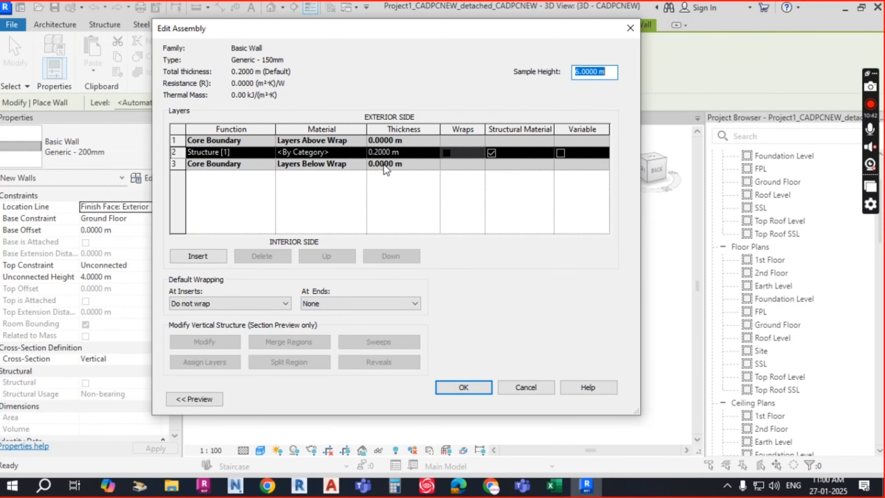
pyautogui.click(350, 154)
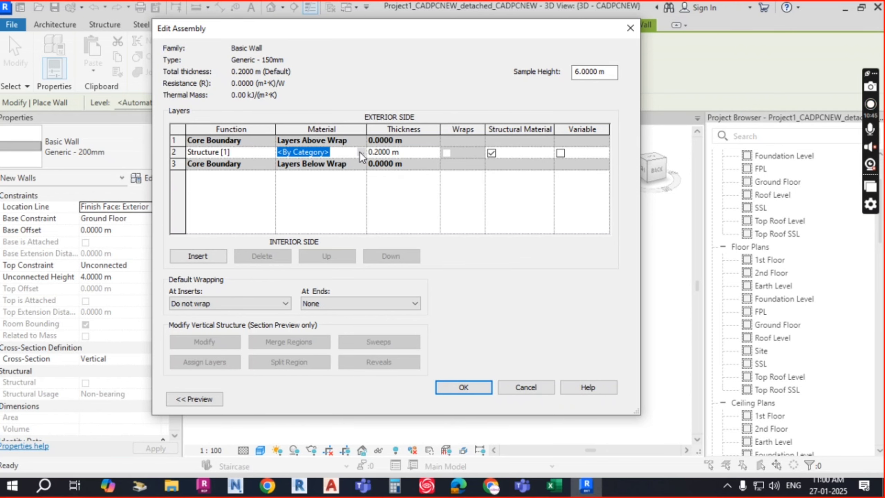
pyautogui.click(360, 153)
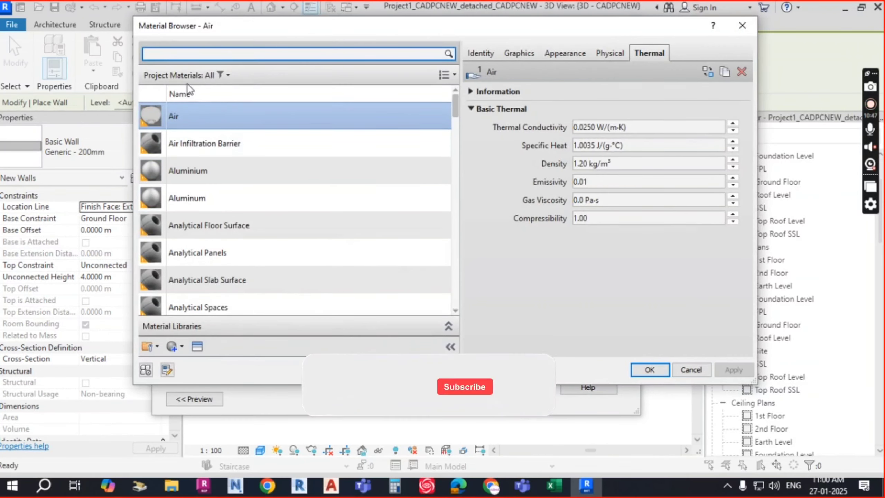
pyautogui.click(247, 55)
pyautogui.write('co')
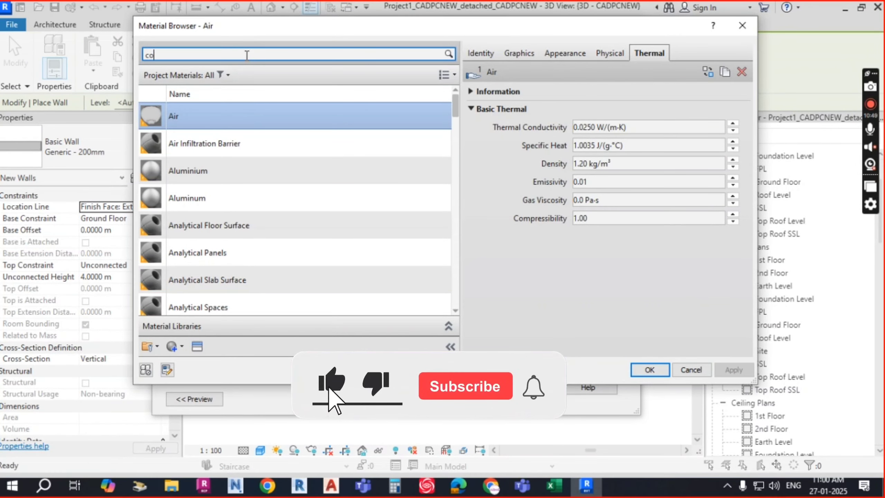
pyautogui.write('n')
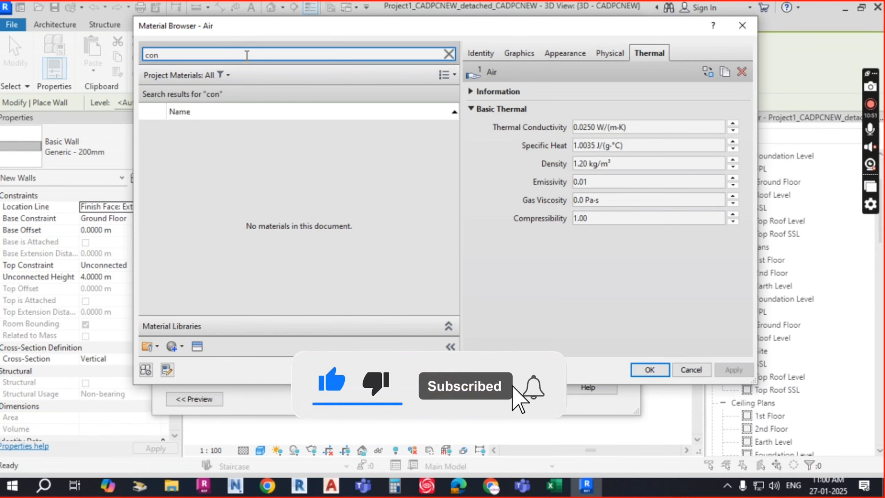
pyautogui.click(231, 215)
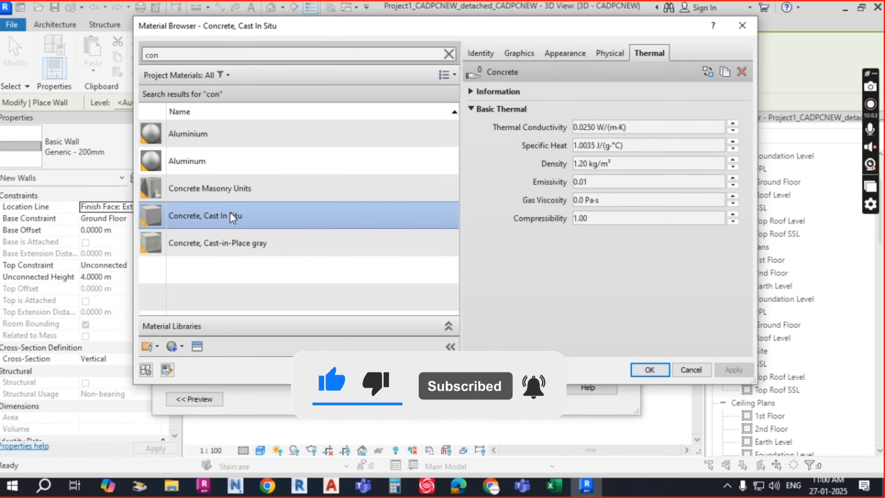
pyautogui.click(661, 370)
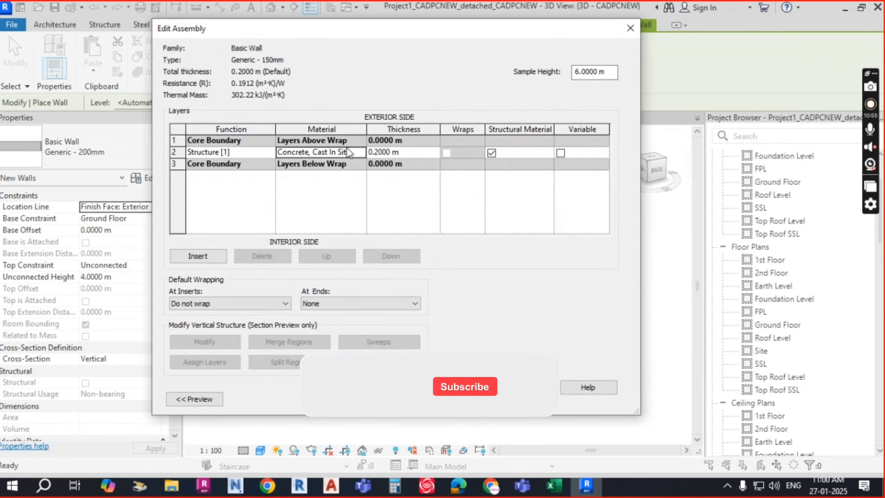
# - Set the structure layer's thickness to 0.15 m and apply the wall type's properties
pyautogui.click(420, 152)
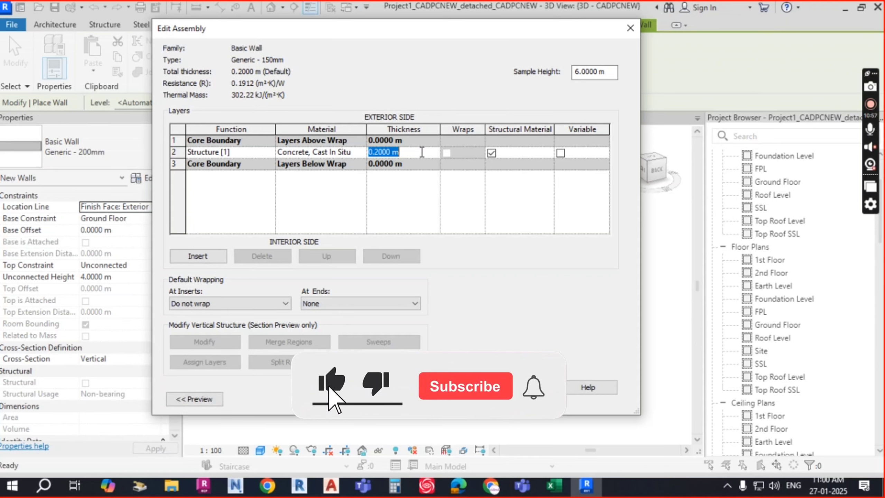
pyautogui.press('BackSpace')
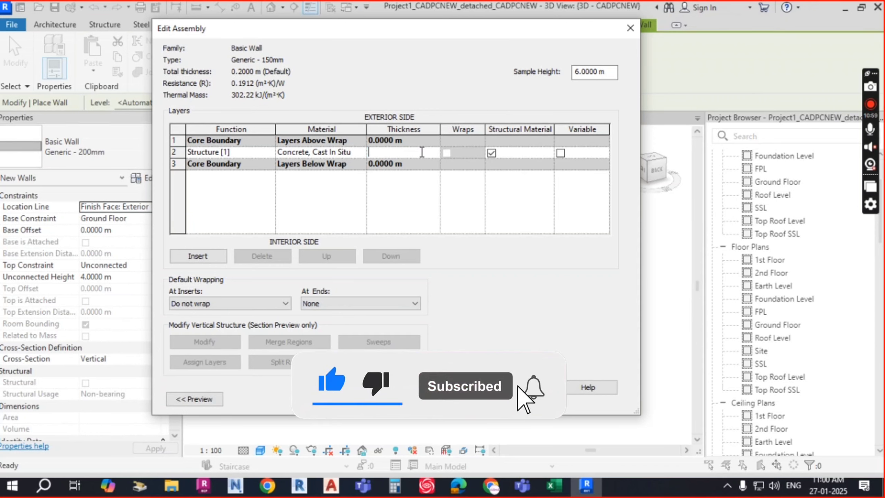
pyautogui.write('0.15')
pyautogui.click(413, 183)
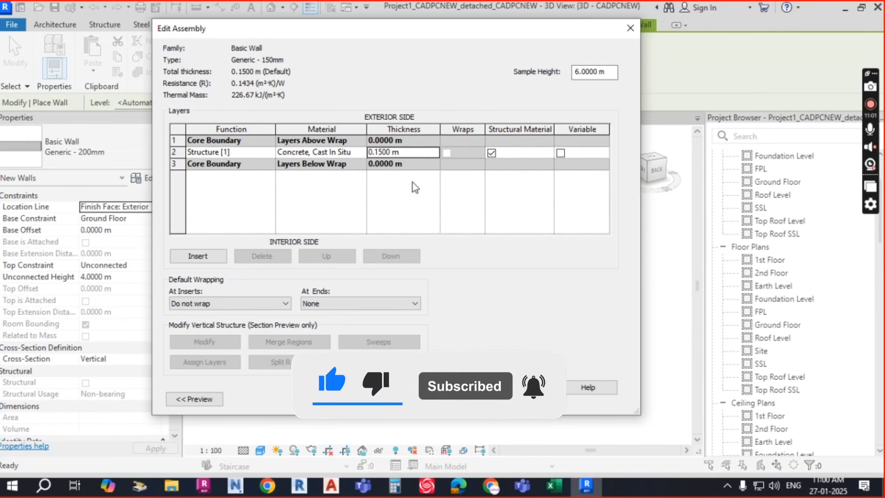
pyautogui.click(418, 153)
pyautogui.click(483, 387)
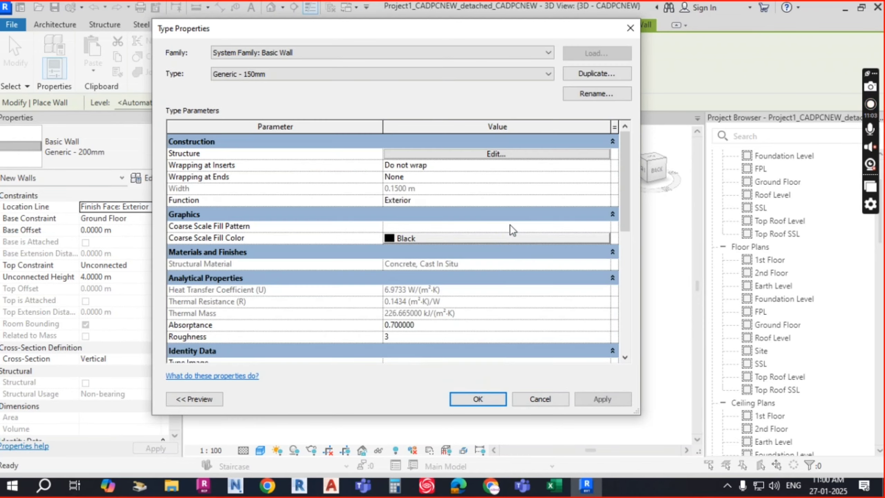
pyautogui.click(488, 399)
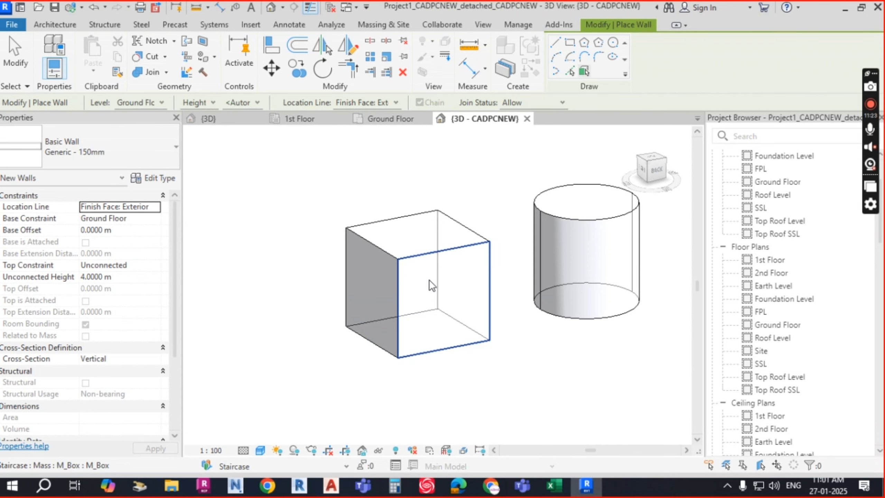
# - Place a Generic - 150mm wall on the box mass's back face and inspect its thickness at the edge
pyautogui.scroll(5, 399, 259)
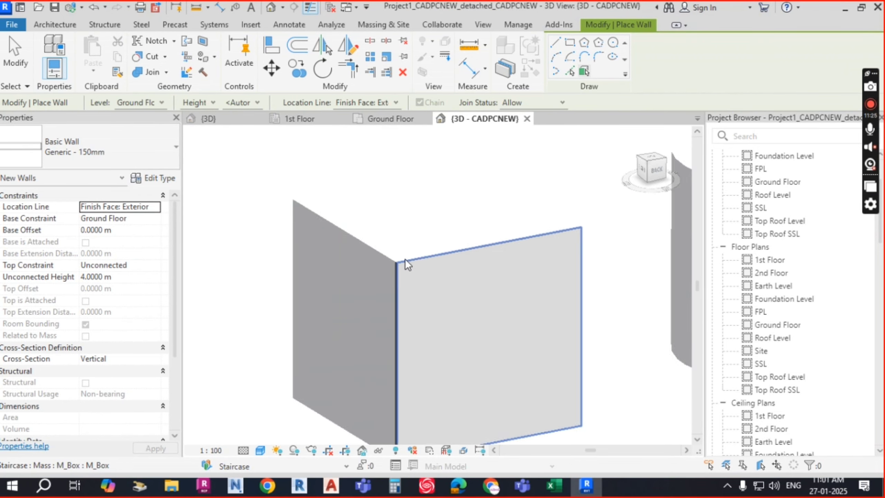
pyautogui.scroll(-5, 383, 264)
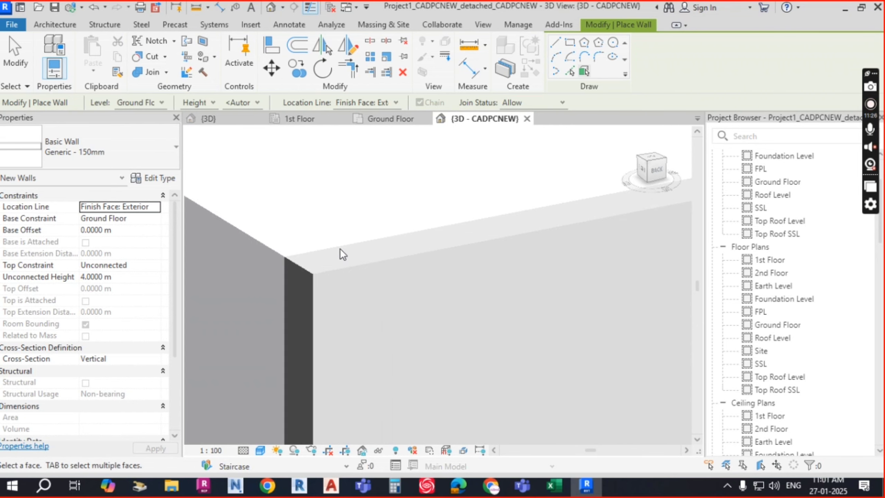
pyautogui.scroll(4, 360, 269)
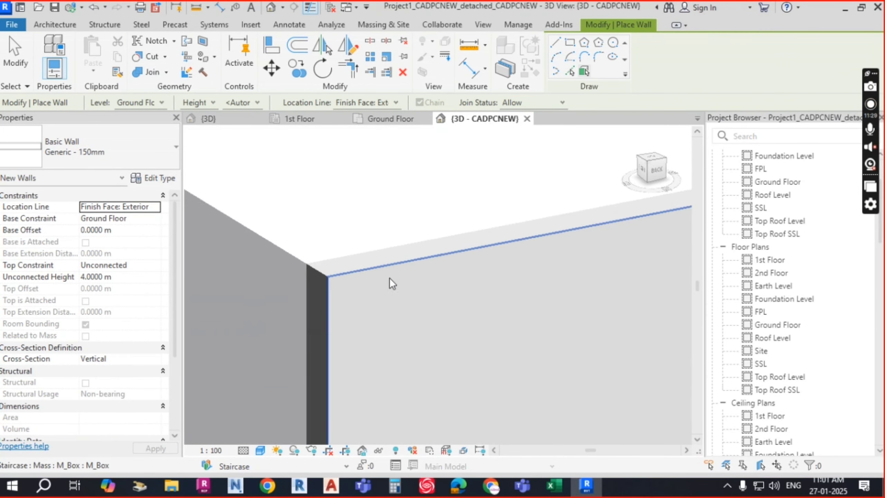
pyautogui.scroll(-6, 408, 286)
pyautogui.scroll(3, 476, 288)
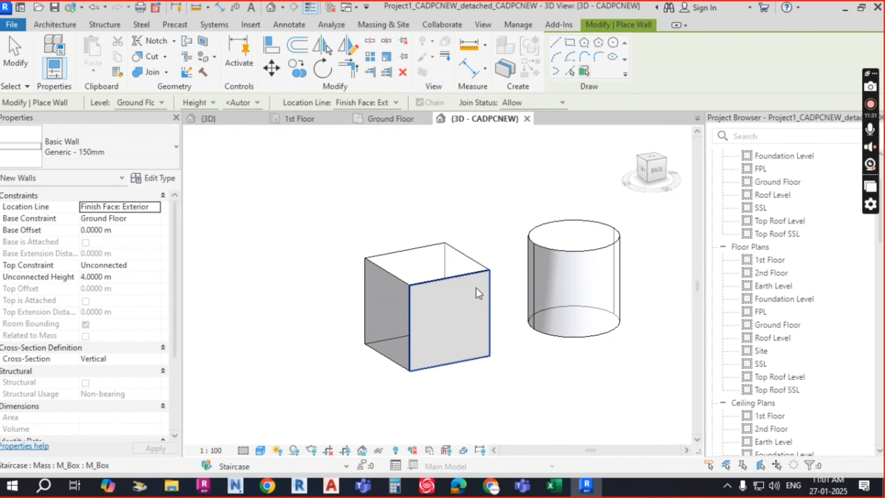
pyautogui.scroll(-3, 475, 286)
pyautogui.scroll(2, 474, 286)
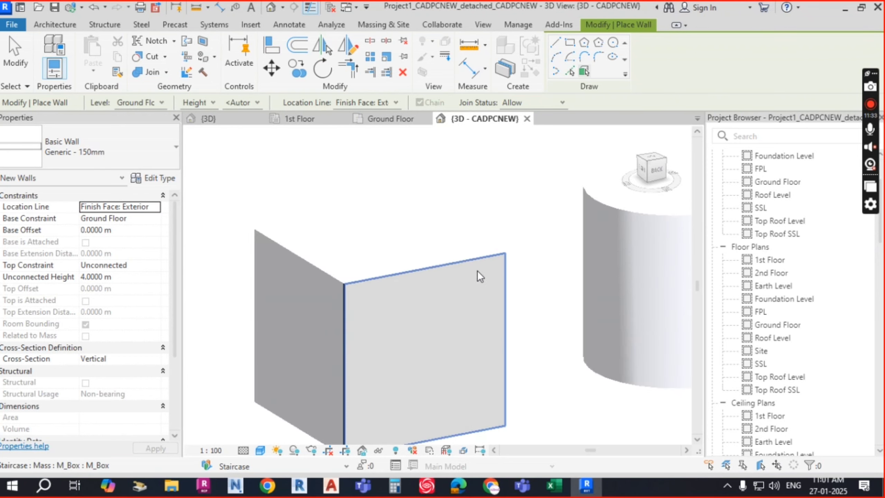
pyautogui.scroll(-2, 487, 266)
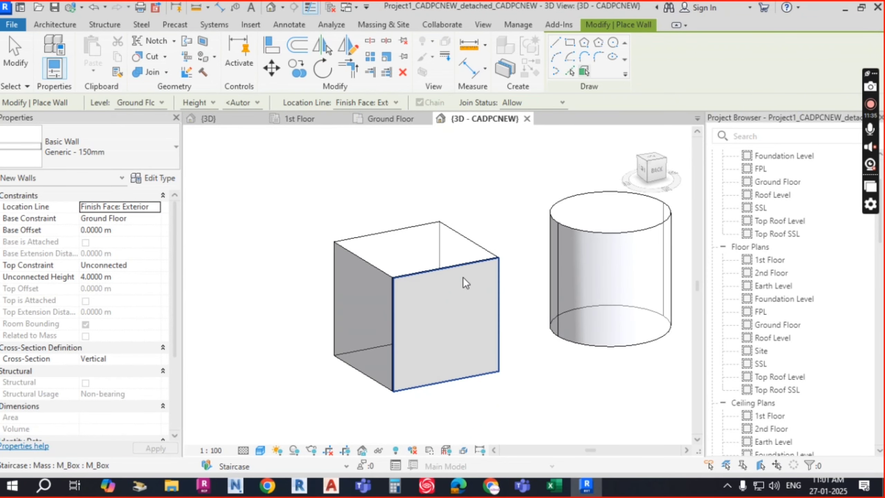
# - Place Generic - 150mm walls on the two box mass faces adjoining the back wall
pyautogui.scroll(2, 463, 277)
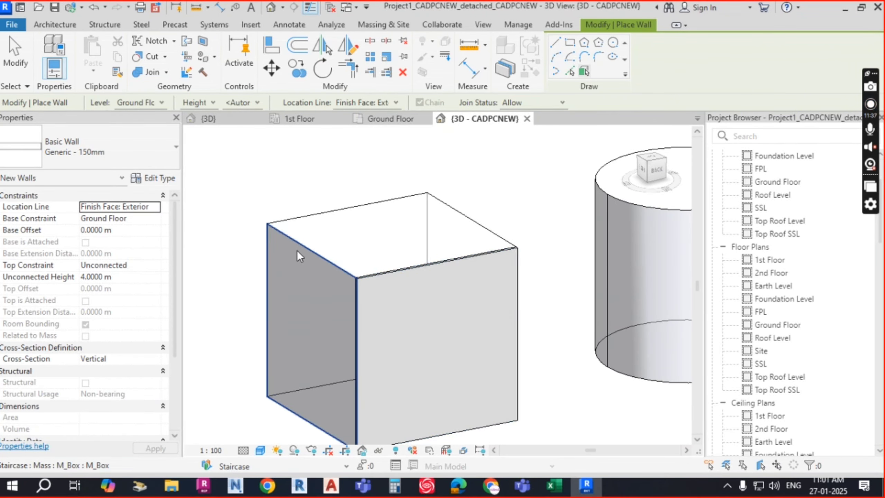
pyautogui.keyDown('shift'); pyautogui.moveTo(543, 326); pyautogui.dragTo(459, 296, button='middle'); pyautogui.keyUp('shift')
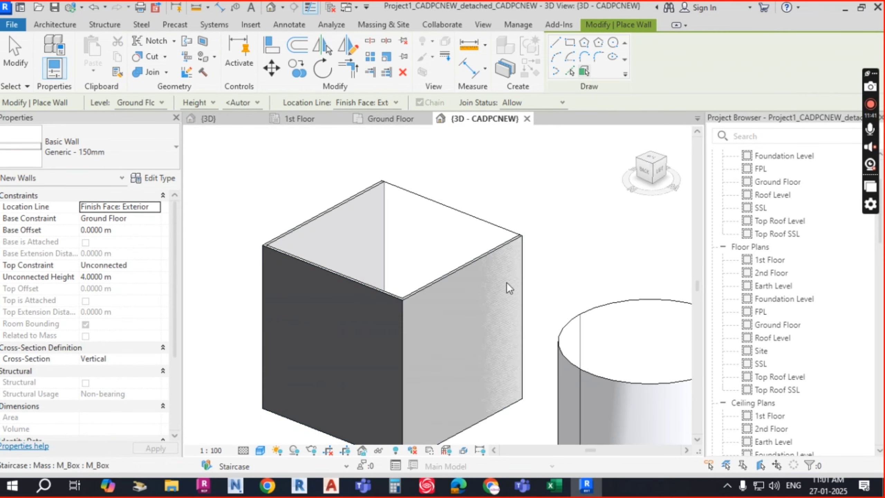
pyautogui.keyDown('shift'); pyautogui.moveTo(506, 282); pyautogui.dragTo(438, 321, button='middle'); pyautogui.keyUp('shift')
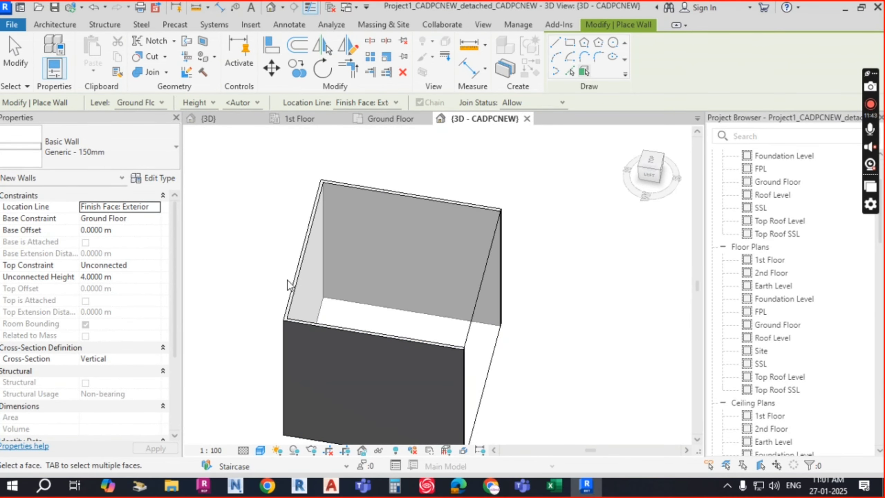
# - Examine the box's wall corner and thickness from above and compare the walled box with the cylinder mass
pyautogui.keyDown('shift'); pyautogui.moveTo(288, 279); pyautogui.dragTo(327, 341, button='middle'); pyautogui.keyUp('shift')
pyautogui.scroll(2, 272, 289)
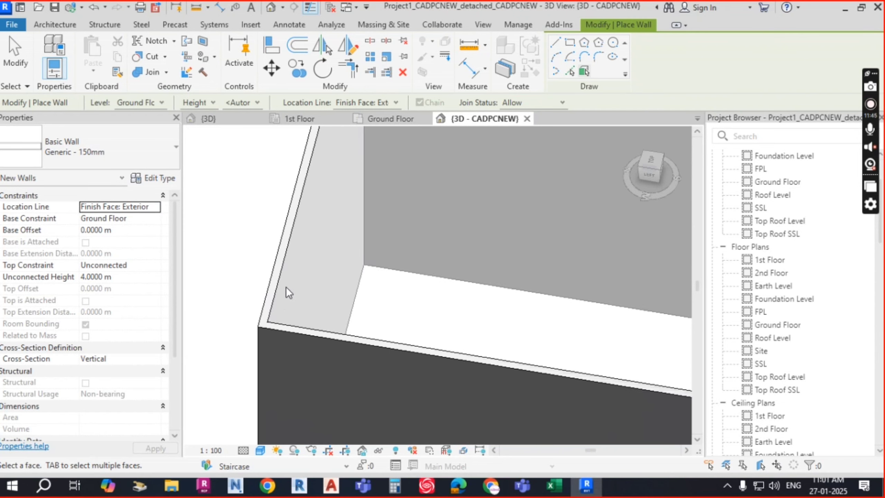
pyautogui.scroll(-4, 287, 286)
pyautogui.keyDown('shift'); pyautogui.moveTo(512, 320); pyautogui.dragTo(577, 286, button='middle'); pyautogui.keyUp('shift')
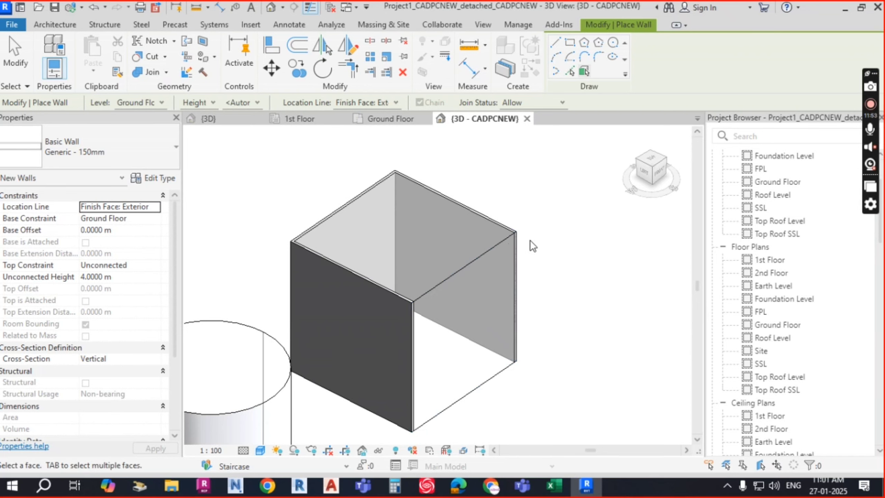
pyautogui.scroll(-3, 573, 243)
pyautogui.scroll(-1, 572, 242)
pyautogui.moveTo(595, 292); pyautogui.dragTo(567, 291, button='middle')
pyautogui.scroll(2, 551, 253)
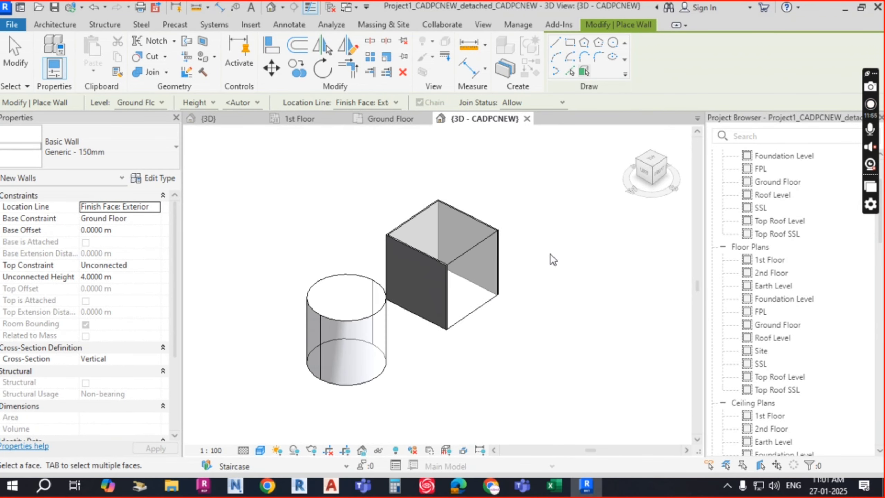
pyautogui.scroll(3, 415, 256)
pyautogui.scroll(-2, 415, 254)
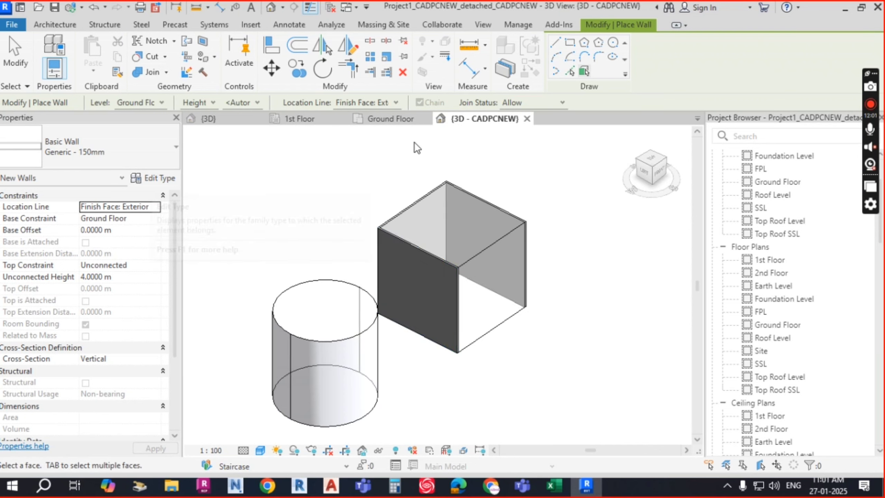
# - Leave wall placement and check the individual walls on the box mass by selecting one of them
pyautogui.press('Escape')
pyautogui.press('Escape')
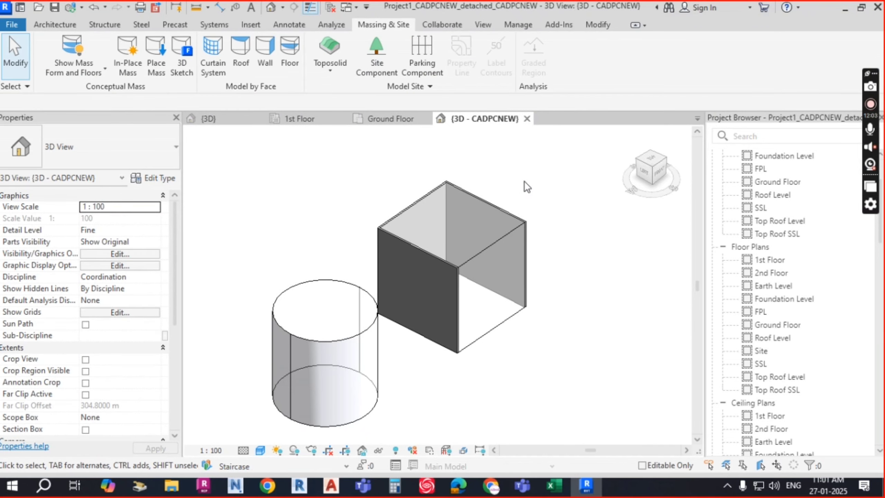
pyautogui.scroll(5, 502, 219)
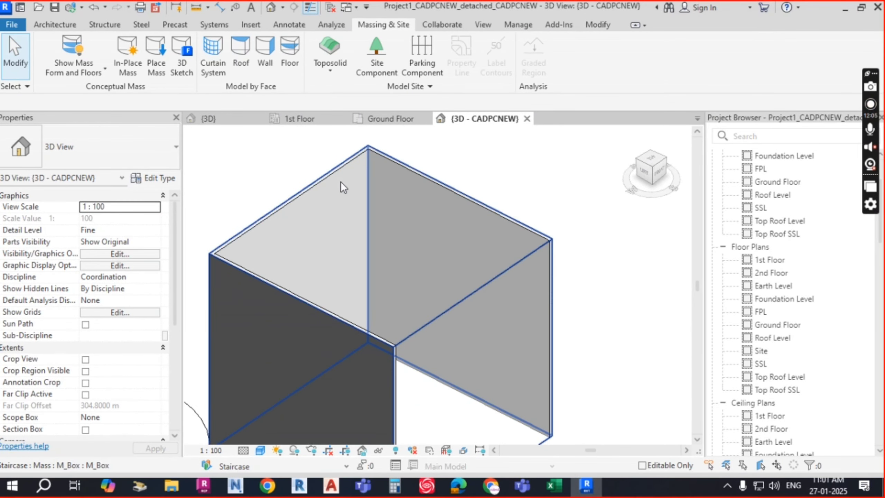
pyautogui.scroll(-4, 432, 173)
pyautogui.click(384, 164)
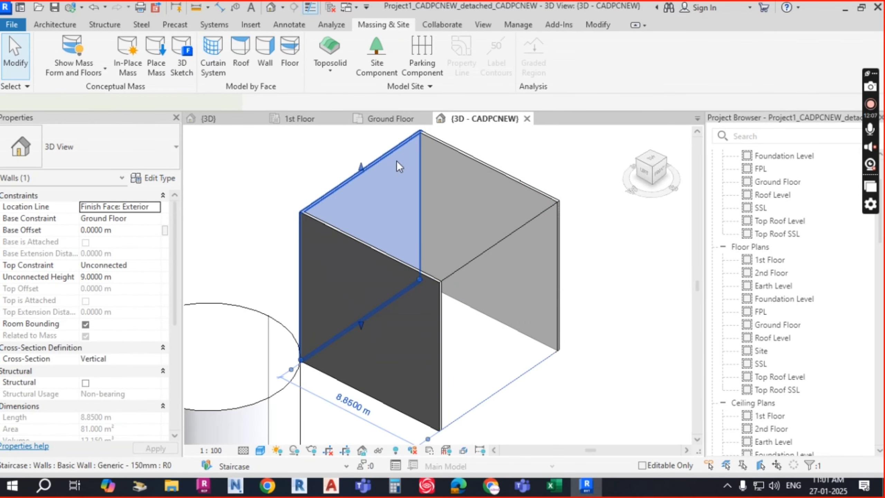
pyautogui.click(467, 155)
pyautogui.press('Escape')
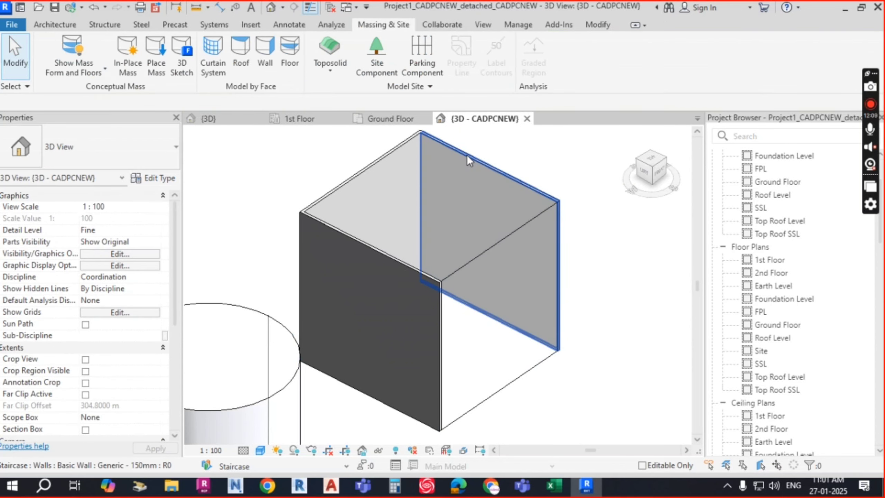
# - Set the 3D view's visual style to Realistic and inspect the concrete finish on the box walls
pyautogui.click(260, 451)
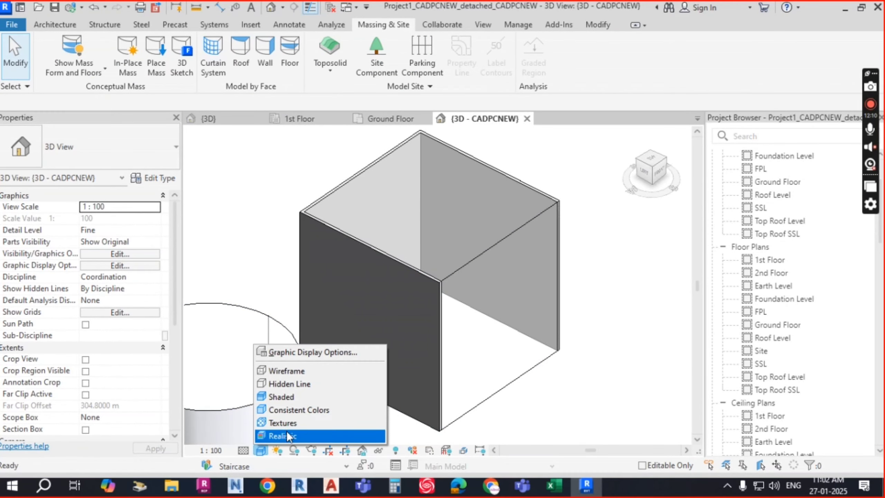
pyautogui.click(291, 434)
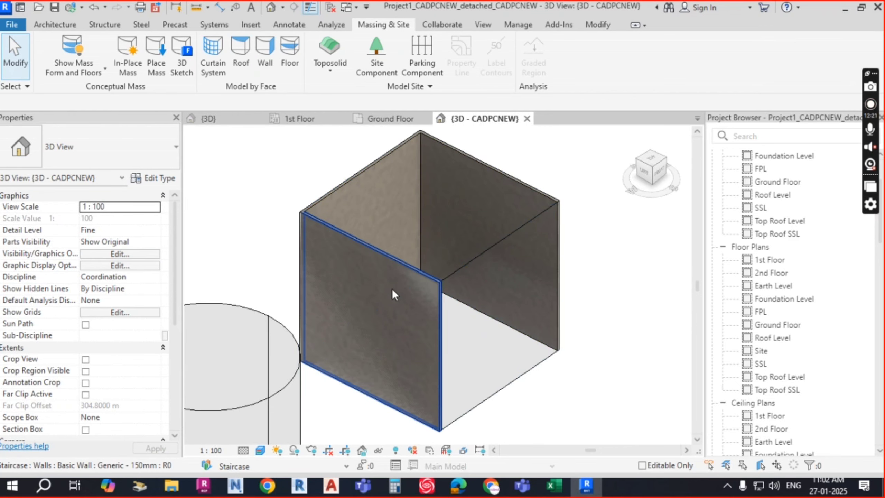
pyautogui.scroll(2, 392, 289)
pyautogui.scroll(5, 410, 281)
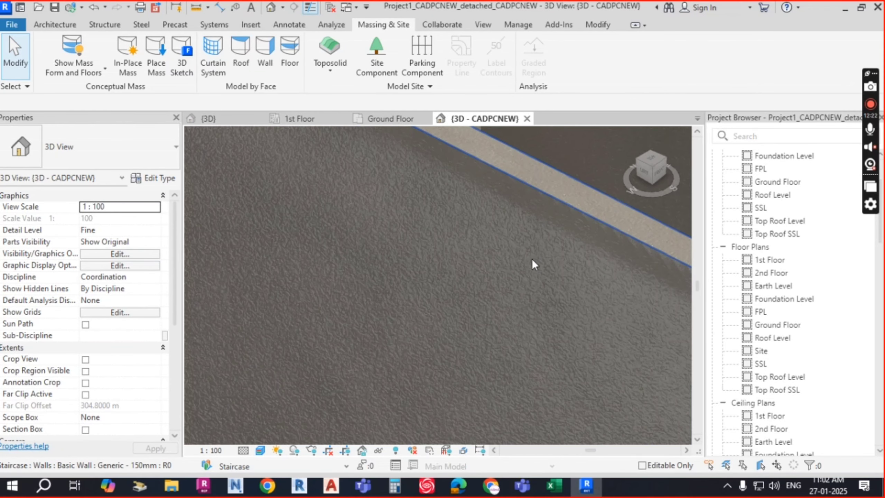
pyautogui.scroll(-3, 566, 295)
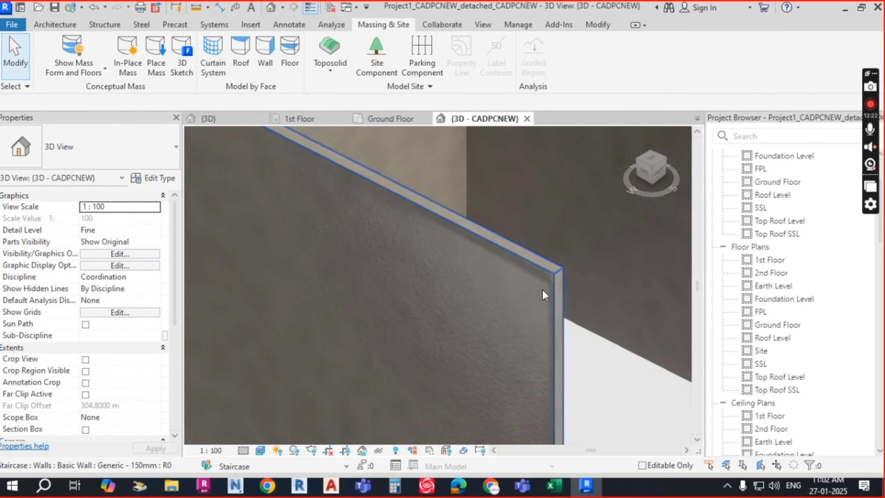
pyautogui.scroll(-2, 489, 264)
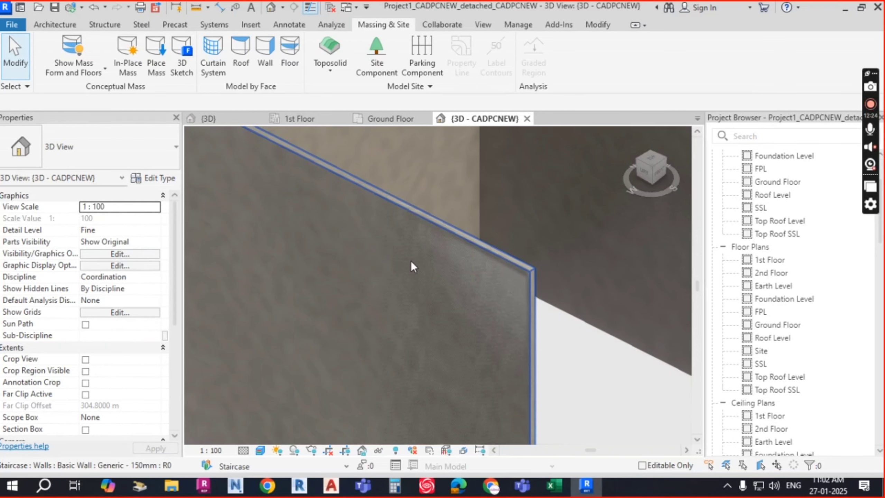
pyautogui.scroll(-2, 401, 270)
pyautogui.scroll(-5, 410, 217)
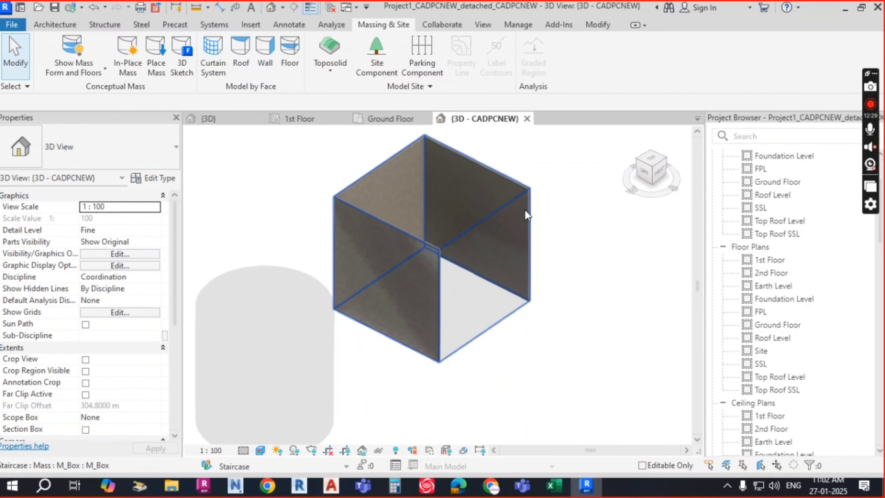
pyautogui.scroll(2, 524, 209)
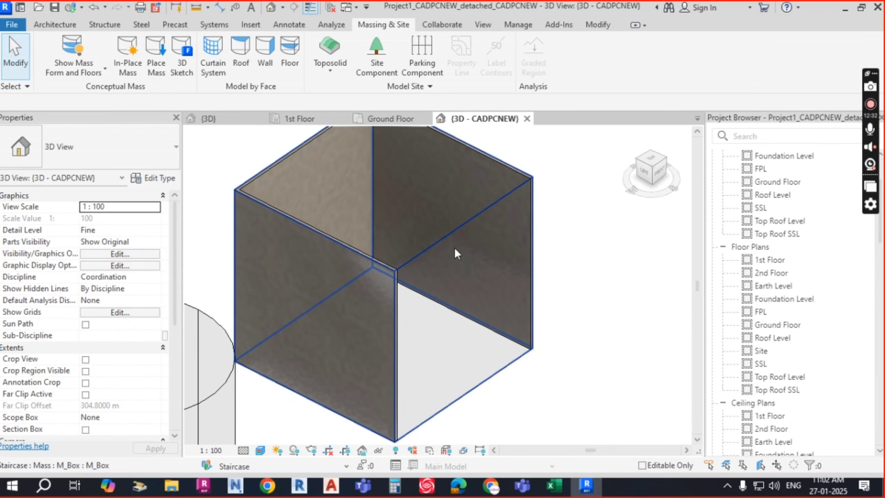
pyautogui.keyDown('shift'); pyautogui.moveTo(514, 229); pyautogui.dragTo(615, 259, button='middle'); pyautogui.keyUp('shift')
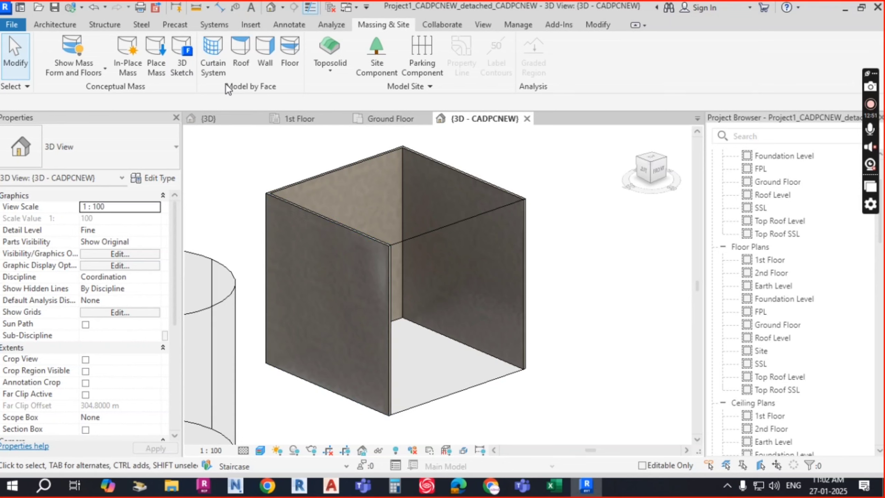
# - Start a curtain system by face with the 1500 x 3000mm type and open its type properties
pyautogui.click(218, 63)
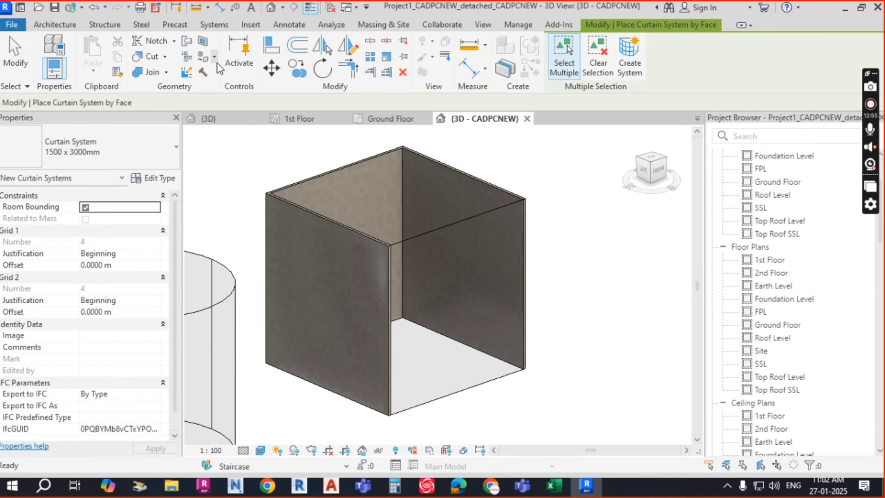
pyautogui.click(114, 144)
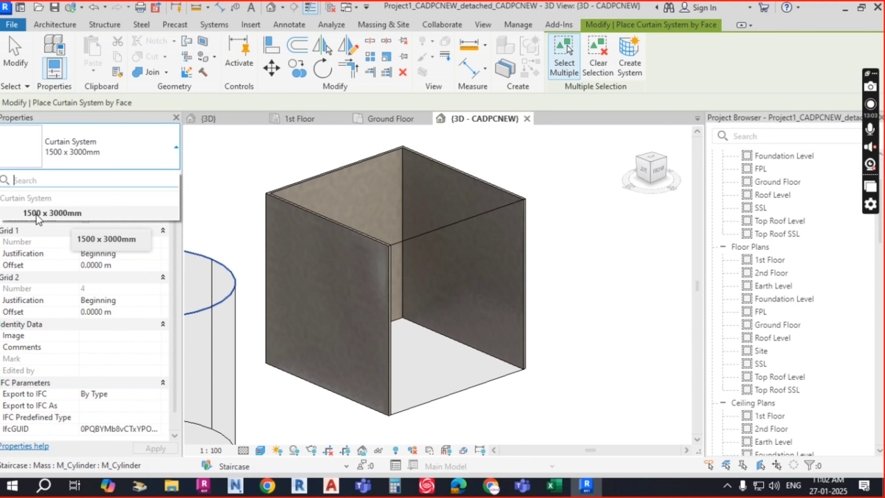
pyautogui.click(70, 212)
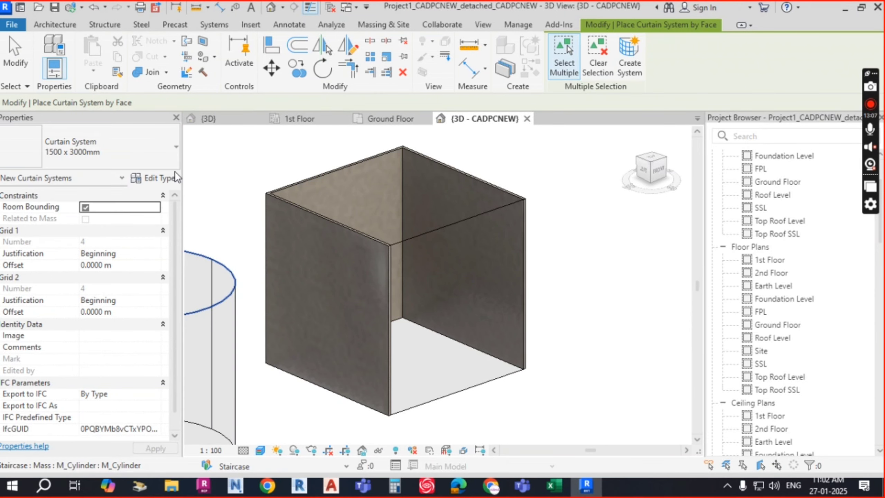
pyautogui.click(169, 177)
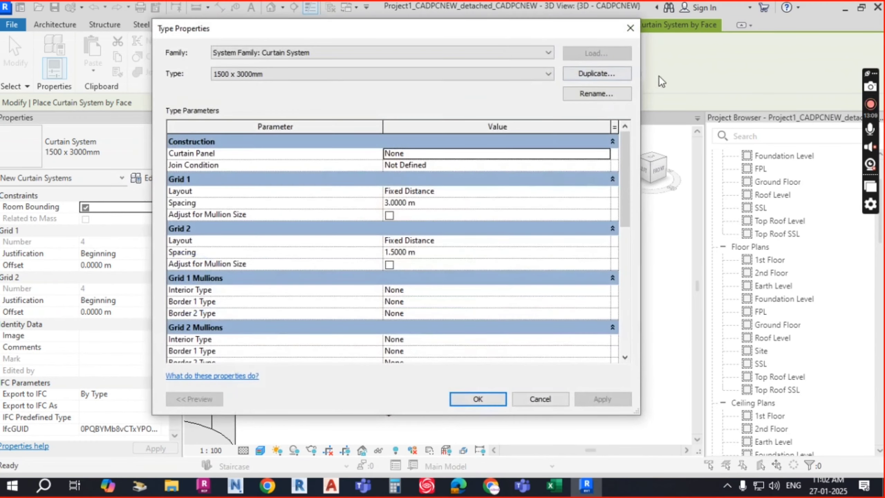
# - Duplicate the curtain system type under the name "0.5 x1.0mm"
pyautogui.click(604, 73)
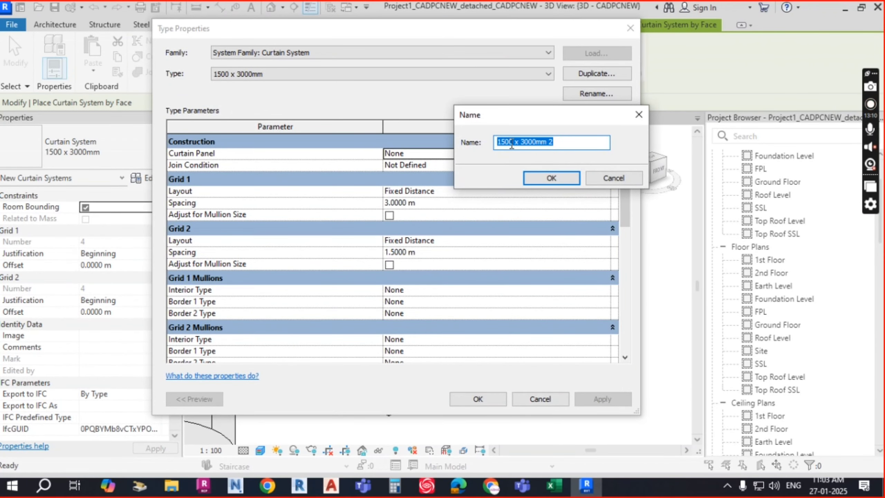
pyautogui.moveTo(512, 144); pyautogui.dragTo(493, 147)
pyautogui.moveTo(572, 113); pyautogui.dragTo(593, 95)
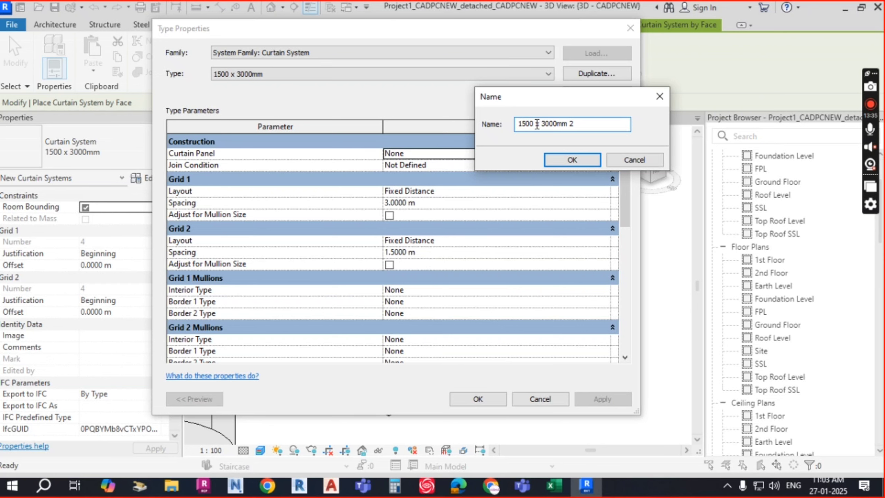
pyautogui.moveTo(537, 124); pyautogui.dragTo(514, 124)
pyautogui.write('0.5')
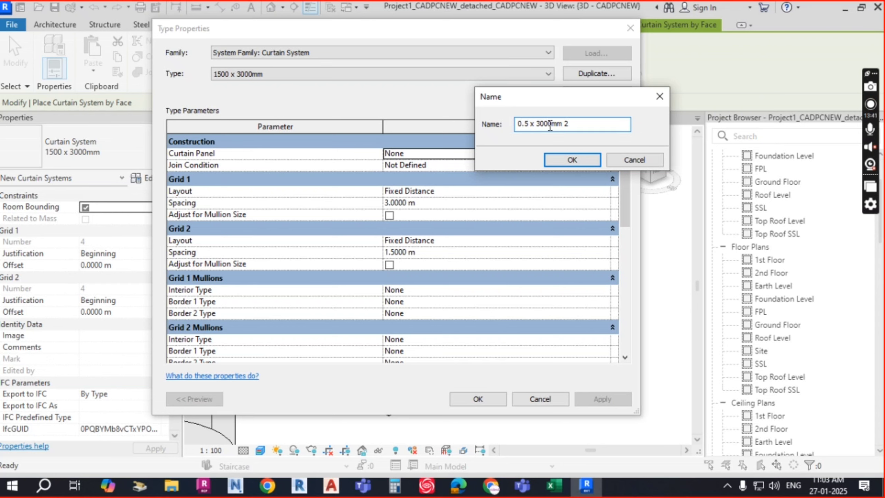
pyautogui.moveTo(550, 124); pyautogui.dragTo(536, 125)
pyautogui.write('1.')
pyautogui.press('BackSpace')
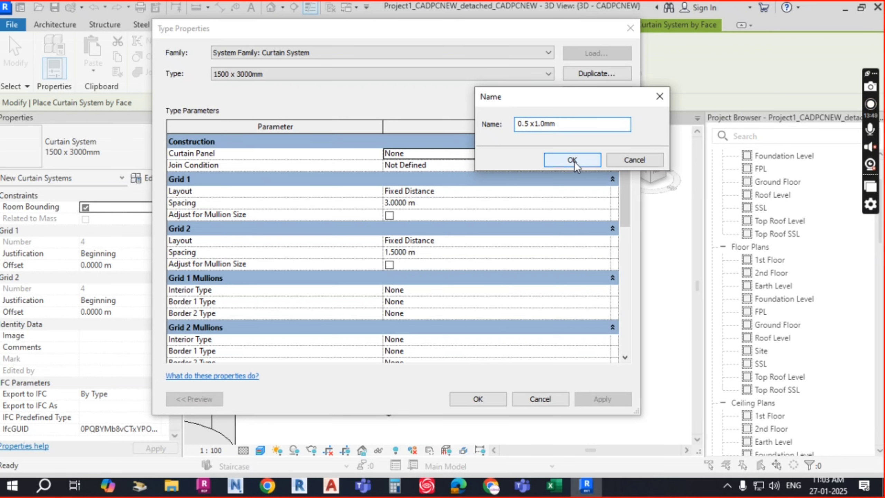
pyautogui.click(528, 122)
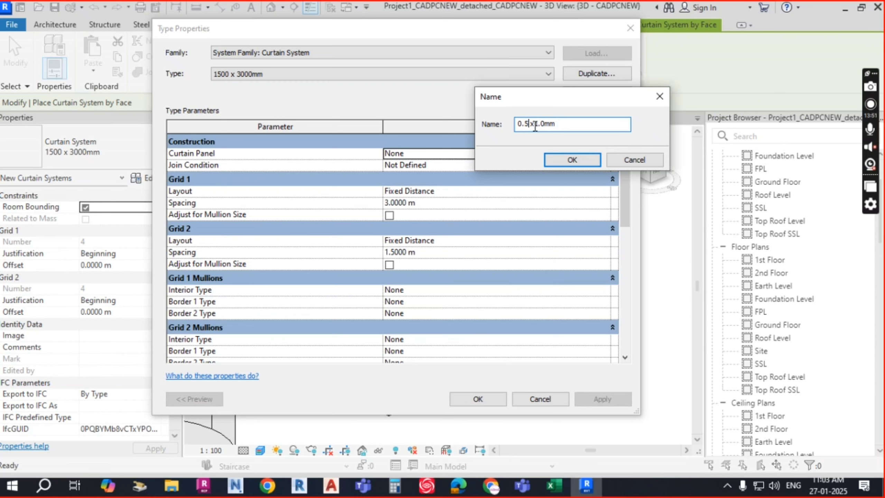
pyautogui.click(565, 123)
pyautogui.moveTo(535, 125); pyautogui.dragTo(565, 125)
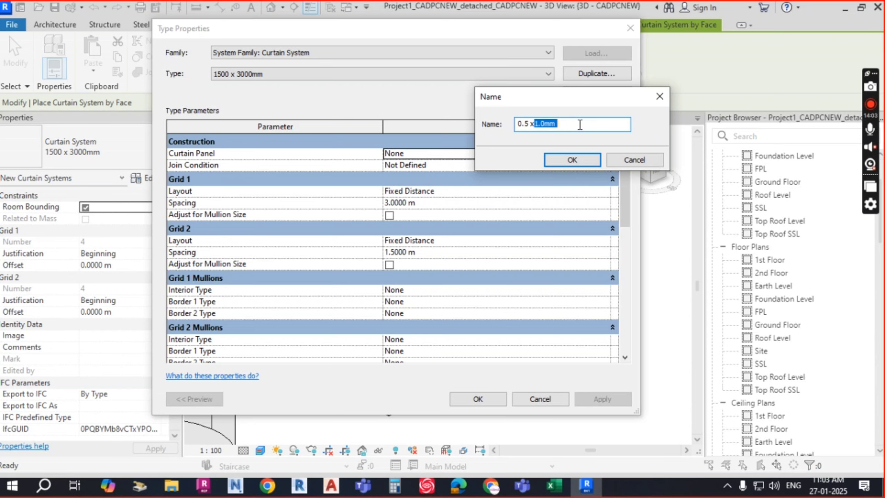
pyautogui.click(581, 124)
pyautogui.click(571, 161)
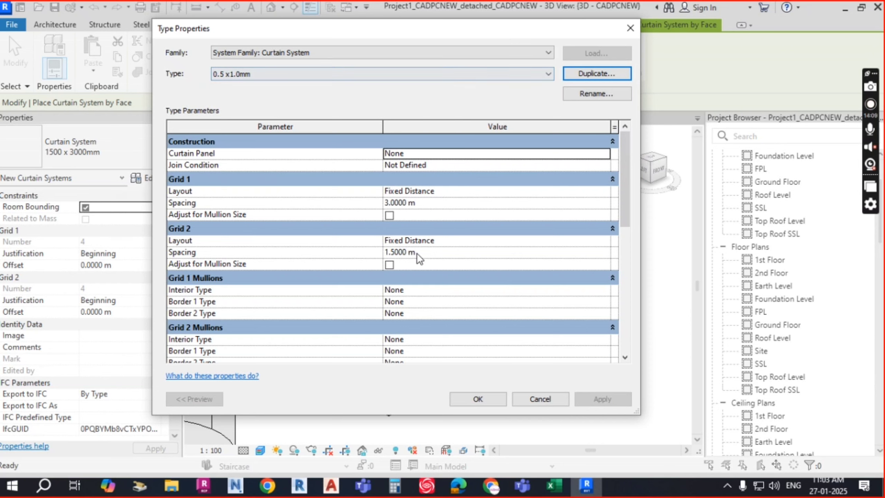
# - Set the curtain system type's Grid 1 spacing to 0.5 m and Grid 2 spacing to 1.0 m, and accept the properties
pyautogui.click(425, 202)
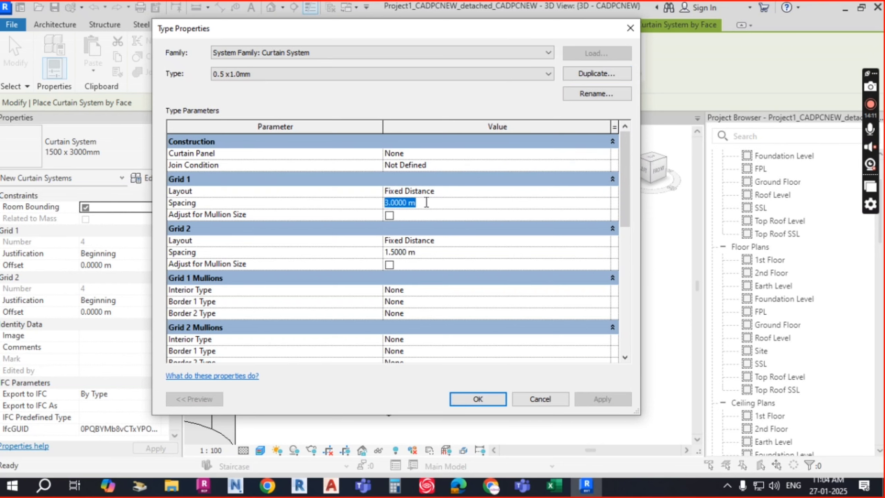
pyautogui.write('0.5')
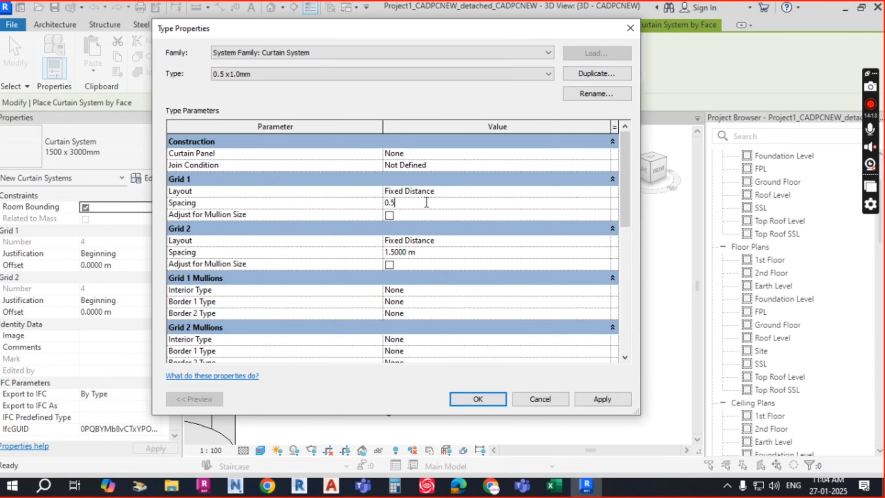
pyautogui.click(436, 252)
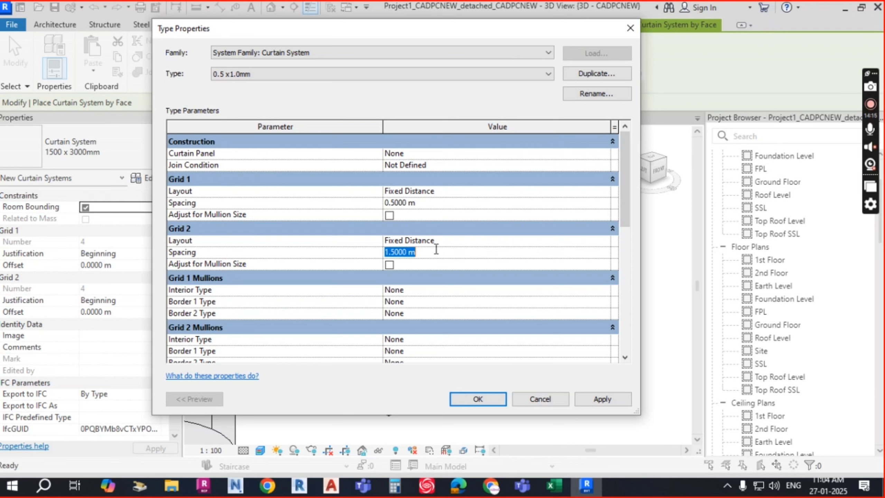
pyautogui.write('1')
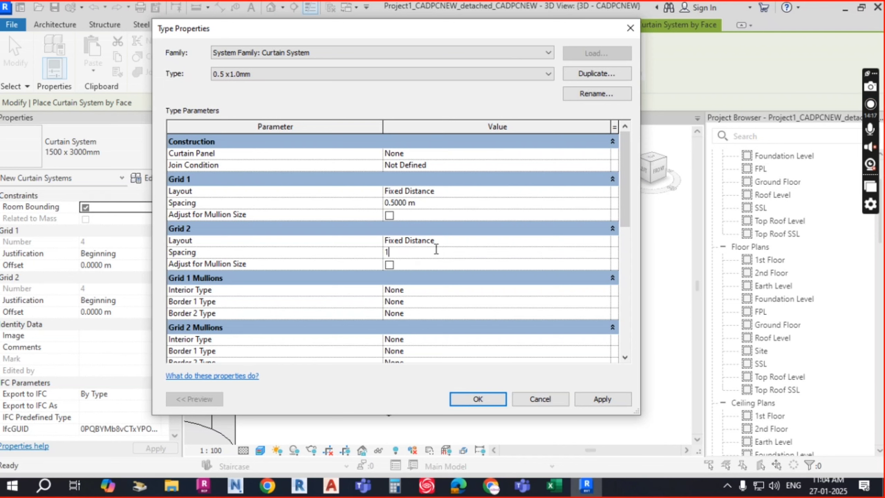
pyautogui.press('BackSpace')
pyautogui.write('1.0')
pyautogui.click(441, 293)
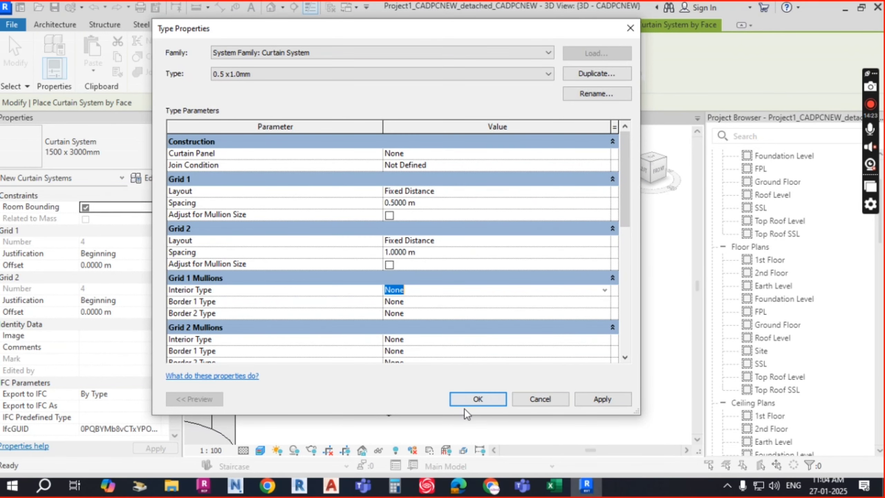
pyautogui.click(479, 398)
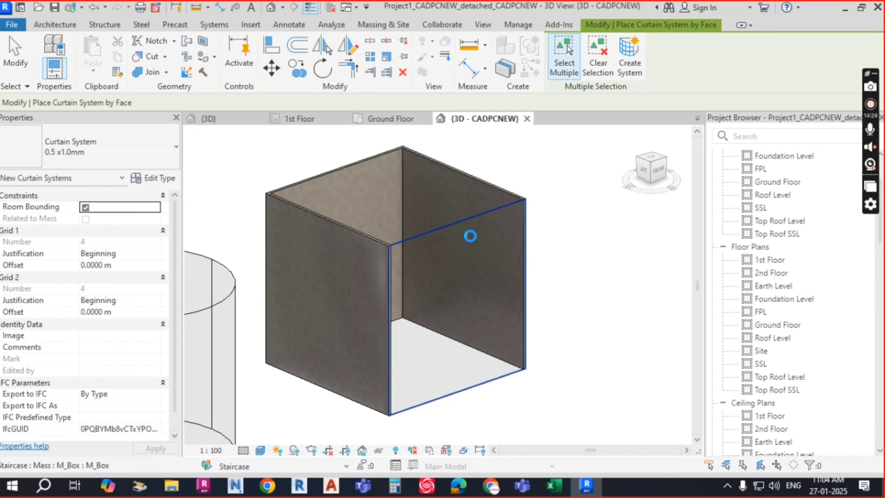
# - Create the 0.5 x1.0mm curtain system on the box mass's open side face and inspect its grid and upper corner
pyautogui.click(464, 228)
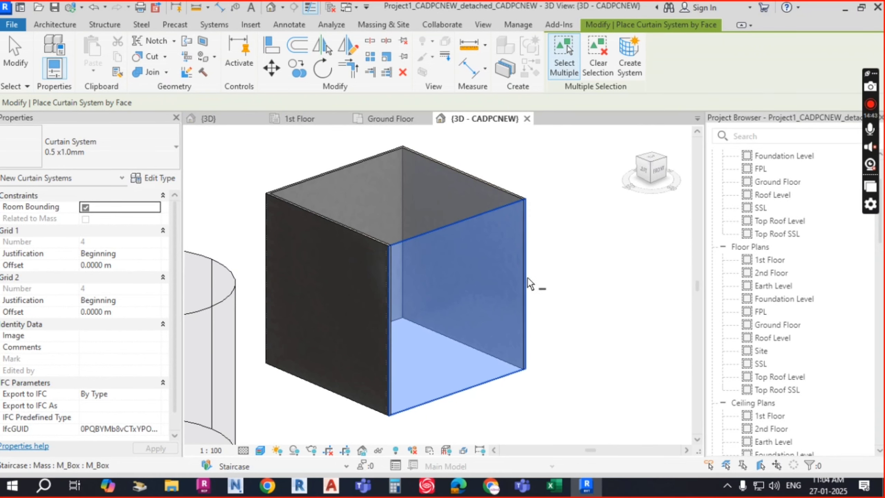
pyautogui.click(633, 55)
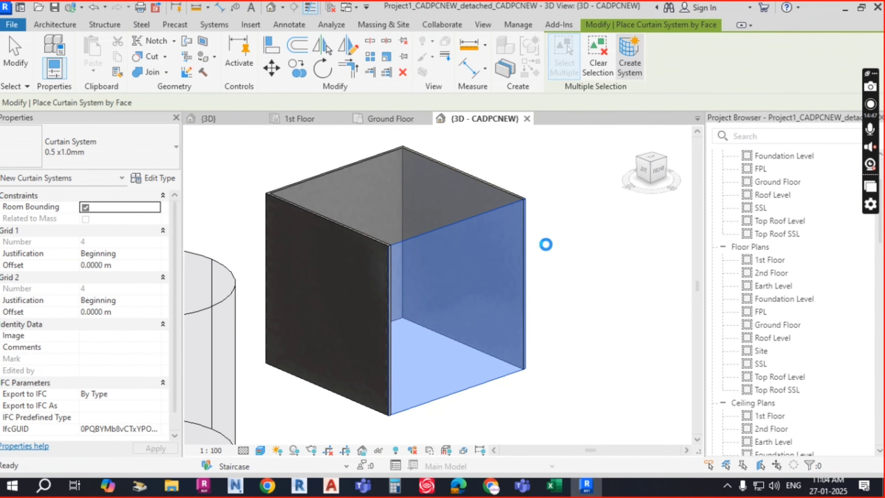
pyautogui.scroll(8, 437, 303)
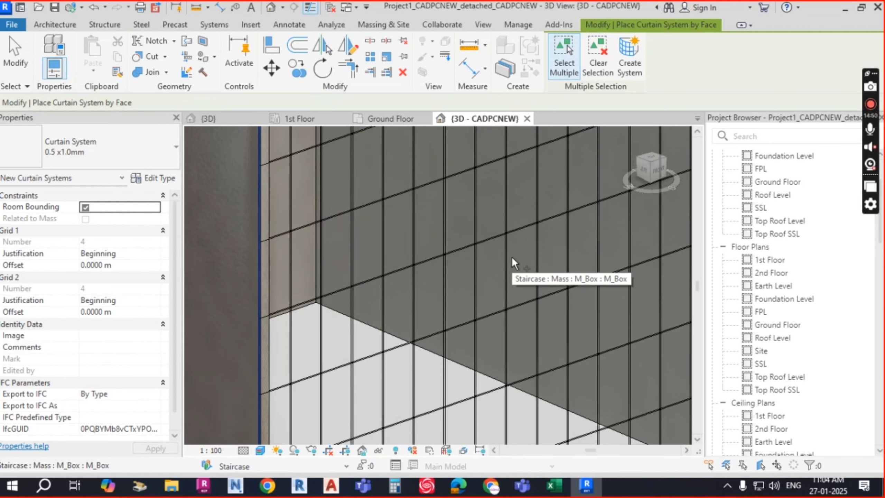
pyautogui.scroll(-3, 459, 248)
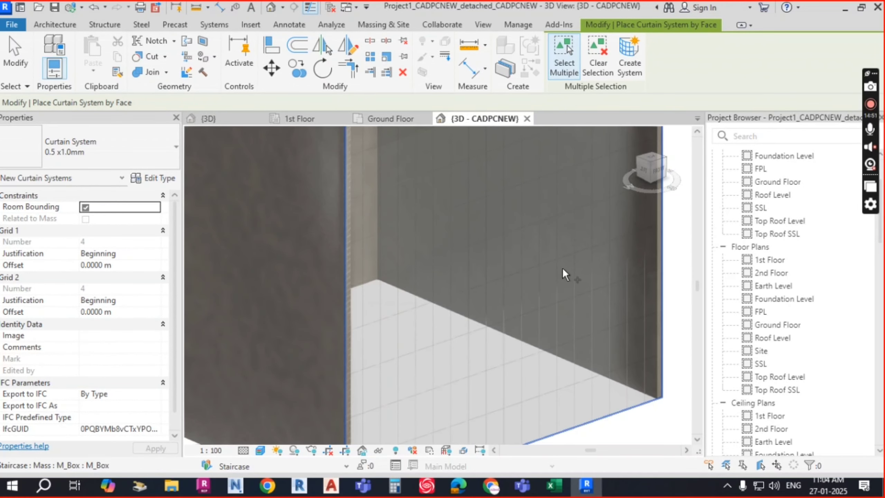
pyautogui.scroll(-5, 599, 309)
pyautogui.keyDown('shift'); pyautogui.moveTo(622, 273); pyautogui.dragTo(617, 203, button='middle'); pyautogui.keyUp('shift')
pyautogui.scroll(5, 597, 182)
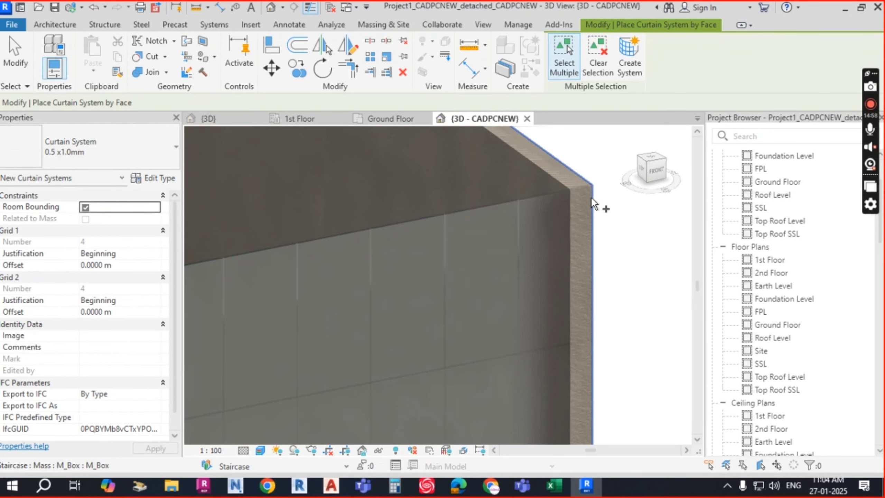
pyautogui.press('Escape')
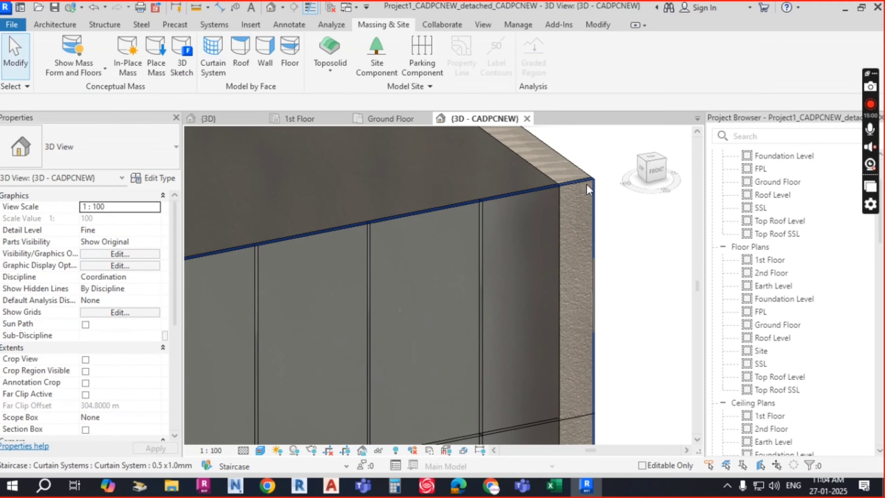
# - Examine the curtain system's grid along its lower edge and where it meets the adjoining side walls
pyautogui.scroll(-3, 581, 198)
pyautogui.scroll(-5, 579, 217)
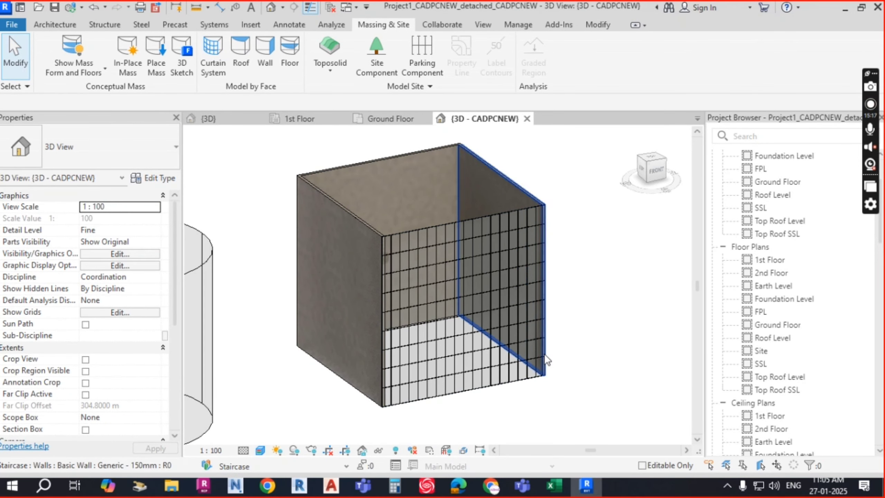
pyautogui.scroll(8, 497, 395)
pyautogui.scroll(2, 514, 318)
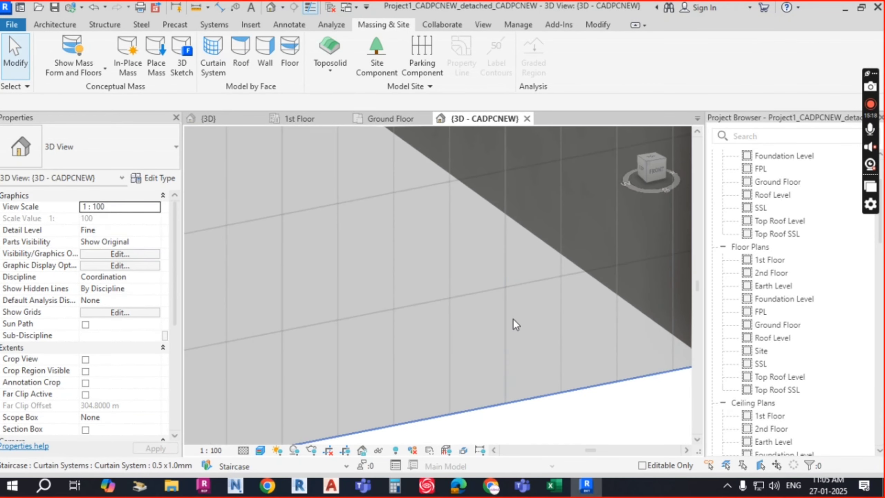
pyautogui.moveTo(448, 306); pyautogui.dragTo(443, 266, button='middle')
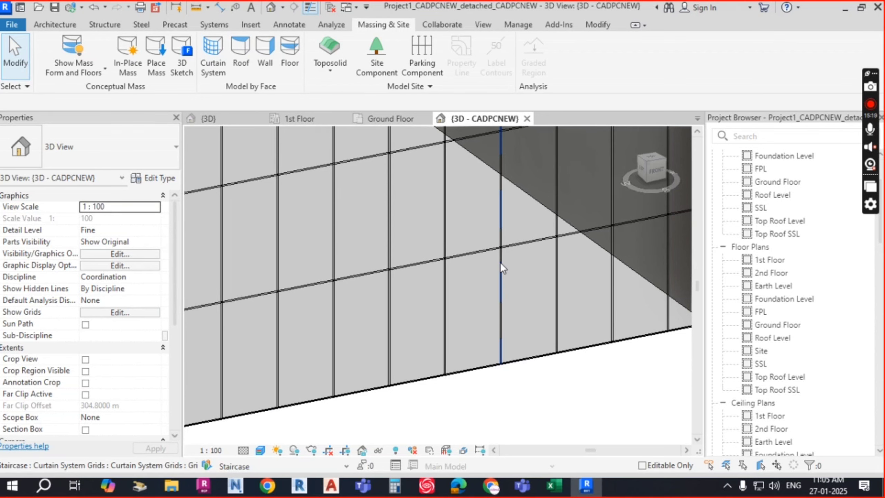
pyautogui.scroll(-3, 531, 326)
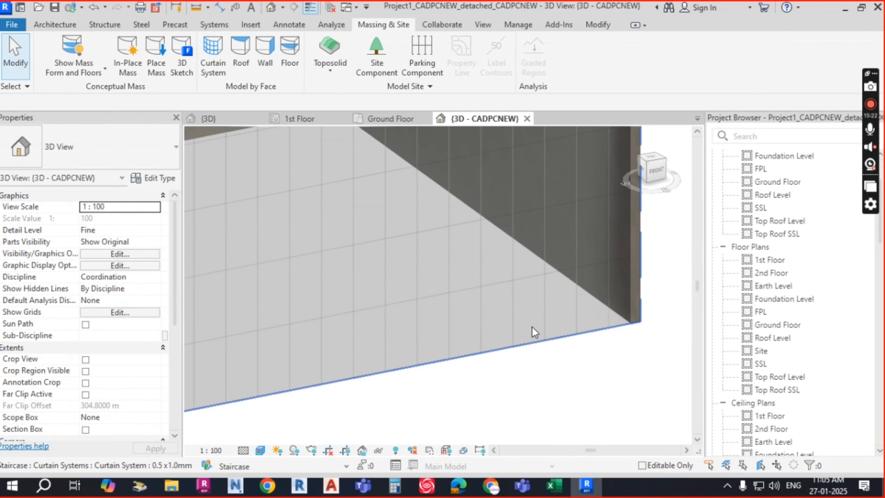
pyautogui.scroll(-4, 477, 334)
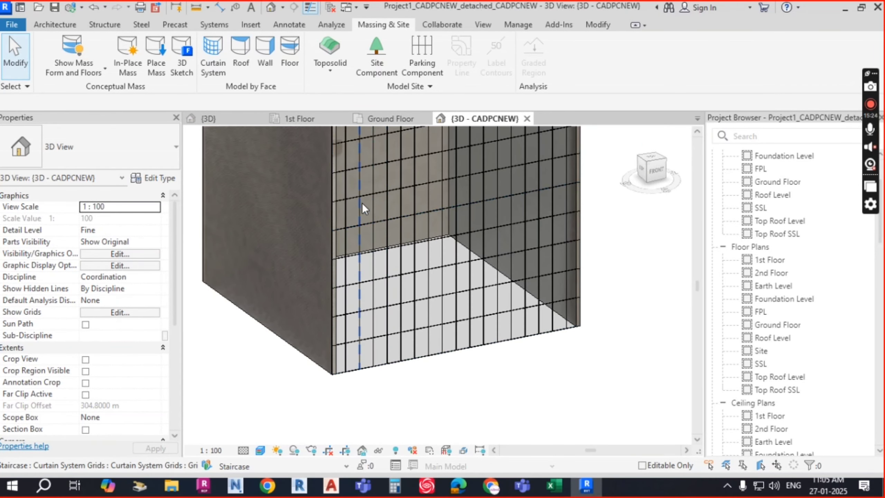
pyautogui.scroll(1, 363, 203)
pyautogui.scroll(1, 545, 362)
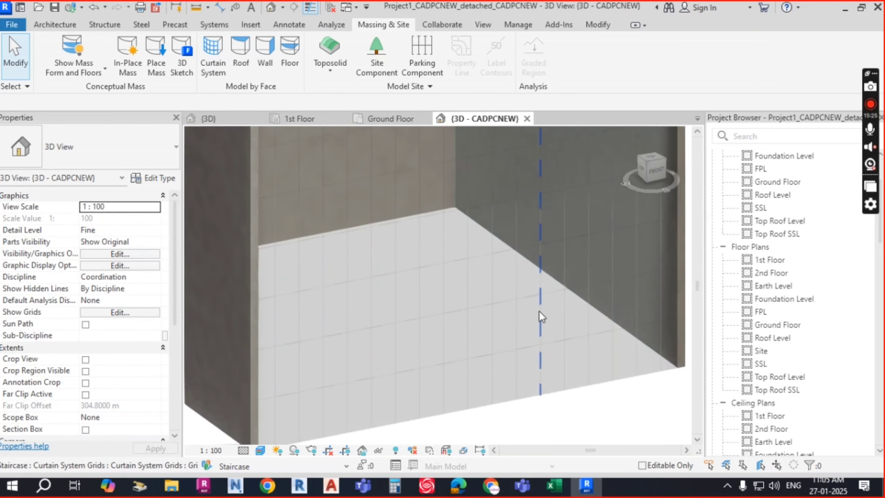
pyautogui.scroll(-3, 547, 380)
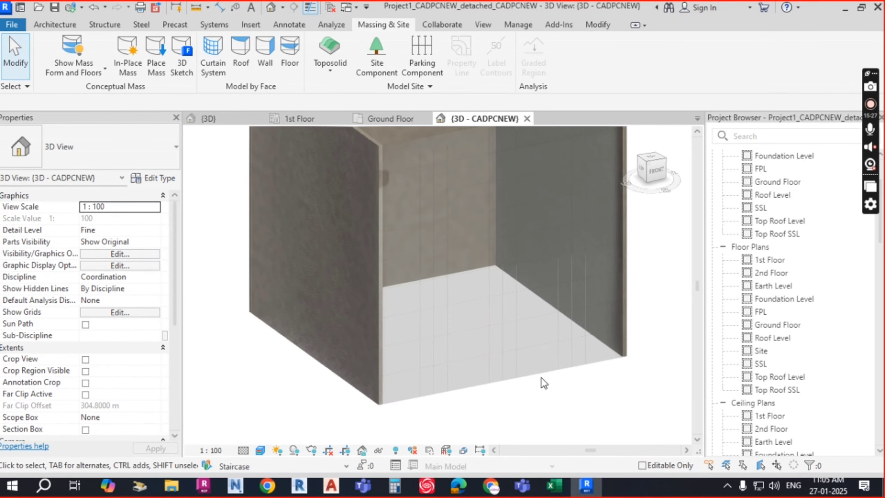
# - Select the 0.5 x1.0mm curtain system to view its properties, and inspect it from above before clearing the selection
pyautogui.click(543, 376)
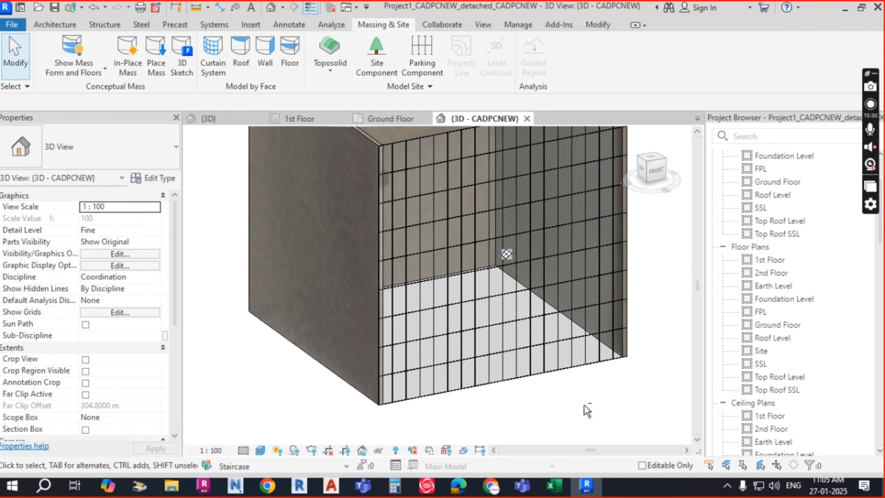
pyautogui.moveTo(586, 407)
pyautogui.keyDown('shift'); pyautogui.mouseDown(button='middle')
pyautogui.moveTo(613, 453)
pyautogui.moveTo(591, 410)
pyautogui.mouseUp(button='middle'); pyautogui.keyUp('shift')
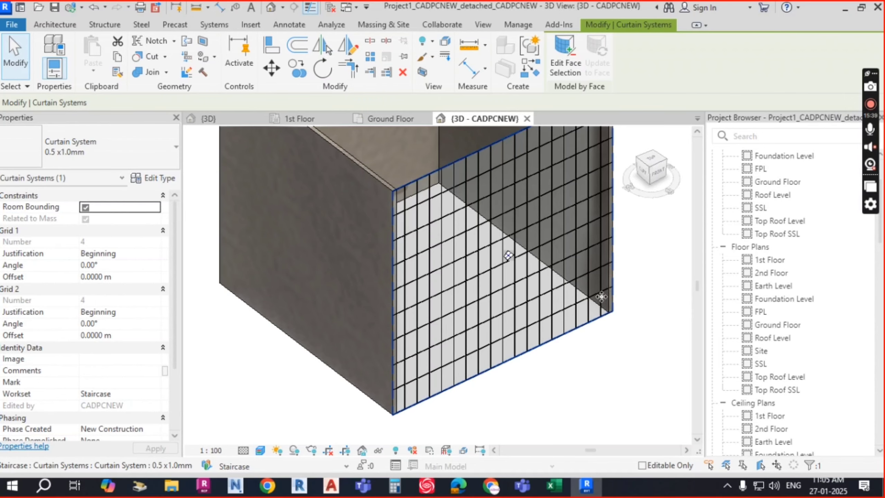
pyautogui.keyDown('shift'); pyautogui.moveTo(601, 245); pyautogui.dragTo(637, 269, button='middle'); pyautogui.keyUp('shift')
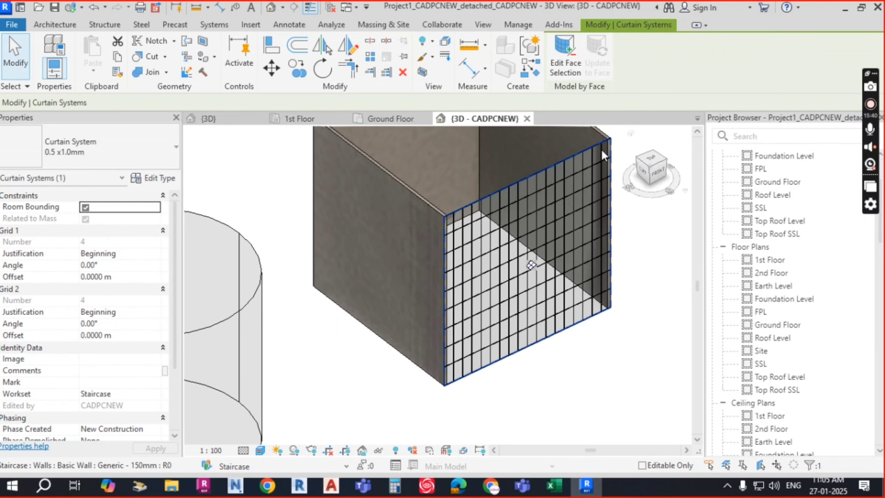
pyautogui.press('Escape')
pyautogui.moveTo(617, 175); pyautogui.dragTo(574, 193, button='middle')
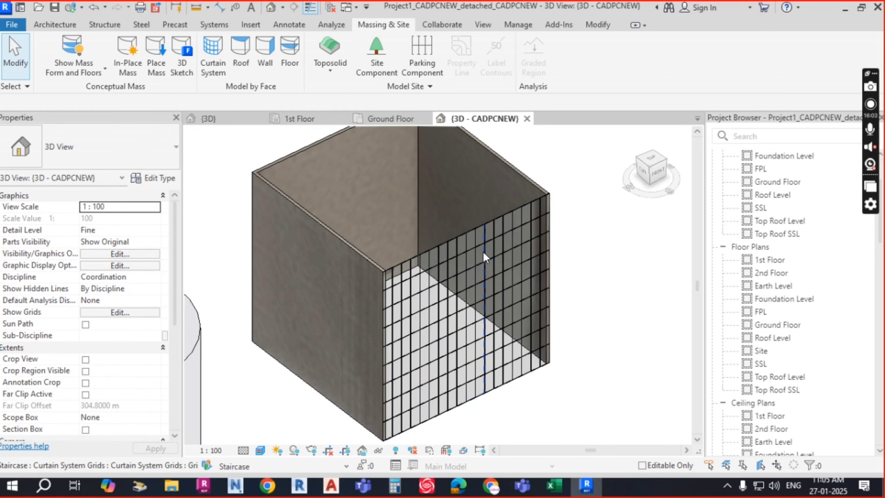
pyautogui.scroll(-2, 592, 273)
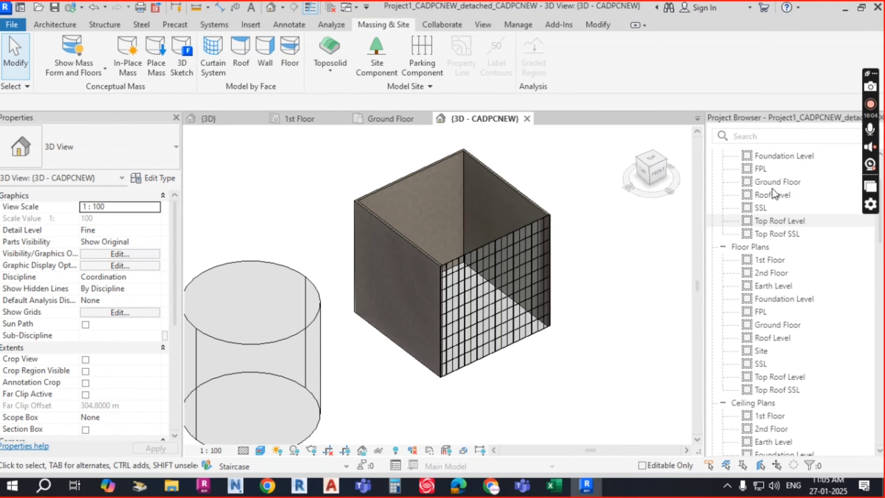
pyautogui.scroll(2, 772, 190)
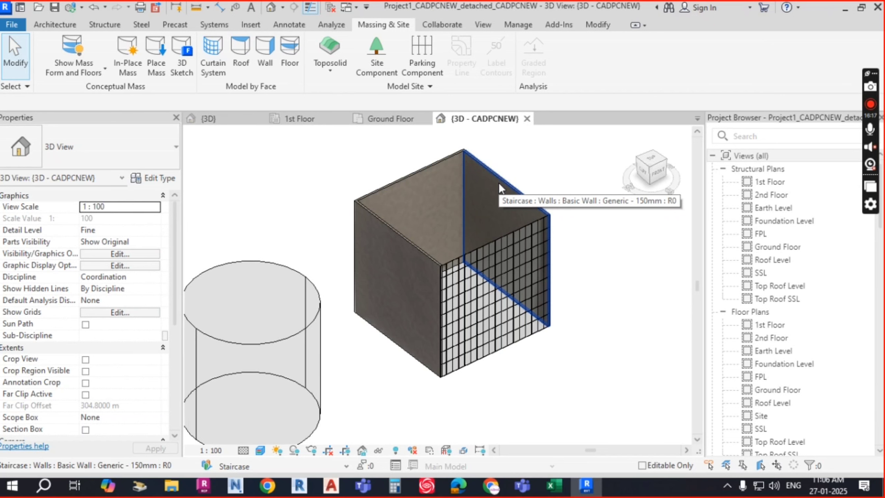
# - Select the M_Box mass behind the walls and open its mass floor level list, keeping the model visible
pyautogui.press('Tab')
pyautogui.press('Tab')
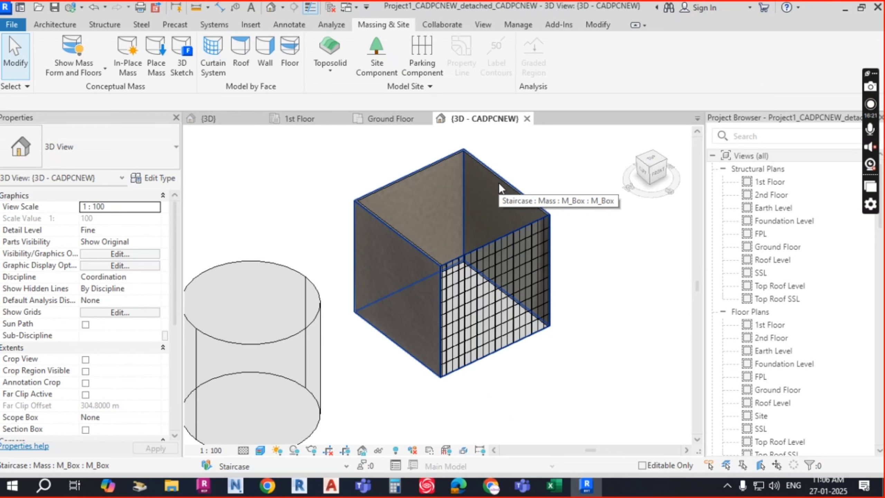
pyautogui.click(499, 183)
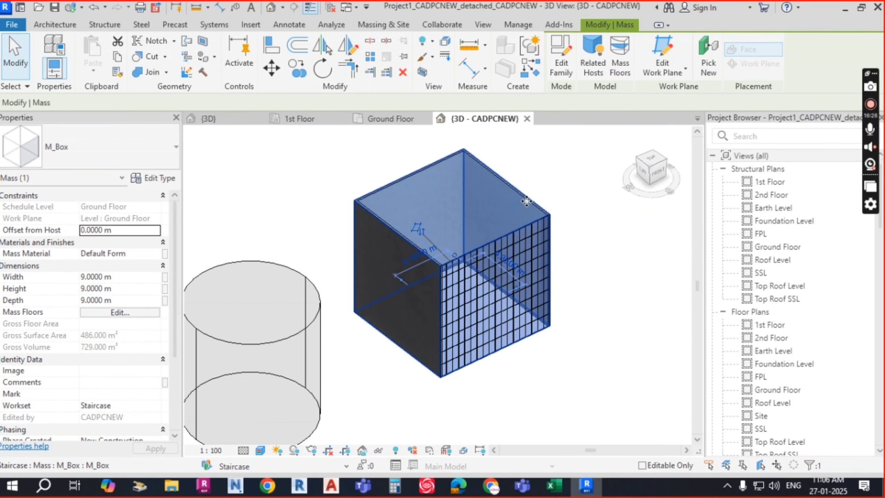
pyautogui.click(625, 61)
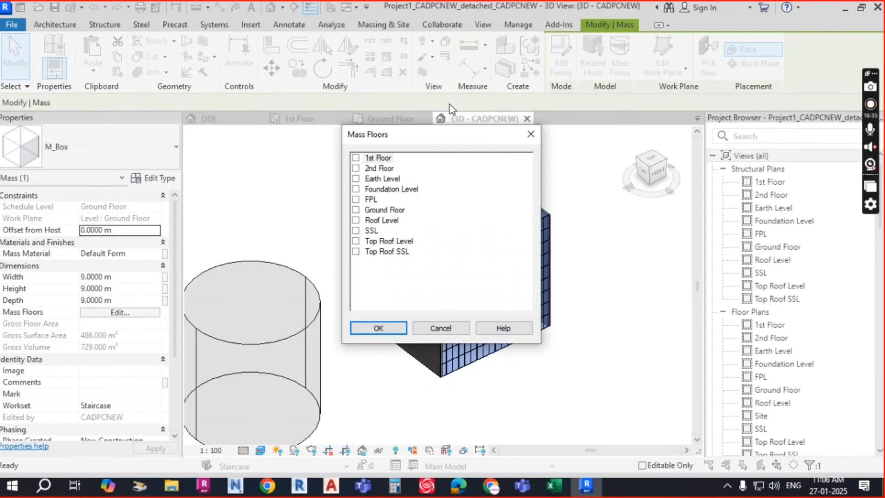
pyautogui.moveTo(461, 129); pyautogui.dragTo(284, 95)
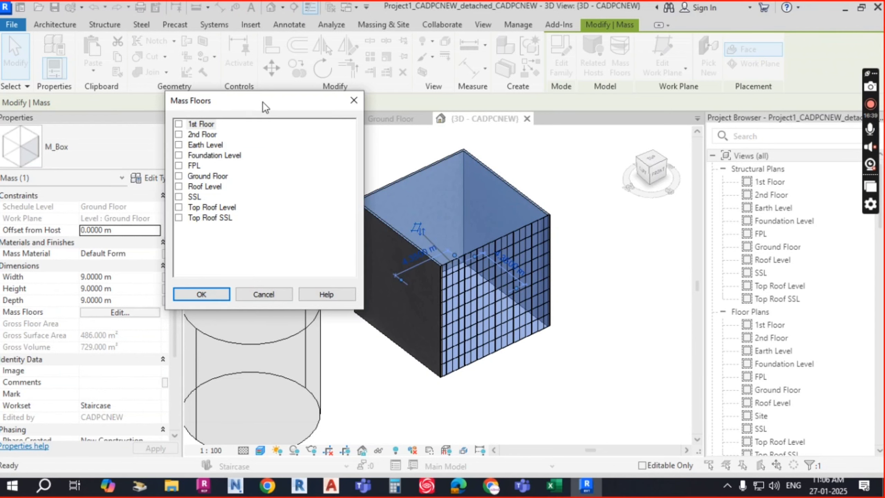
pyautogui.moveTo(262, 101); pyautogui.dragTo(213, 92)
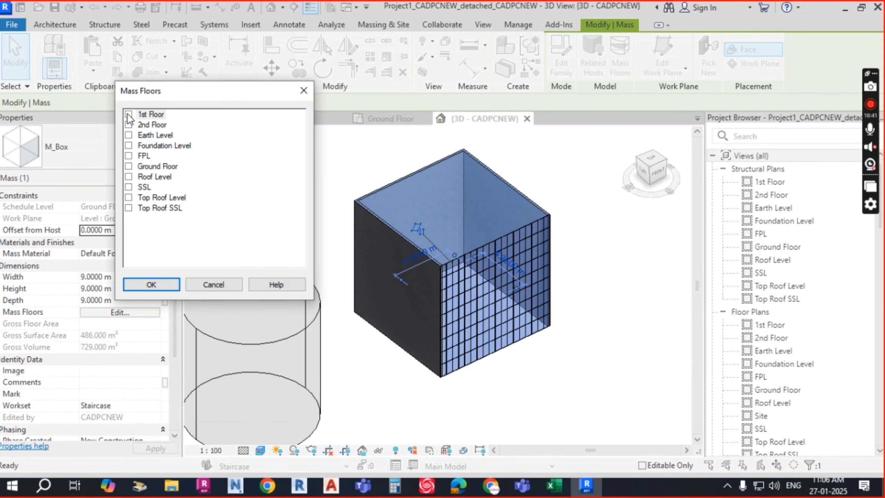
# - Create mass floors in the box at the Ground Floor, 1st Floor, 2nd Floor, Roof Level and SSL levels
pyautogui.click(128, 167)
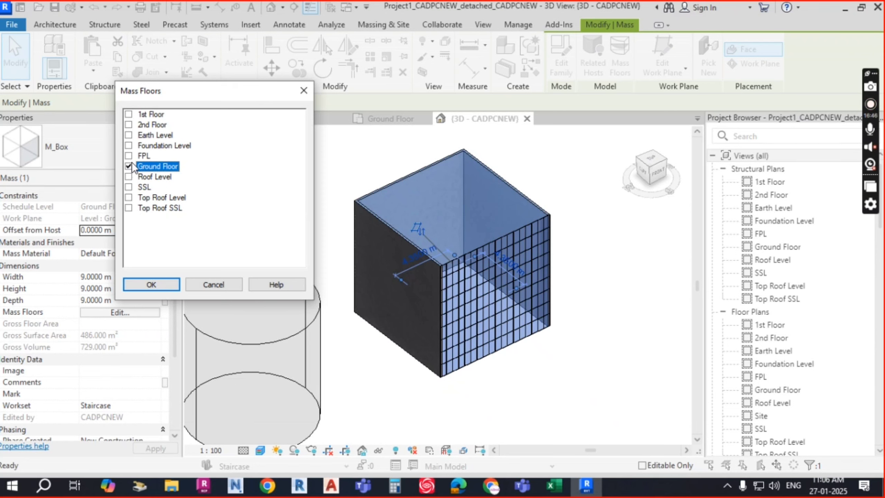
pyautogui.click(129, 114)
pyautogui.click(128, 124)
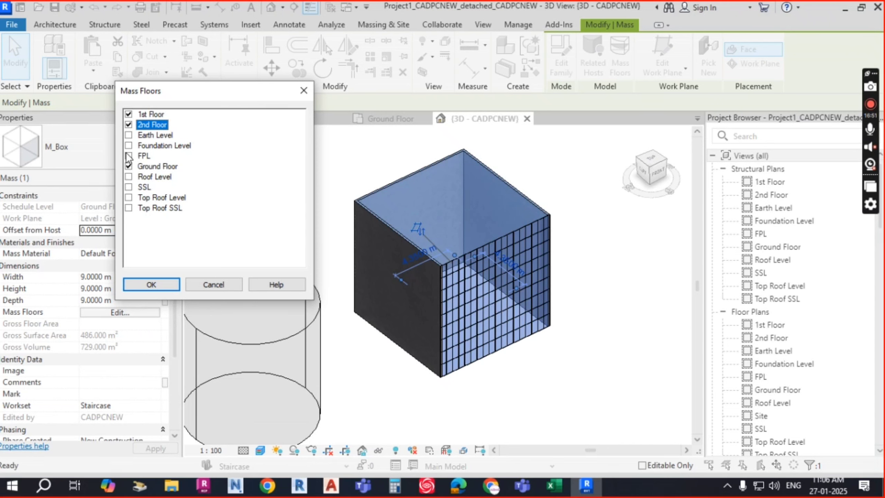
pyautogui.click(129, 177)
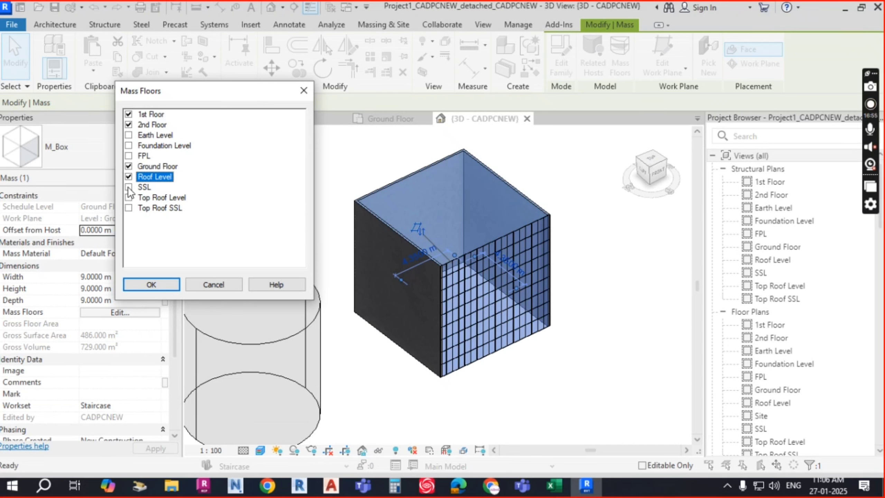
pyautogui.click(129, 188)
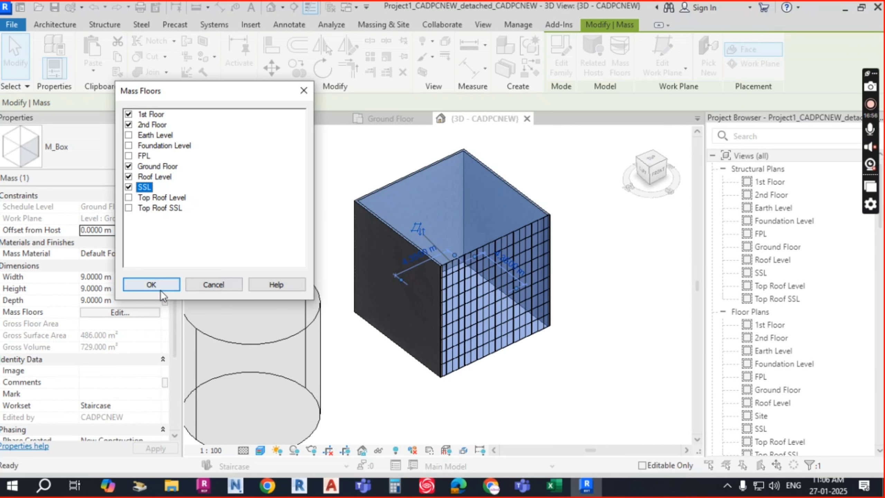
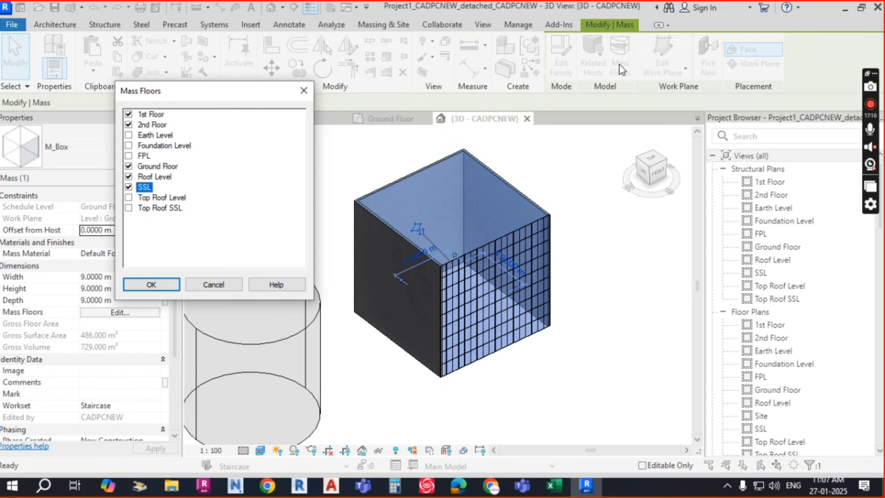
pyautogui.click(163, 283)
pyautogui.click(507, 303)
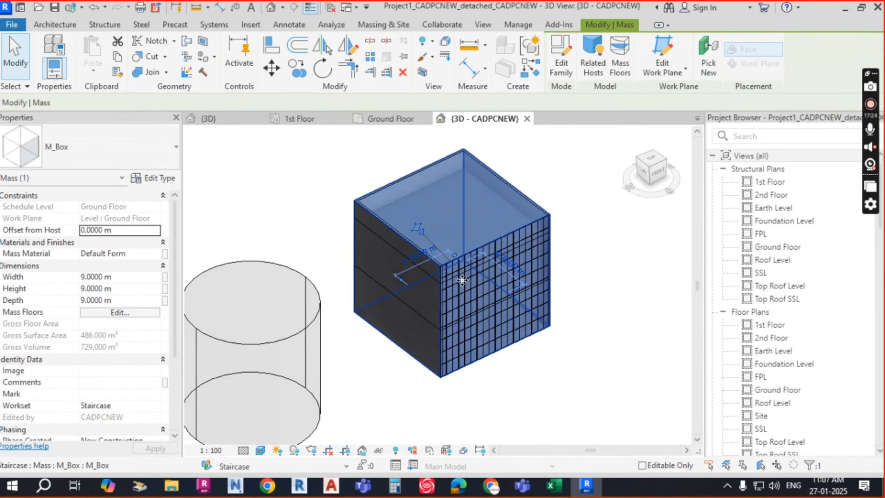
# - Examine the mass floors inside the box from several sides and through the curtain system, and clear the mass selection
pyautogui.scroll(5, 397, 241)
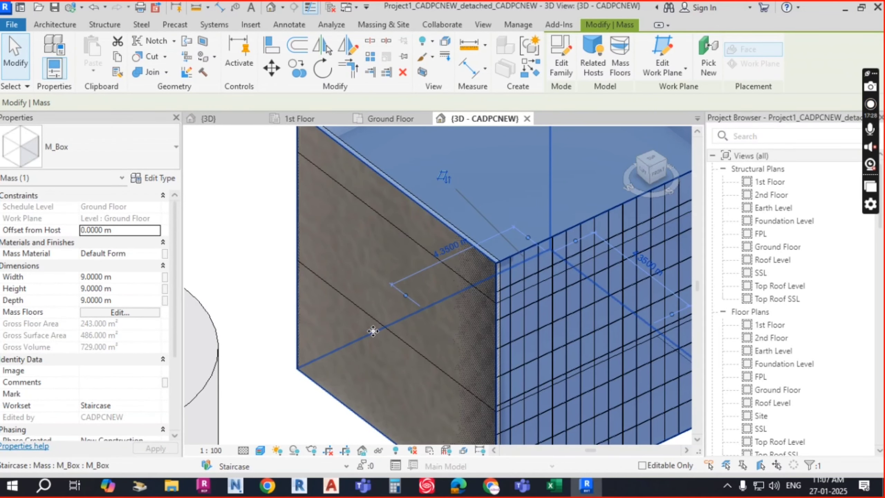
pyautogui.scroll(-5, 416, 284)
pyautogui.keyDown('shift'); pyautogui.moveTo(656, 330); pyautogui.dragTo(602, 310, button='middle'); pyautogui.keyUp('shift')
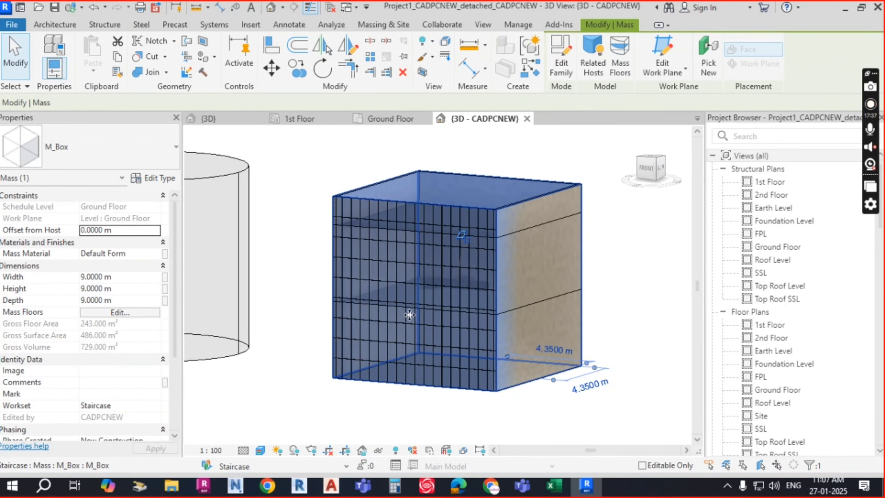
pyautogui.keyDown('shift'); pyautogui.moveTo(423, 300); pyautogui.dragTo(472, 241, button='middle'); pyautogui.keyUp('shift')
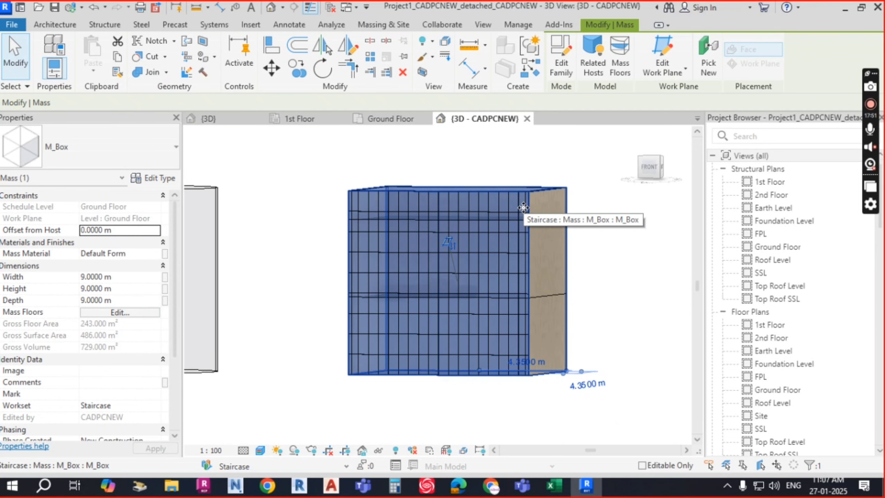
pyautogui.keyDown('shift'); pyautogui.moveTo(634, 235); pyautogui.dragTo(650, 294, button='middle'); pyautogui.keyUp('shift')
pyautogui.scroll(8, 375, 310)
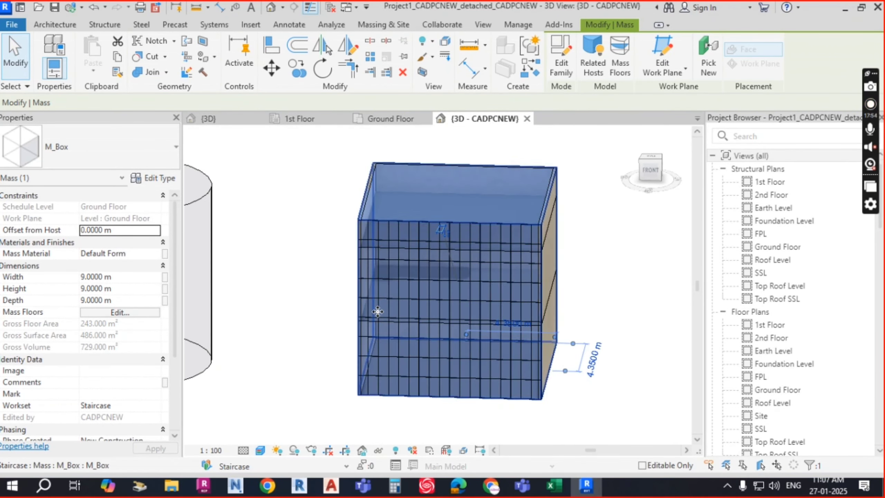
pyautogui.scroll(-4, 310, 303)
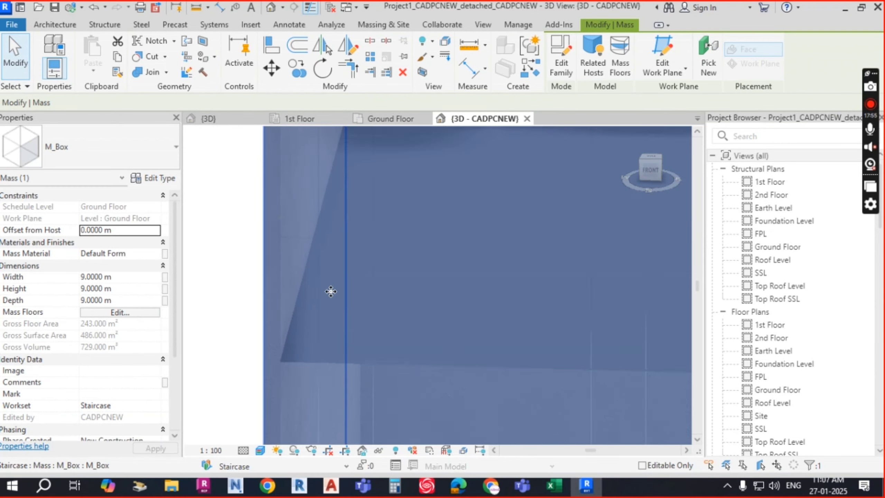
pyautogui.scroll(-5, 450, 262)
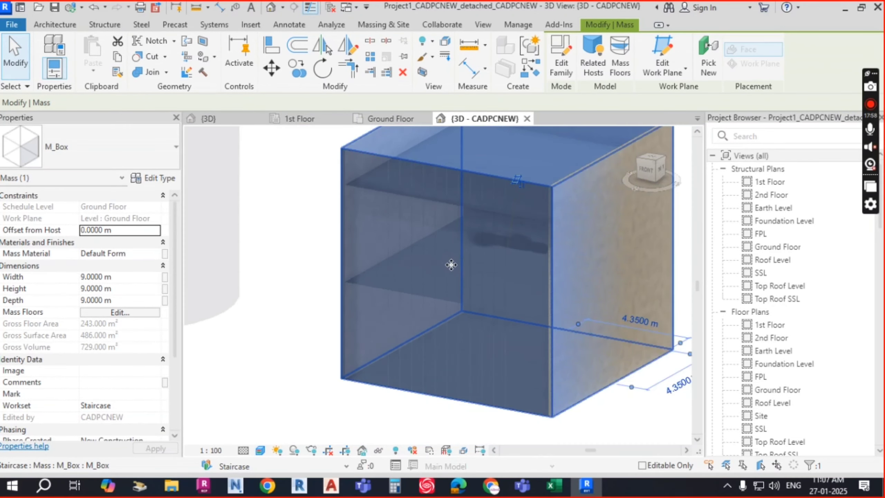
pyautogui.keyDown('shift'); pyautogui.moveTo(450, 263); pyautogui.dragTo(448, 222, button='middle'); pyautogui.keyUp('shift')
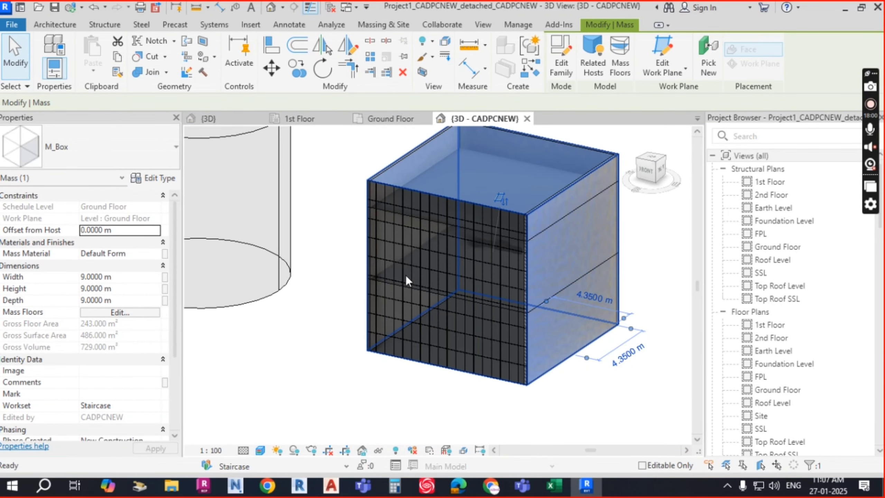
pyautogui.press('Escape')
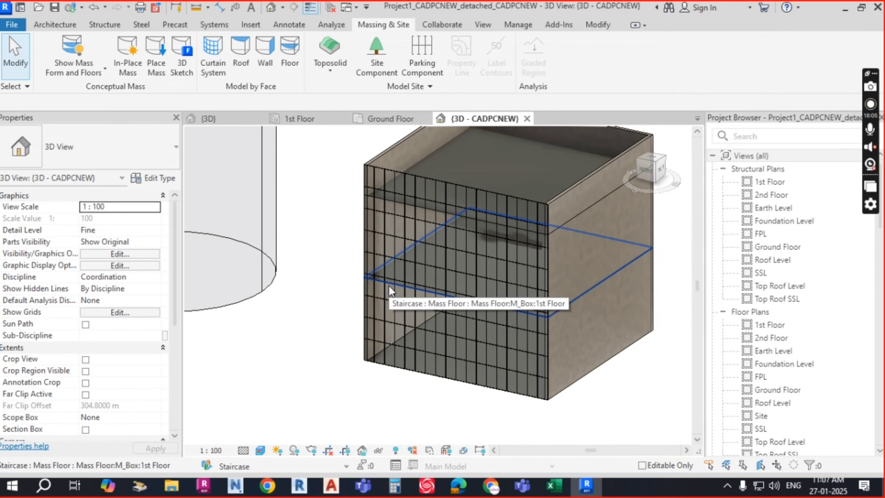
# - Select the Ground Floor mass floor and the 1st Floor mass floor in turn to check their properties
pyautogui.scroll(2, 387, 364)
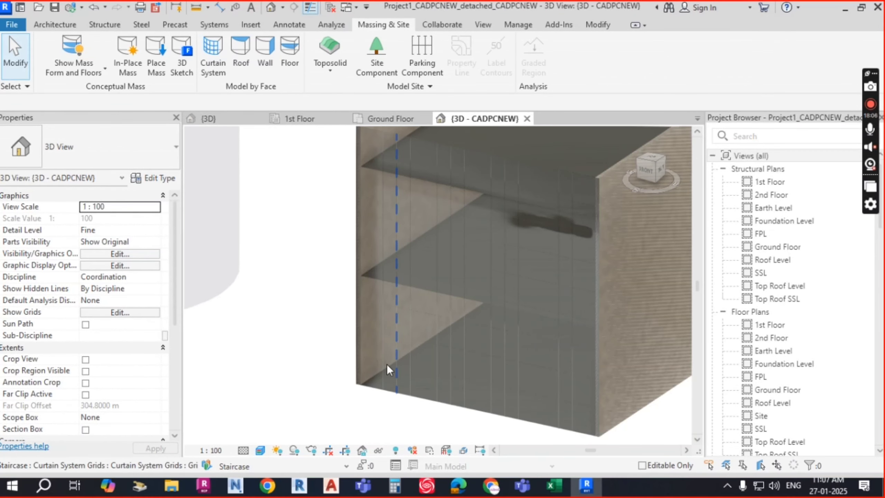
pyautogui.click(376, 396)
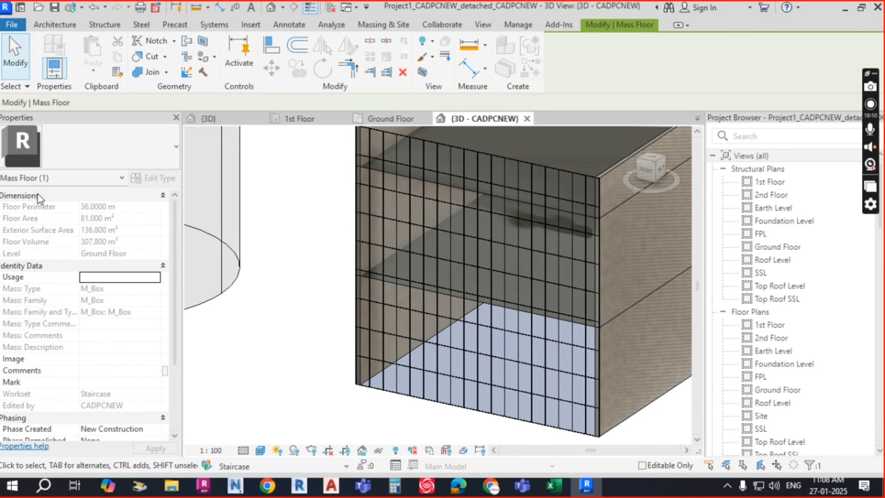
pyautogui.click(364, 277)
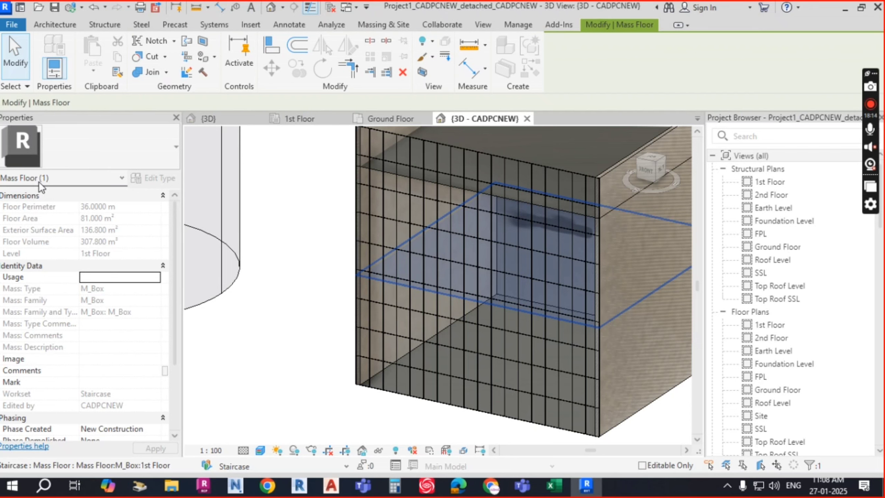
# - Select the 2nd Floor mass floor to check its properties, and clear the selection
pyautogui.click(377, 169)
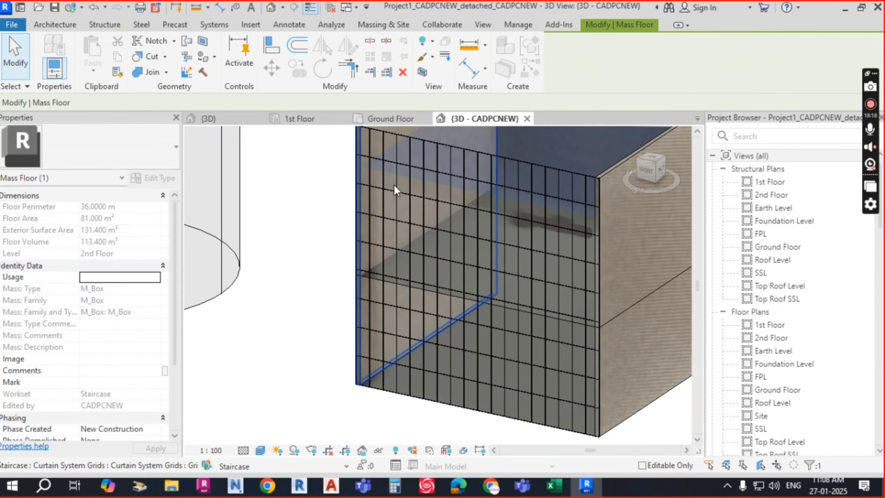
pyautogui.press('Escape')
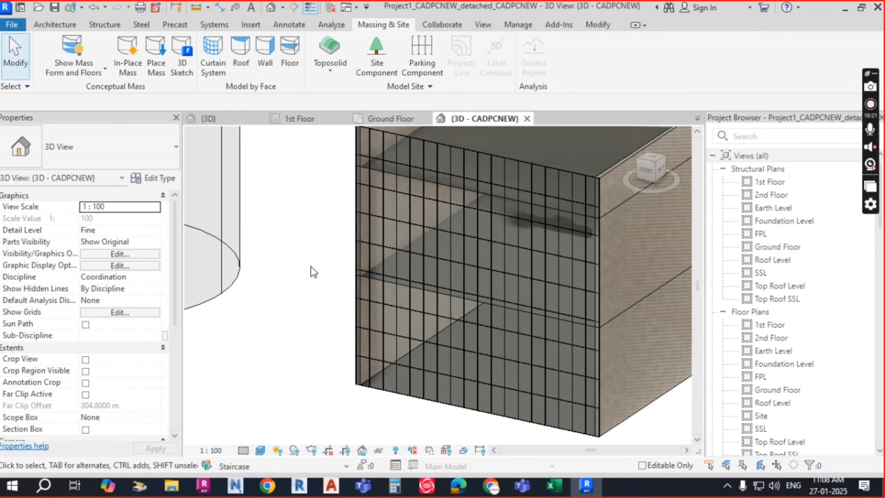
# - Start a floor by face and choose the Generic 200mm_RCC Floor type
pyautogui.click(291, 61)
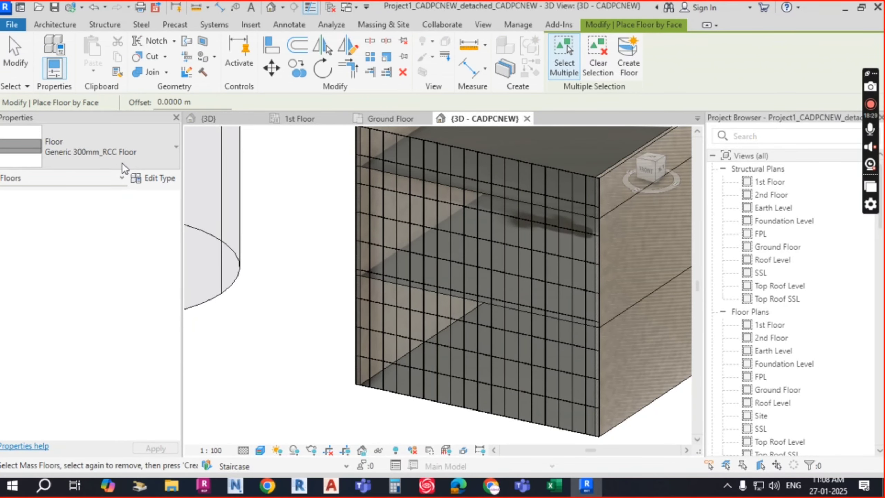
pyautogui.click(140, 154)
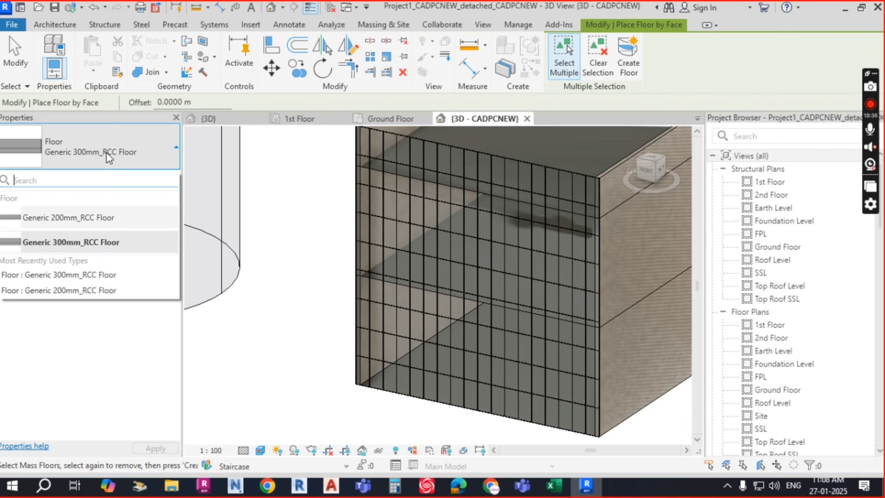
pyautogui.click(91, 220)
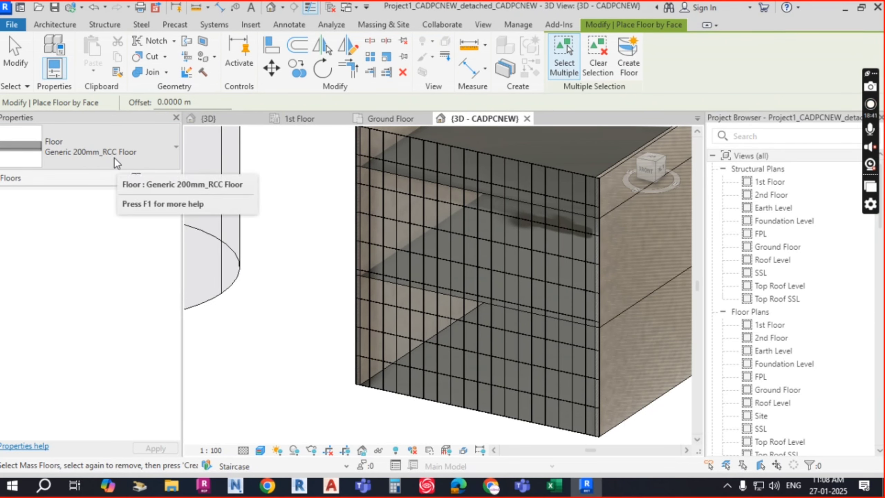
pyautogui.click(122, 150)
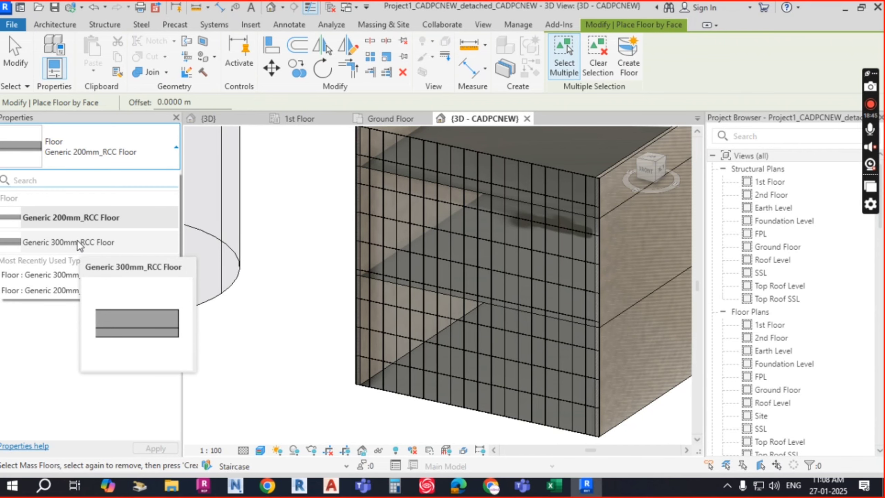
pyautogui.press('Escape')
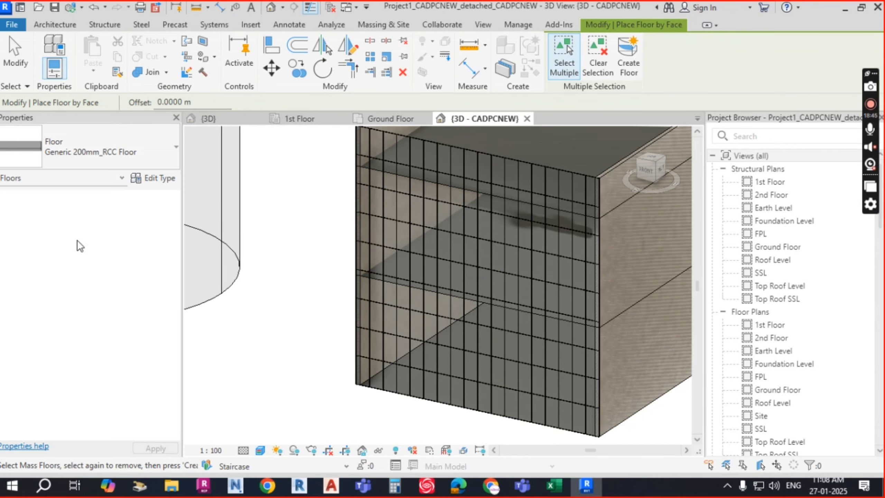
# - Open the floor type's structure and assign Concrete, Cast-in-Place gray to the 0.15 m structural layer
pyautogui.click(162, 178)
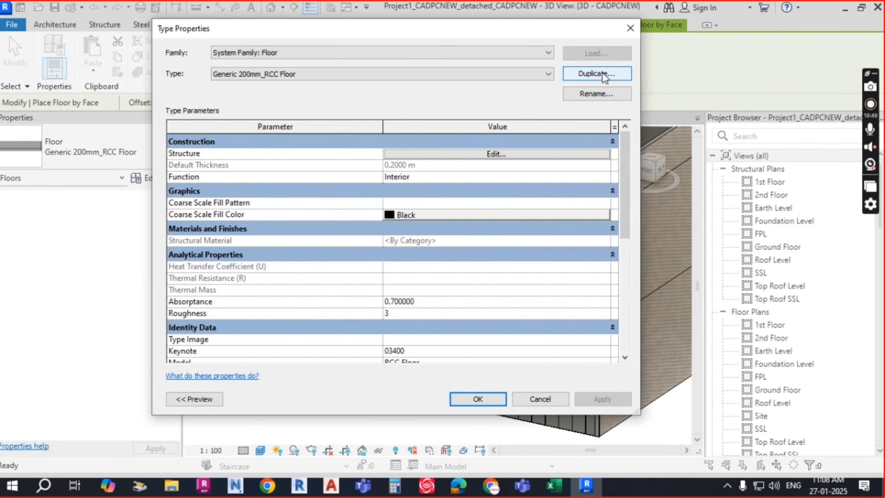
pyautogui.click(509, 154)
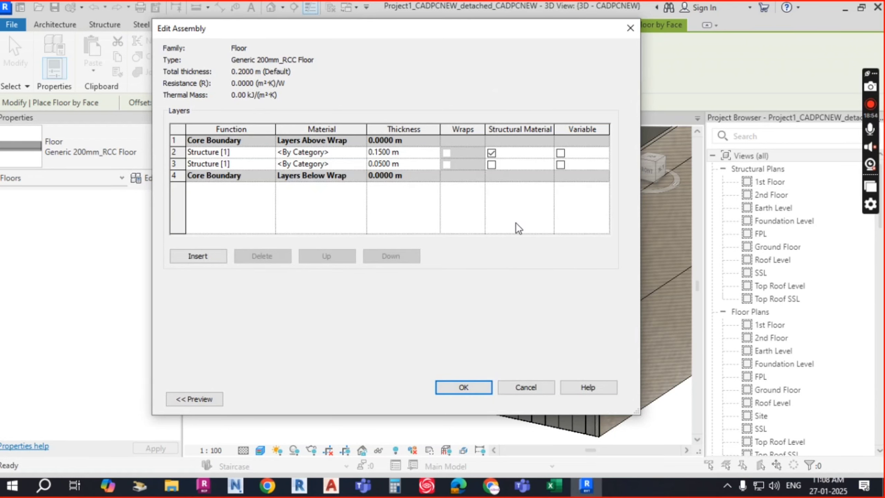
pyautogui.click(362, 155)
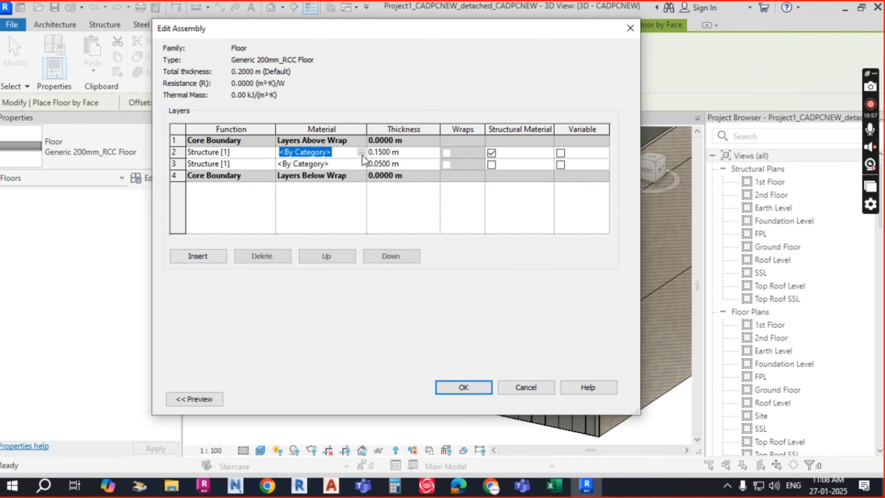
pyautogui.click(363, 155)
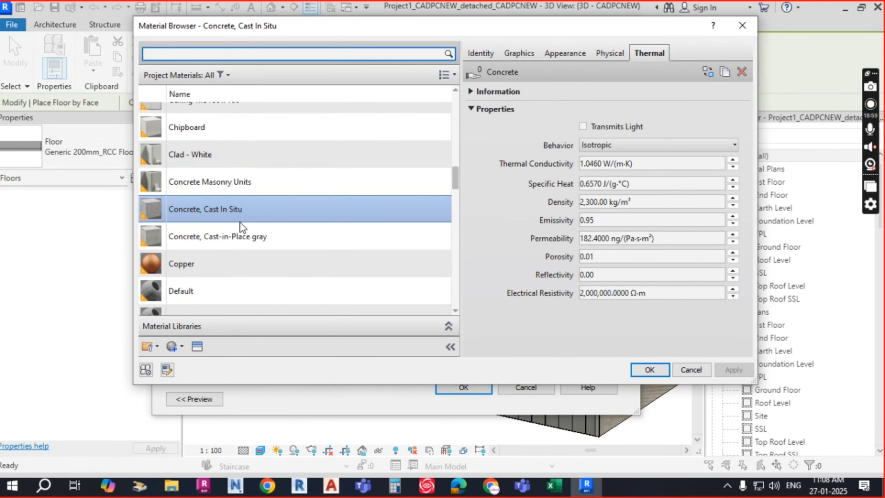
pyautogui.click(278, 242)
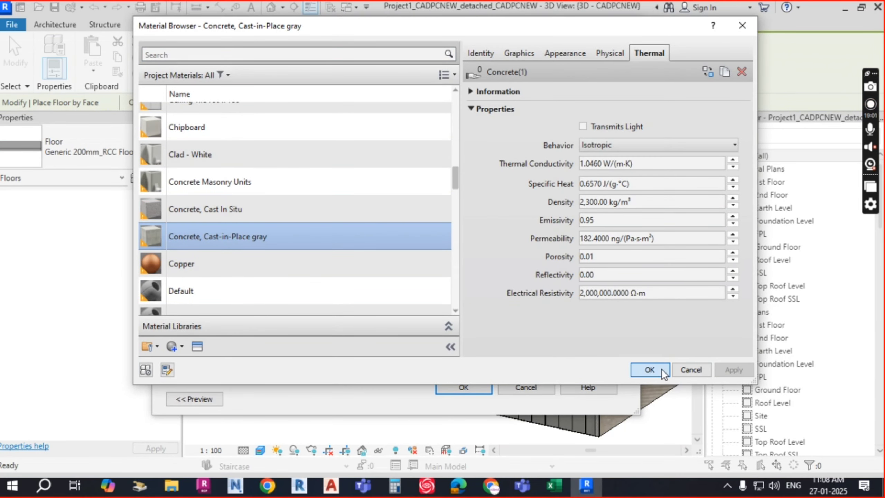
pyautogui.click(650, 369)
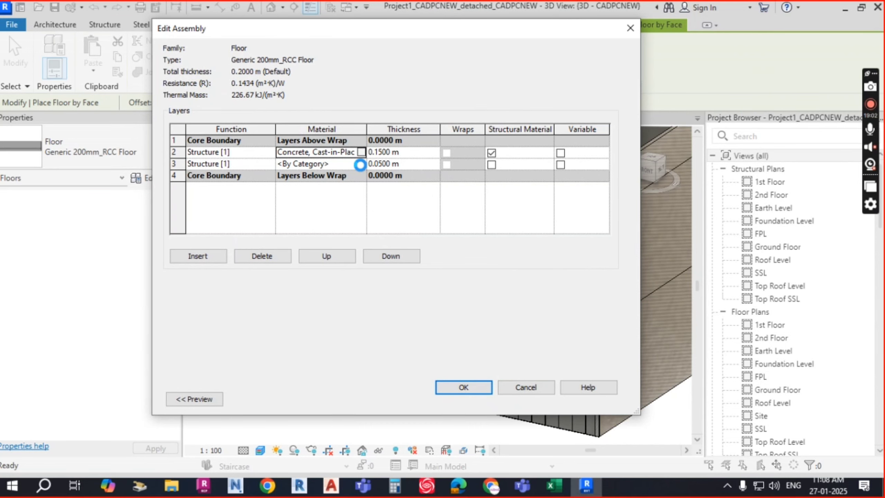
# - Search the materials for tile, assign Iron, Ductile to the 0.05 m layer, and accept the floor type changes
pyautogui.click(360, 165)
pyautogui.click(362, 164)
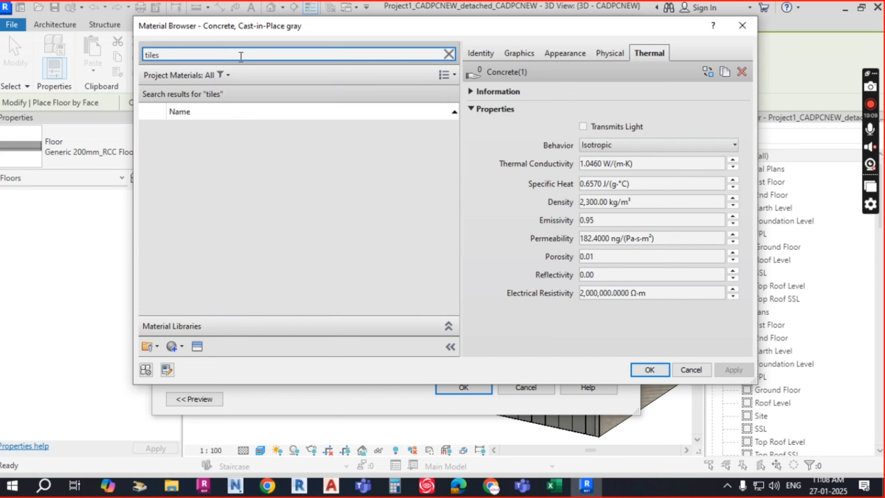
pyautogui.press('BackSpace')
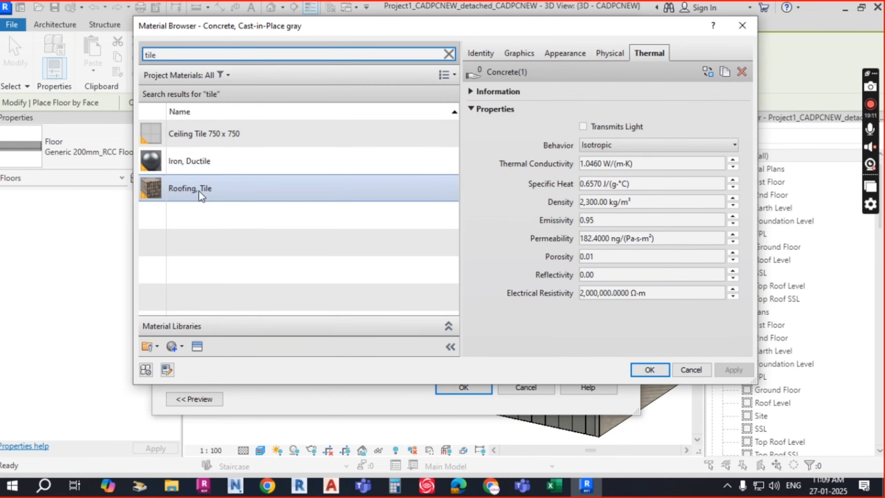
pyautogui.click(205, 160)
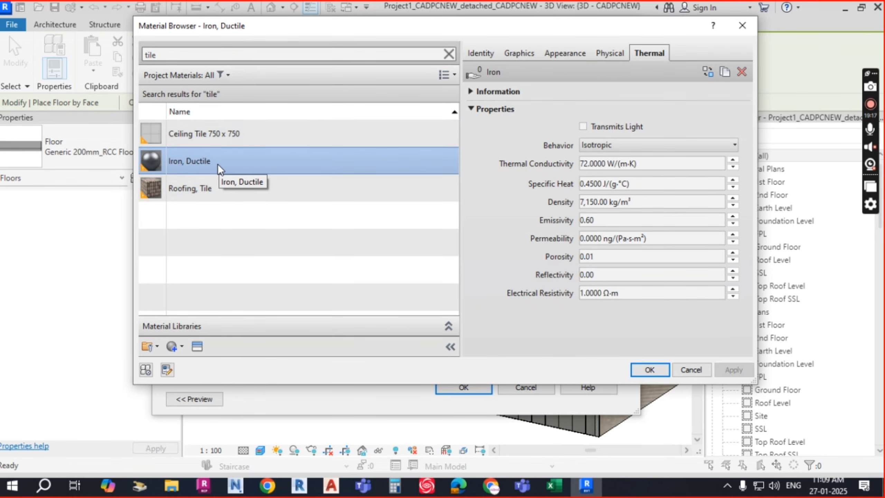
pyautogui.click(651, 369)
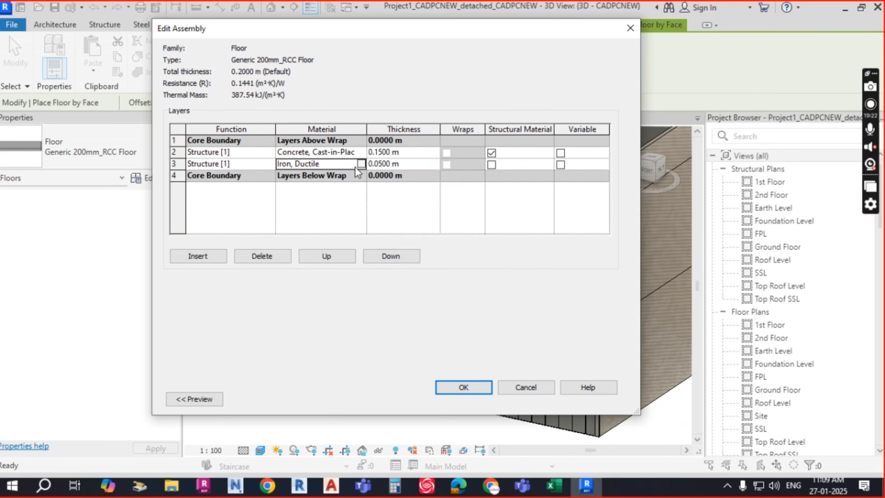
pyautogui.click(469, 387)
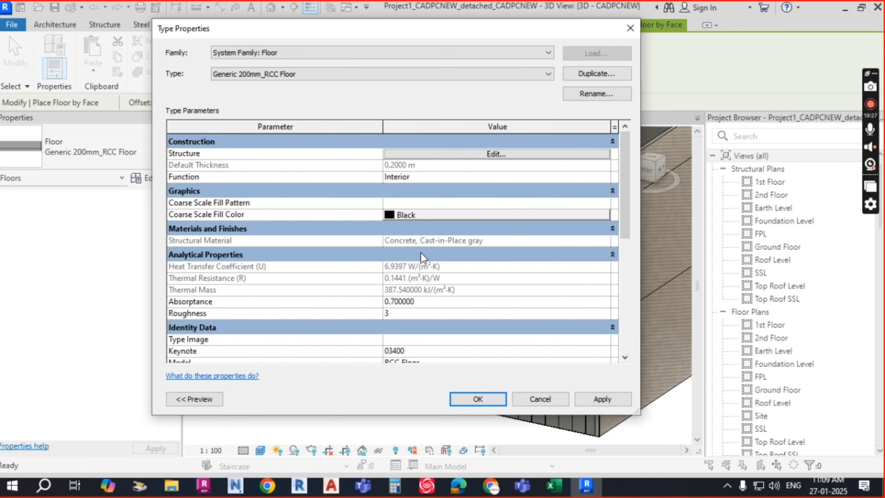
pyautogui.click(484, 398)
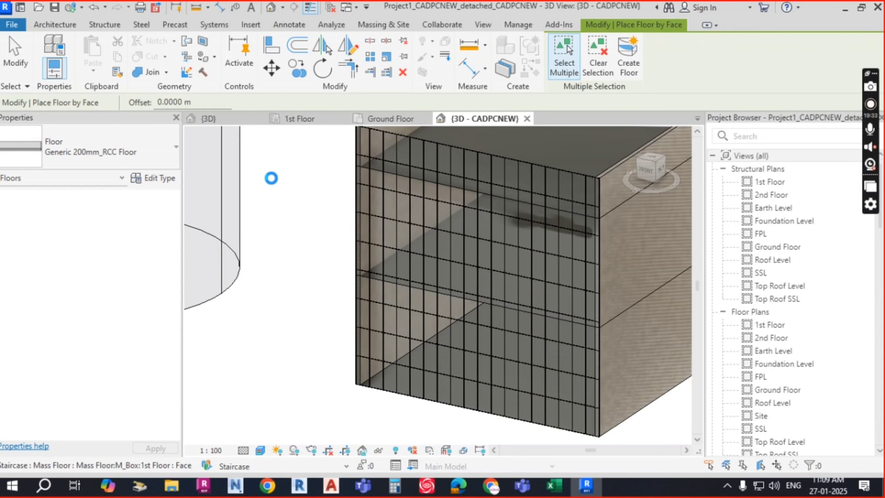
# - Create a floor by face on the box's Ground Floor mass floor
pyautogui.click(384, 395)
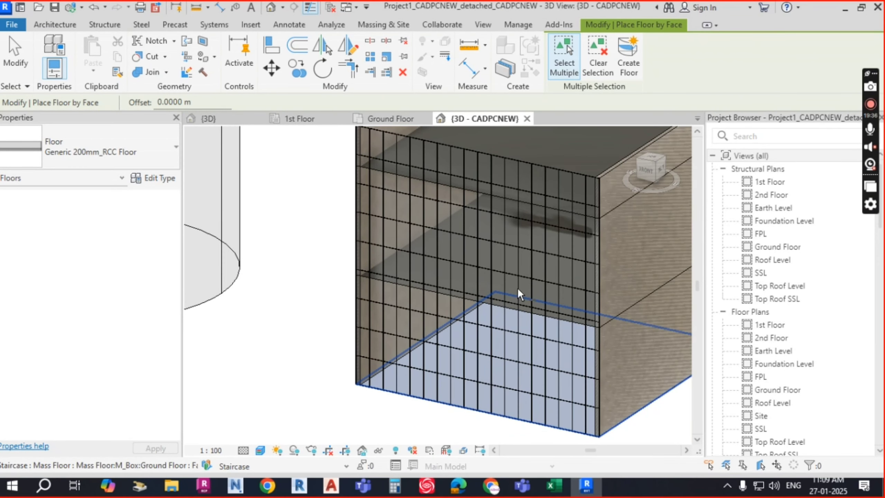
pyautogui.click(631, 61)
pyautogui.click(633, 69)
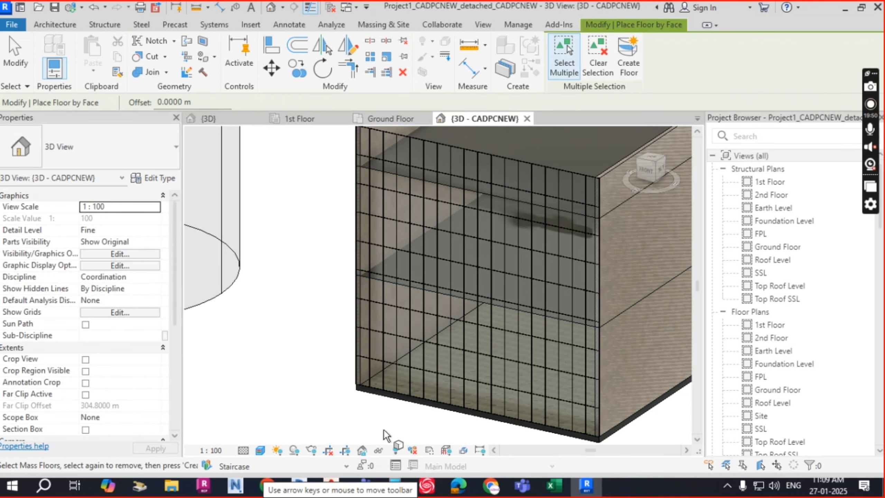
# - Create a floor by face on the box's 1st Floor mass floor
pyautogui.scroll(6, 371, 400)
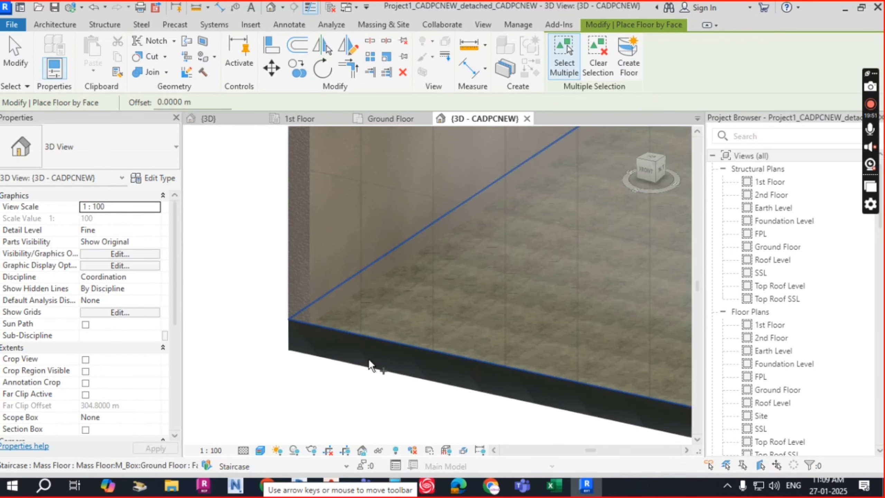
pyautogui.scroll(-3, 370, 356)
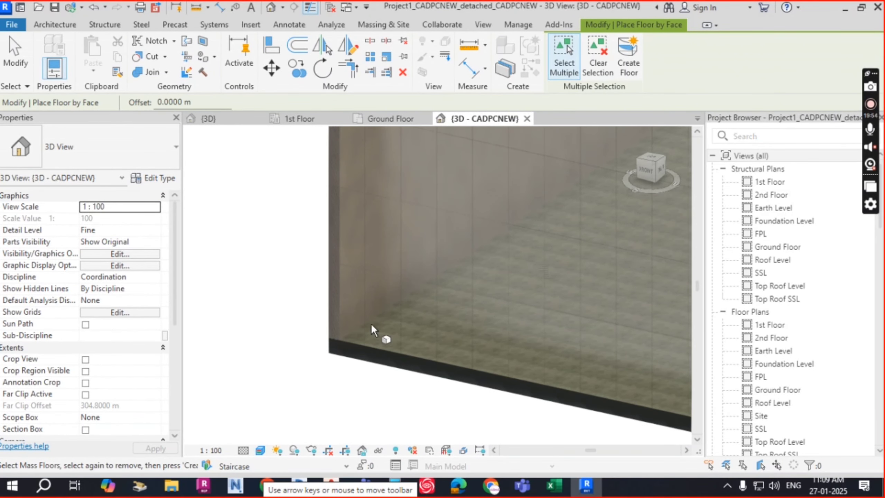
pyautogui.scroll(-2, 379, 258)
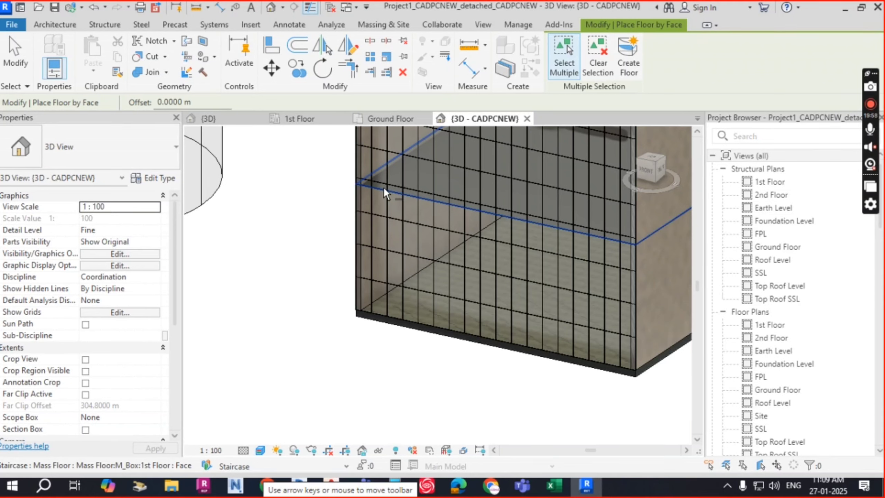
pyautogui.click(383, 187)
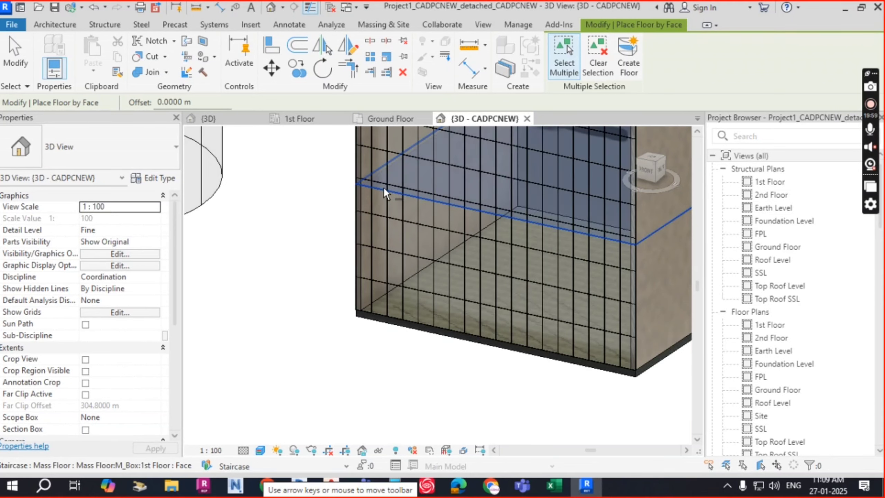
pyautogui.click(630, 67)
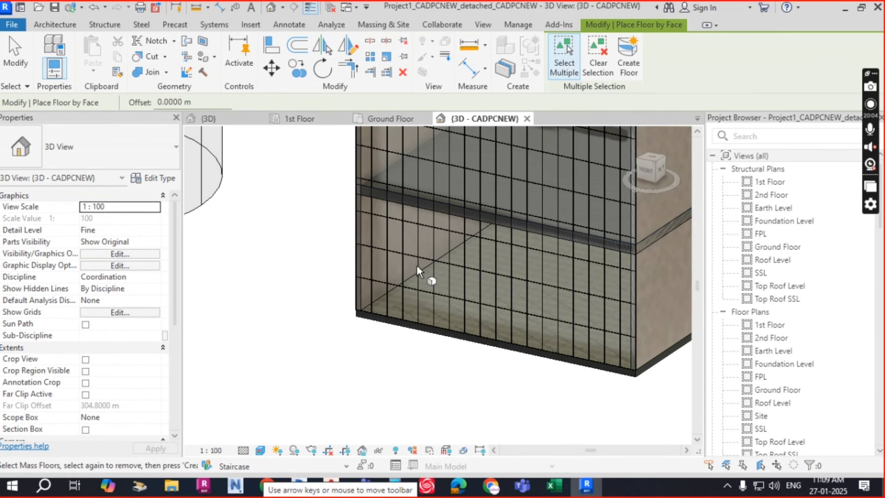
# - Create a floor by face on the box's 2nd Floor mass floor and end the floor placement
pyautogui.scroll(-2, 425, 242)
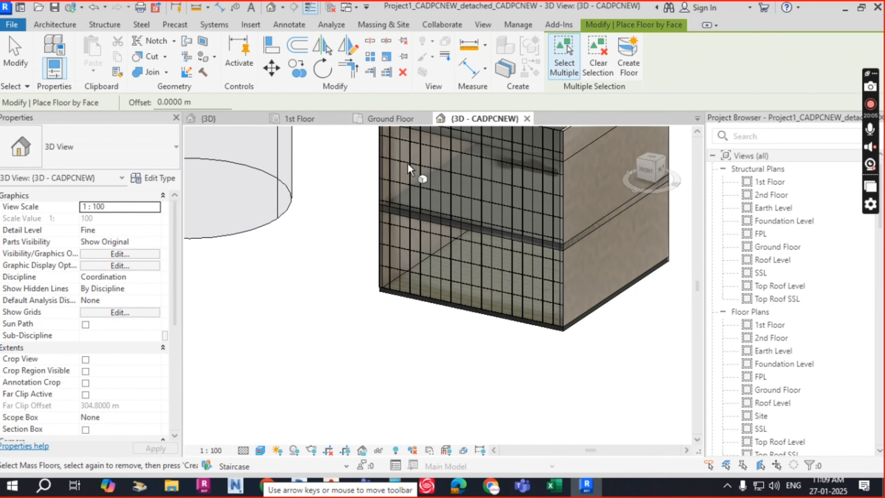
pyautogui.moveTo(408, 163); pyautogui.dragTo(408, 221, button='middle')
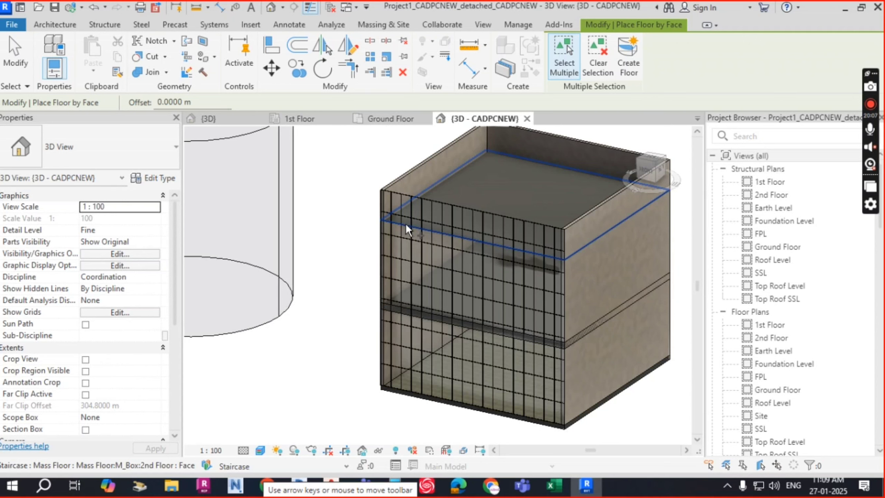
pyautogui.click(494, 212)
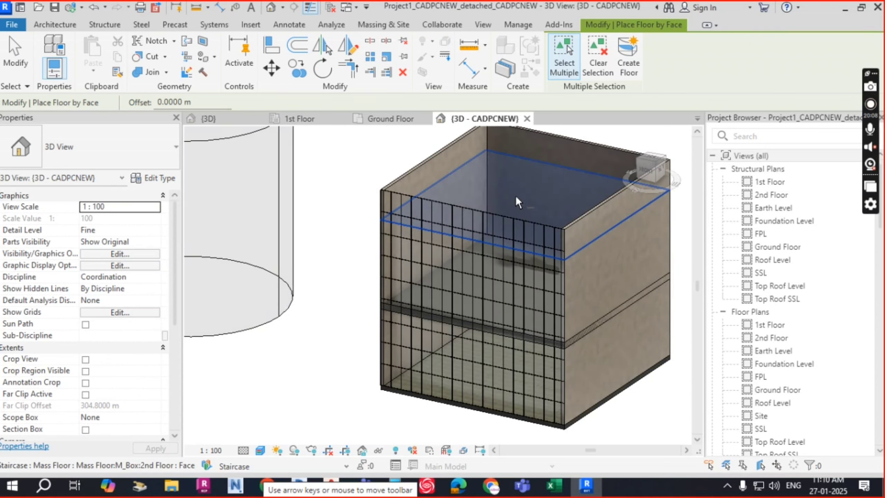
pyautogui.click(631, 61)
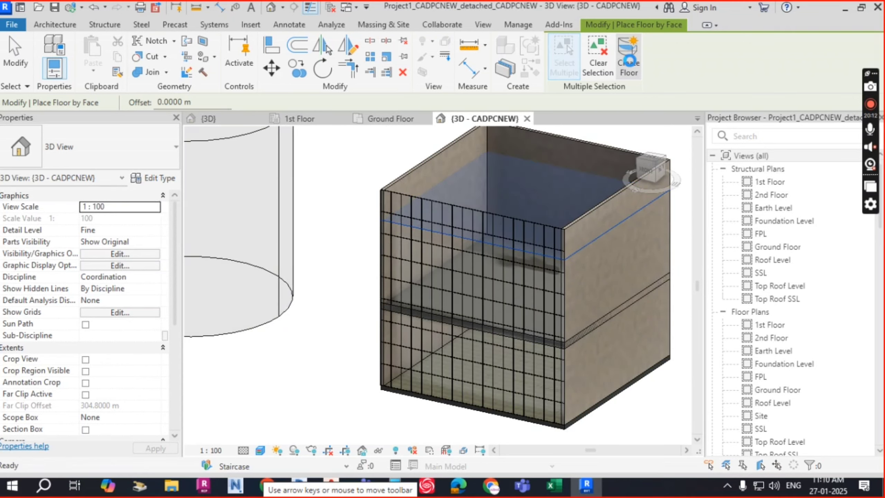
pyautogui.press('Escape')
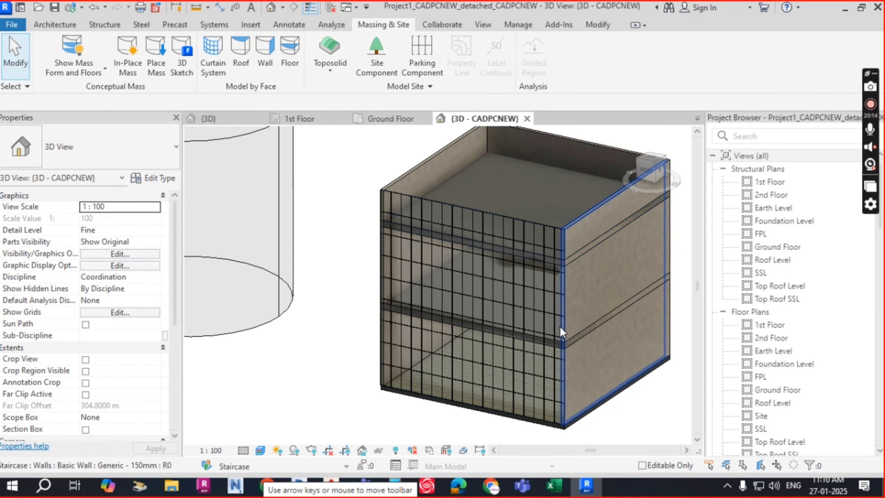
# - Select the 1st Floor slab to check its properties, clear the selection, and inspect where the slab meets the wall and curtain system
pyautogui.click(614, 313)
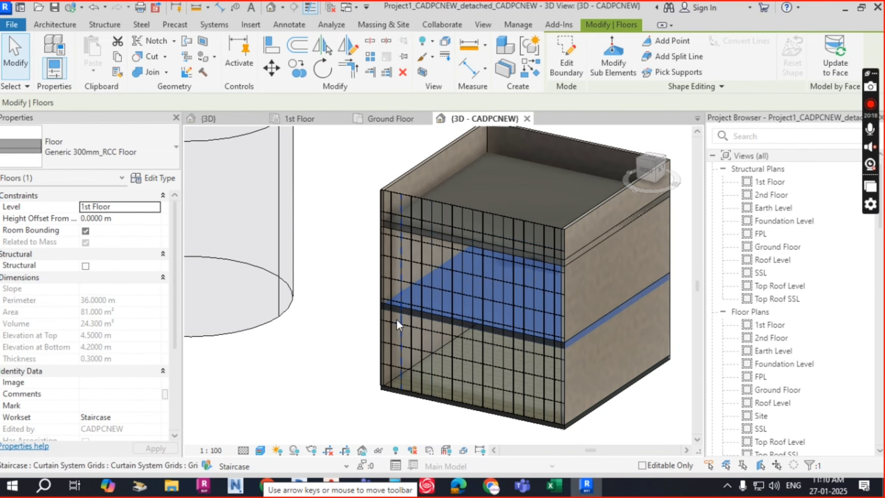
pyautogui.keyDown('shift'); pyautogui.moveTo(355, 312); pyautogui.dragTo(456, 255, button='middle'); pyautogui.keyUp('shift')
pyautogui.scroll(4, 456, 255)
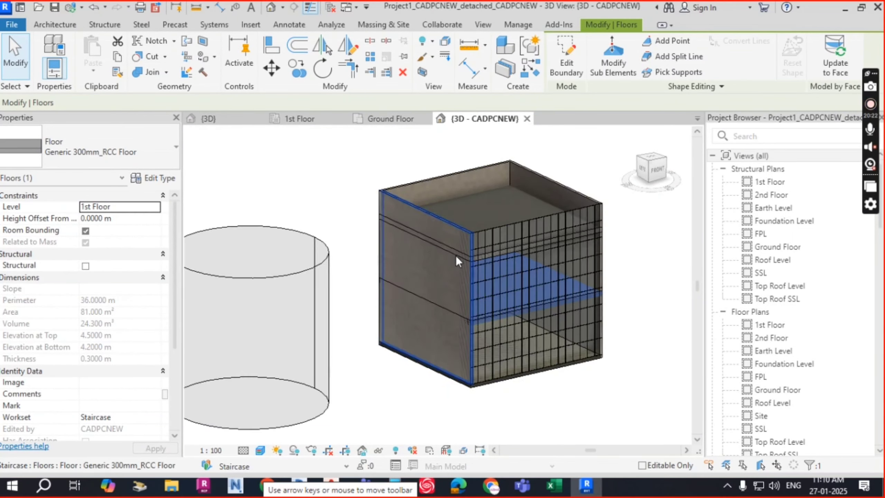
pyautogui.press('Escape')
pyautogui.scroll(5, 471, 363)
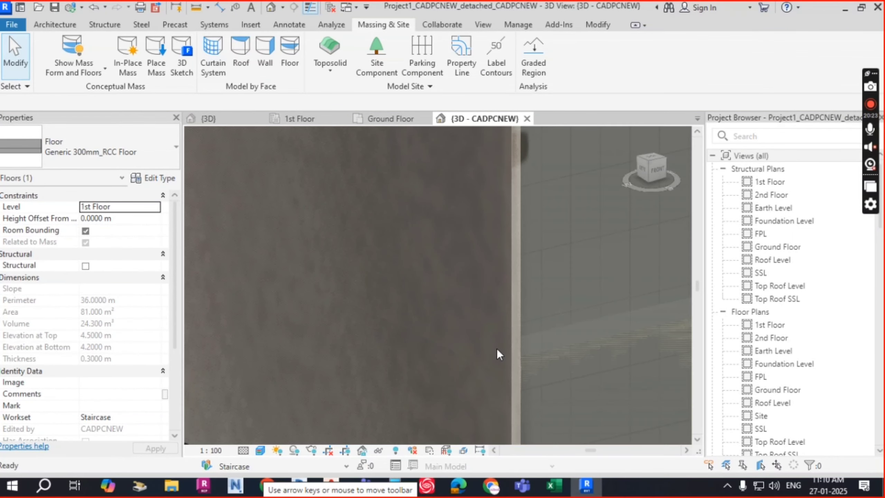
pyautogui.scroll(-2, 494, 348)
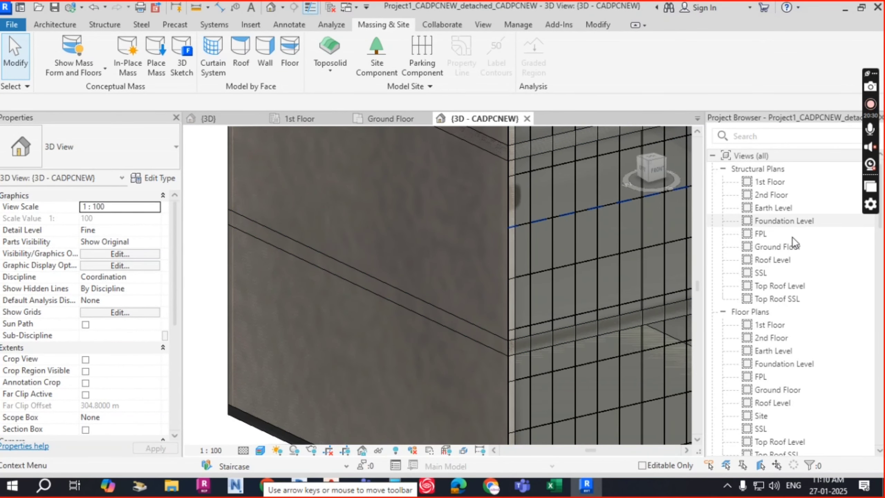
# - Open the Ground Floor structural plan and check the overlapping mass and wall elements at the box
pyautogui.doubleClick(786, 248)
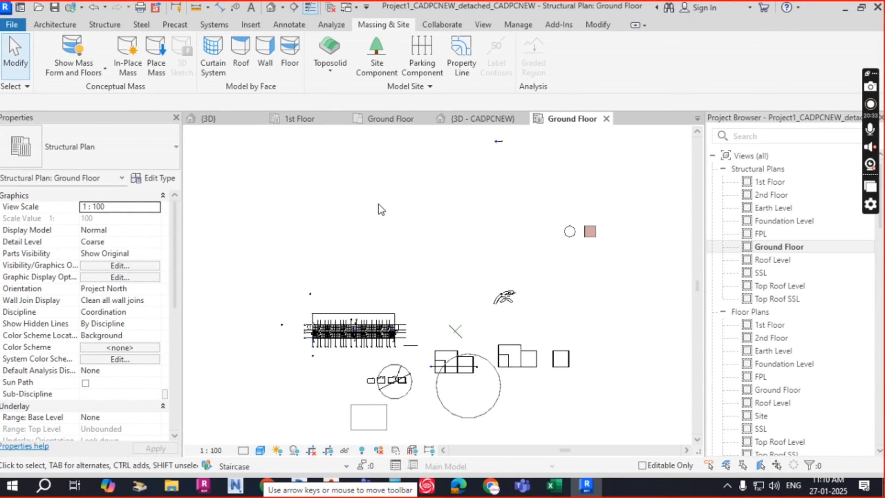
pyautogui.scroll(5, 601, 229)
pyautogui.scroll(3, 593, 253)
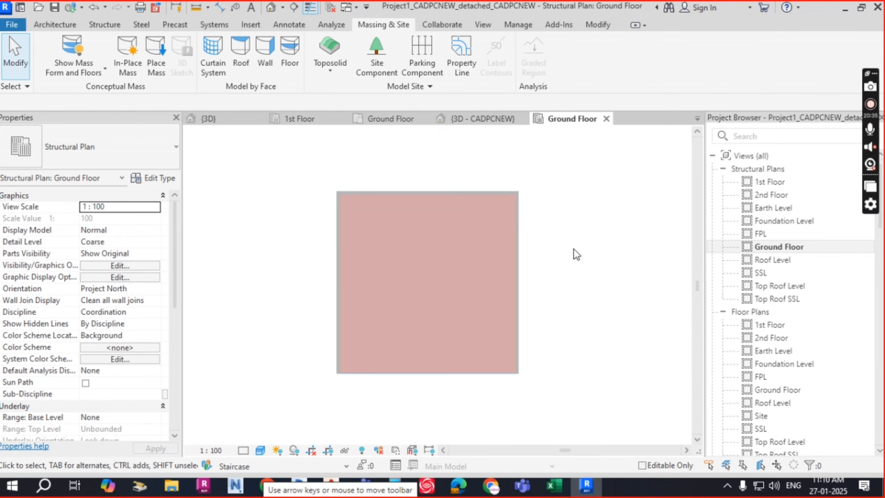
pyautogui.click(482, 224)
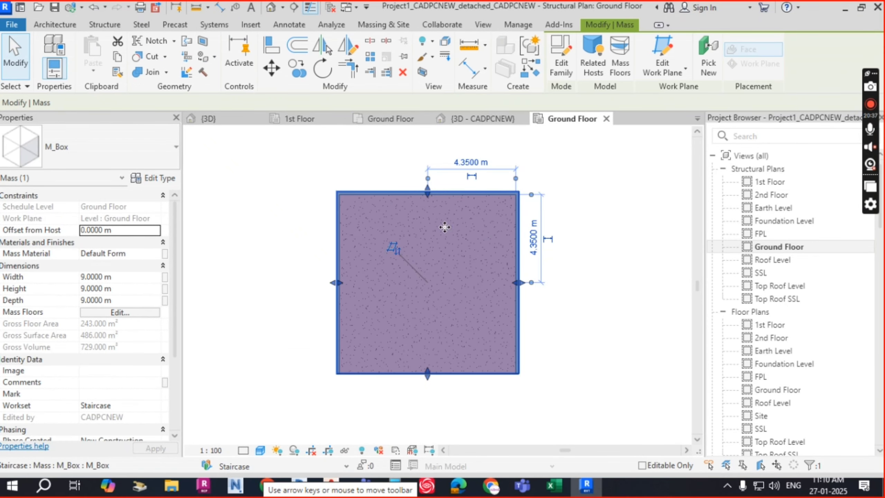
pyautogui.press('Escape')
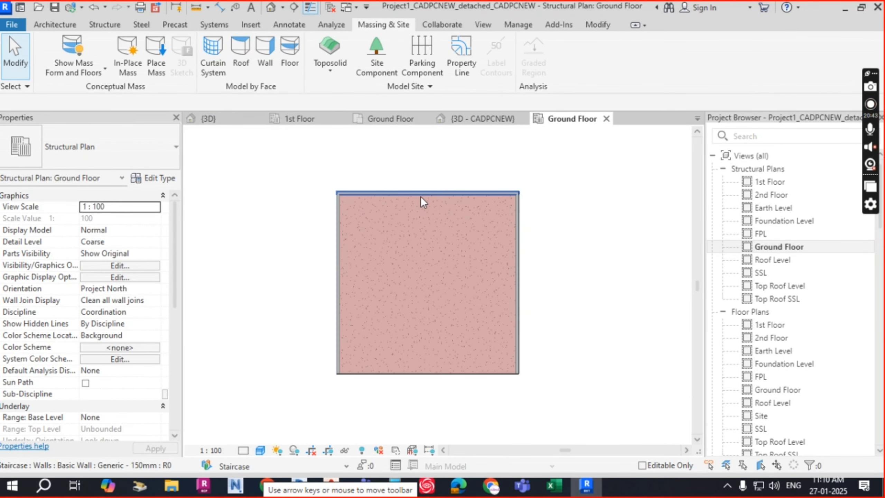
pyautogui.press('Tab')
pyautogui.press('Tab')
pyautogui.press('Tab')
pyautogui.press('Tab')
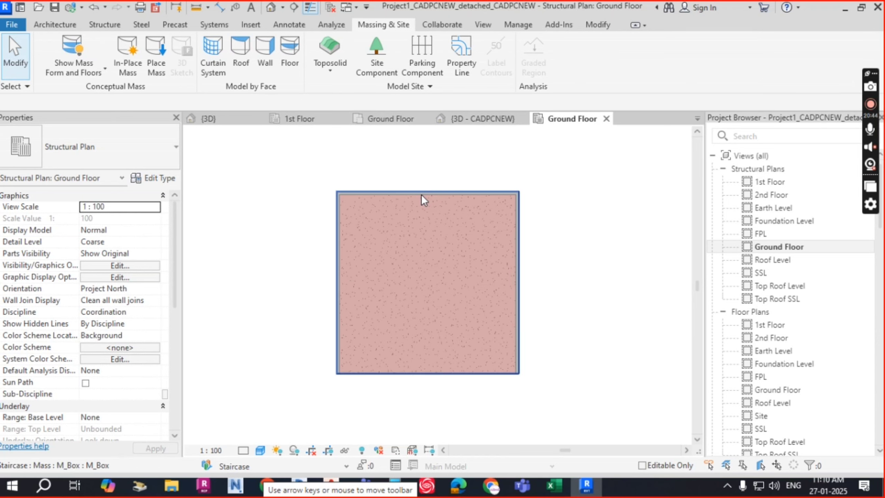
# - Edit the Ground Floor slab's boundary, moving its left and upper edges inward to the inner faces of the walls
pyautogui.click(401, 264)
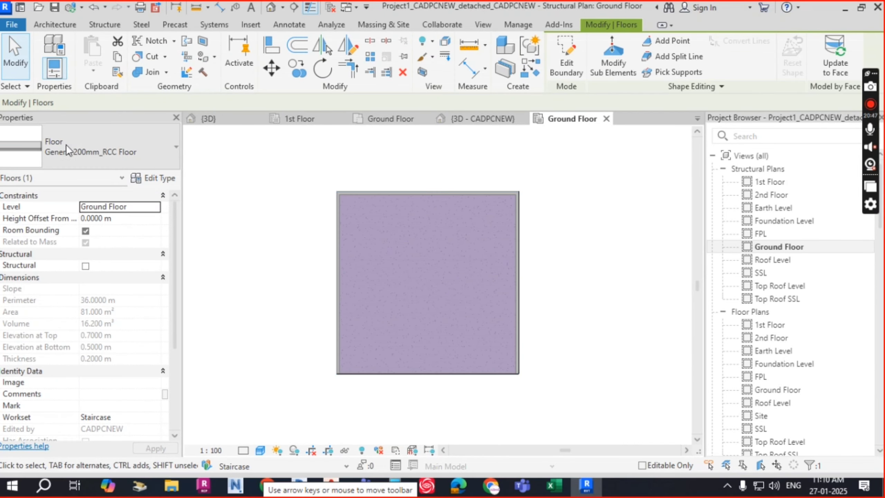
pyautogui.click(565, 65)
pyautogui.scroll(4, 338, 209)
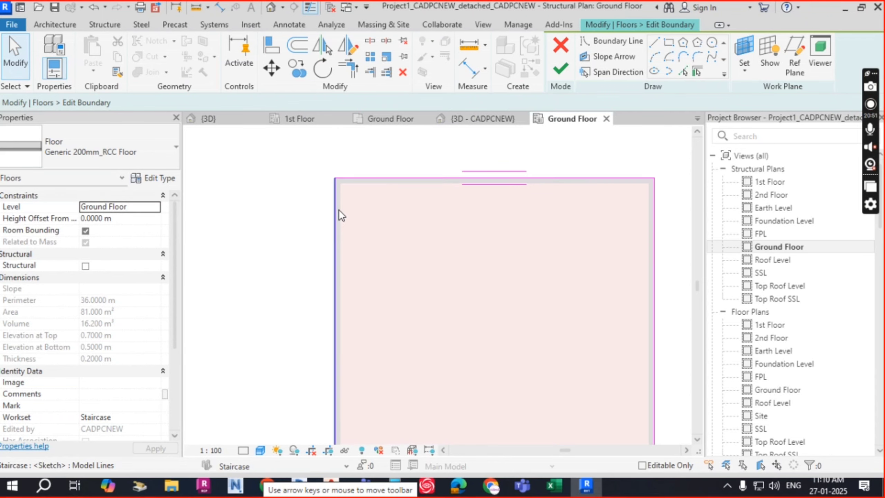
pyautogui.click(336, 238)
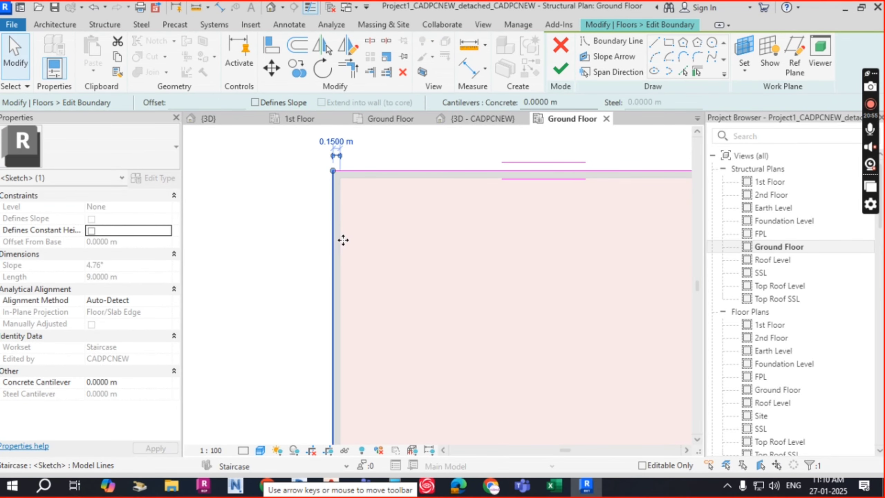
pyautogui.moveTo(343, 240); pyautogui.dragTo(340, 247)
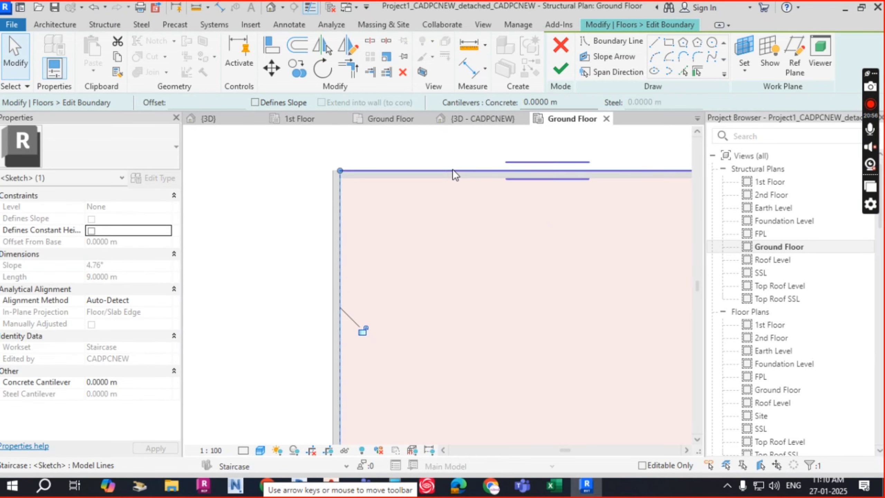
pyautogui.click(470, 170)
pyautogui.moveTo(471, 182)
pyautogui.mouseDown()
pyautogui.moveTo(472, 190)
pyautogui.moveTo(472, 180)
pyautogui.mouseUp()
pyautogui.scroll(-3, 396, 187)
pyautogui.scroll(3, 604, 293)
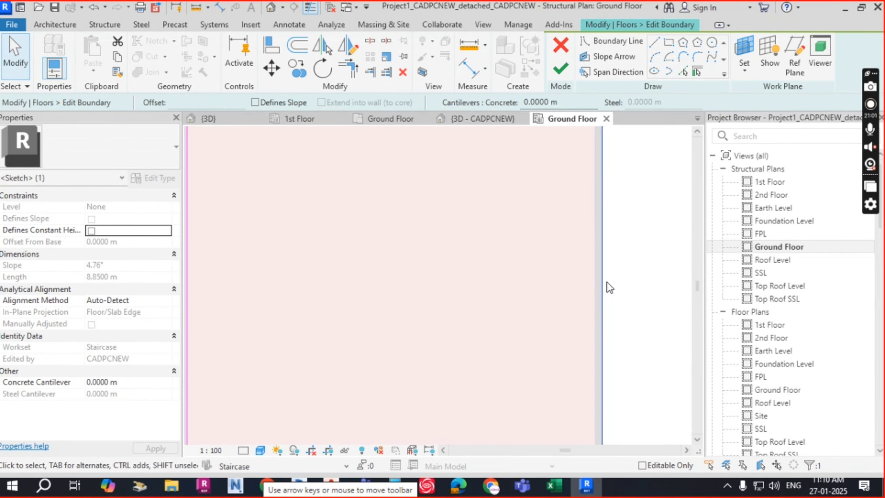
# - Move the slab boundary's right edge to the inner wall face, shift the lower edge inward, and finish the boundary edit
pyautogui.moveTo(605, 280)
pyautogui.mouseDown()
pyautogui.moveTo(589, 280)
pyautogui.moveTo(597, 279)
pyautogui.mouseUp()
pyautogui.scroll(-3, 592, 275)
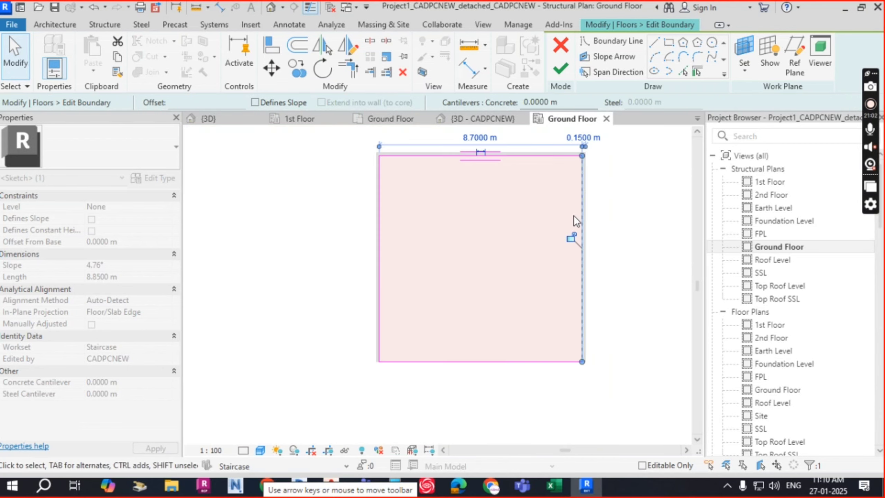
pyautogui.click(527, 355)
pyautogui.scroll(3, 399, 368)
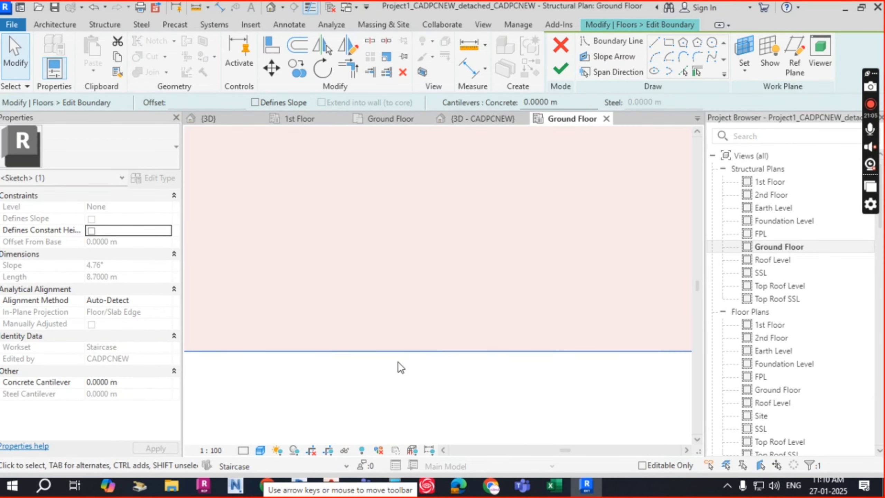
pyautogui.moveTo(435, 352)
pyautogui.mouseDown()
pyautogui.moveTo(438, 336)
pyautogui.moveTo(439, 344)
pyautogui.mouseUp()
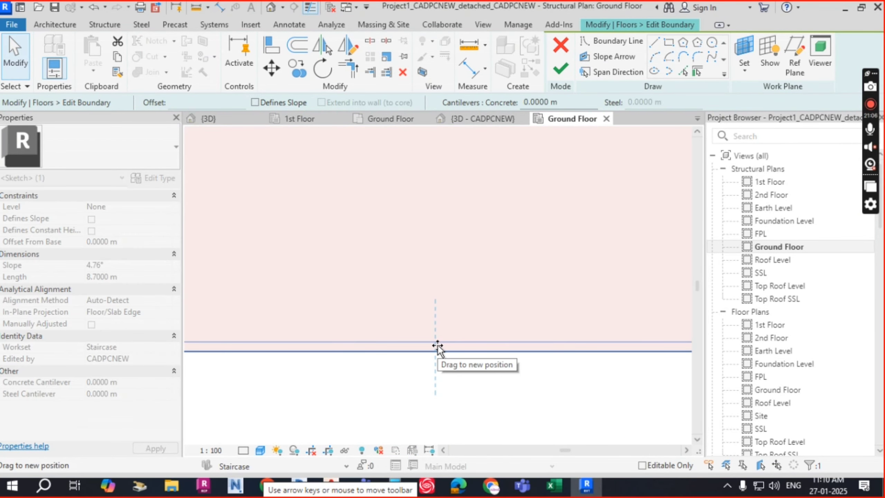
pyautogui.scroll(-4, 444, 307)
pyautogui.click(525, 268)
pyautogui.scroll(-3, 525, 268)
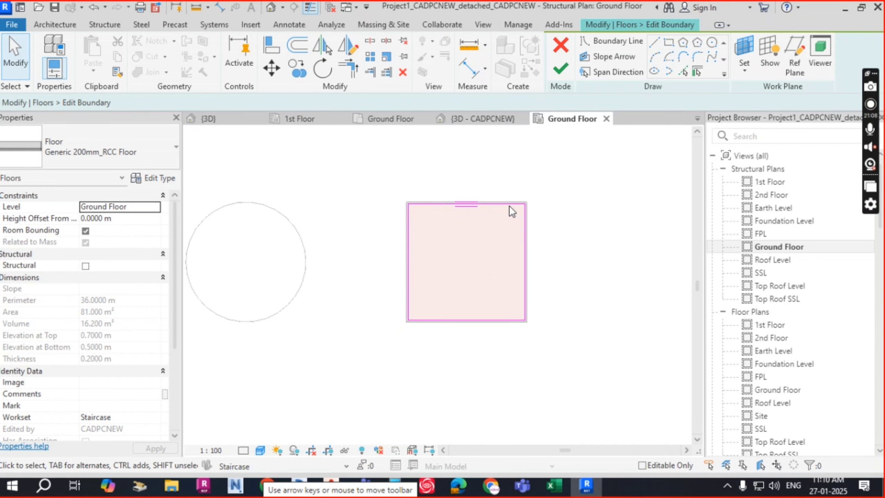
pyautogui.click(561, 70)
pyautogui.click(593, 259)
pyautogui.scroll(2, 516, 229)
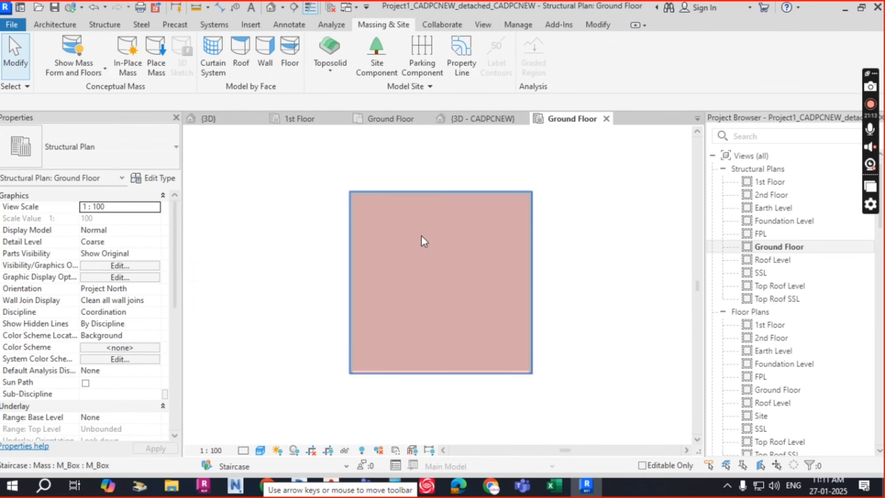
# - Inspect the box in the 3D view, selecting the box mass and the upper slab to check how they relate to the walls
pyautogui.click(444, 120)
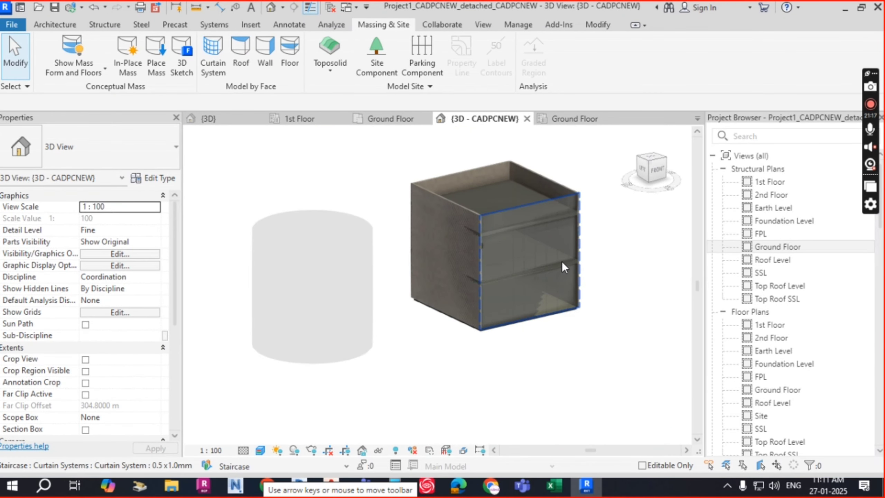
pyautogui.scroll(5, 482, 167)
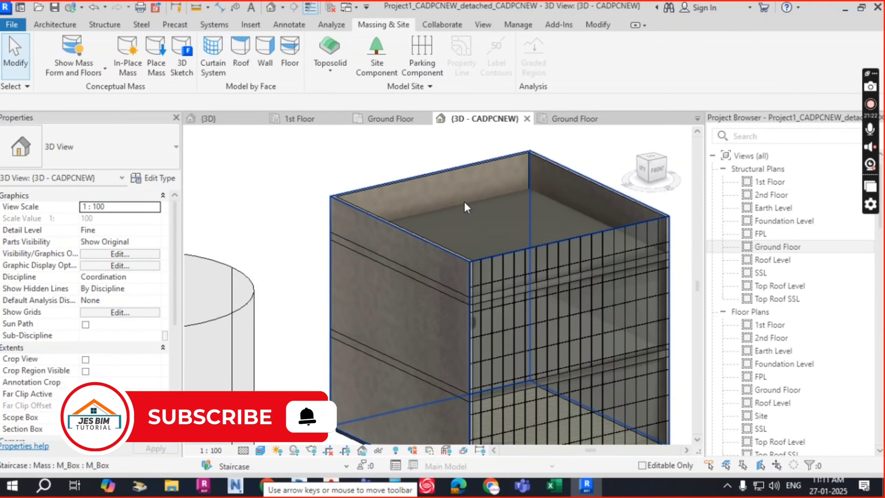
pyautogui.scroll(-2, 465, 202)
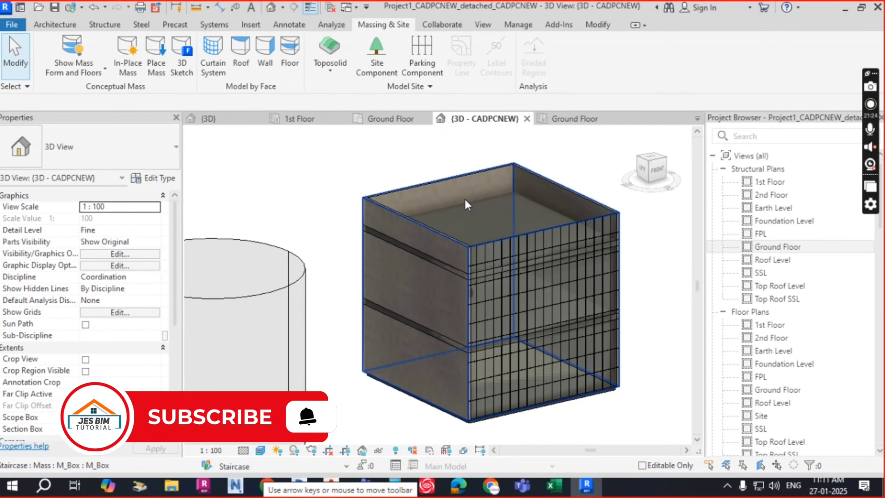
pyautogui.click(465, 200)
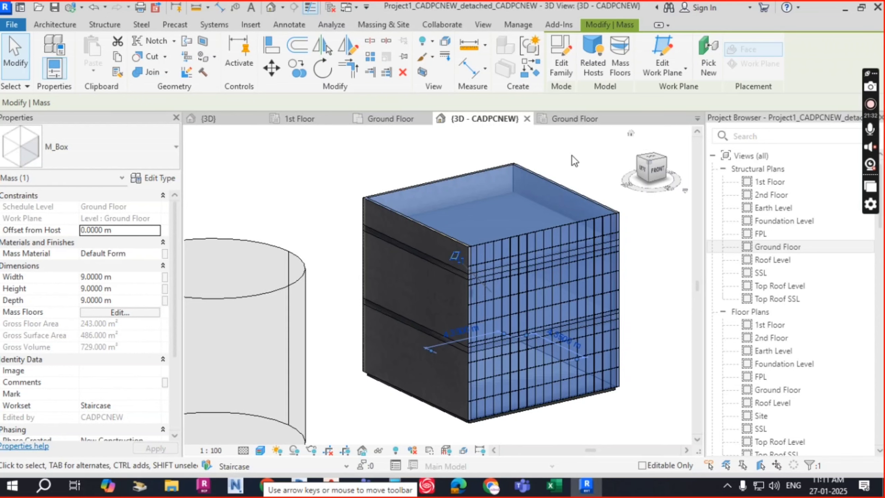
pyautogui.click(540, 167)
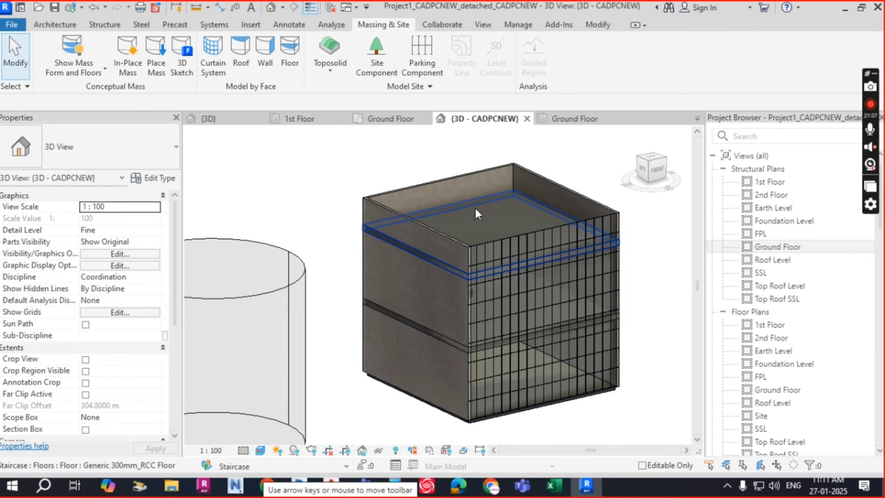
pyautogui.click(499, 209)
pyautogui.press('Escape')
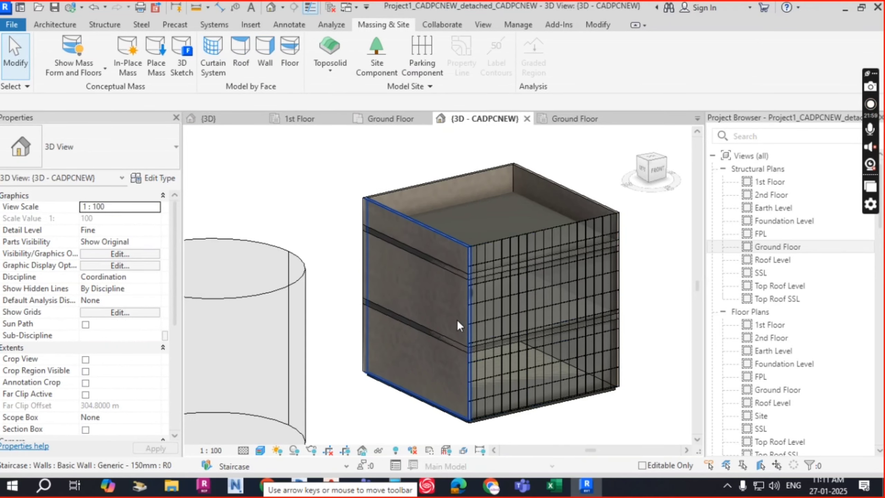
pyautogui.scroll(-1, 377, 300)
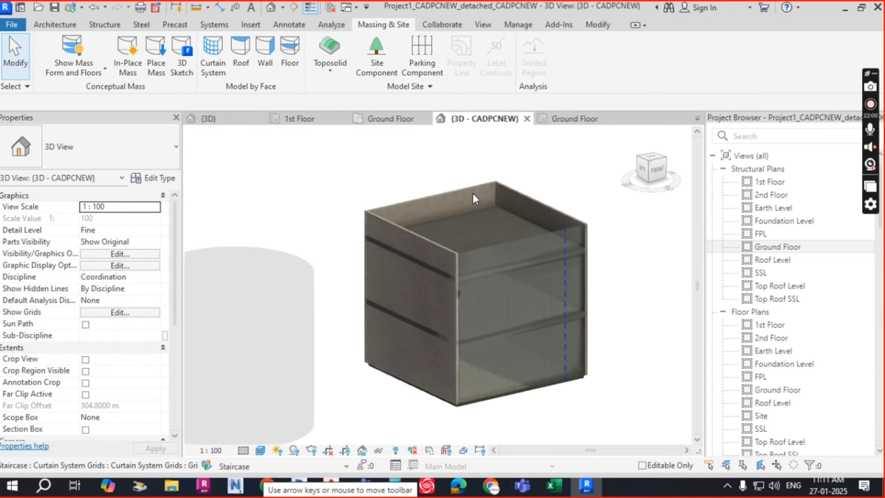
pyautogui.scroll(1, 476, 178)
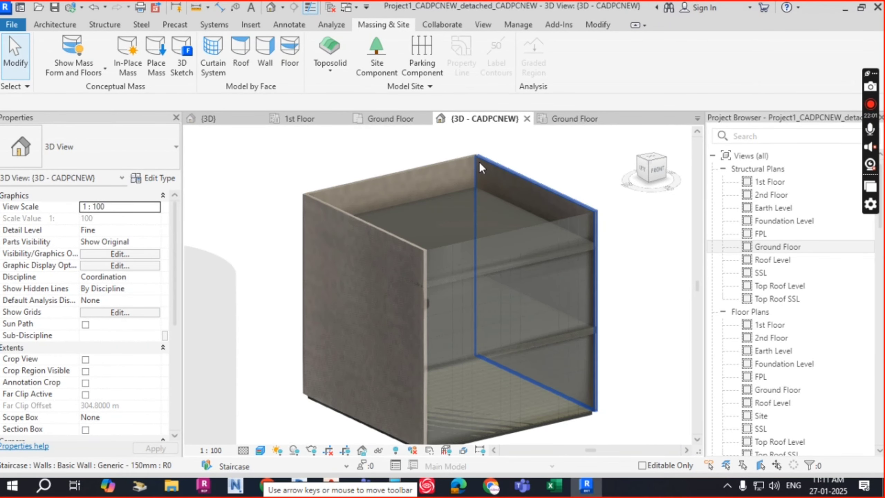
# - Set the mass display to Show Mass by View Settings and inspect the walls, slabs and curtain system in 3D
pyautogui.click(95, 74)
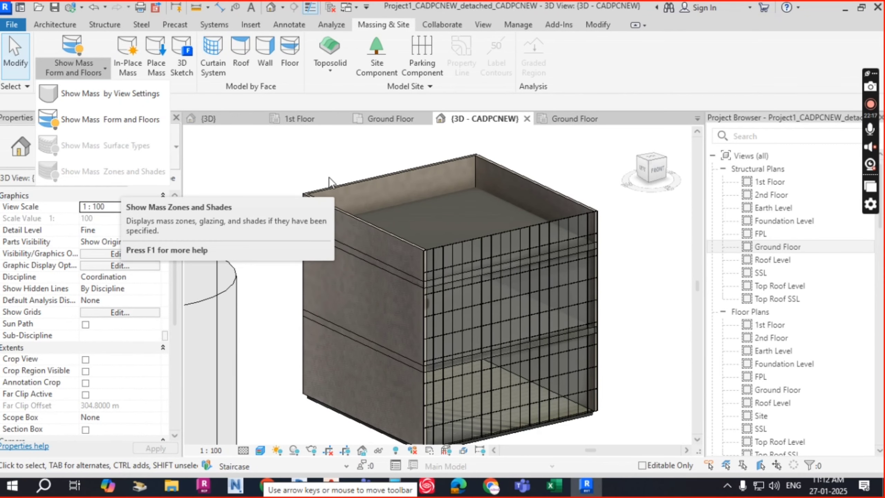
pyautogui.click(141, 93)
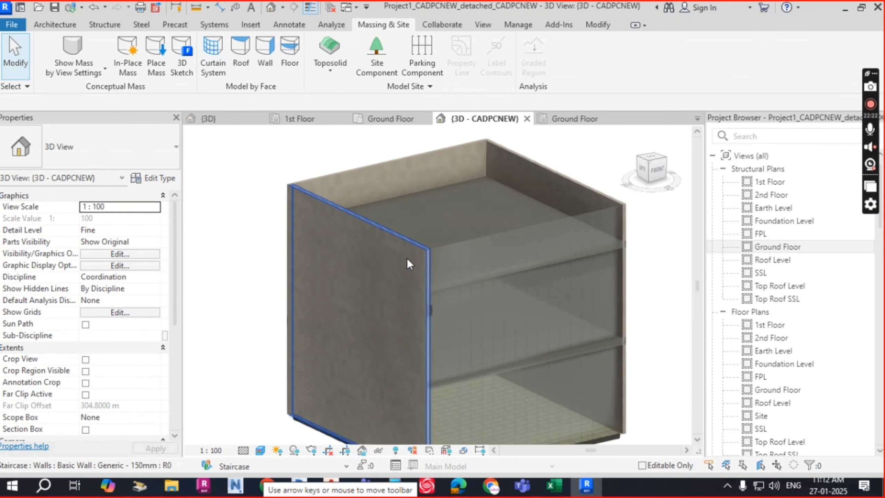
pyautogui.scroll(5, 407, 259)
pyautogui.scroll(2, 451, 264)
pyautogui.scroll(-3, 393, 243)
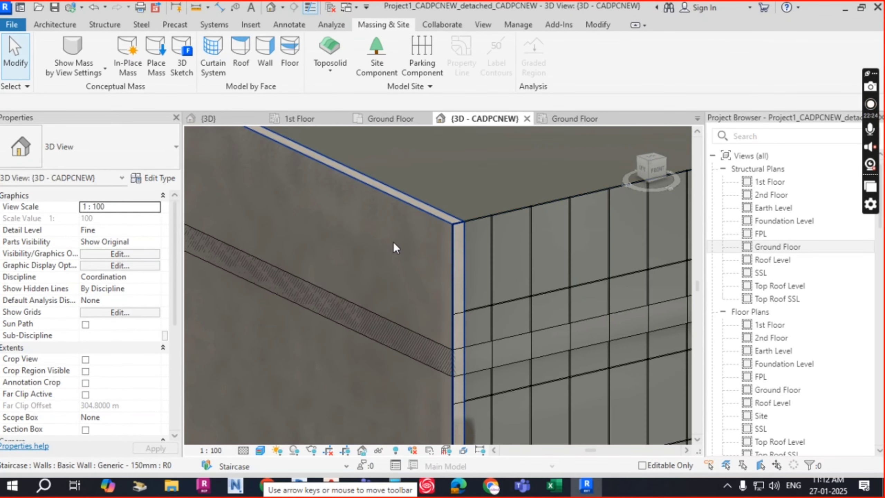
pyautogui.scroll(-6, 483, 247)
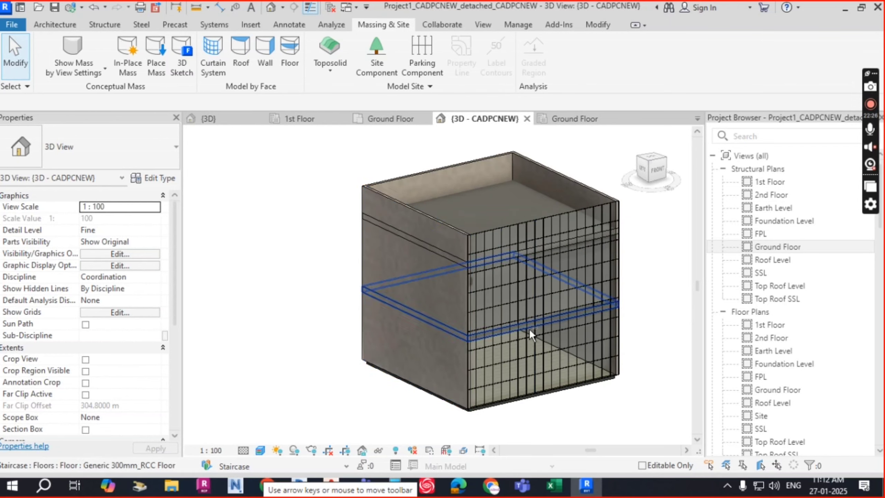
pyautogui.keyDown('shift'); pyautogui.moveTo(647, 314); pyautogui.dragTo(593, 272, button='middle'); pyautogui.keyUp('shift')
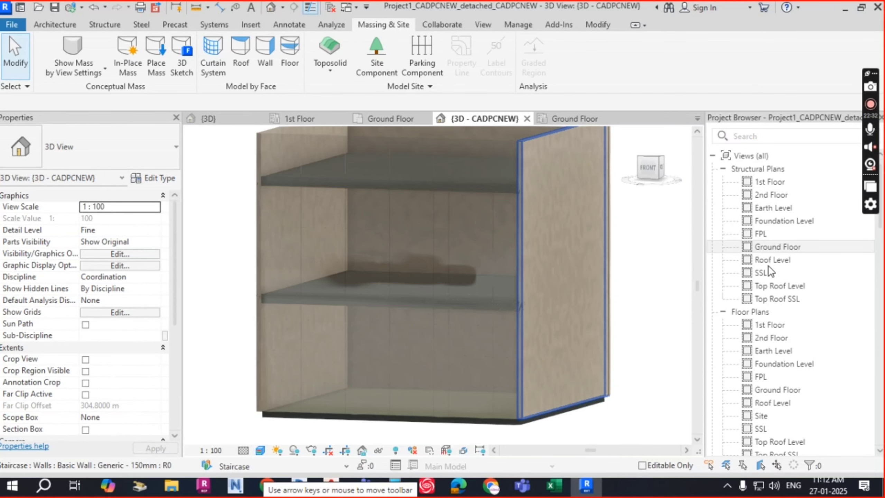
# - Draw two Generic - 150mm walls in the Ground Floor structural plan to enclose a room in the box's upper-left corner
pyautogui.doubleClick(780, 247)
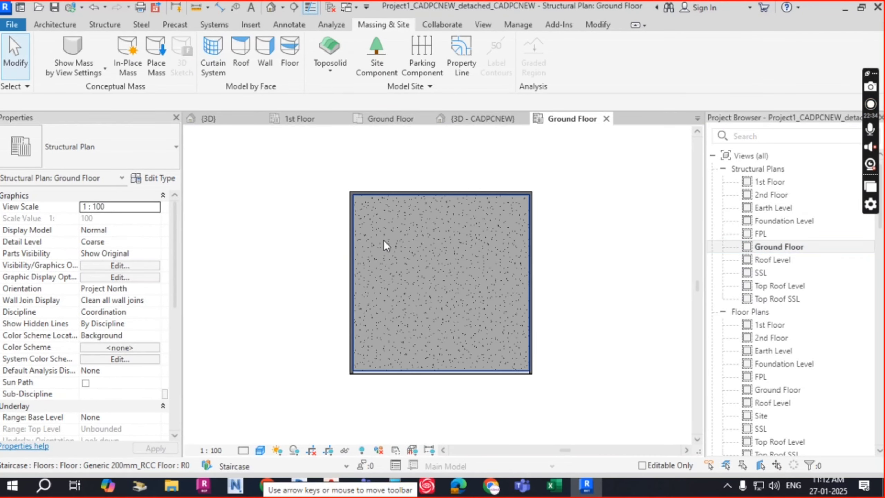
pyautogui.scroll(3, 389, 216)
pyautogui.click(50, 25)
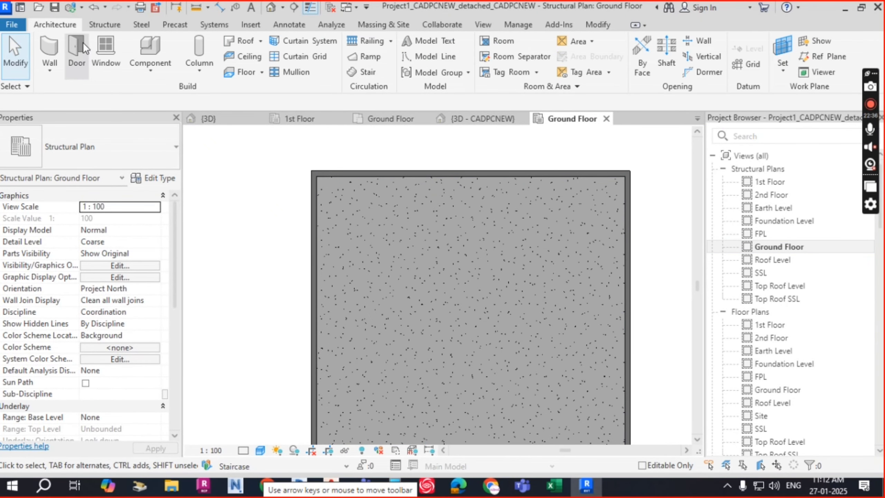
pyautogui.click(53, 45)
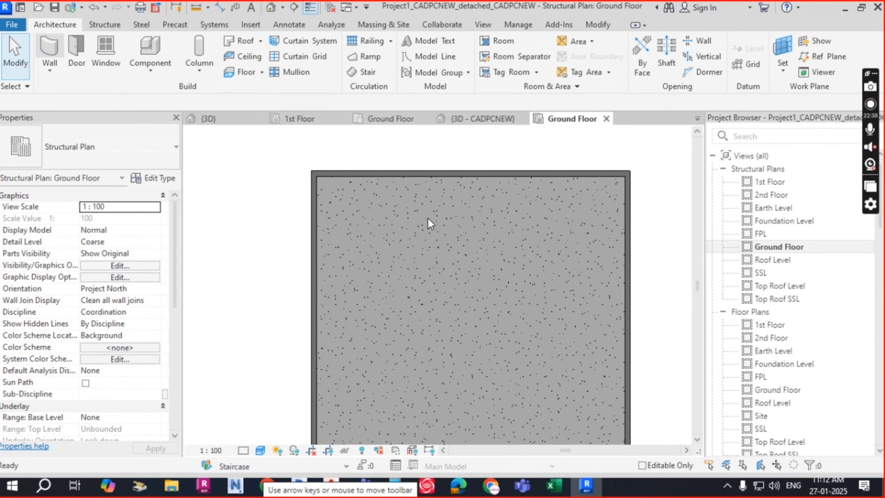
pyautogui.click(423, 177)
pyautogui.click(341, 276)
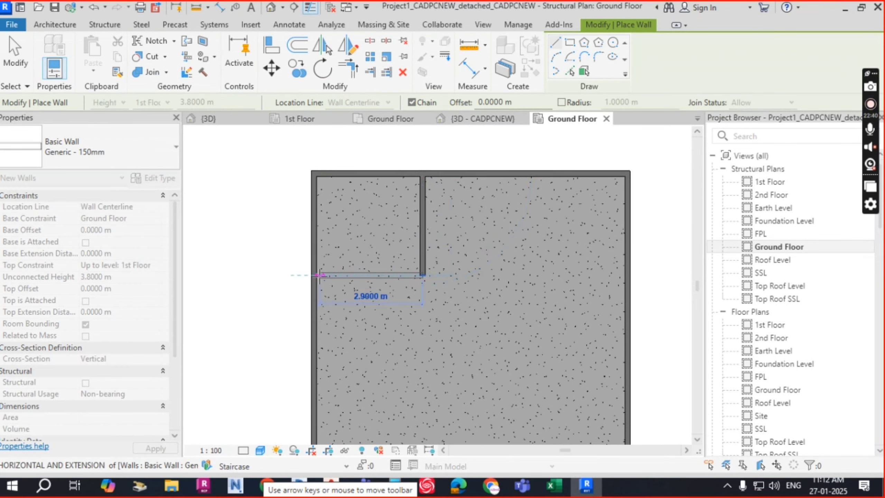
pyautogui.click(313, 276)
pyautogui.press('Escape')
# - Extend the partition with a wall to the right outer wall, add a vertical divider up to the upper wall, and end wall placement
pyautogui.click(423, 276)
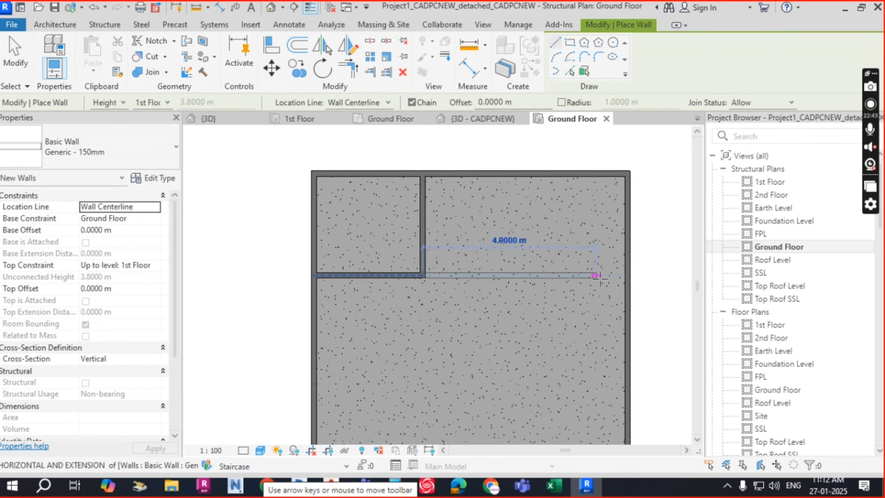
pyautogui.click(627, 276)
pyautogui.click(540, 275)
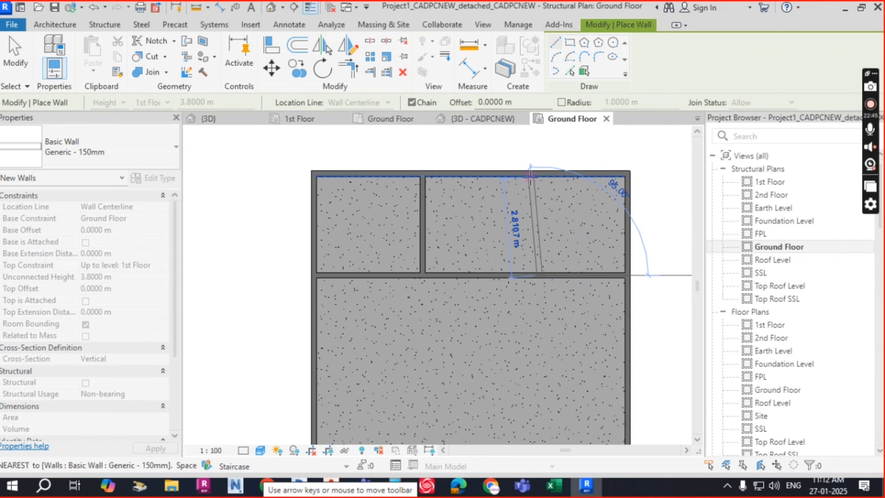
pyautogui.click(540, 174)
pyautogui.press('Escape')
pyautogui.press('Escape')
pyautogui.scroll(-2, 528, 221)
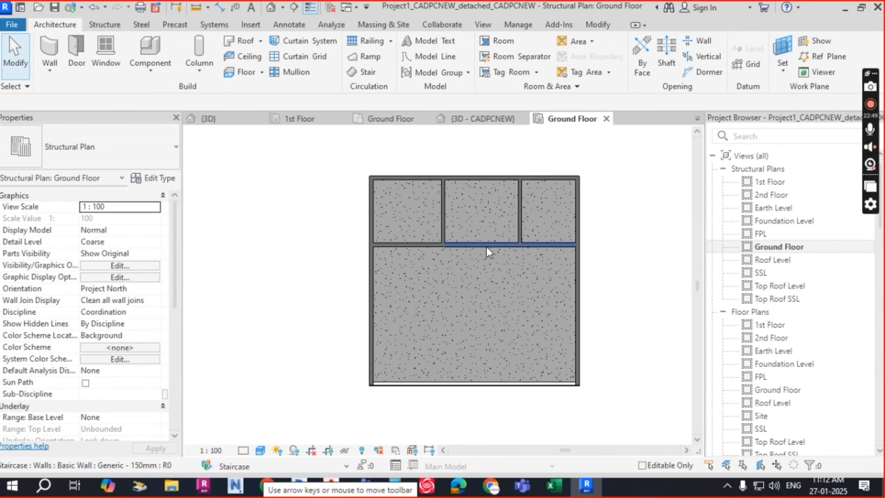
# - Place three M_Door-Double-Glass 1700 x 2000mm doors in the horizontal partition, one for each upper room, and end door placement
pyautogui.click(77, 58)
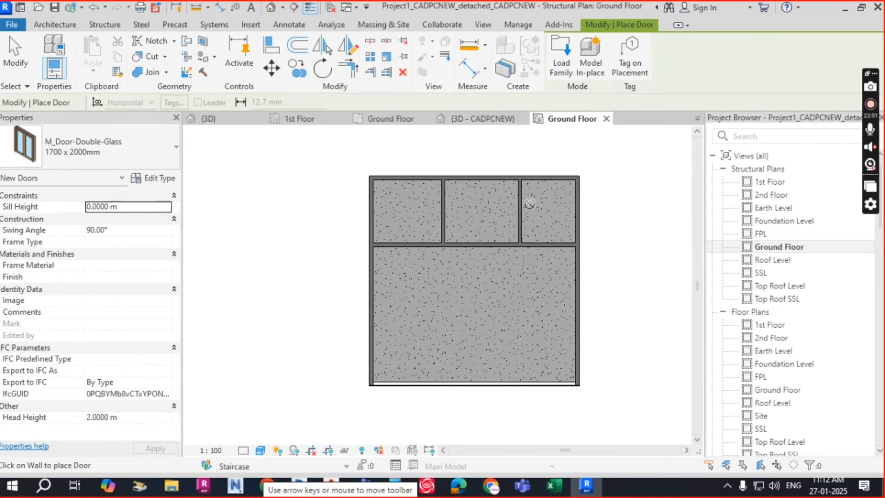
pyautogui.click(407, 251)
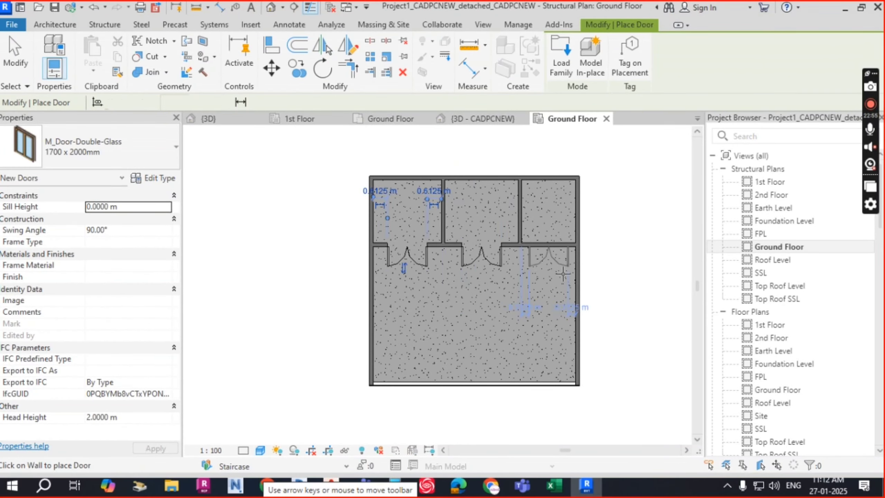
pyautogui.click(548, 248)
pyautogui.press('Escape')
pyautogui.press('Escape')
pyautogui.scroll(-2, 483, 240)
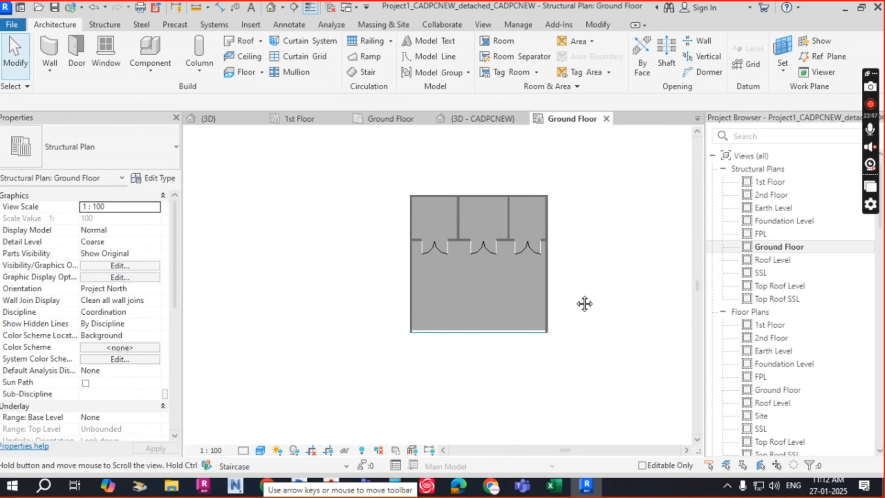
# - Examine the glass doors through the curtain system in the 3D - CADPCNEW view from several angles
pyautogui.click(470, 118)
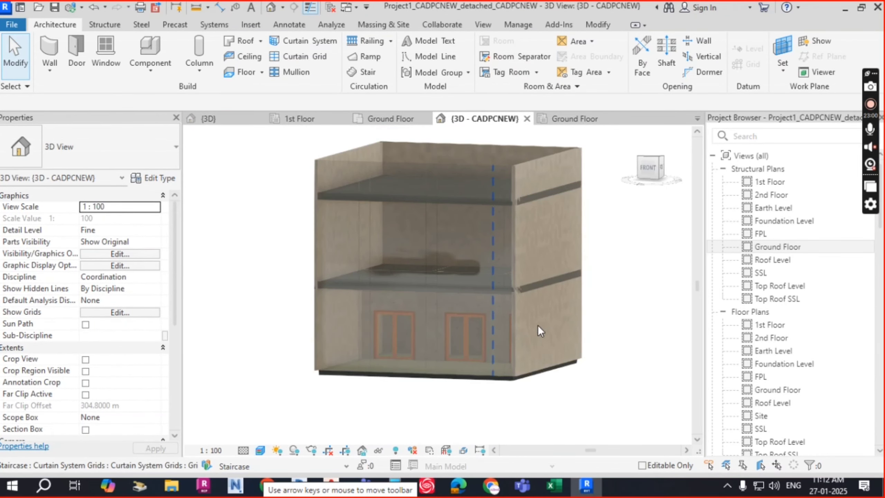
pyautogui.keyDown('shift'); pyautogui.moveTo(538, 329); pyautogui.dragTo(404, 355, button='middle'); pyautogui.keyUp('shift')
pyautogui.scroll(4, 650, 350)
pyautogui.scroll(-4, 612, 331)
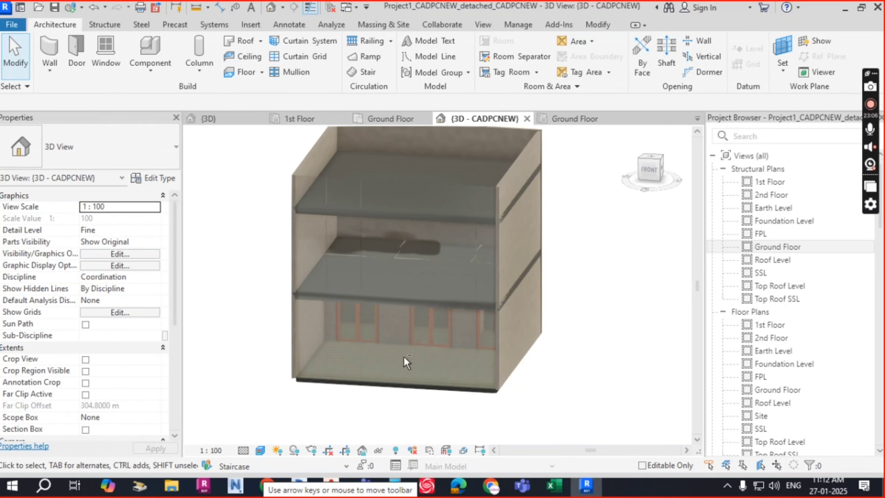
pyautogui.keyDown('shift'); pyautogui.moveTo(456, 343); pyautogui.dragTo(418, 295, button='middle'); pyautogui.keyUp('shift')
pyautogui.scroll(6, 445, 315)
pyautogui.scroll(-1, 495, 275)
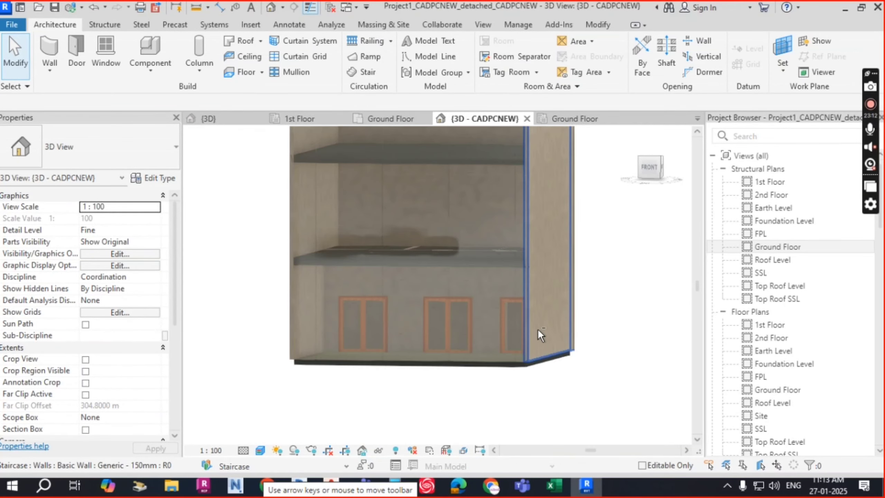
pyautogui.keyDown('shift'); pyautogui.moveTo(539, 329); pyautogui.dragTo(379, 316, button='middle'); pyautogui.keyUp('shift')
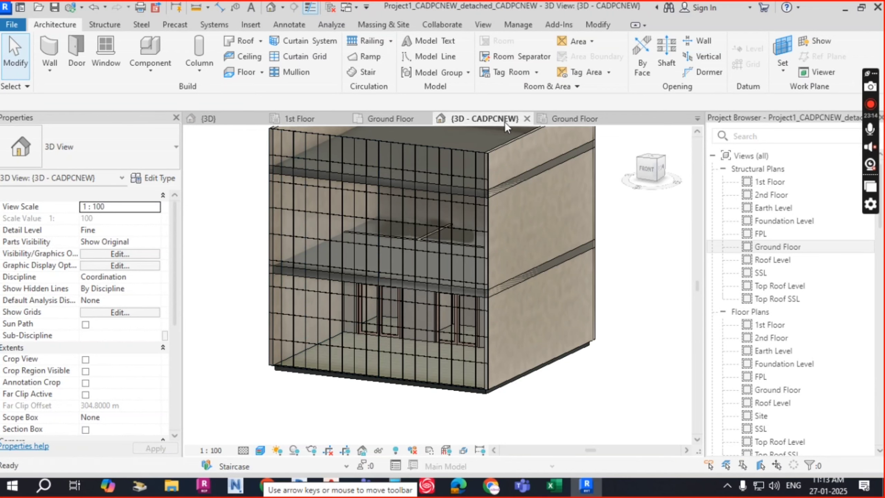
# - Review the Ground Floor structural plan, select the right outer Generic - 150mm wall and inspect it in the 3D view
pyautogui.click(592, 122)
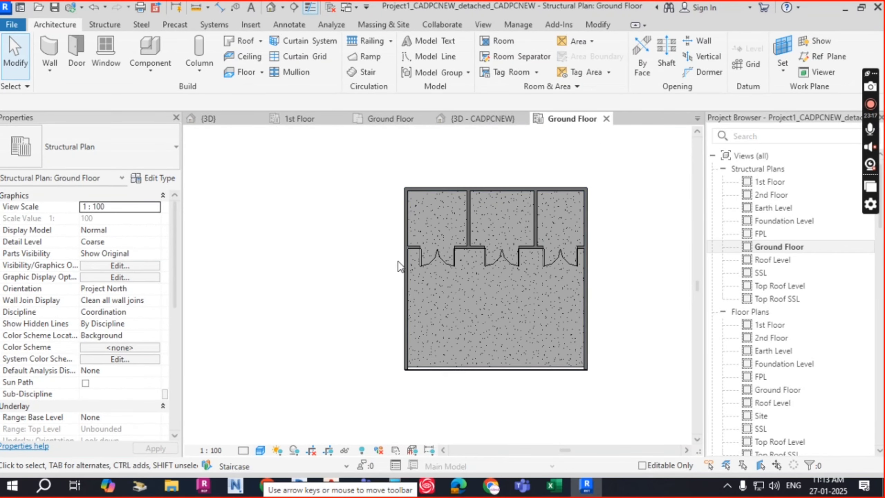
pyautogui.scroll(3, 590, 369)
pyautogui.scroll(-4, 587, 279)
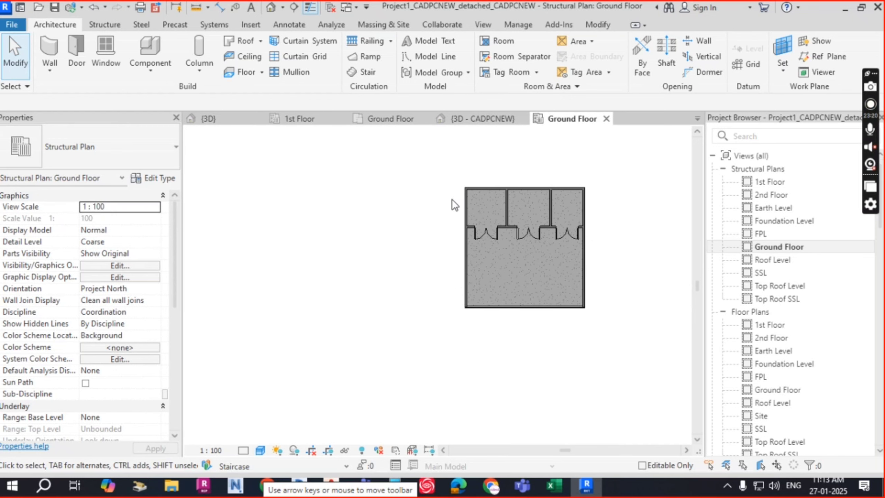
pyautogui.scroll(3, 589, 302)
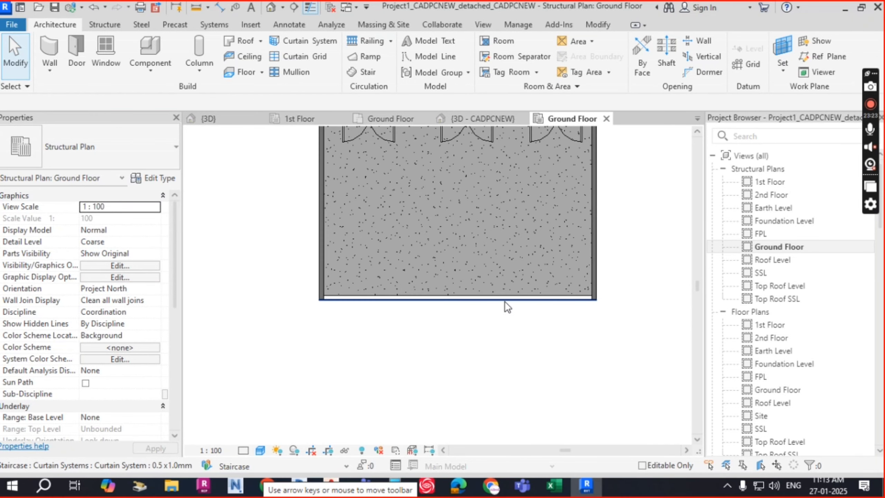
pyautogui.scroll(-3, 496, 296)
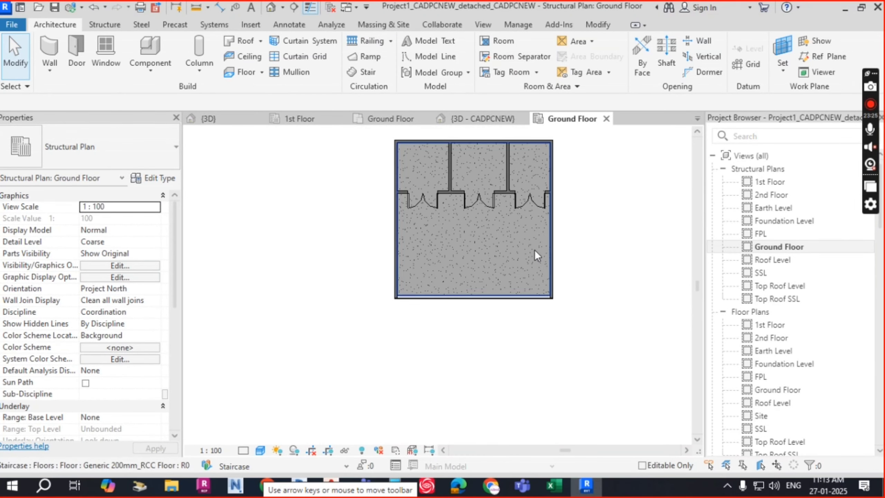
pyautogui.scroll(-1, 619, 296)
pyautogui.scroll(2, 573, 209)
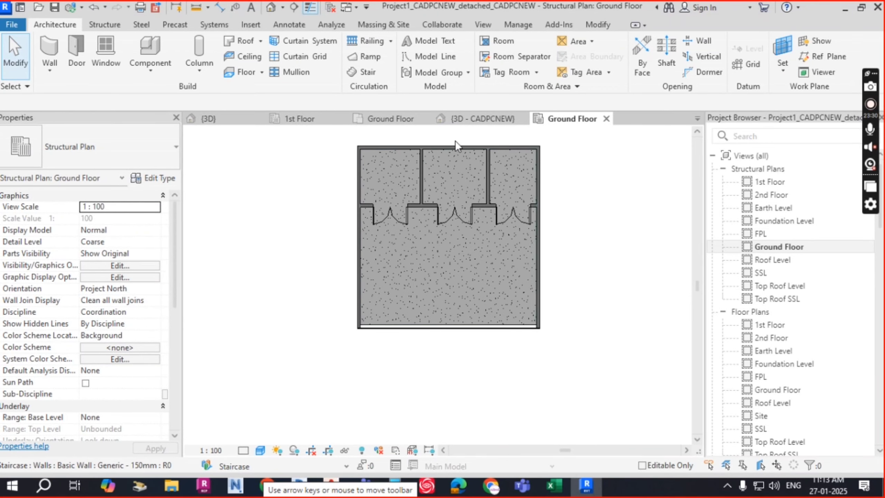
pyautogui.click(539, 264)
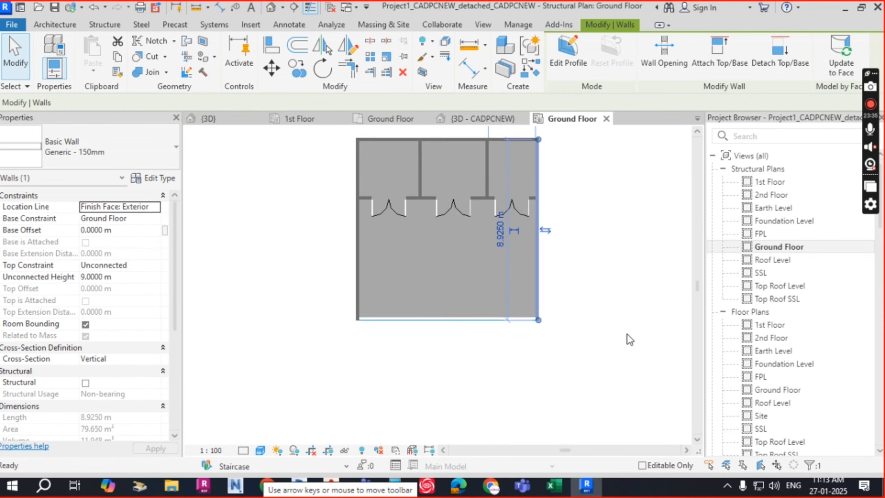
pyautogui.click(488, 119)
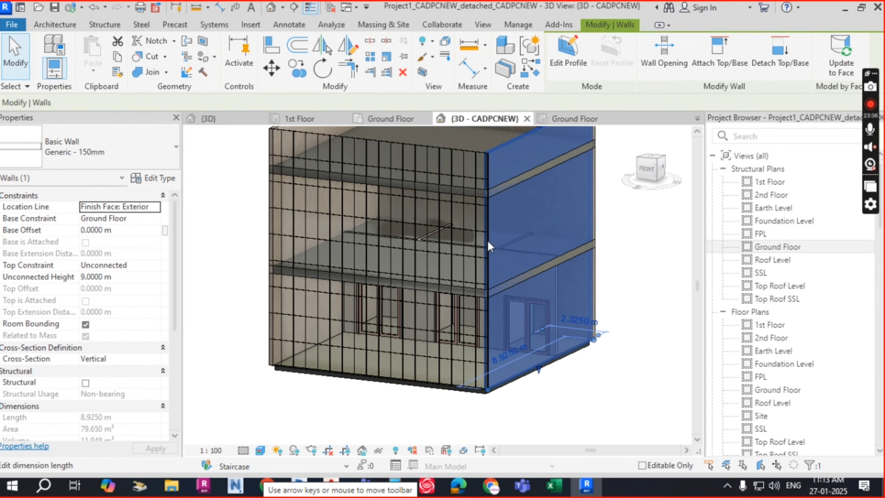
pyautogui.keyDown('shift'); pyautogui.moveTo(507, 349); pyautogui.dragTo(510, 356, button='middle'); pyautogui.keyUp('shift')
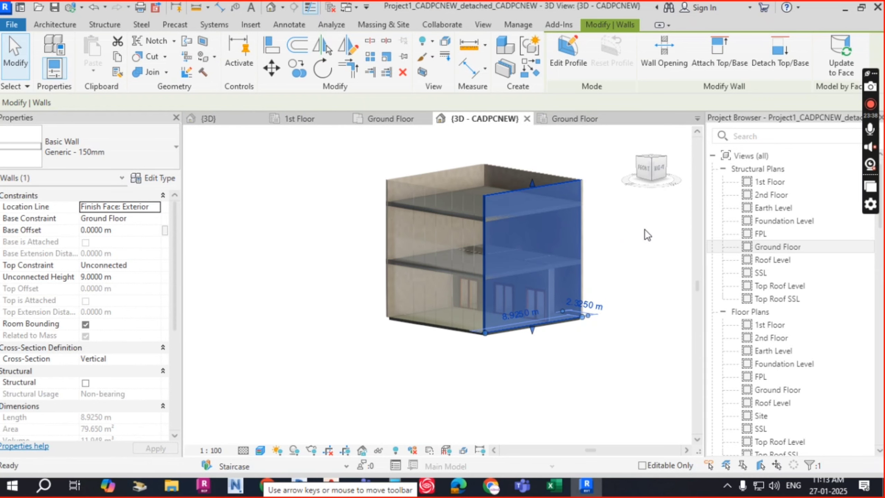
pyautogui.click(532, 264)
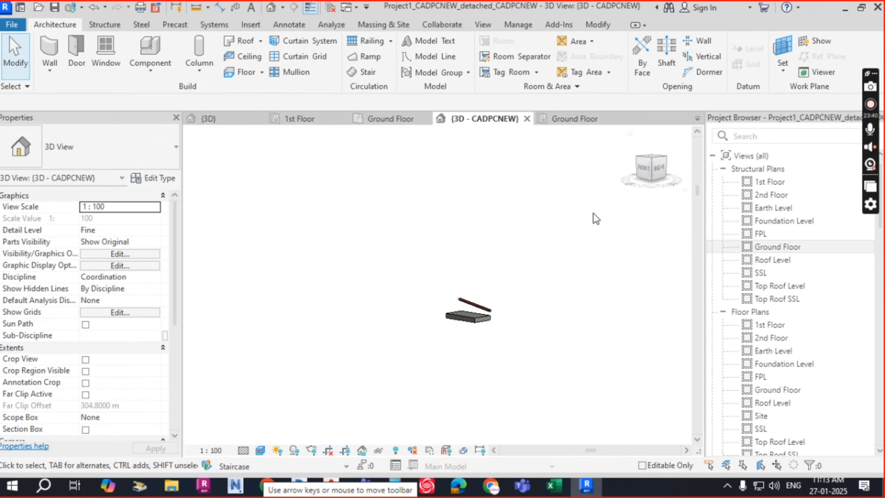
# - Fit the whole model in the 3D view and inspect the box building among the other structures
pyautogui.rightClick(524, 141)
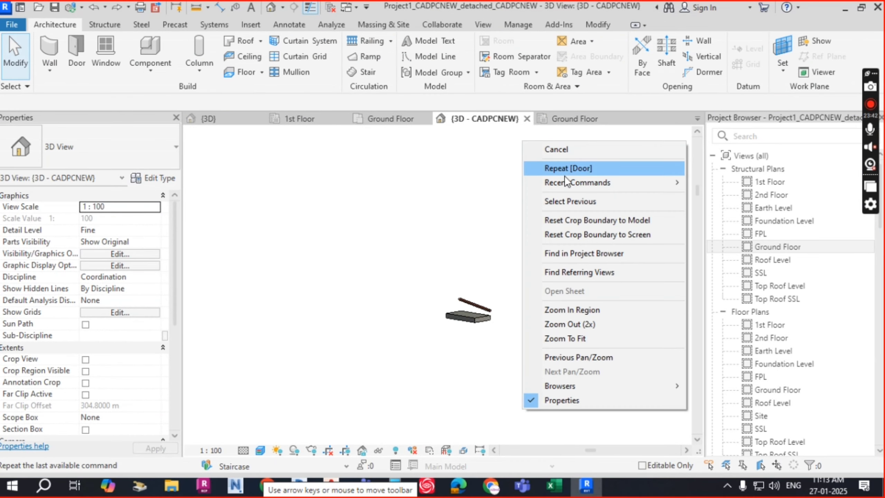
pyautogui.click(562, 149)
pyautogui.rightClick(448, 164)
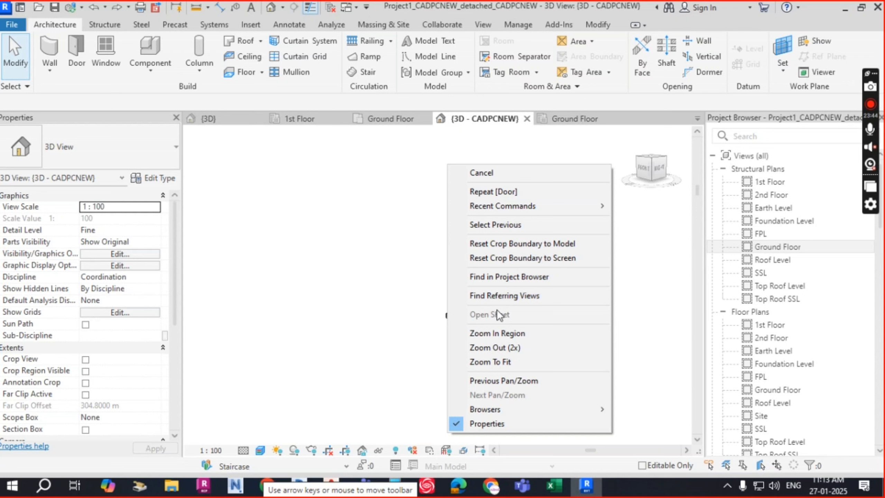
pyautogui.click(496, 361)
pyautogui.scroll(5, 522, 290)
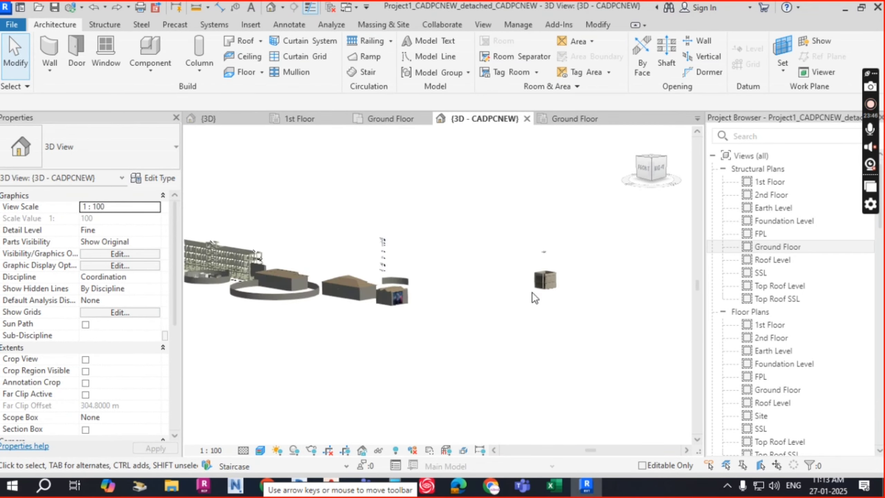
pyautogui.scroll(6, 565, 277)
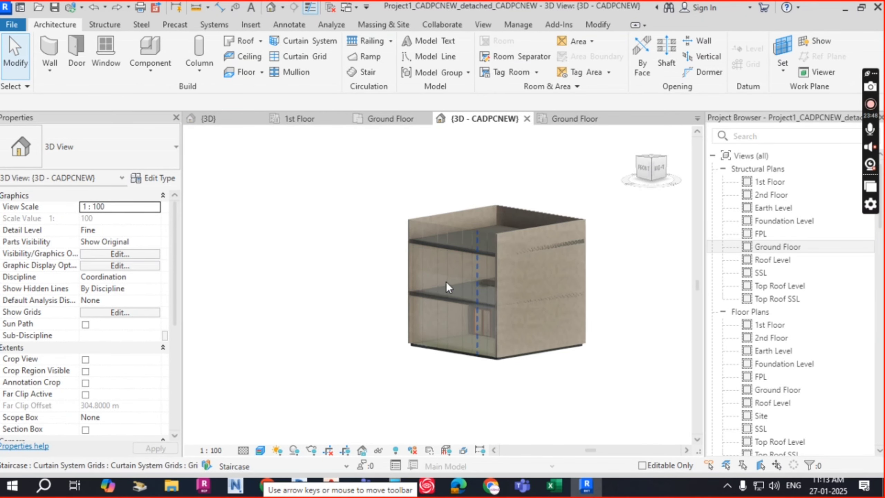
pyautogui.scroll(-6, 446, 282)
pyautogui.keyDown('shift'); pyautogui.moveTo(447, 313); pyautogui.dragTo(488, 329, button='middle'); pyautogui.keyUp('shift')
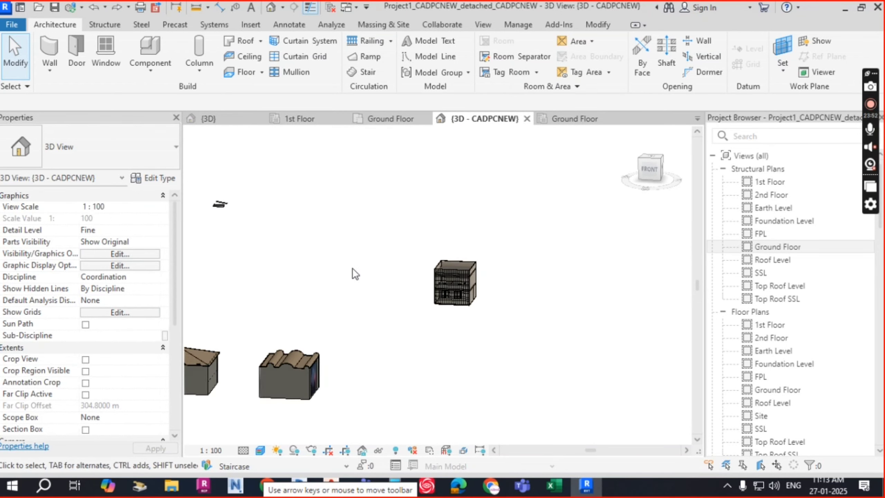
pyautogui.click(575, 119)
pyautogui.scroll(-6, 520, 227)
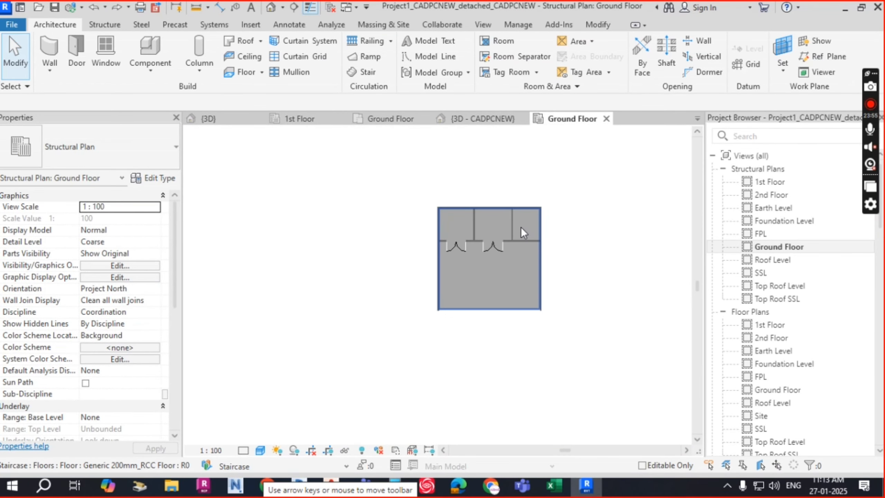
pyautogui.scroll(6, 498, 242)
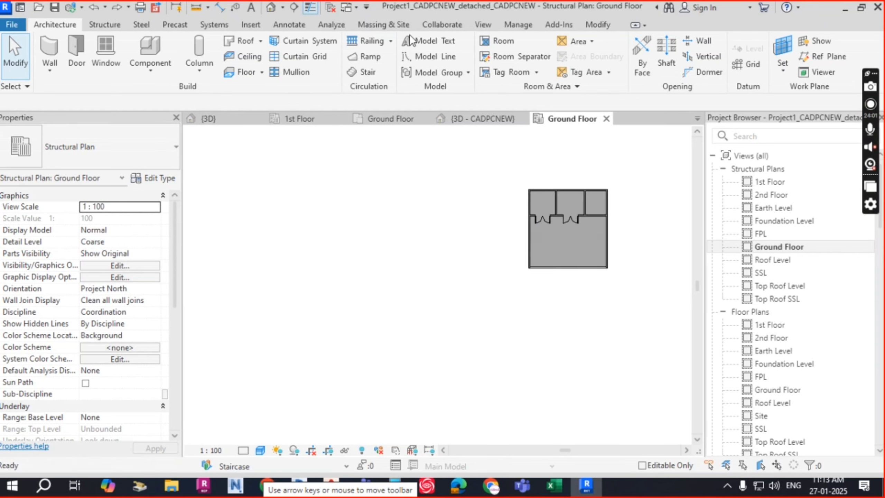
pyautogui.click(387, 26)
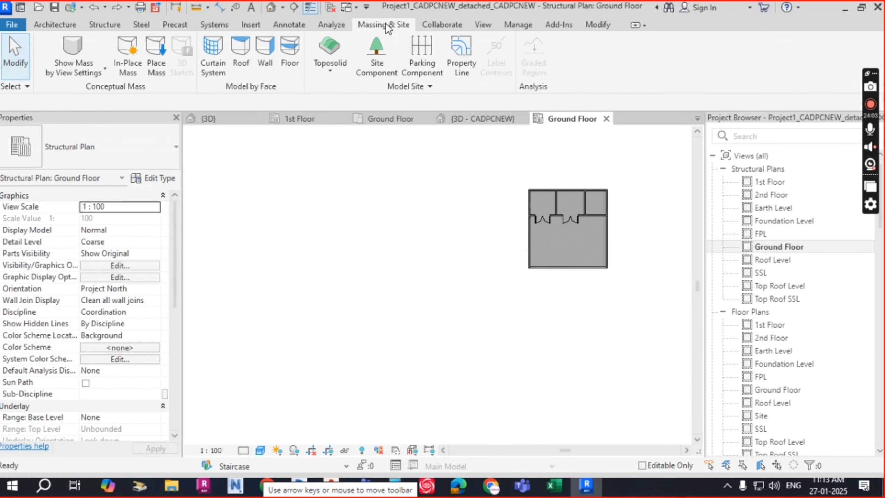
pyautogui.click(155, 66)
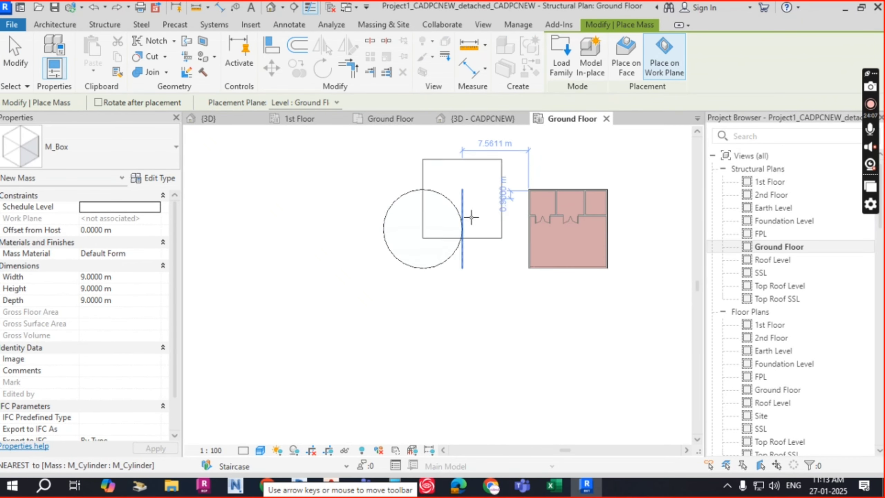
pyautogui.press('Escape')
pyautogui.press('Escape')
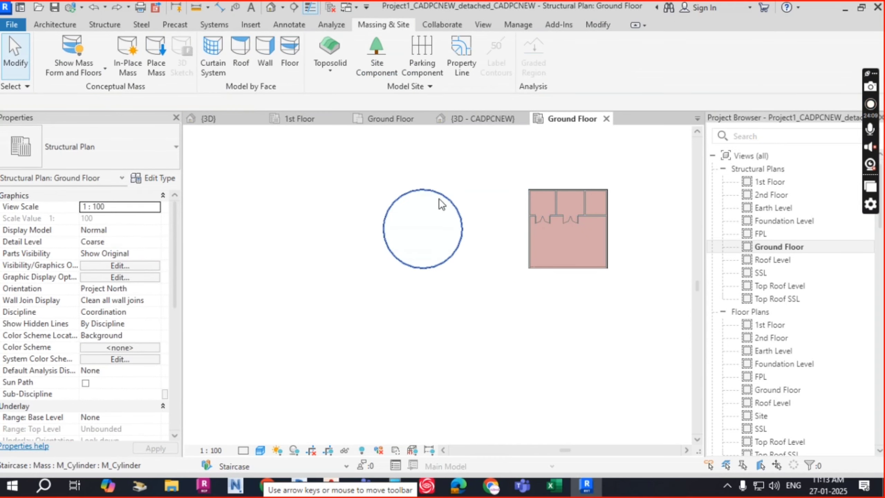
# - Select the M_Cylinder mass in the Ground Floor plan and examine it beside the box building in 3D
pyautogui.click(446, 202)
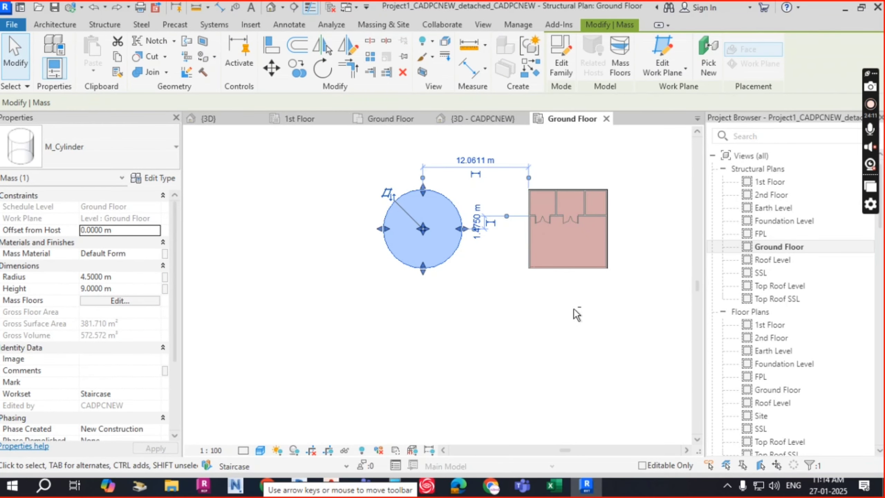
pyautogui.click(500, 118)
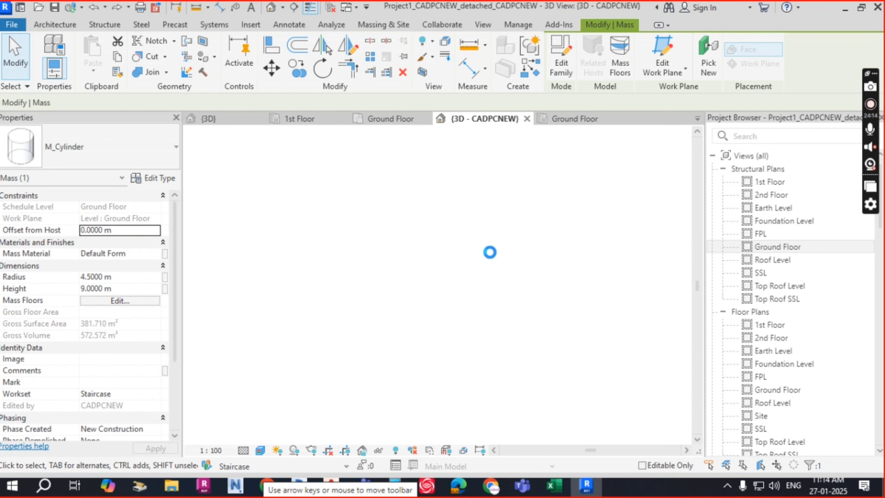
pyautogui.press('Escape')
pyautogui.scroll(2, 396, 296)
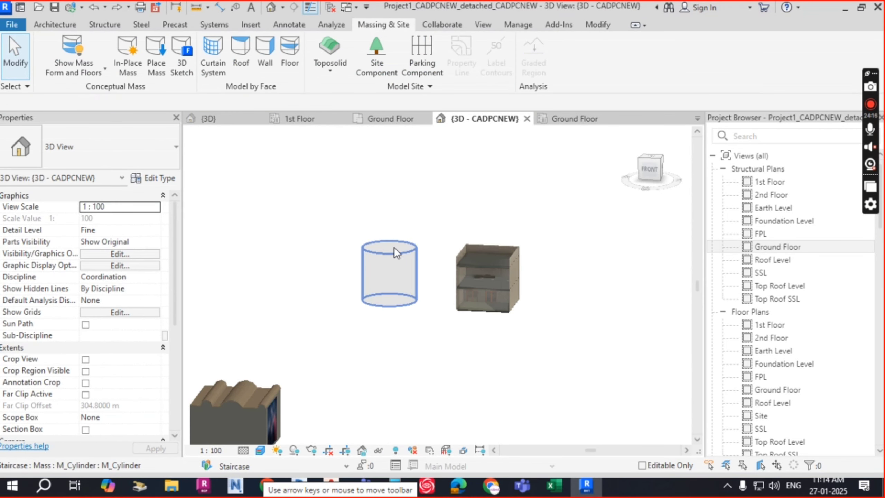
pyautogui.scroll(2, 394, 250)
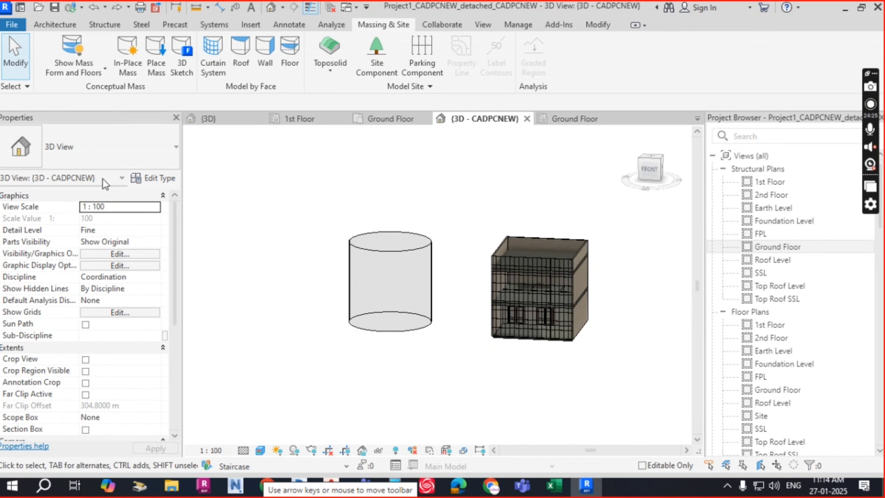
# - Switch the 3D view's mass display to Show Mass by View Settings
pyautogui.click(94, 74)
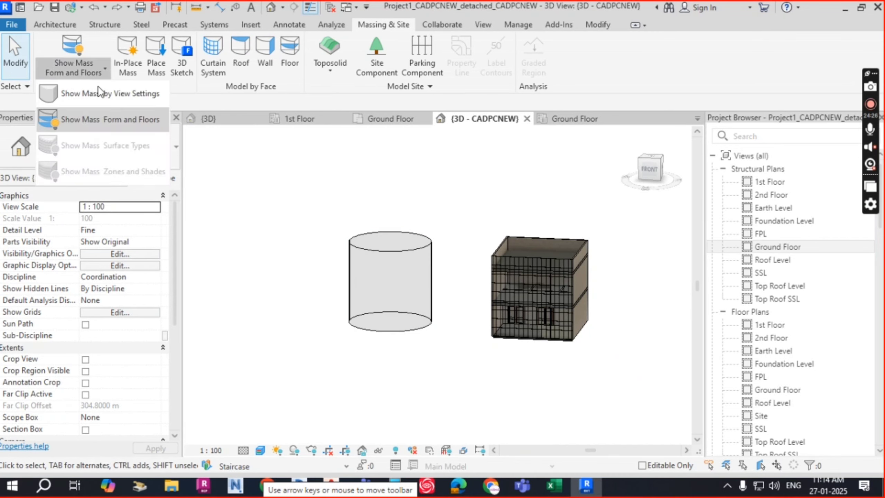
pyautogui.click(103, 119)
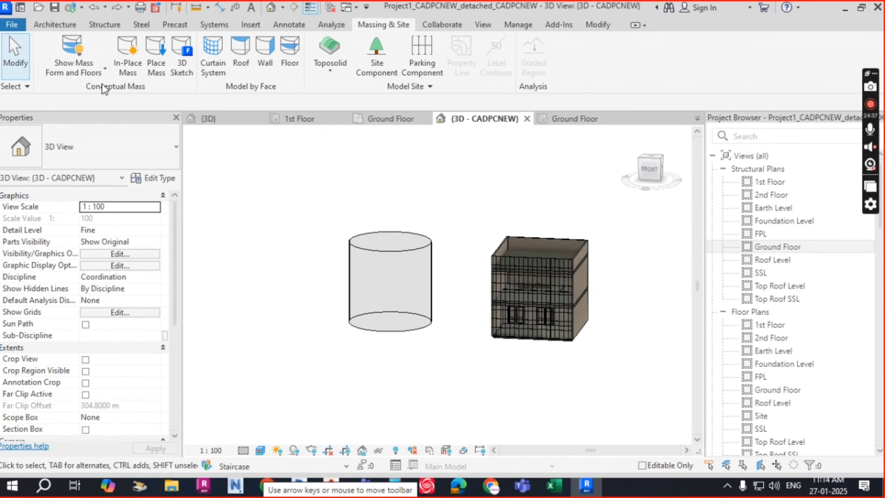
pyautogui.click(84, 73)
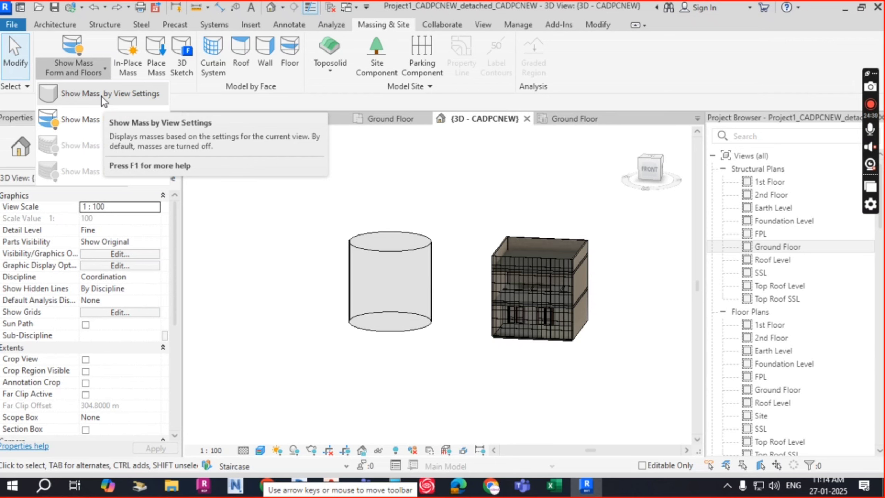
pyautogui.click(111, 95)
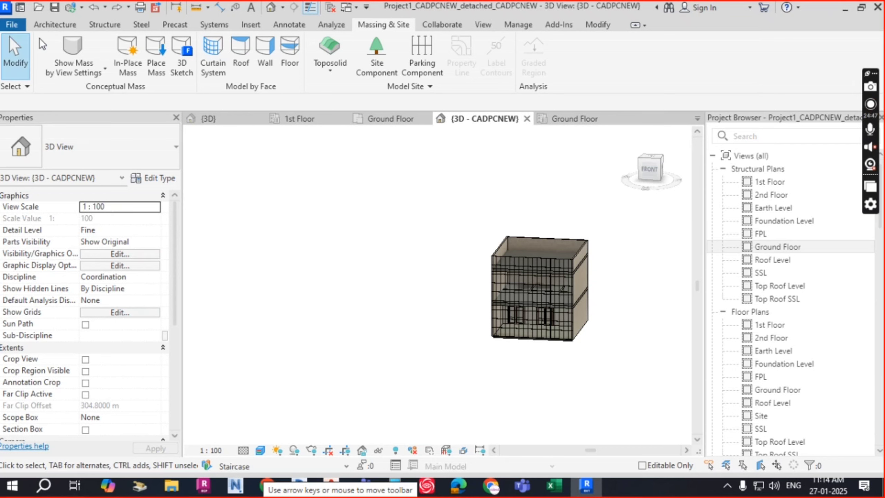
# - Set the mass display back to Show Mass Form and Floors
pyautogui.click(81, 65)
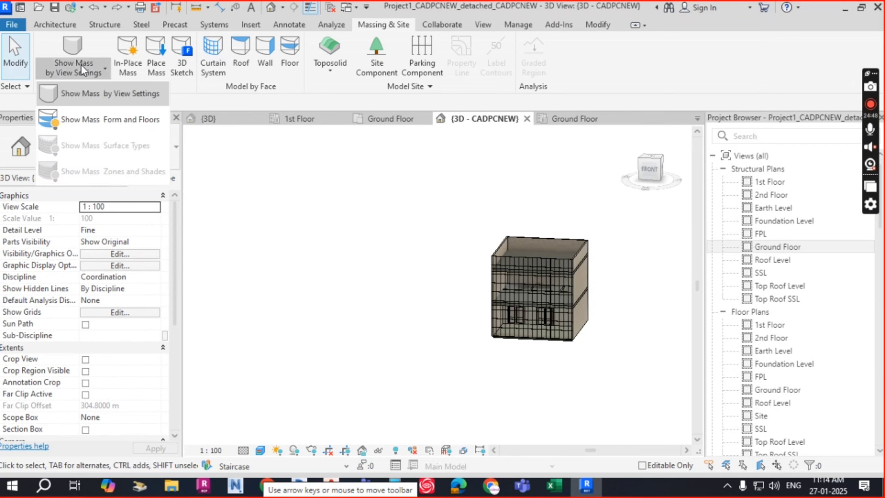
pyautogui.click(97, 121)
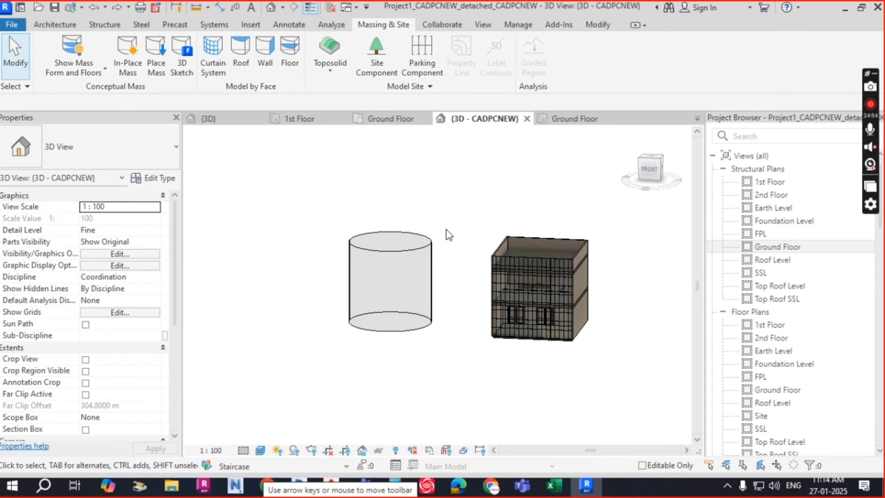
pyautogui.click(92, 73)
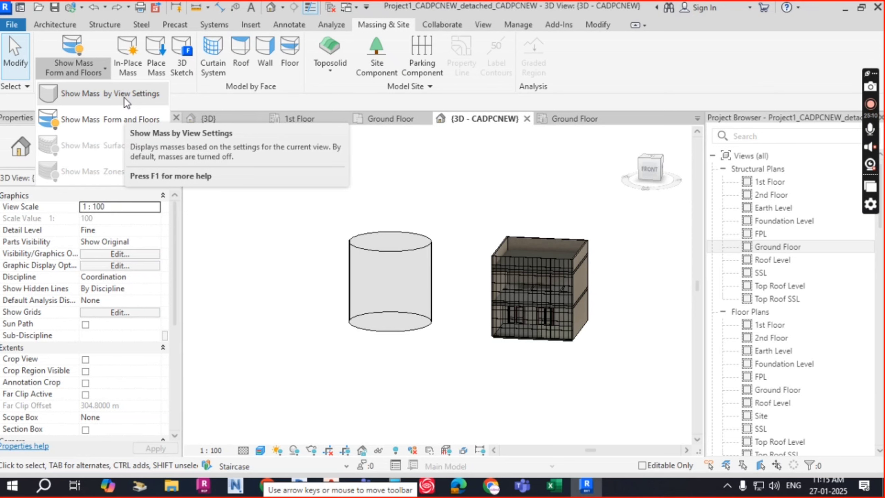
pyautogui.click(430, 193)
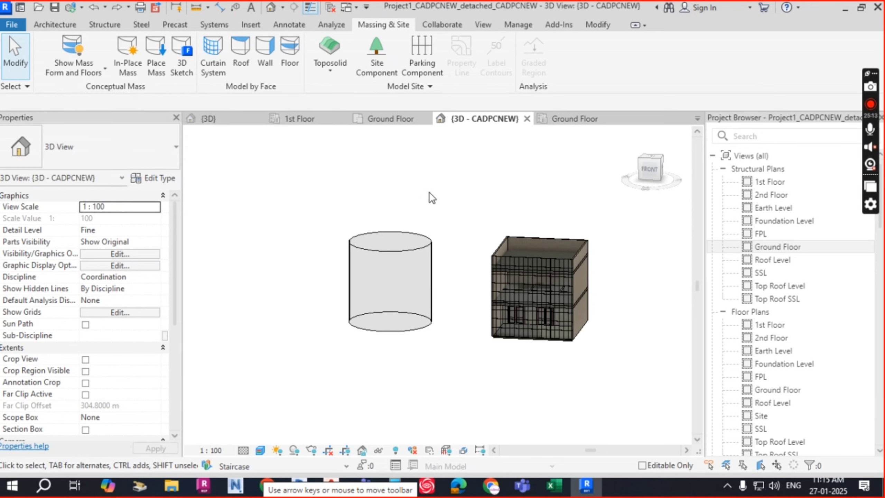
# - Create a 0.5 x 1.0mm curtain system on the curved side face of the M_Cylinder mass
pyautogui.scroll(3, 436, 256)
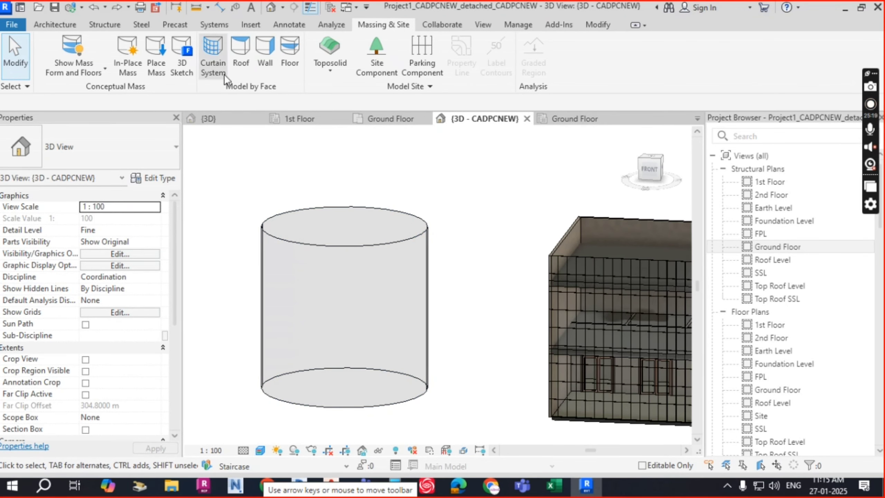
pyautogui.click(219, 64)
pyautogui.click(381, 264)
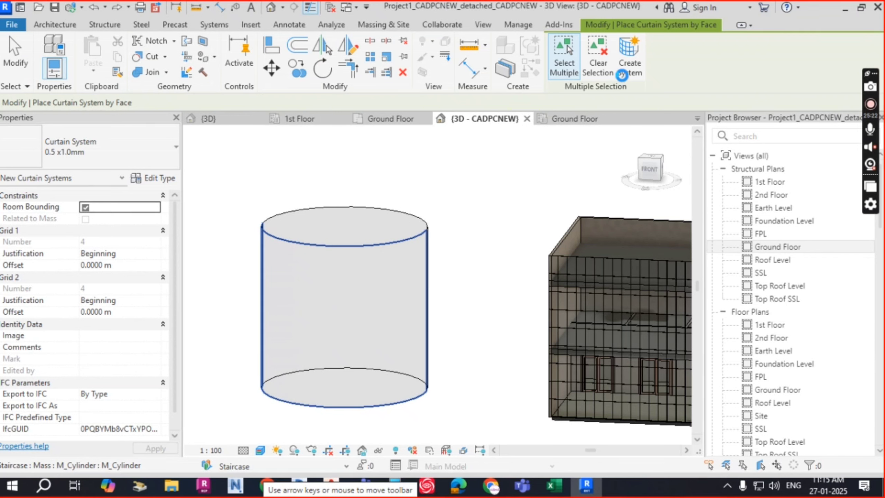
pyautogui.click(632, 73)
pyautogui.click(636, 78)
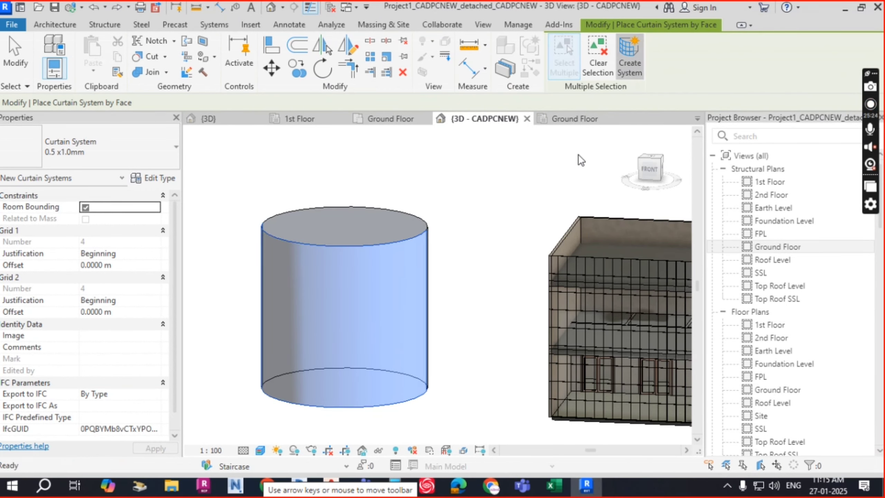
pyautogui.click(421, 336)
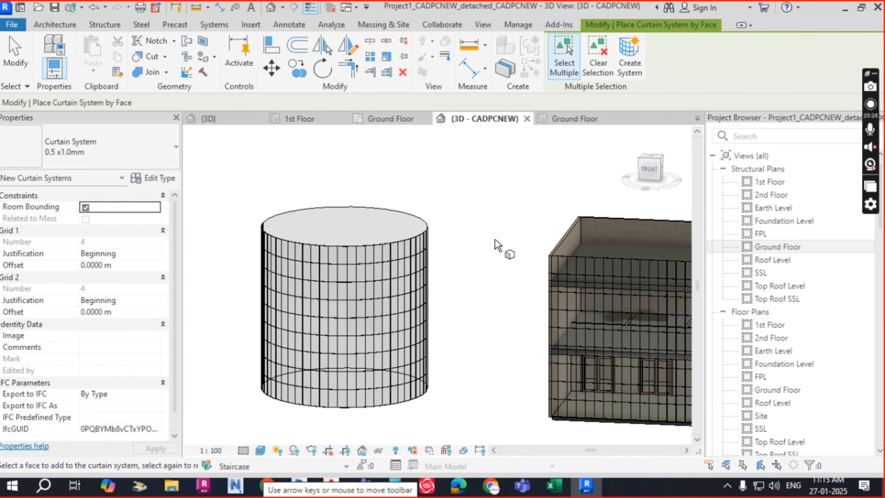
# - Create a 0.5 x1.0mm curtain system on the uncovered half of the cylinder mass's curved side
pyautogui.keyDown('shift'); pyautogui.moveTo(495, 240); pyautogui.dragTo(530, 275, button='middle'); pyautogui.keyUp('shift')
pyautogui.scroll(-2, 433, 282)
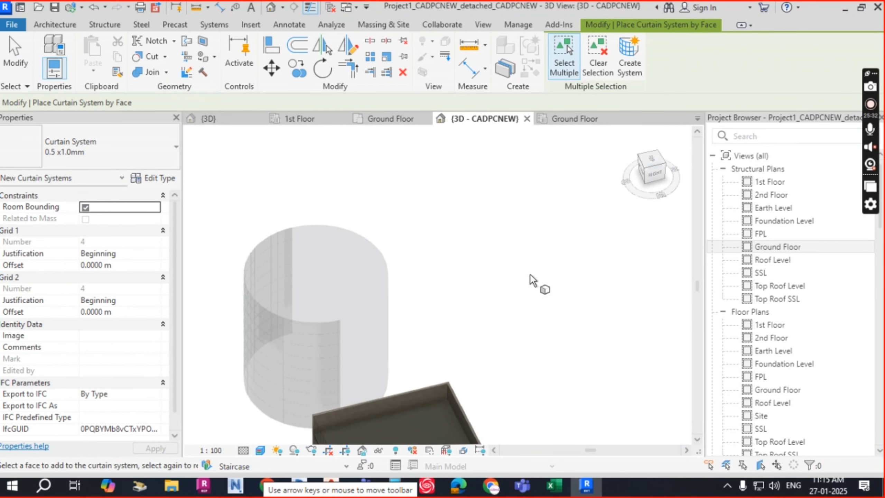
pyautogui.click(390, 267)
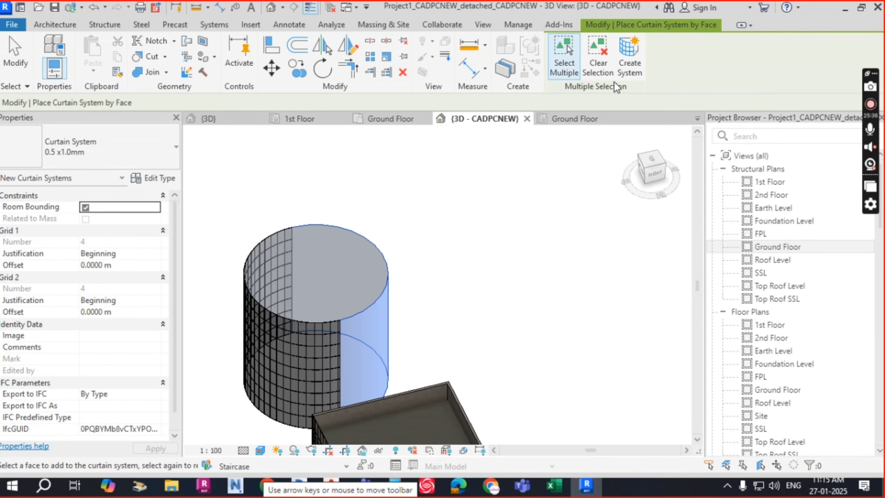
pyautogui.click(632, 62)
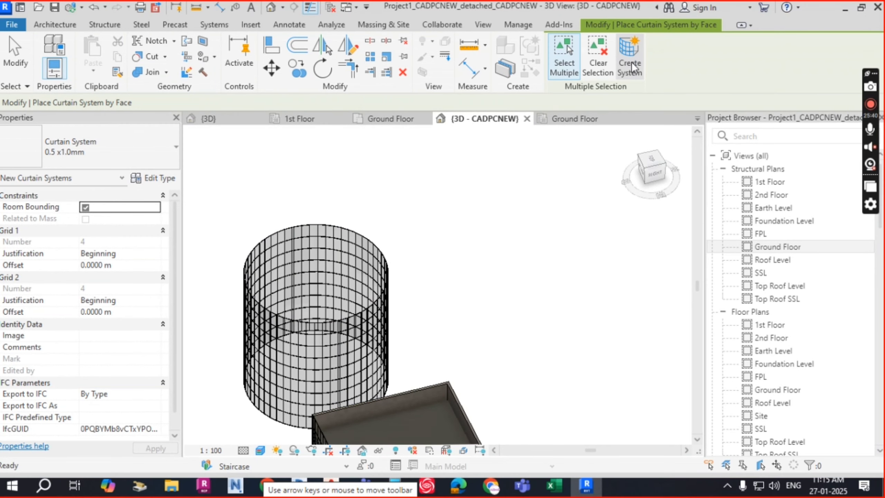
pyautogui.scroll(-3, 434, 251)
pyautogui.keyDown('shift'); pyautogui.moveTo(486, 289); pyautogui.dragTo(588, 234, button='middle'); pyautogui.keyUp('shift')
pyautogui.scroll(-3, 427, 272)
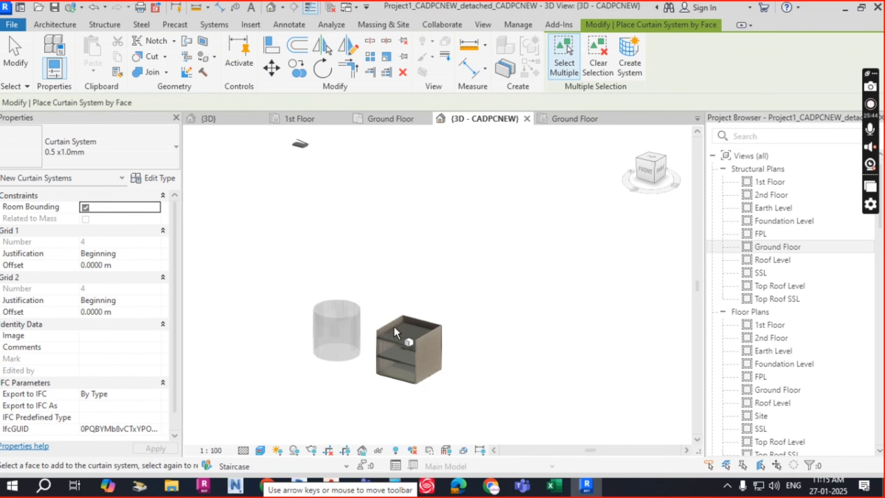
pyautogui.scroll(5, 393, 326)
pyautogui.moveTo(361, 275); pyautogui.dragTo(520, 242, button='middle')
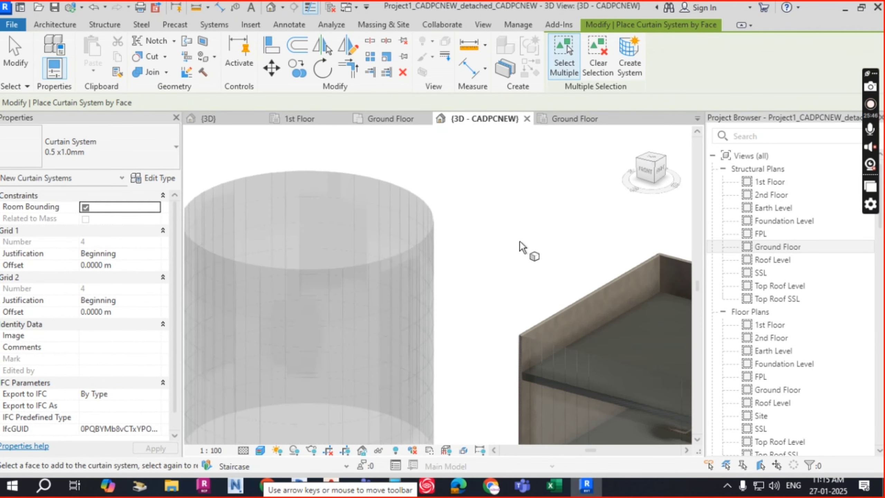
pyautogui.scroll(-2, 520, 242)
pyautogui.press('Escape')
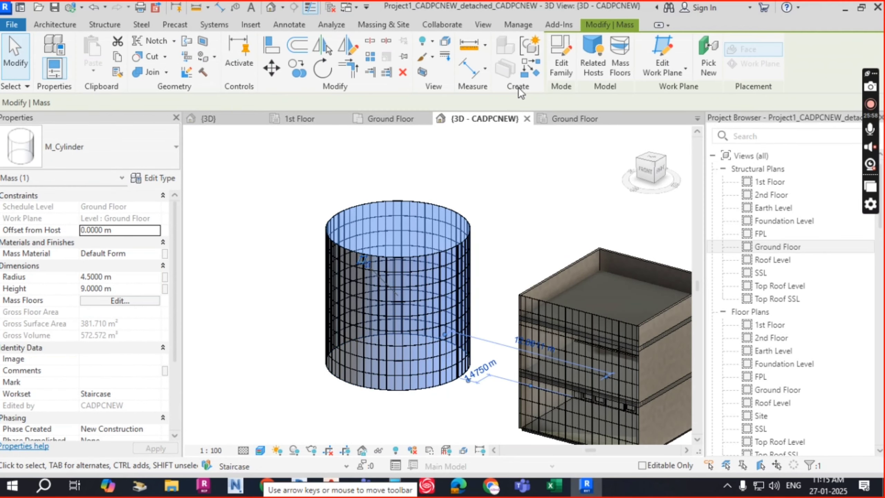
# - Add mass floors to the cylinder mass at the Ground Floor, 1st Floor and 2nd Floor levels
pyautogui.click(619, 64)
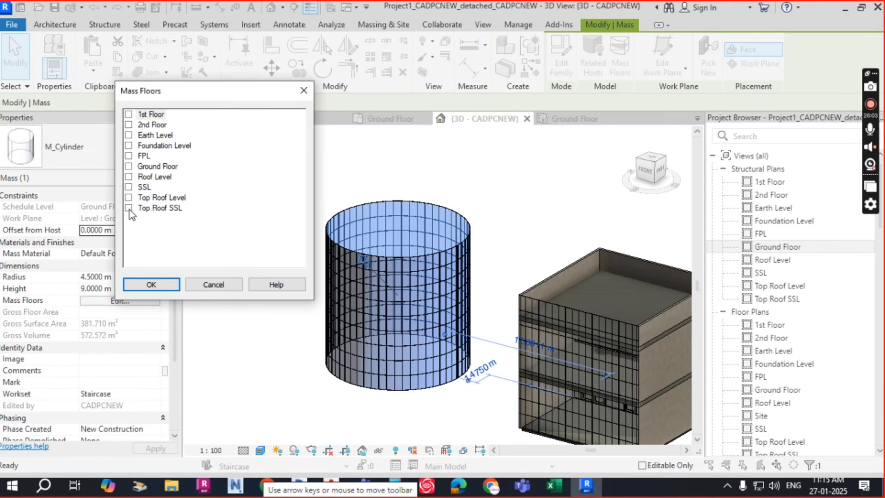
pyautogui.click(128, 167)
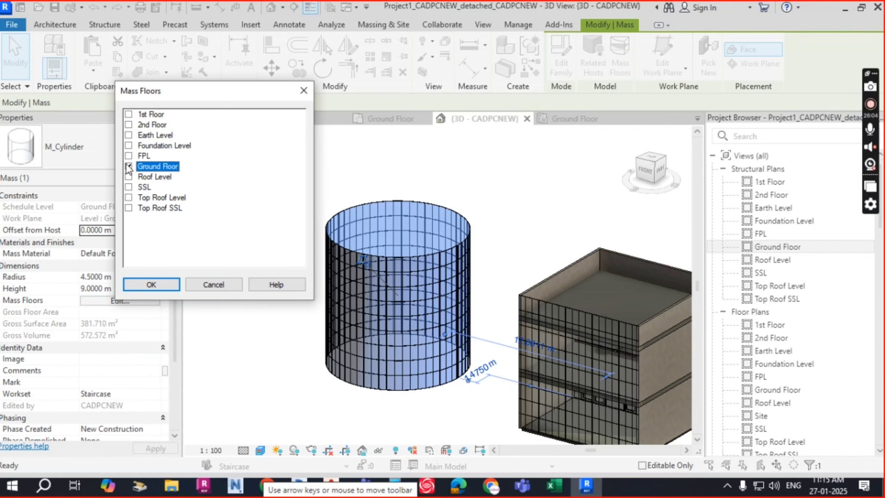
pyautogui.click(129, 115)
pyautogui.click(128, 125)
pyautogui.click(152, 285)
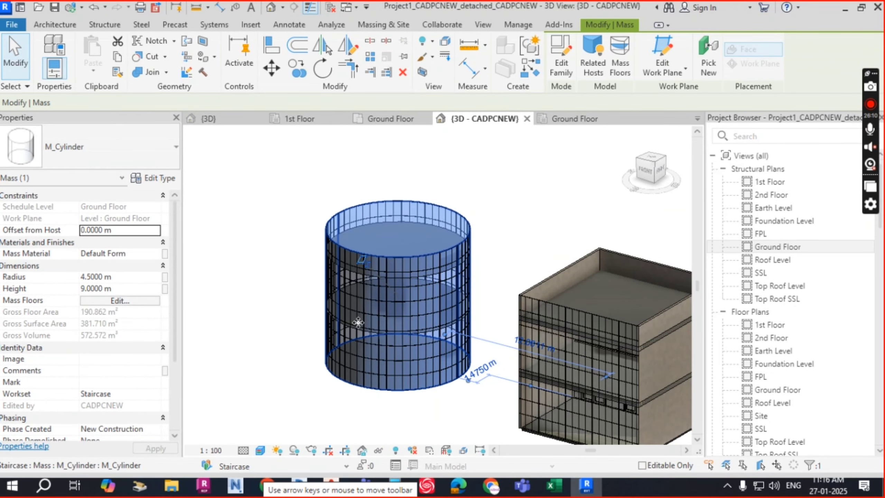
pyautogui.scroll(4, 358, 322)
pyautogui.scroll(-2, 351, 325)
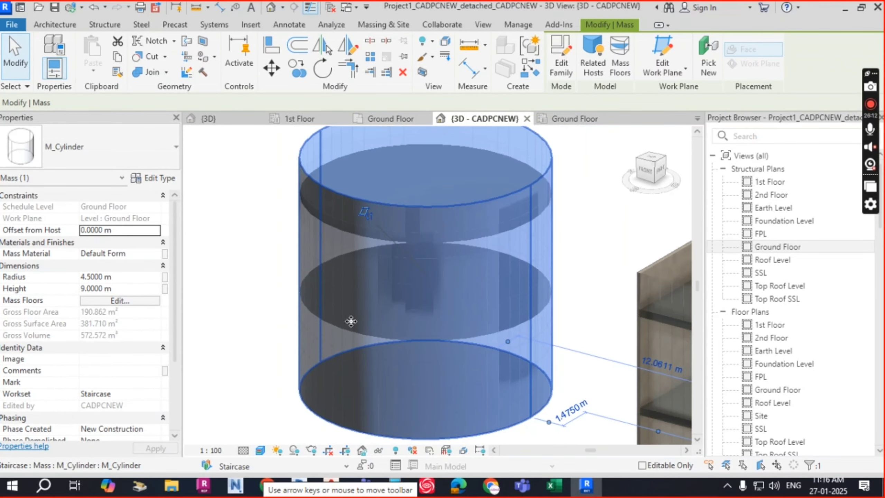
pyautogui.press('Escape')
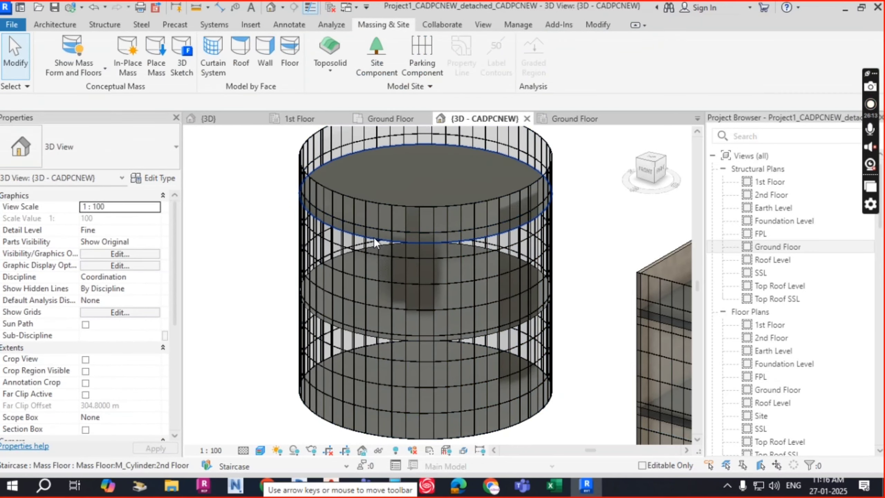
# - Create Generic 300mm_RCC floors by face on the cylinder's 2nd Floor, 1st Floor and Ground Floor mass floors
pyautogui.click(288, 58)
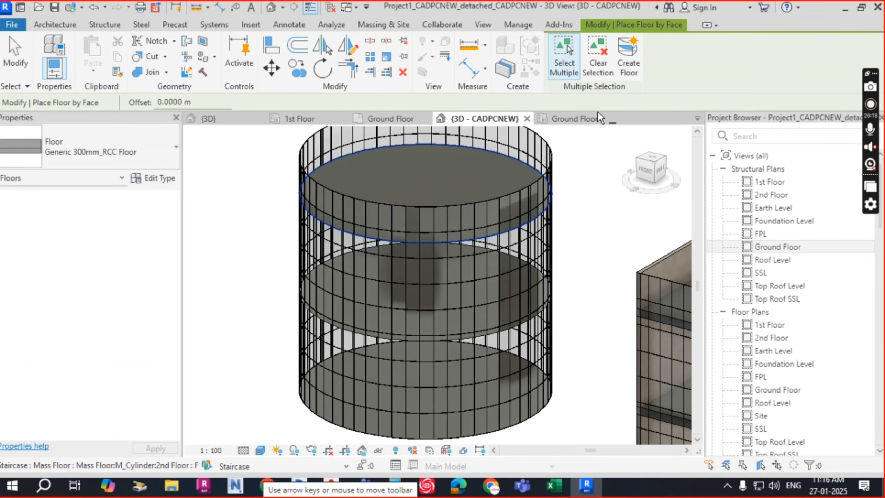
pyautogui.click(628, 63)
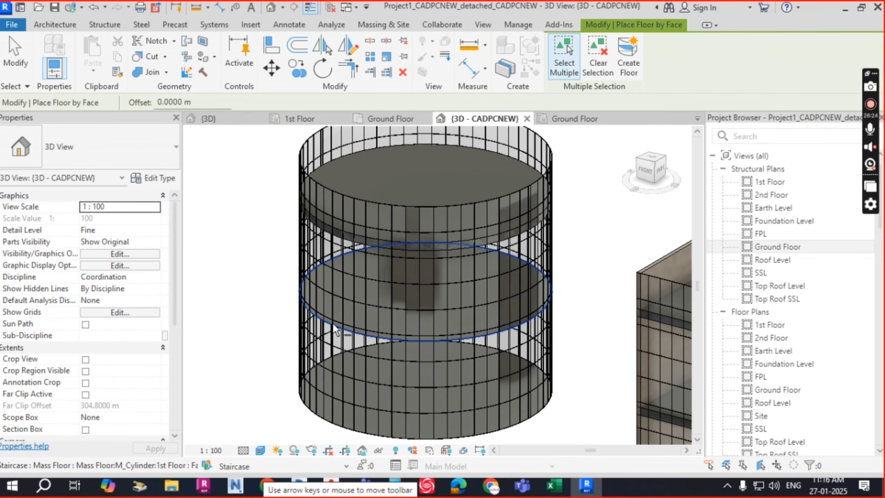
pyautogui.click(333, 322)
pyautogui.click(632, 66)
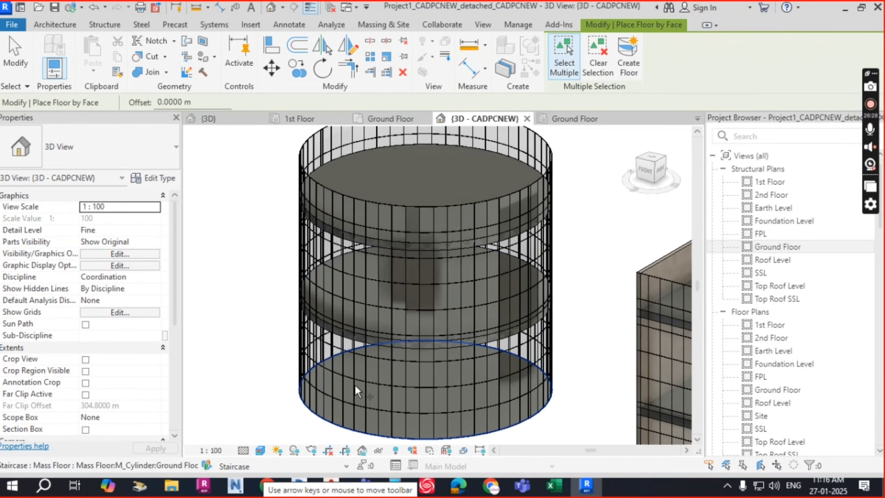
pyautogui.click(629, 65)
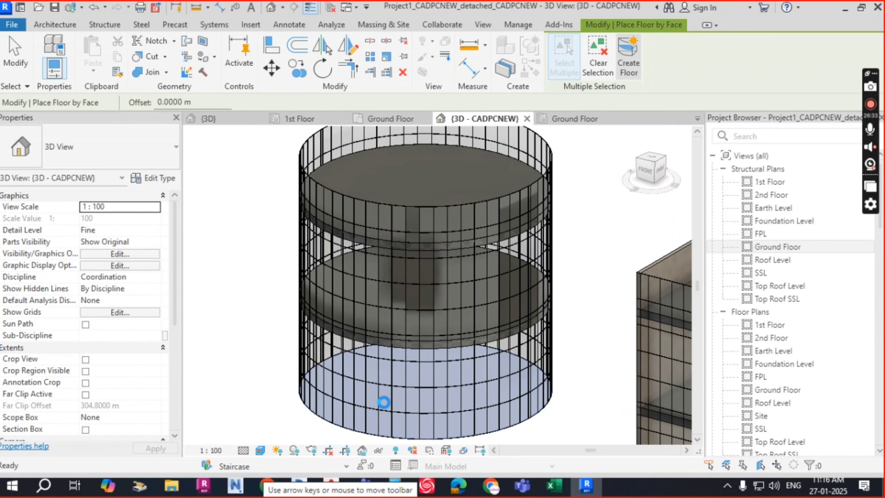
pyautogui.press('Escape')
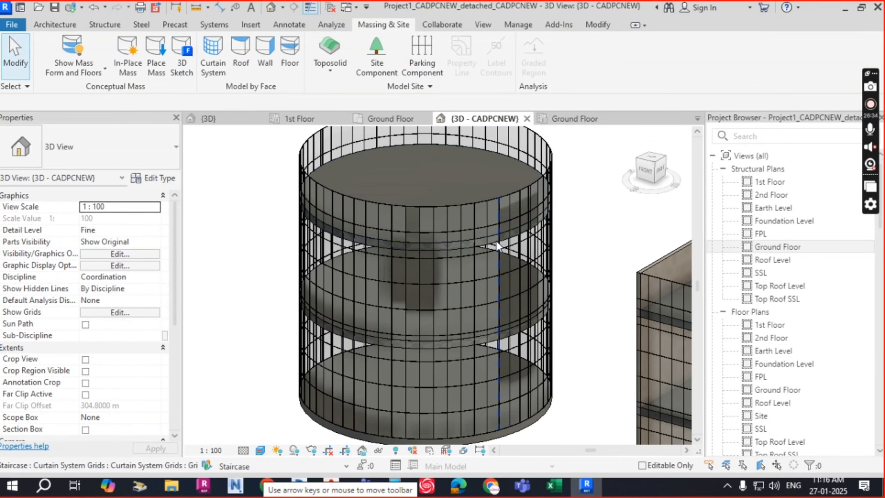
# - Check the finished cylinder in 3D and open the Ground Floor structural plan around it
pyautogui.scroll(-3, 544, 170)
pyautogui.scroll(1, 473, 200)
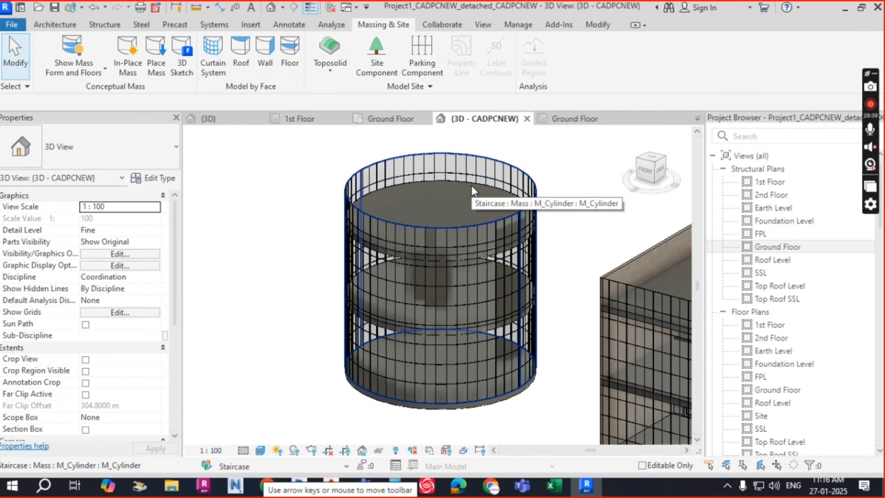
pyautogui.keyDown('shift'); pyautogui.moveTo(573, 326); pyautogui.dragTo(552, 285, button='middle'); pyautogui.keyUp('shift')
pyautogui.moveTo(660, 335); pyautogui.dragTo(531, 261, button='middle')
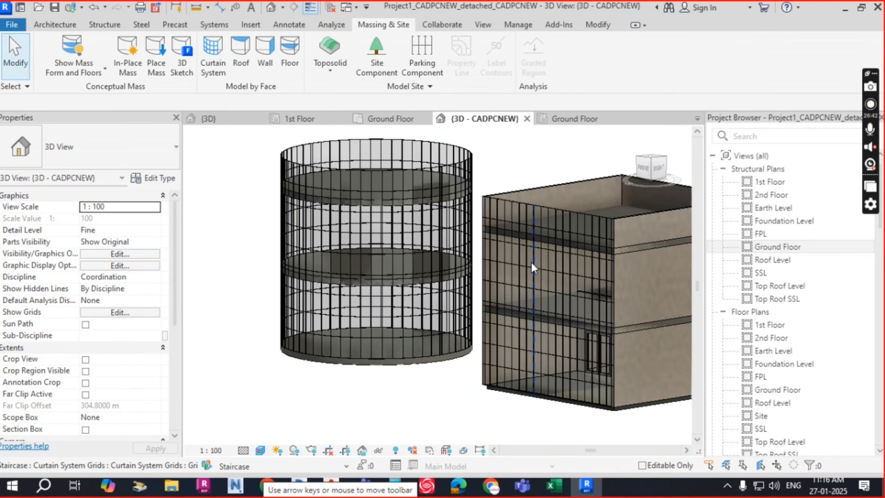
pyautogui.click(582, 118)
pyautogui.scroll(4, 415, 202)
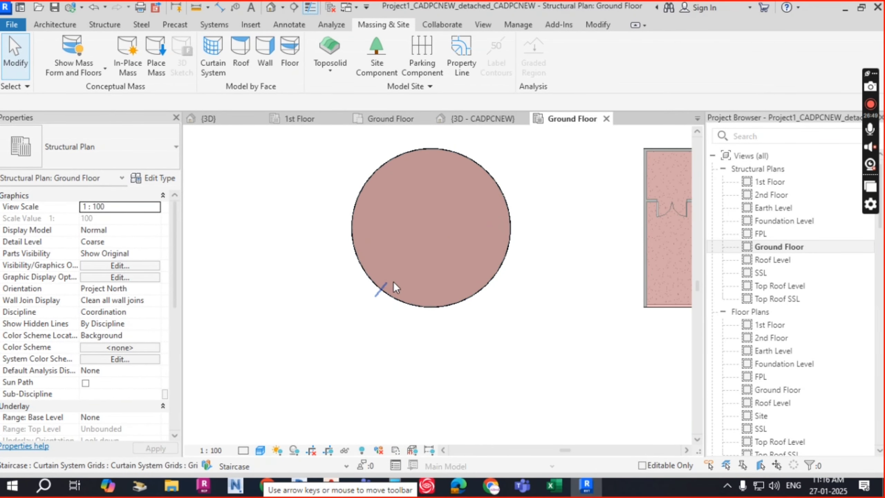
pyautogui.click(60, 25)
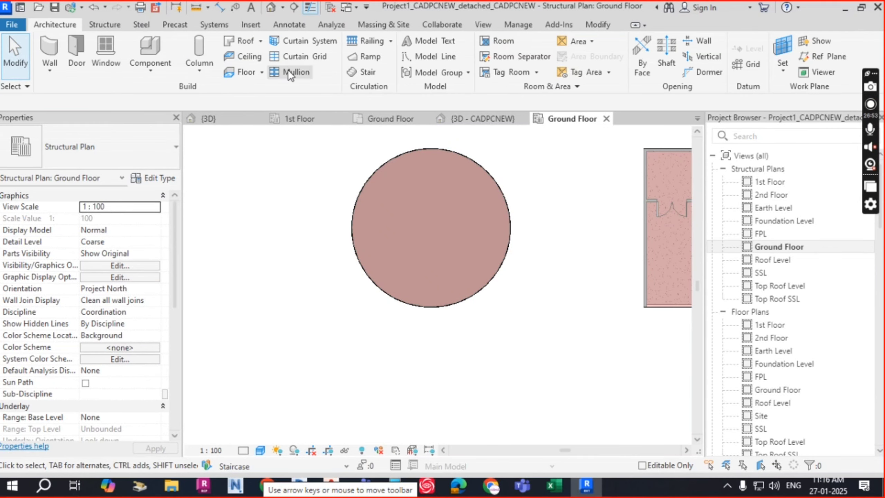
pyautogui.click(307, 41)
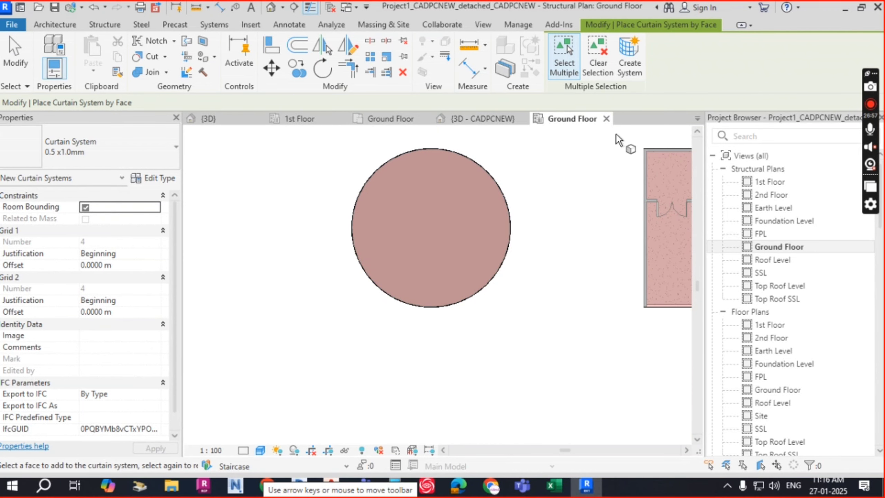
pyautogui.click(157, 144)
pyautogui.click(157, 144)
pyautogui.press('Escape')
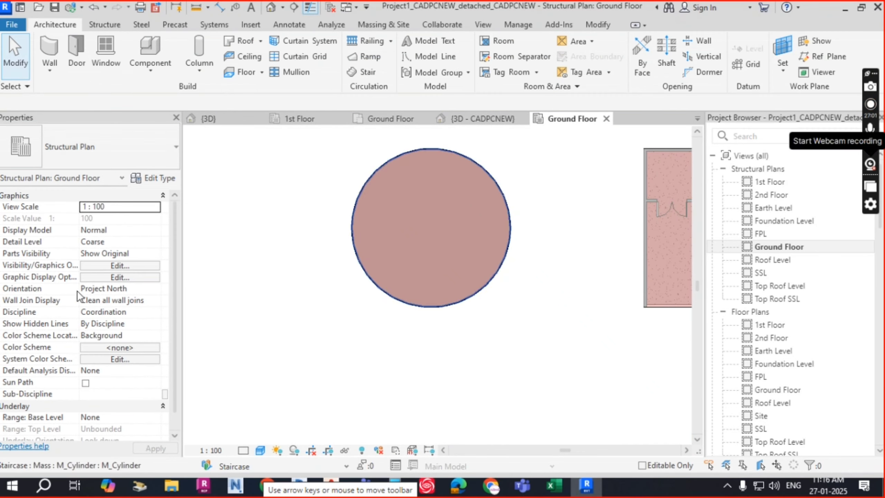
# - Draw a circular Curtain Wall from Ground Floor up to 1st Floor, with a radius of about 5.8 m, below the cylinder in plan
pyautogui.press('w')
pyautogui.press('a')
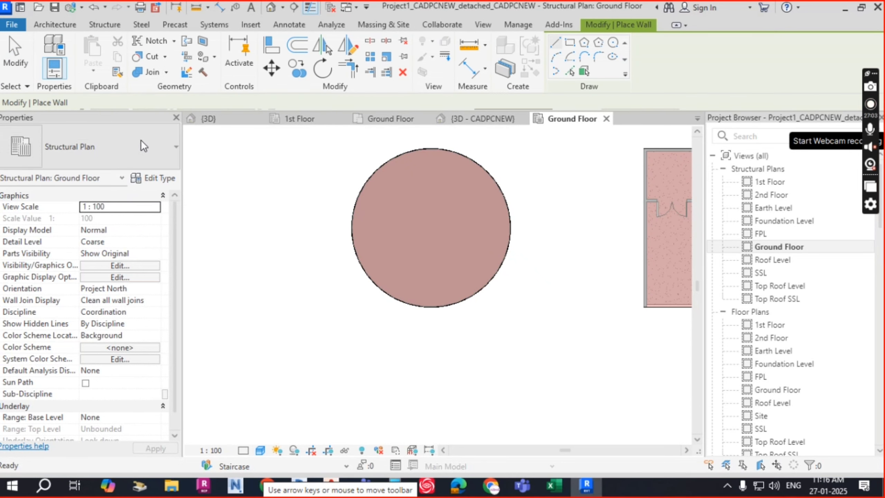
pyautogui.click(135, 147)
pyautogui.scroll(-3, 52, 292)
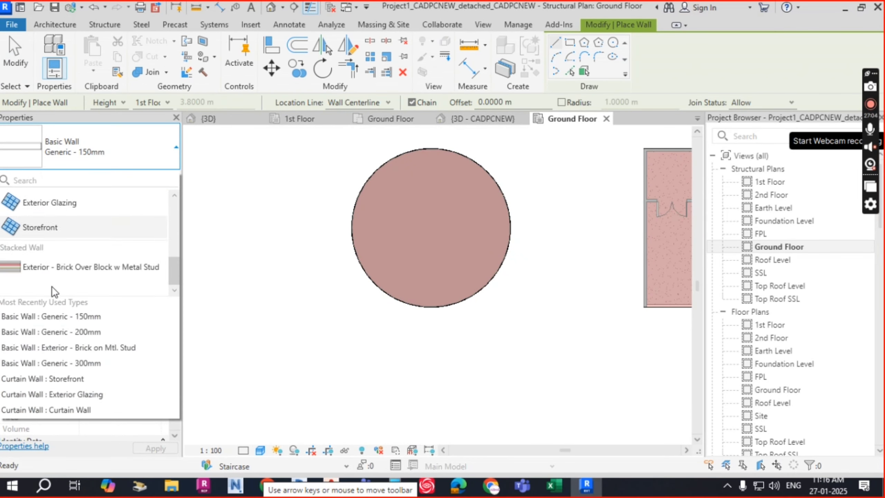
pyautogui.scroll(2, 63, 230)
pyautogui.click(59, 243)
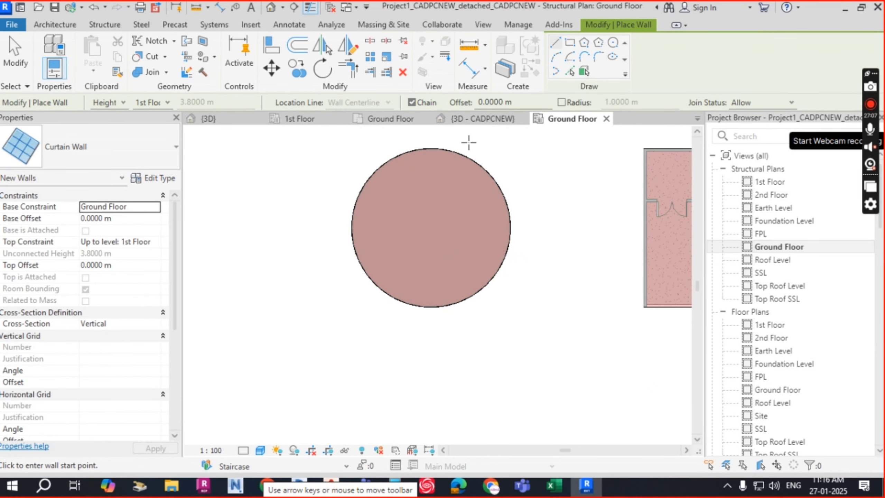
pyautogui.click(613, 43)
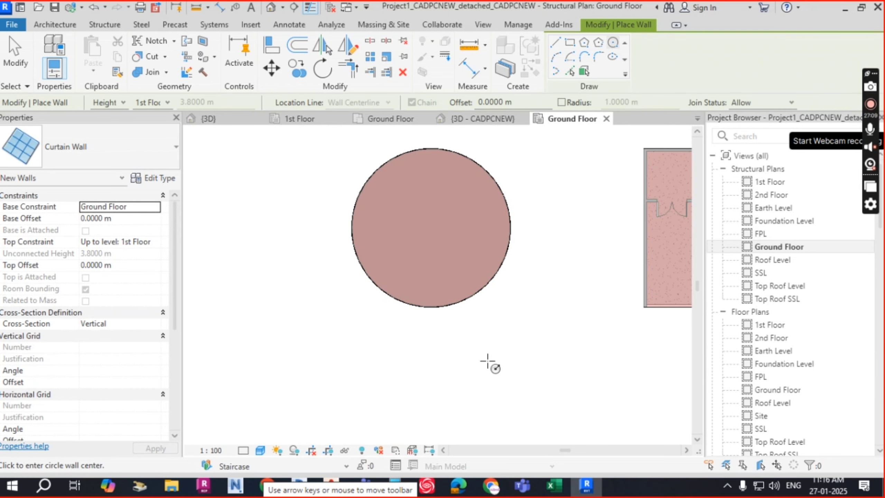
pyautogui.scroll(-2, 499, 333)
pyautogui.click(486, 379)
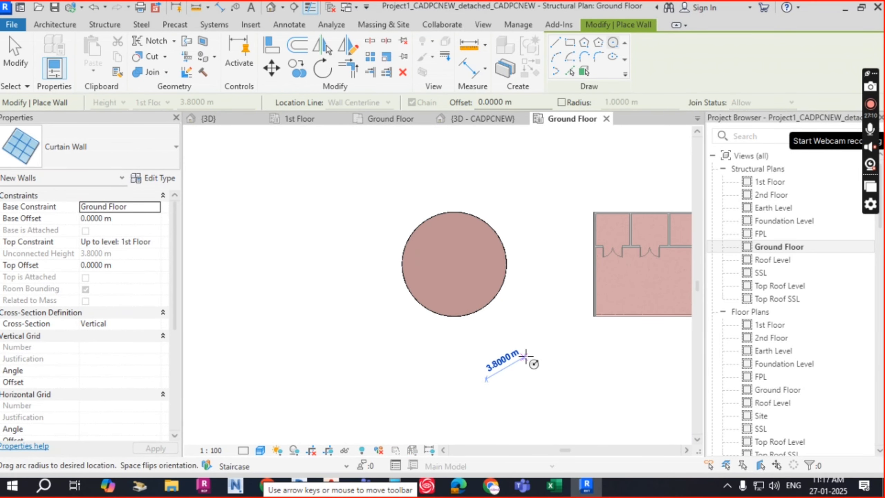
pyautogui.click(547, 348)
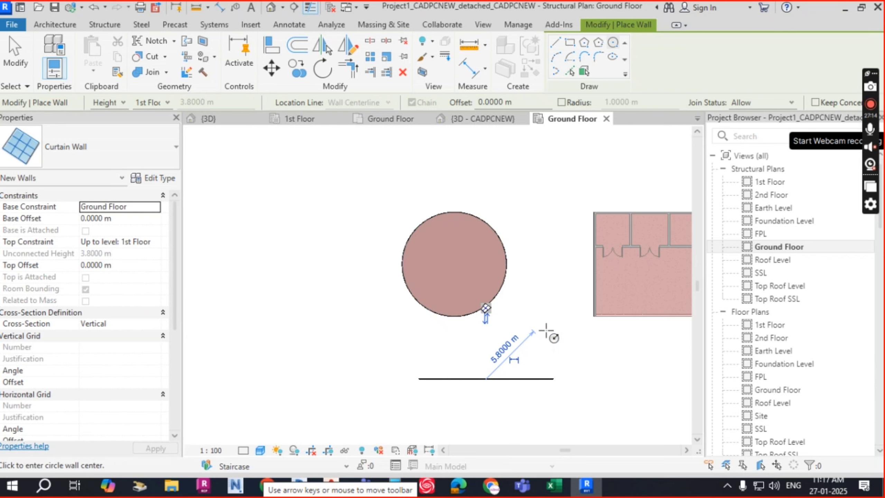
# - Draw a second, smaller circular curtain wall overlapping the upper right part of the first one
pyautogui.click(530, 328)
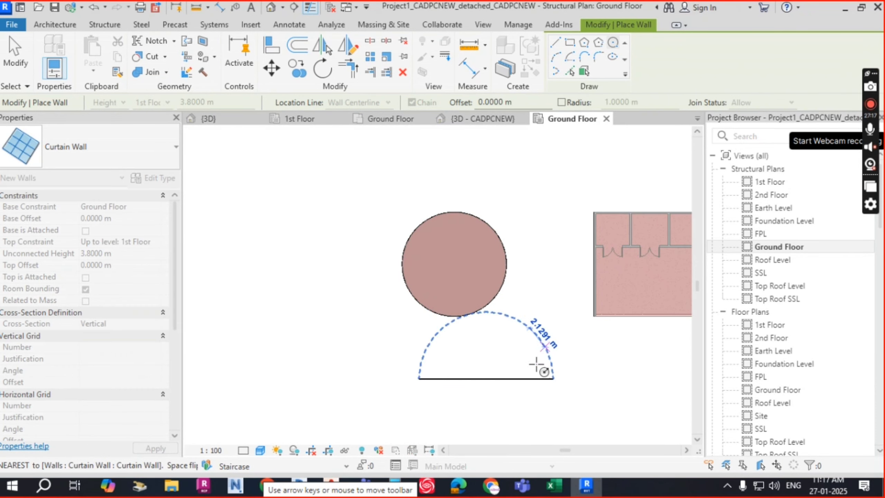
pyautogui.click(562, 328)
pyautogui.press('Escape')
pyautogui.press('Escape')
# - Place curtain grid lines across all segments along the arc of the large circular curtain wall below the cylinder
pyautogui.click(516, 381)
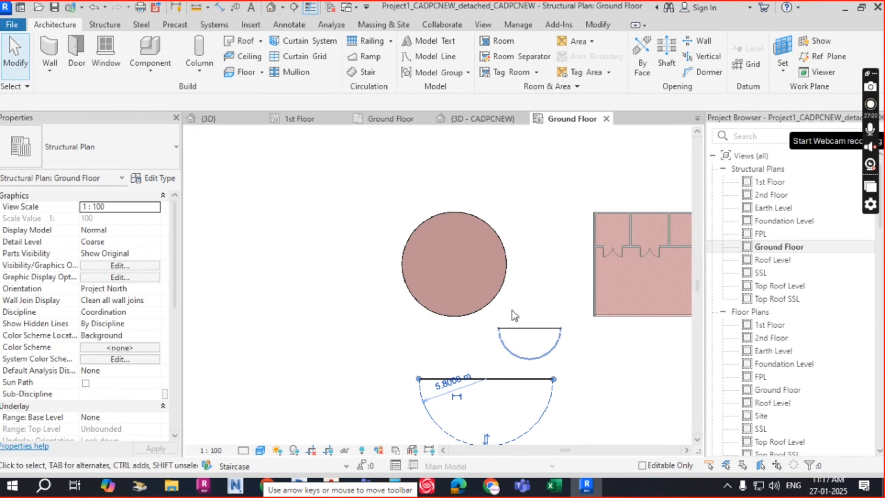
pyautogui.scroll(-2, 512, 309)
pyautogui.click(42, 26)
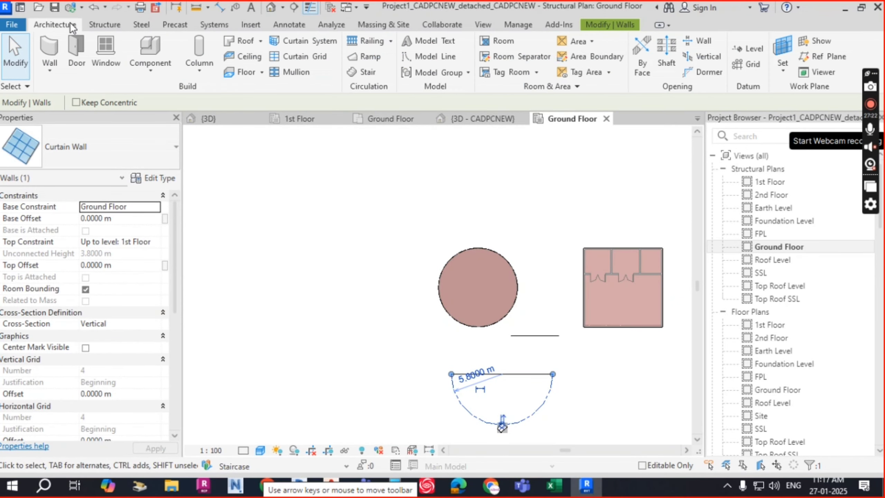
pyautogui.click(311, 55)
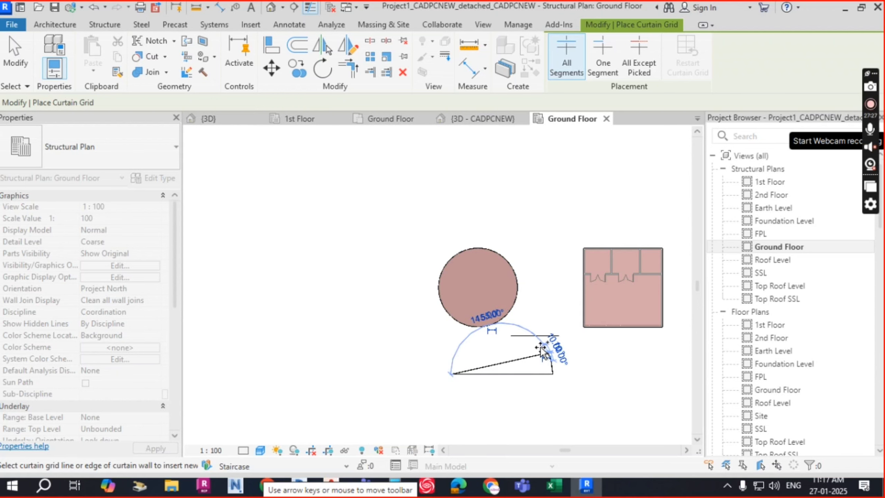
pyautogui.click(520, 329)
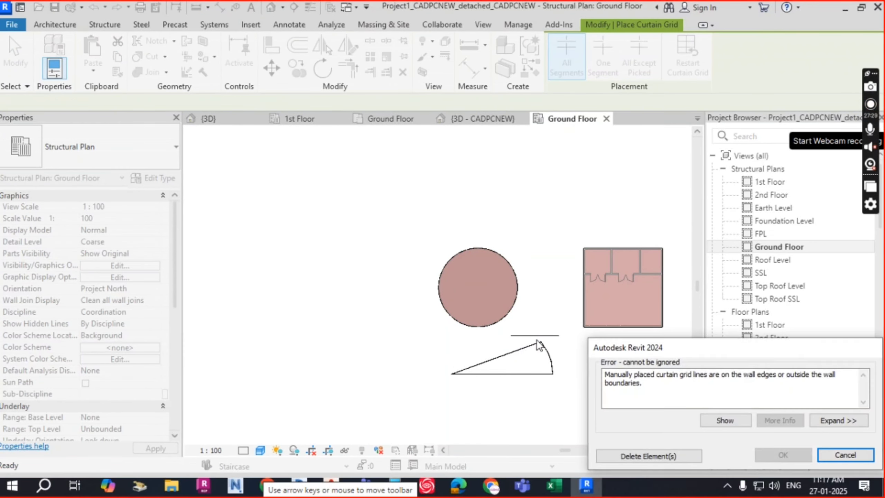
pyautogui.press('Escape')
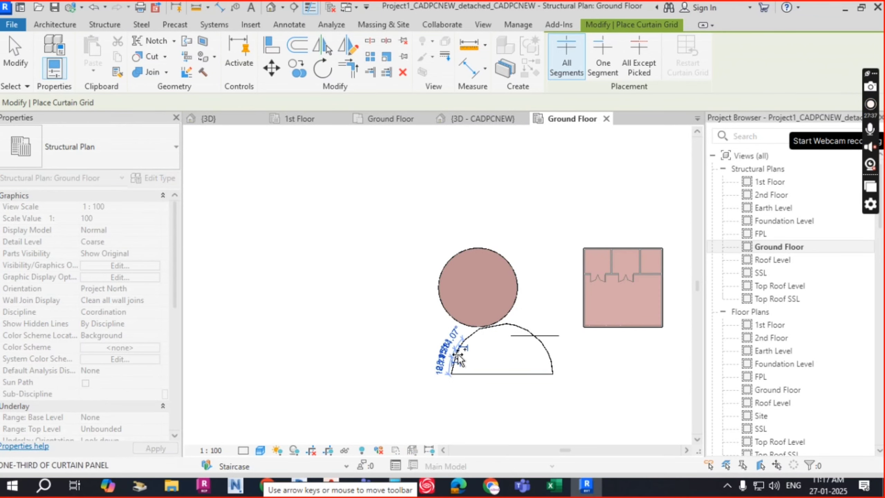
pyautogui.scroll(4, 450, 356)
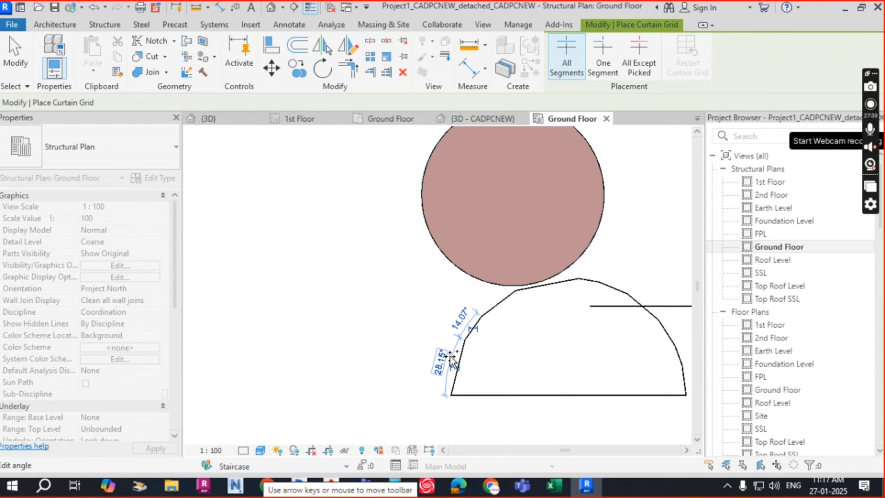
pyautogui.scroll(-2, 370, 341)
pyautogui.press('Escape')
pyautogui.scroll(-1, 586, 371)
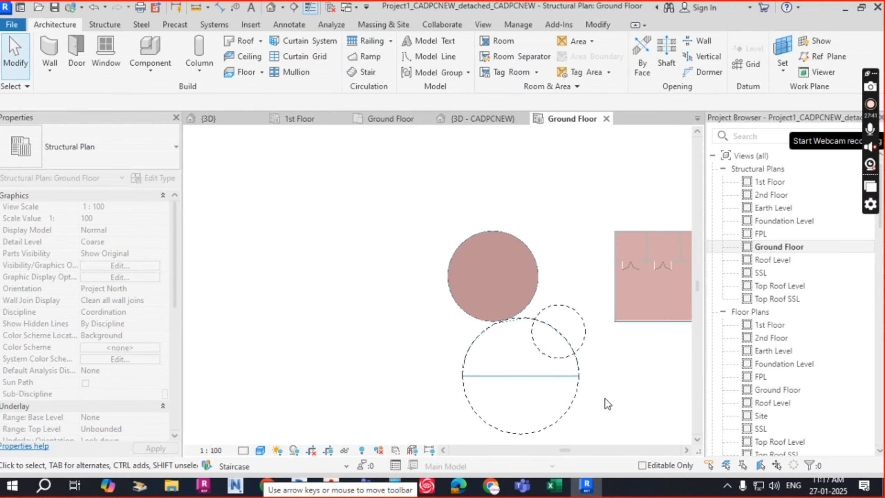
# - Subdivide the wide straight facets of the large curtain wall's arc, near the cylinder and down its left side, with additional curtain grid lines
pyautogui.scroll(3, 575, 272)
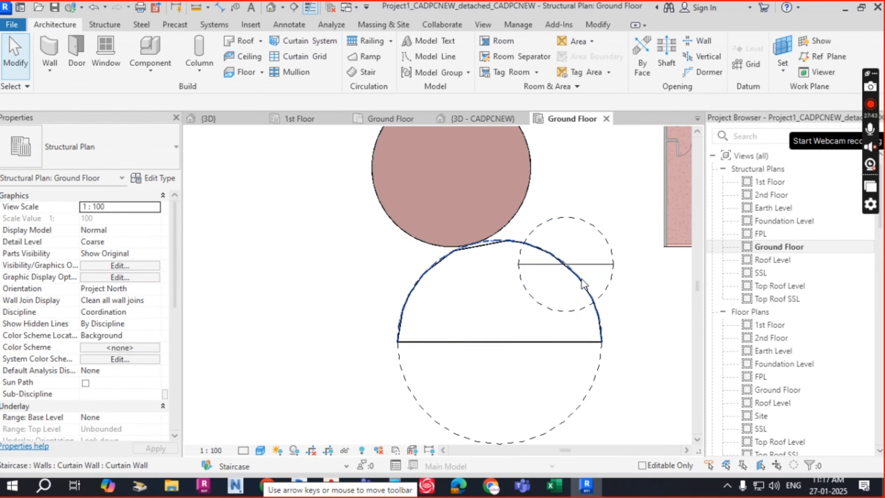
pyautogui.scroll(4, 486, 248)
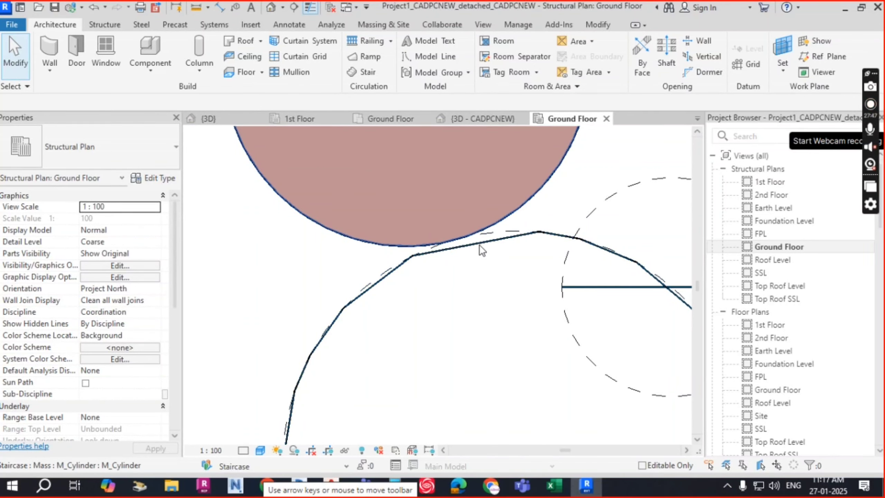
pyautogui.click(310, 57)
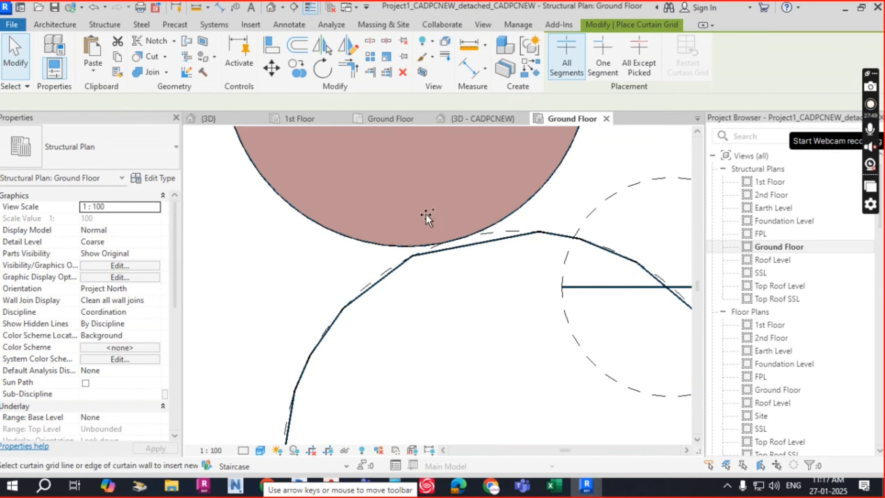
pyautogui.click(475, 240)
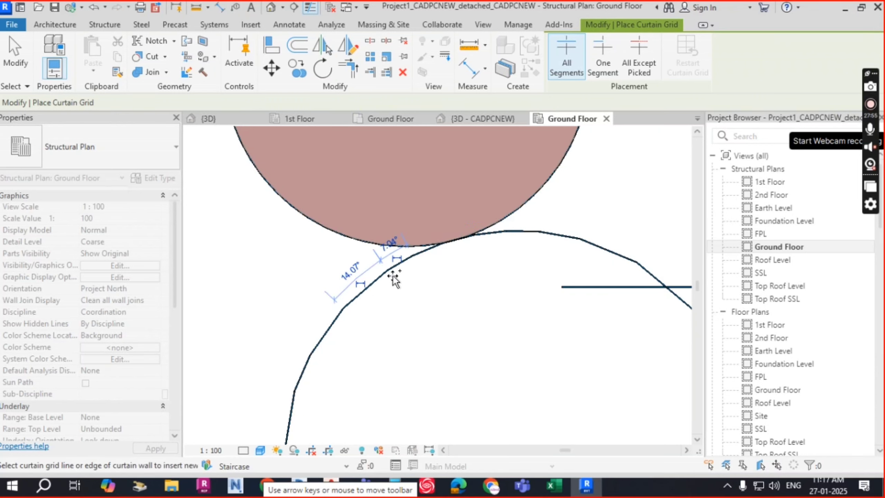
pyautogui.click(371, 290)
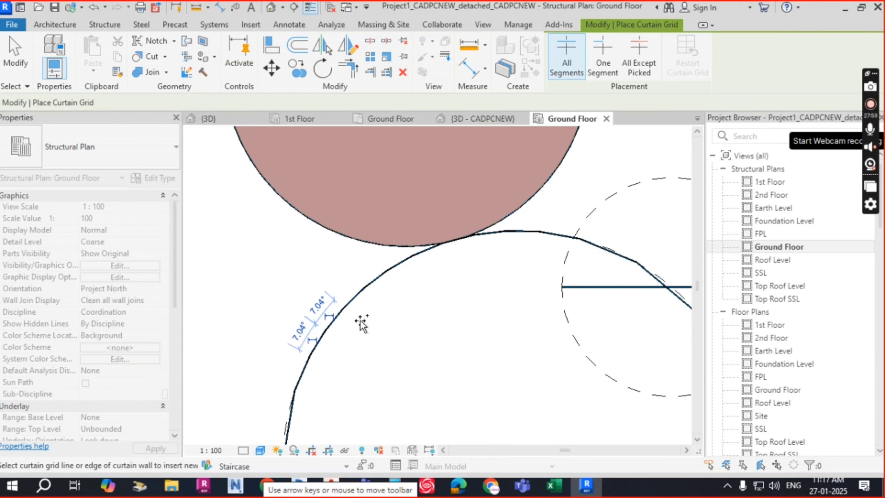
pyautogui.scroll(-3, 361, 320)
pyautogui.press('Escape')
pyautogui.scroll(-2, 553, 309)
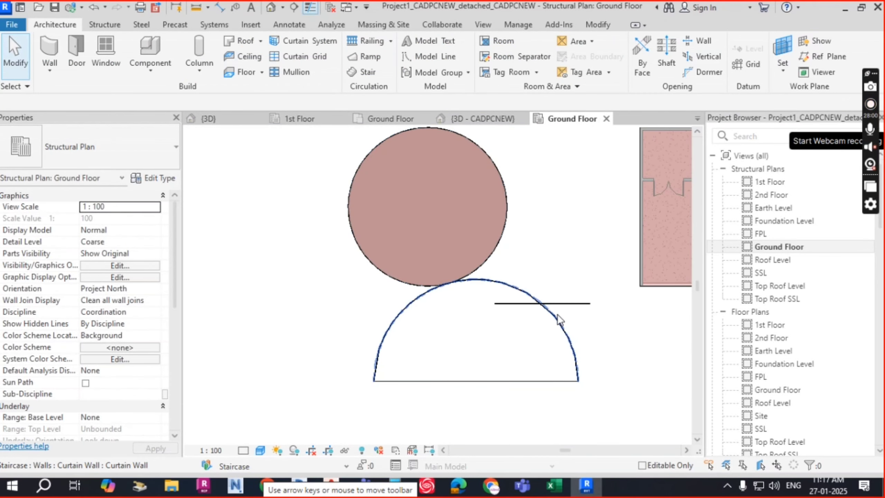
# - Move the large curved curtain wall clear of the cylinder in the CADPCNEW 3D view
pyautogui.scroll(3, 519, 209)
pyautogui.scroll(4, 510, 198)
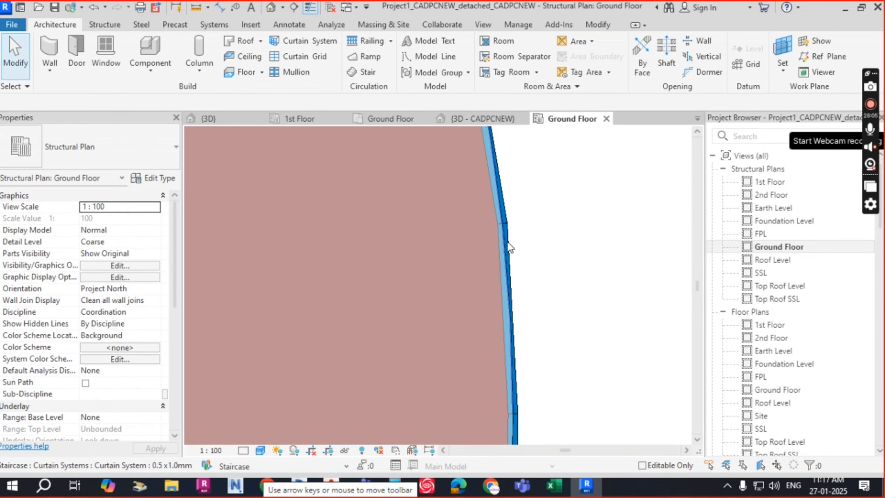
pyautogui.scroll(-5, 506, 225)
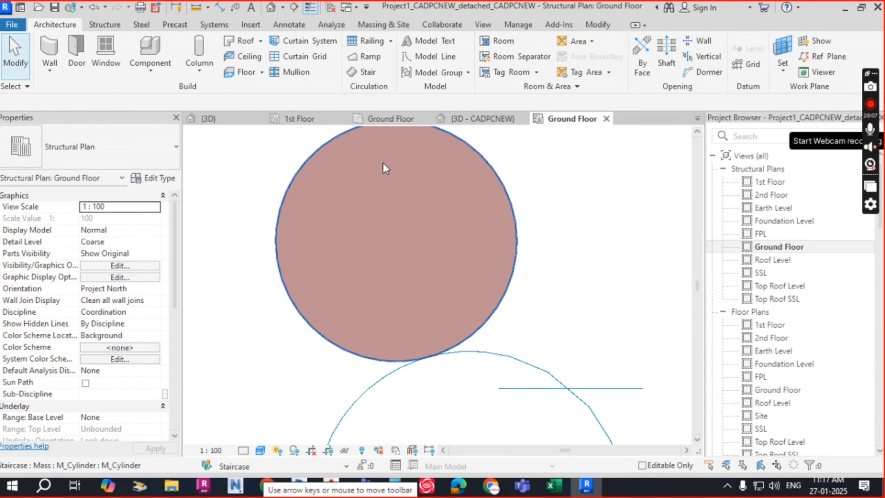
pyautogui.click(483, 119)
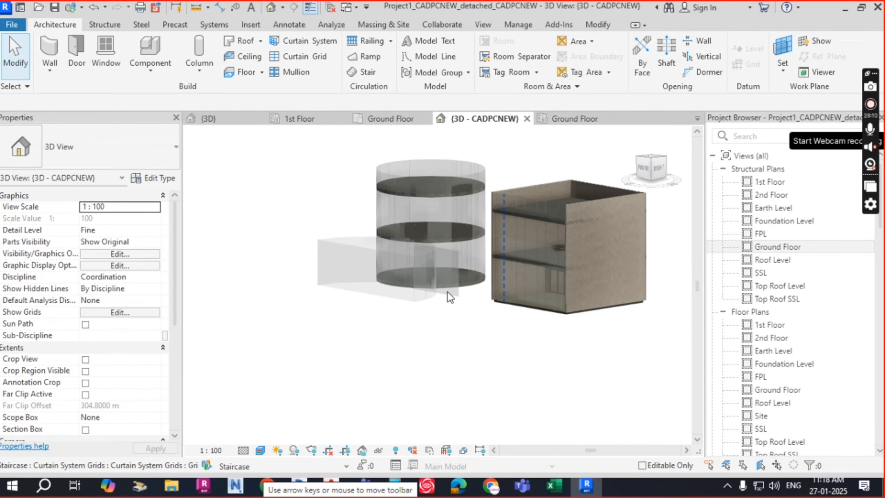
pyautogui.scroll(3, 355, 286)
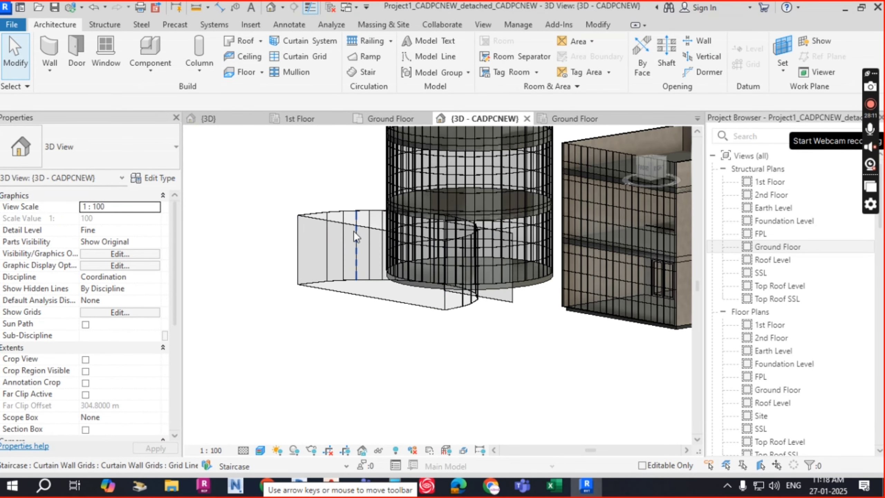
pyautogui.keyDown('shift'); pyautogui.moveTo(426, 316); pyautogui.dragTo(467, 263, button='middle'); pyautogui.keyUp('shift')
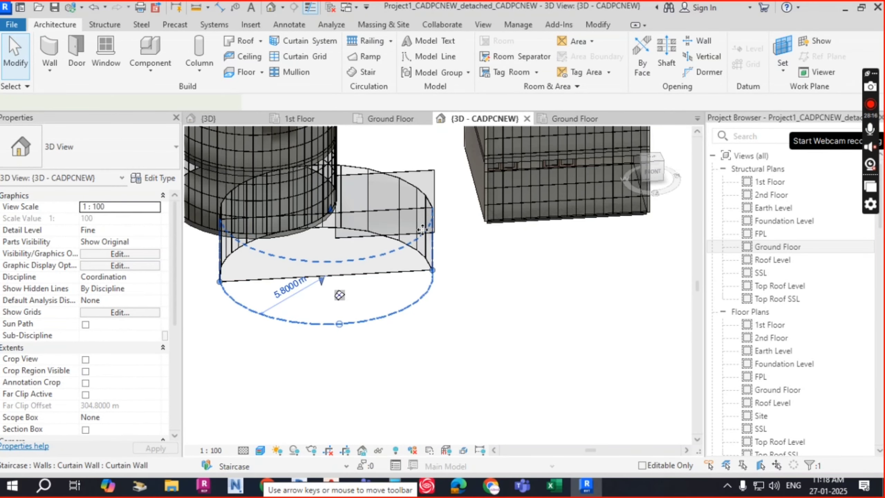
pyautogui.moveTo(424, 229); pyautogui.dragTo(539, 301)
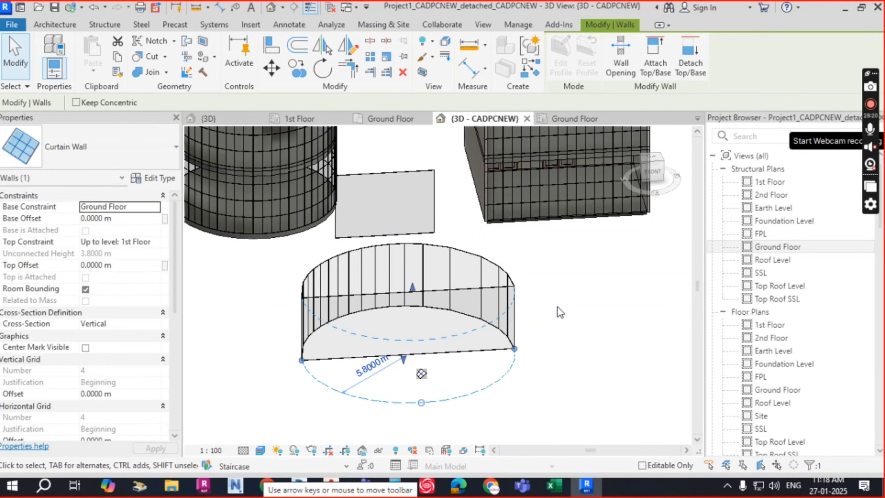
pyautogui.click(558, 307)
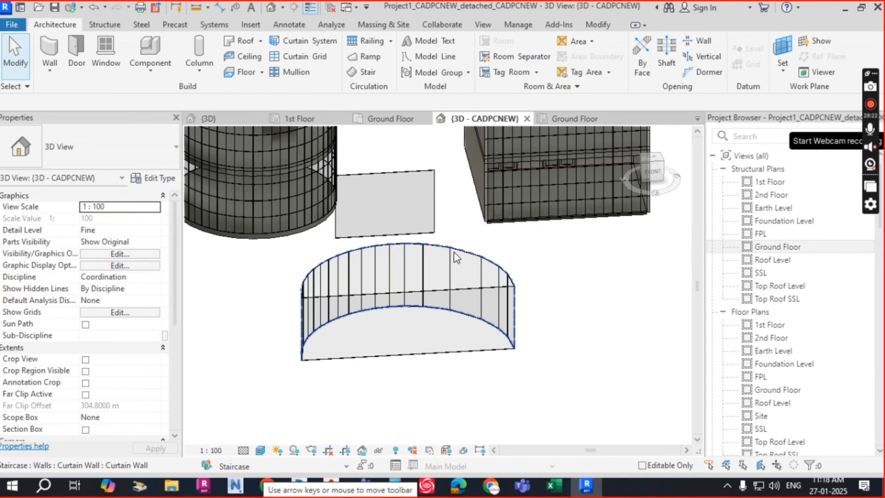
# - Extend the curved curtain wall's grid with a vertical line about 14° along the arc and a horizontal line at mid-height, 1.9 m
pyautogui.click(396, 307)
pyautogui.keyDown('shift'); pyautogui.moveTo(396, 307); pyautogui.dragTo(533, 384, button='middle'); pyautogui.keyUp('shift')
pyautogui.keyDown('shift'); pyautogui.moveTo(527, 247); pyautogui.dragTo(459, 205, button='middle'); pyautogui.keyUp('shift')
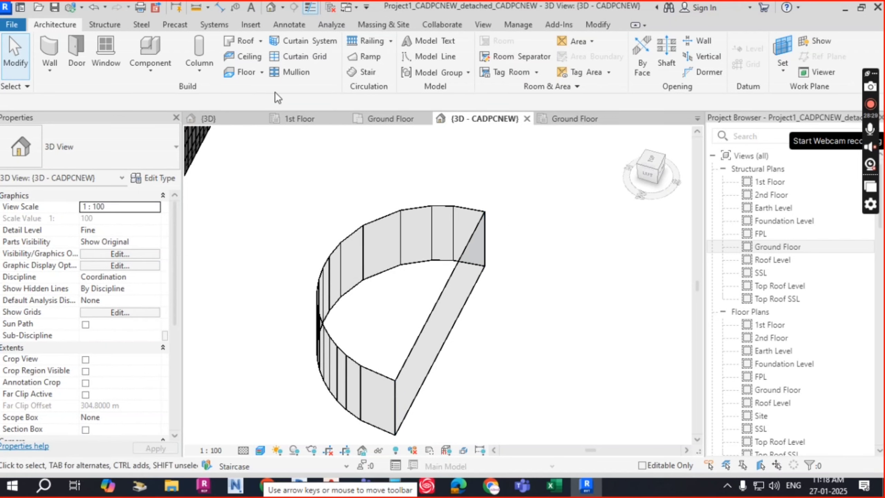
pyautogui.click(303, 55)
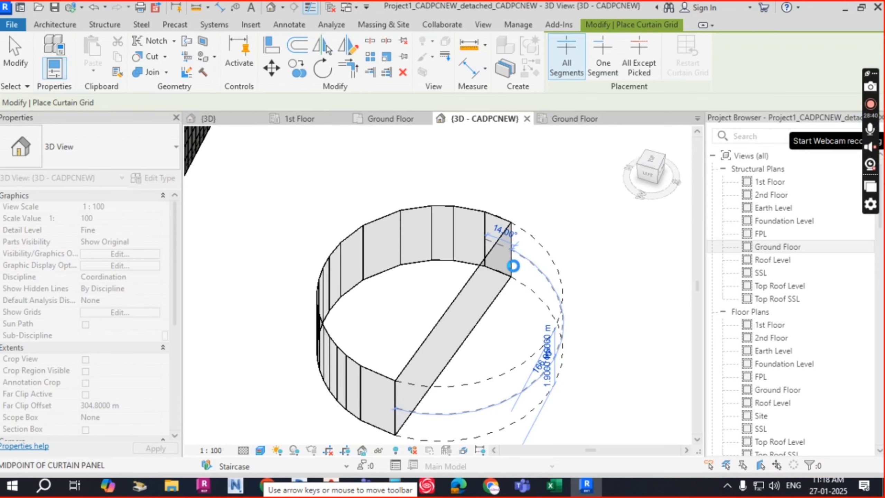
pyautogui.click(501, 270)
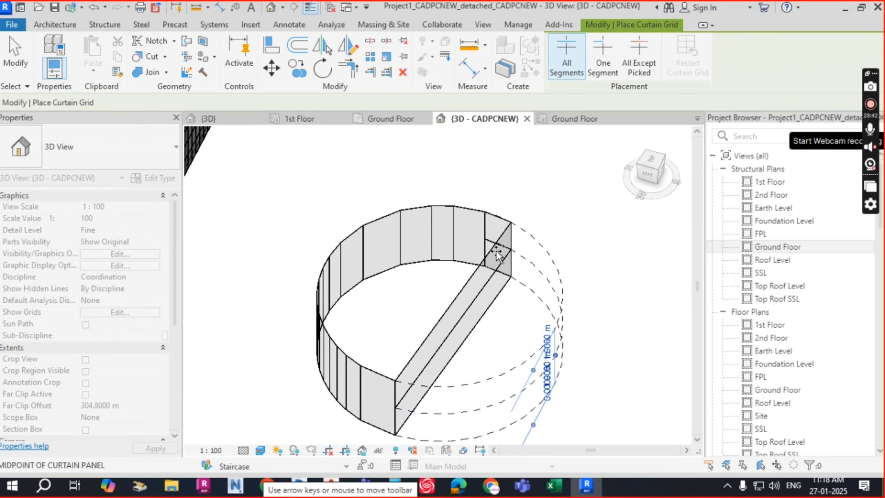
pyautogui.press('Escape')
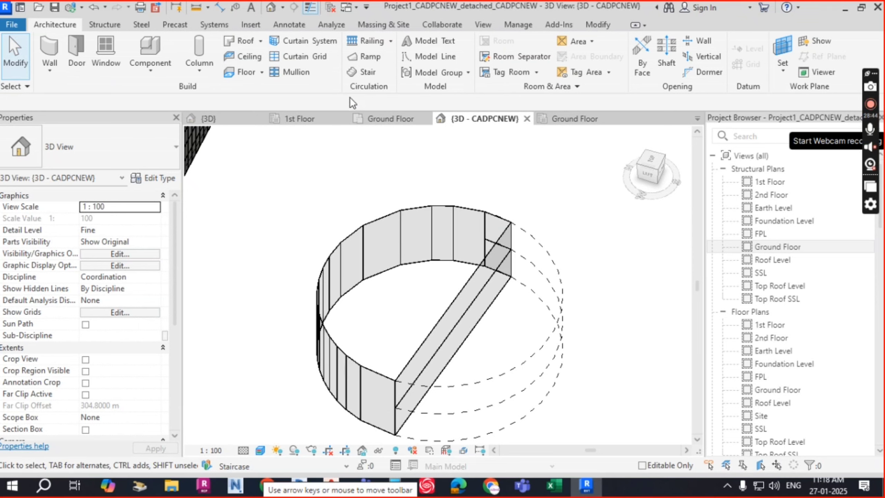
# - Add one more vertical curtain grid line about 13° further along the curved curtain wall's remaining arc
pyautogui.click(309, 57)
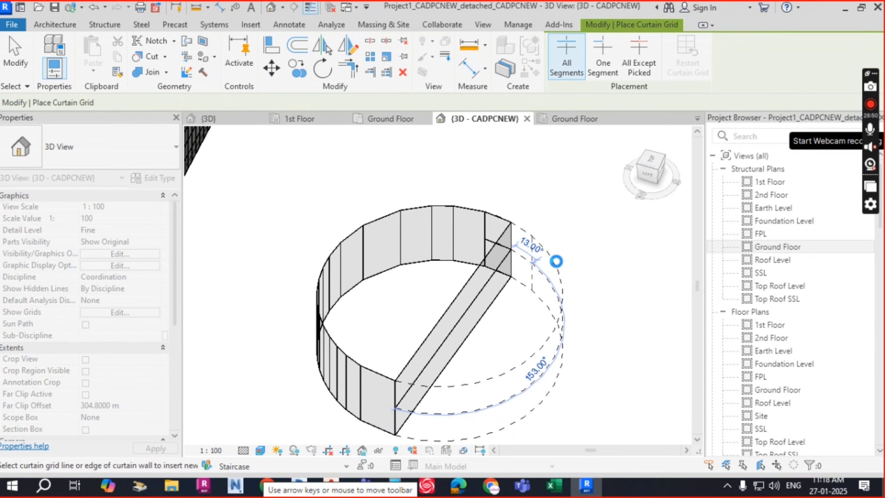
pyautogui.click(556, 261)
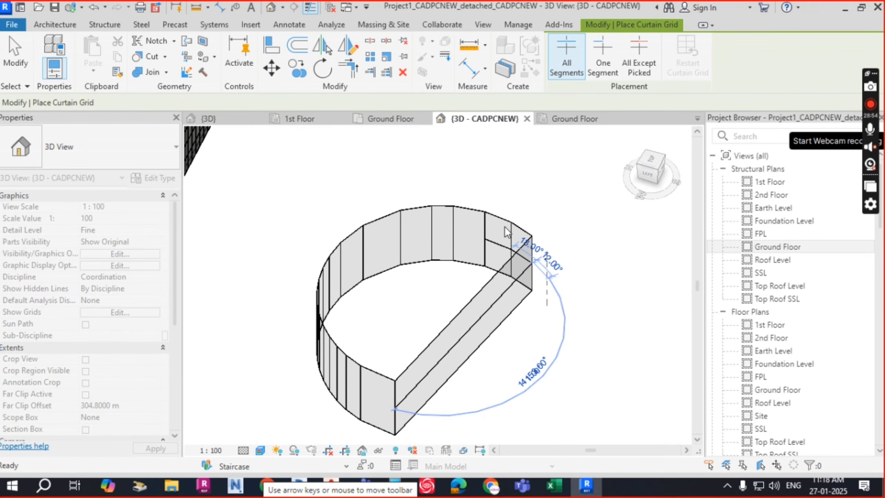
pyautogui.press('Escape')
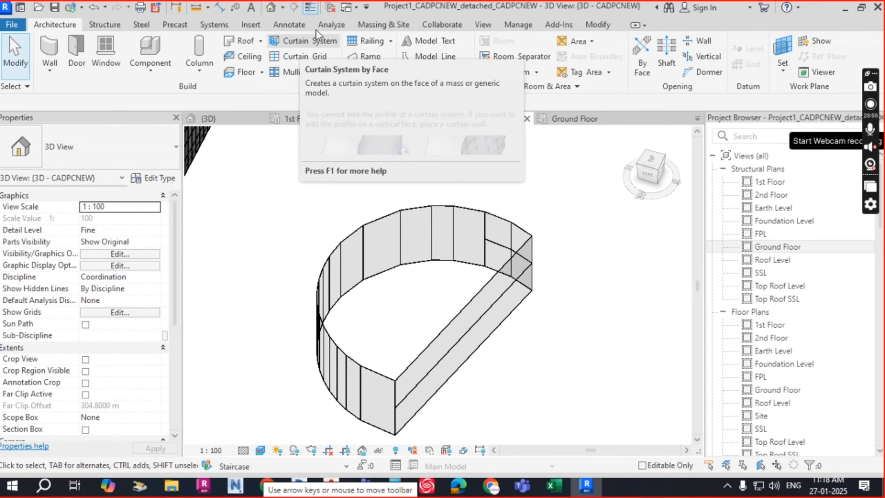
# - Examine the cylinder's curtain system and floors, the square building and the curved curtain walls from several angles in 3D
pyautogui.click(382, 24)
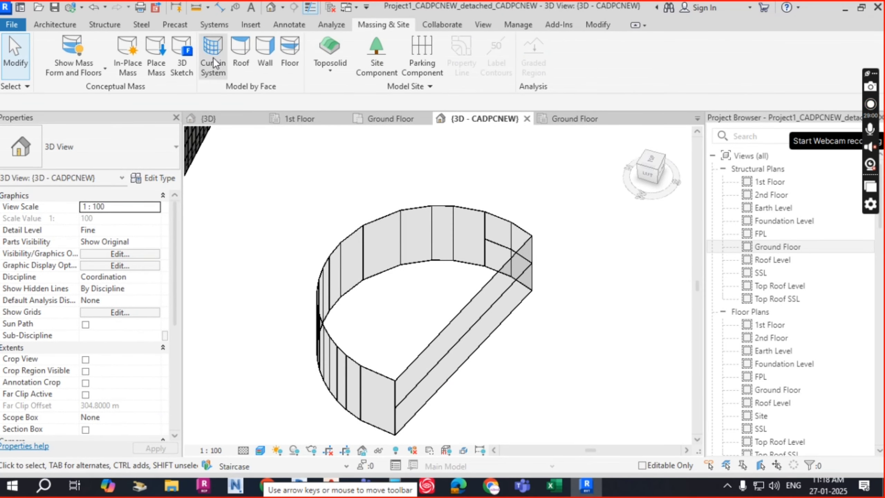
pyautogui.scroll(-3, 514, 274)
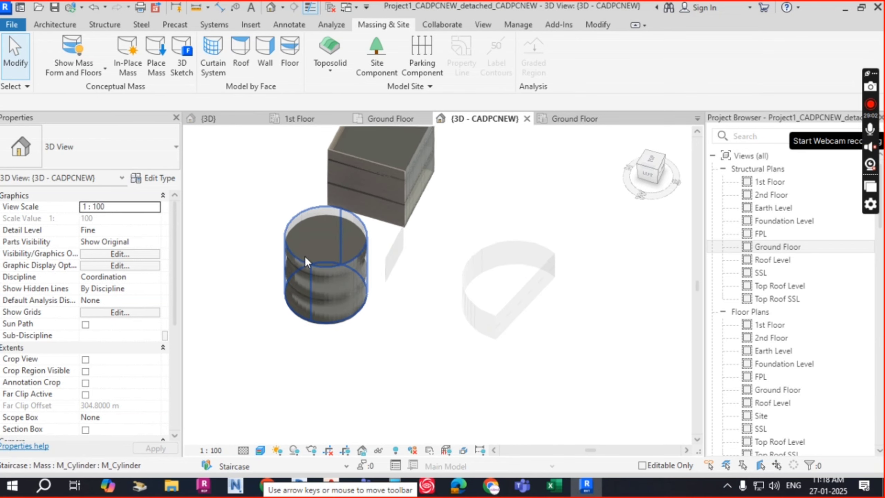
pyautogui.scroll(5, 307, 244)
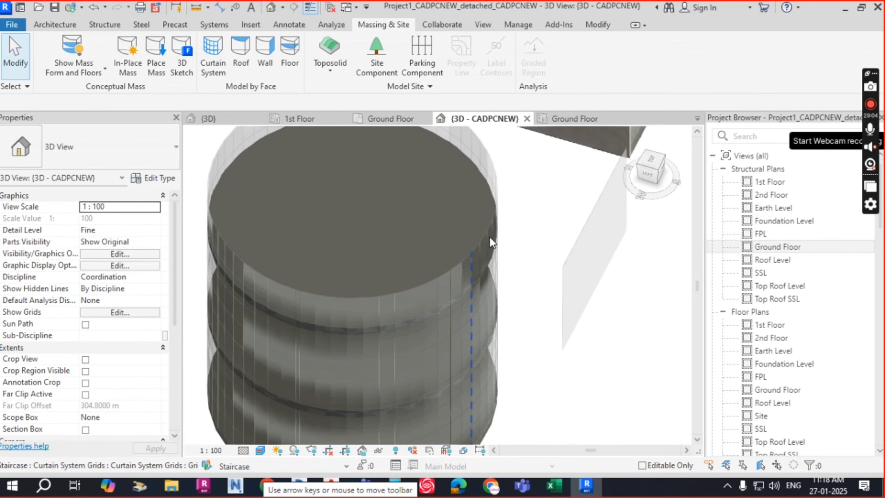
pyautogui.scroll(-1, 349, 213)
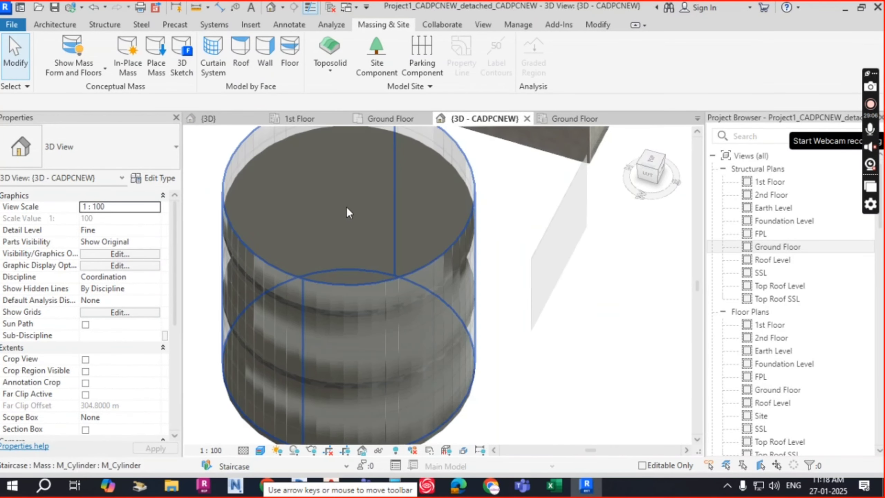
pyautogui.scroll(-3, 348, 212)
pyautogui.keyDown('shift'); pyautogui.moveTo(544, 376); pyautogui.dragTo(489, 283, button='middle'); pyautogui.keyUp('shift')
pyautogui.scroll(1, 437, 279)
pyautogui.moveTo(488, 196); pyautogui.dragTo(419, 263, button='middle')
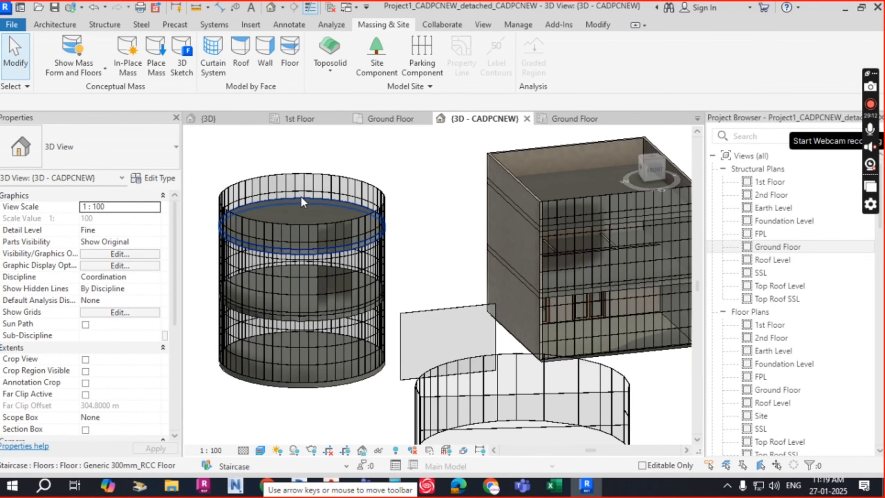
pyautogui.scroll(4, 302, 202)
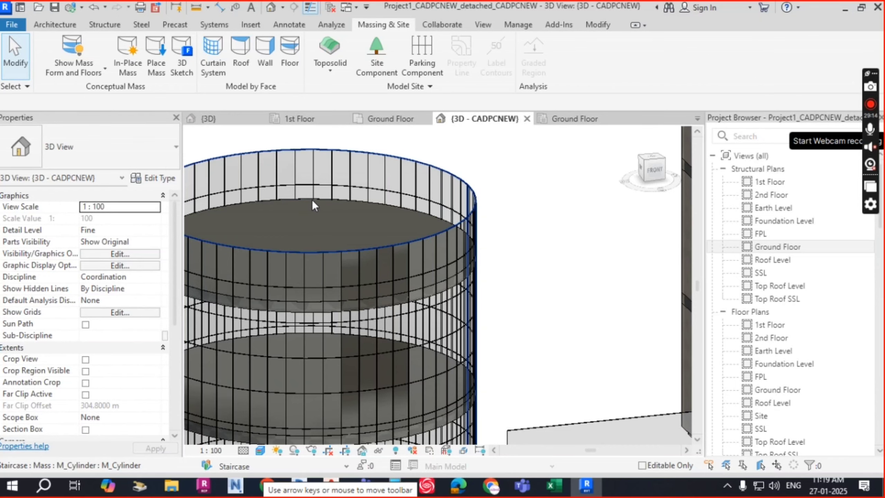
pyautogui.scroll(-3, 431, 196)
pyautogui.keyDown('shift'); pyautogui.moveTo(493, 290); pyautogui.dragTo(485, 328, button='middle'); pyautogui.keyUp('shift')
pyautogui.scroll(-2, 490, 277)
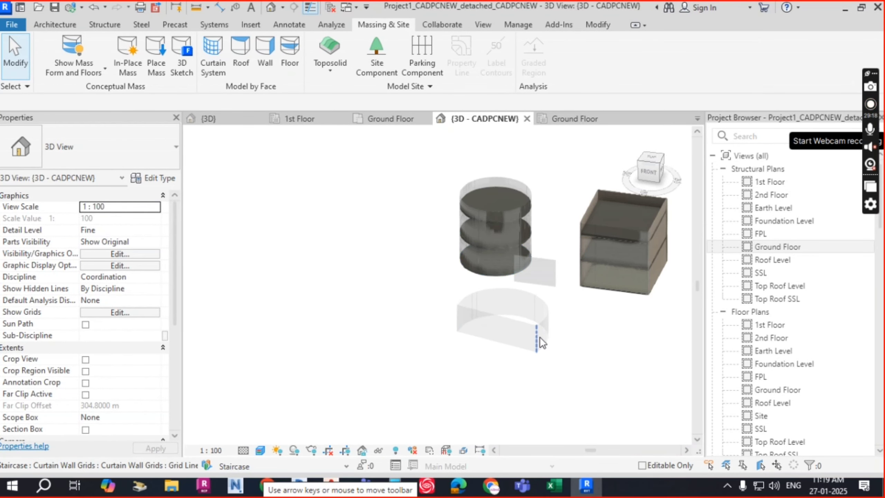
pyautogui.scroll(-1, 546, 299)
pyautogui.moveTo(546, 299); pyautogui.dragTo(438, 293, button='middle')
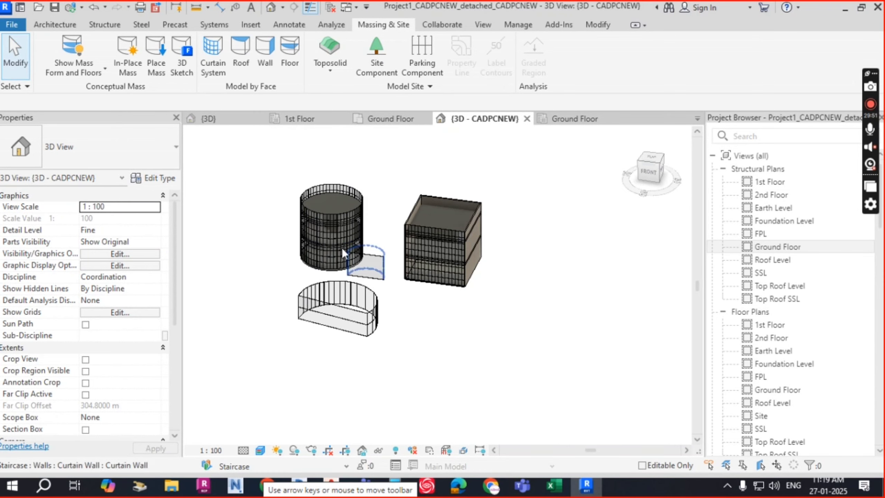
# - Add one horizontal and one vertical curtain grid line at panel midpoints in the upper part of the cylinder's curtain system
pyautogui.scroll(4, 346, 211)
pyautogui.scroll(2, 376, 213)
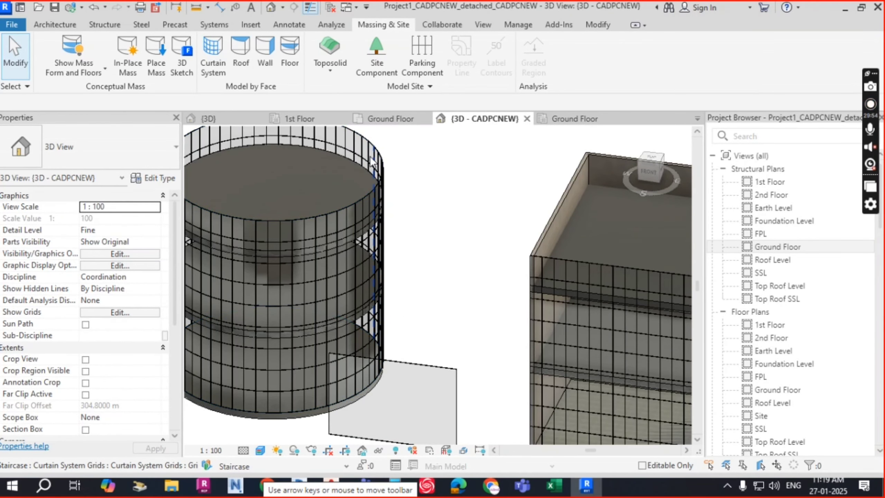
pyautogui.scroll(4, 354, 194)
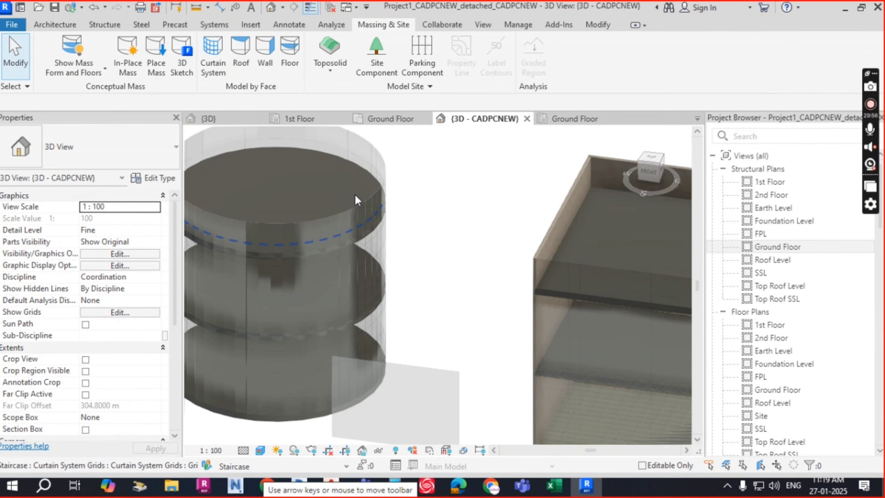
pyautogui.moveTo(340, 191); pyautogui.dragTo(606, 361, button='middle')
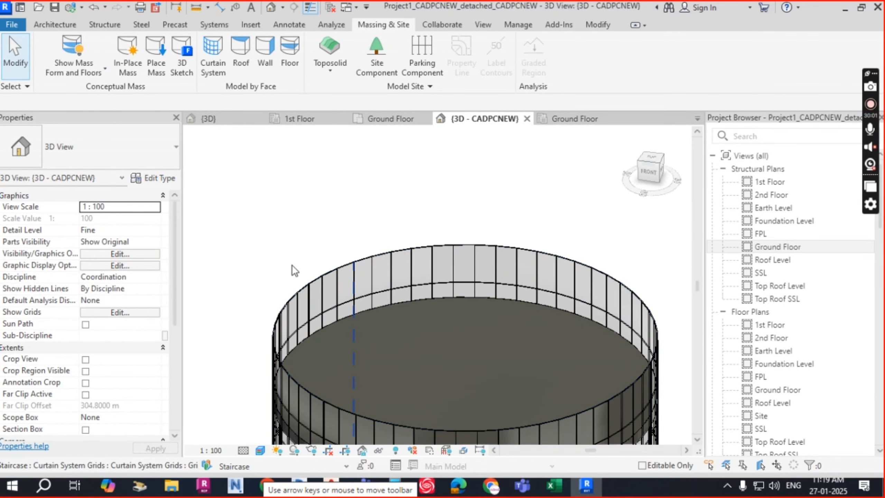
pyautogui.click(56, 26)
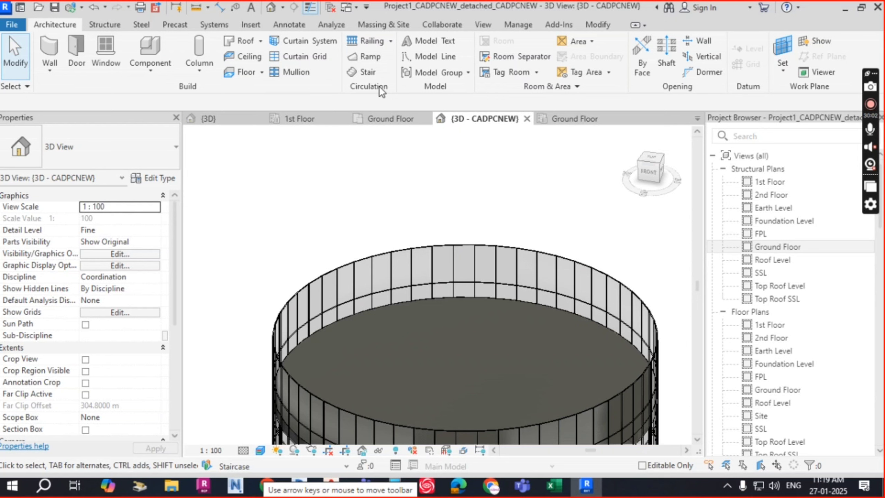
pyautogui.click(300, 55)
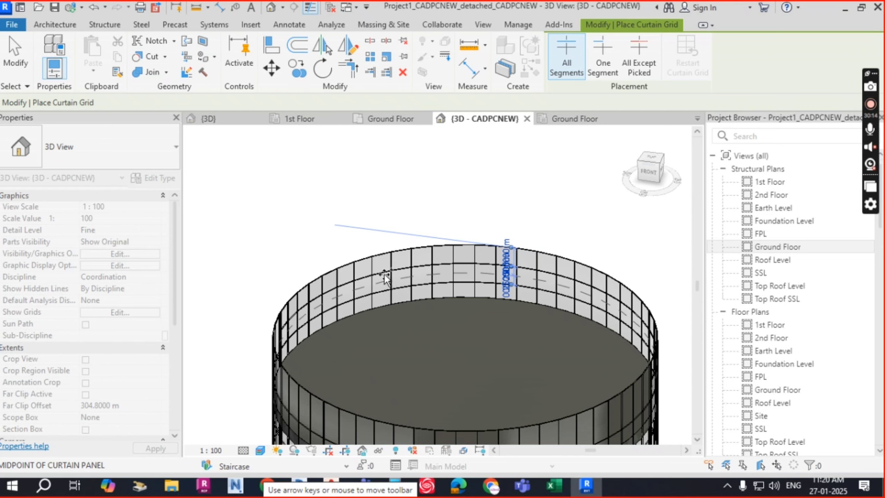
pyautogui.scroll(5, 381, 255)
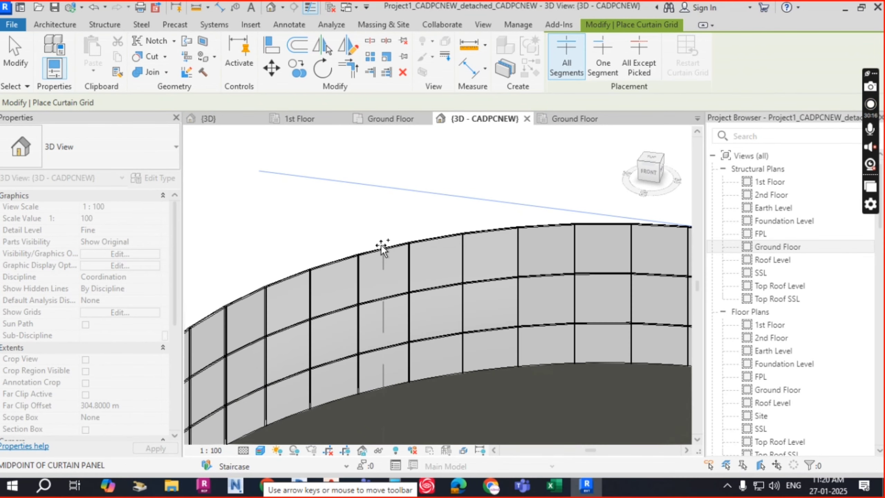
pyautogui.click(438, 300)
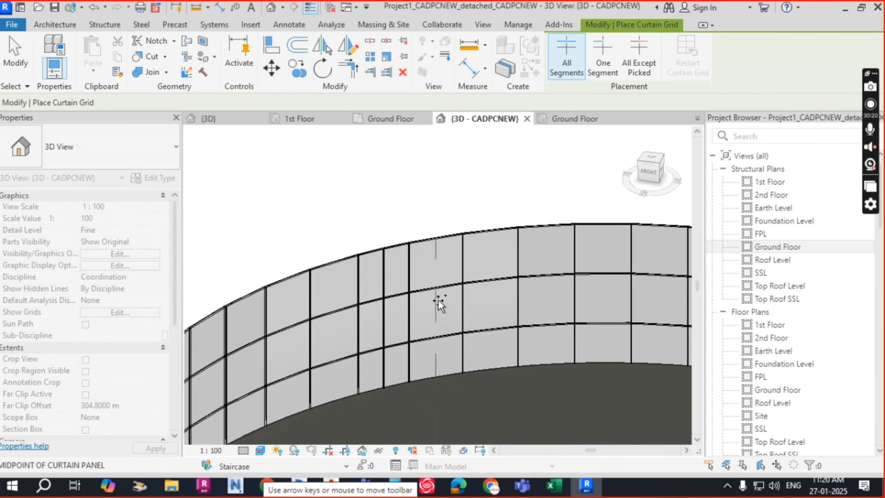
pyautogui.press('Escape')
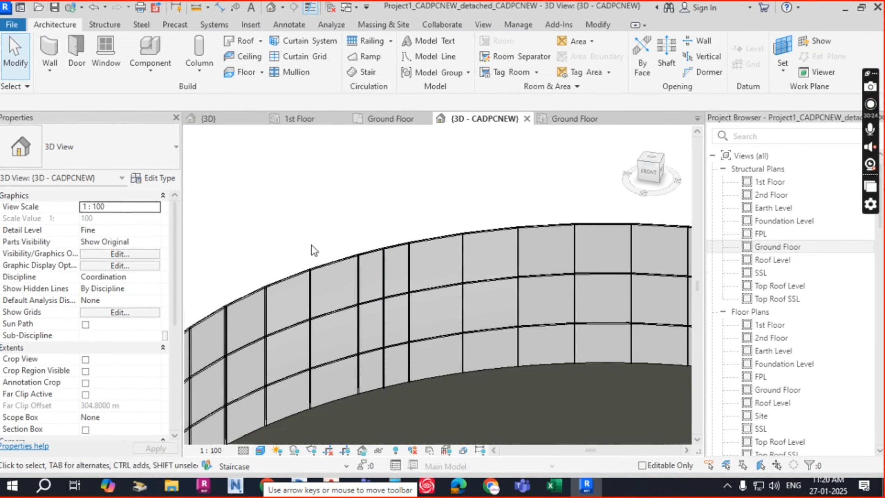
# - Open the Ground Floor floor plan with free space beside the square building, and dismiss the save reminder without saving
pyautogui.scroll(-3, 334, 245)
pyautogui.scroll(-5, 334, 244)
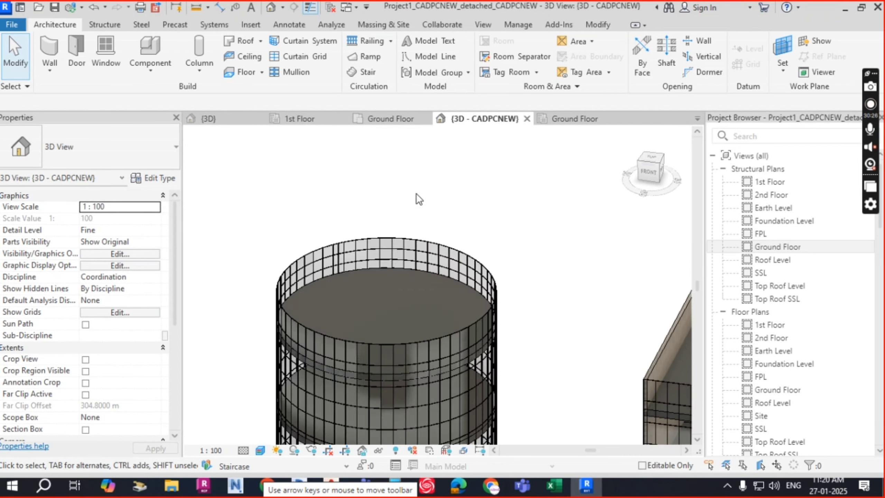
pyautogui.scroll(-3, 502, 209)
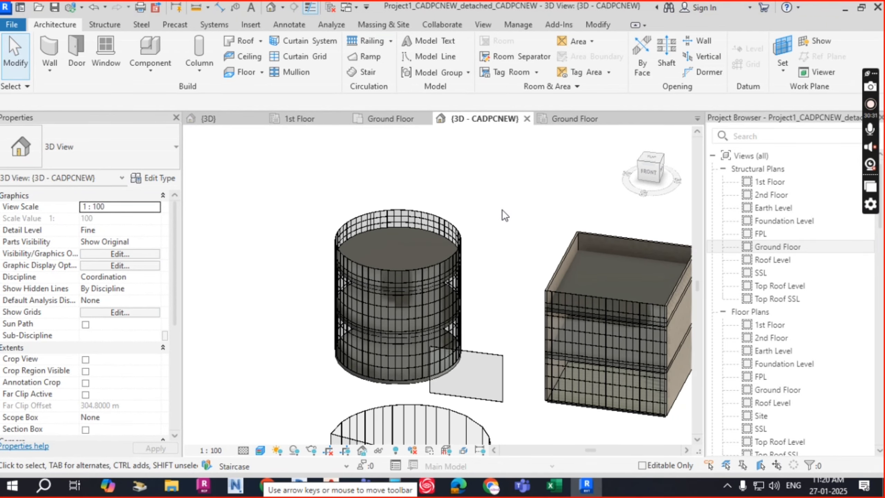
pyautogui.scroll(-2, 354, 294)
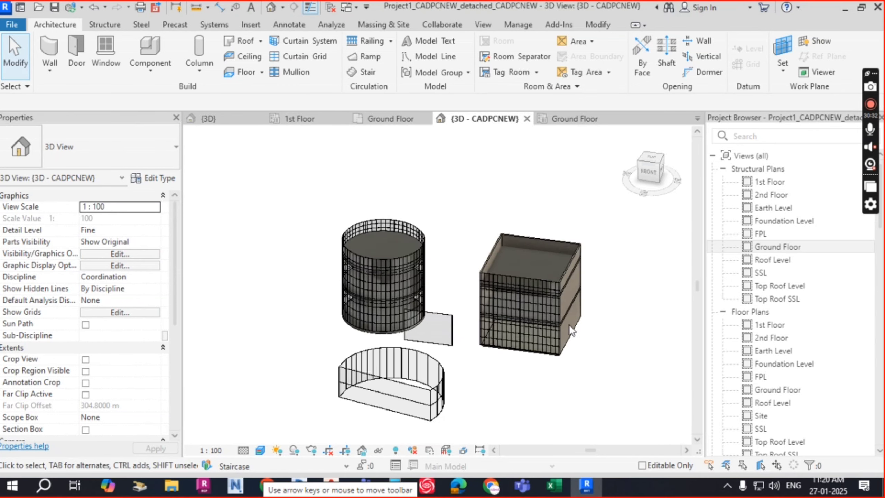
pyautogui.scroll(-1, 505, 306)
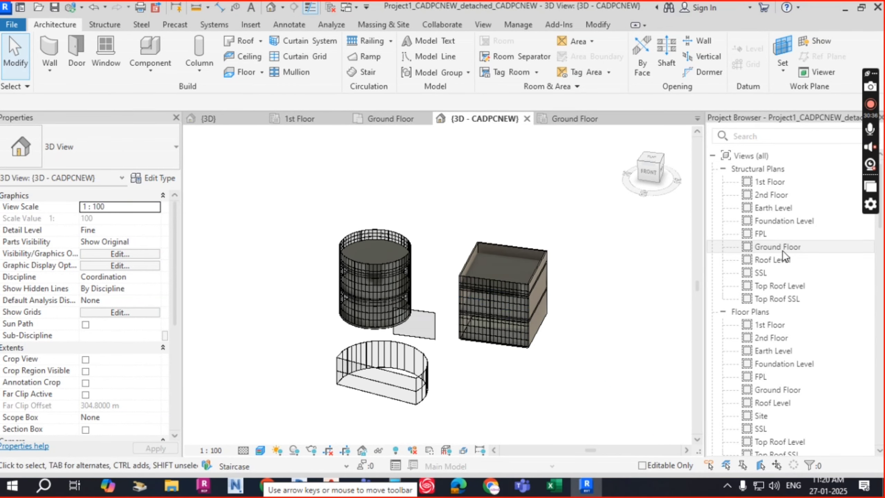
pyautogui.click(787, 389)
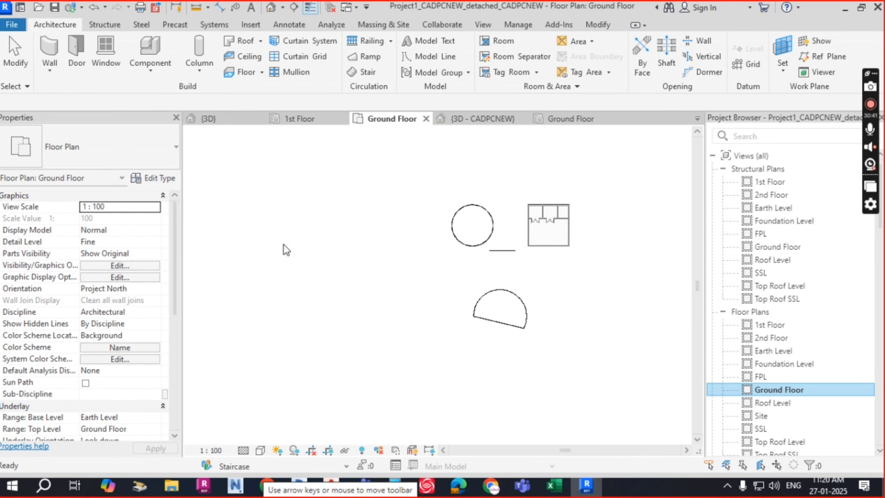
pyautogui.scroll(-2, 195, 228)
pyautogui.scroll(3, 494, 174)
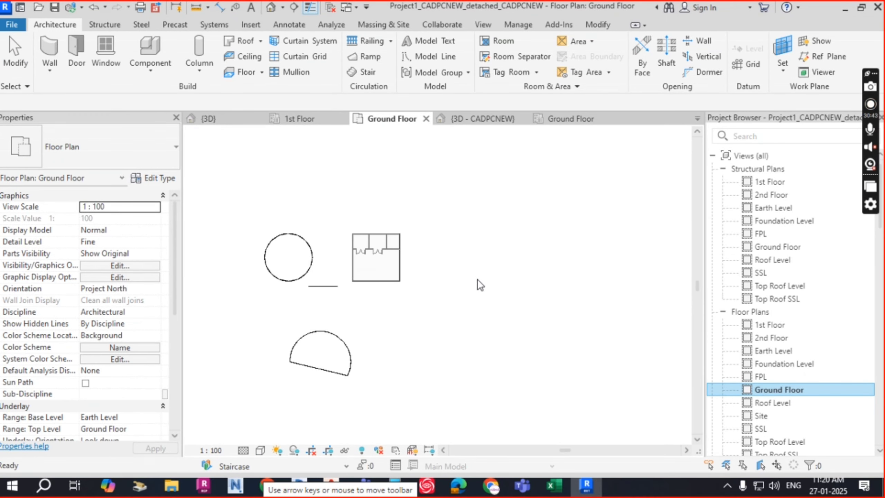
pyautogui.scroll(1, 485, 254)
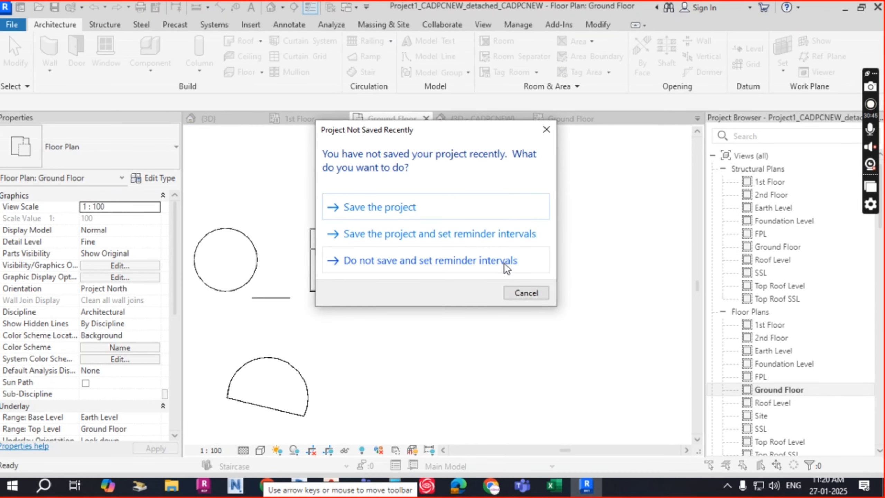
pyautogui.click(516, 293)
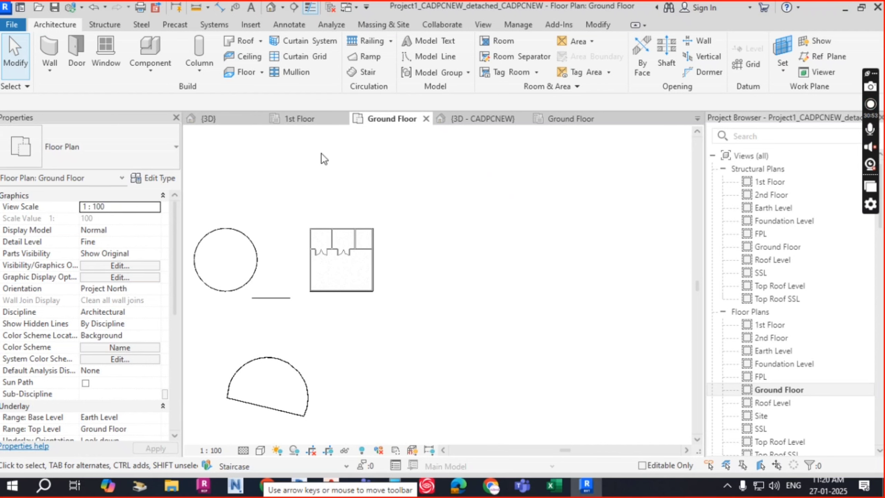
# - Start a new in-place mass named XXXXX
pyautogui.click(385, 25)
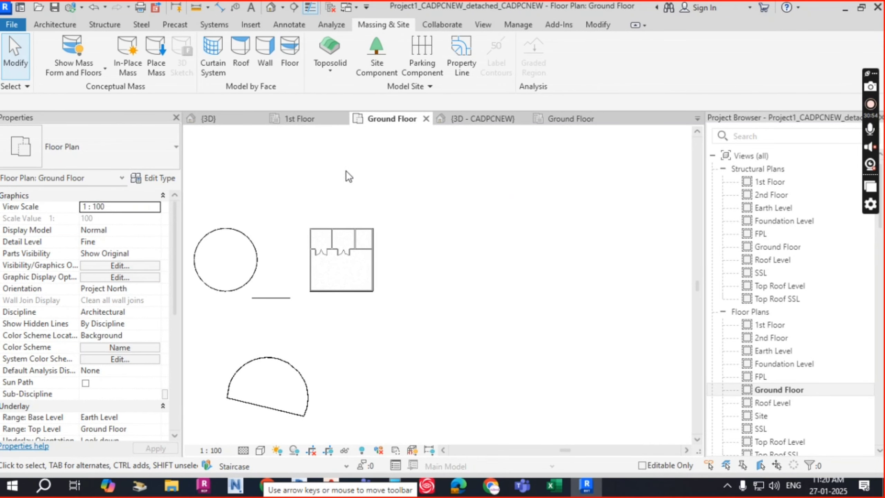
pyautogui.click(126, 64)
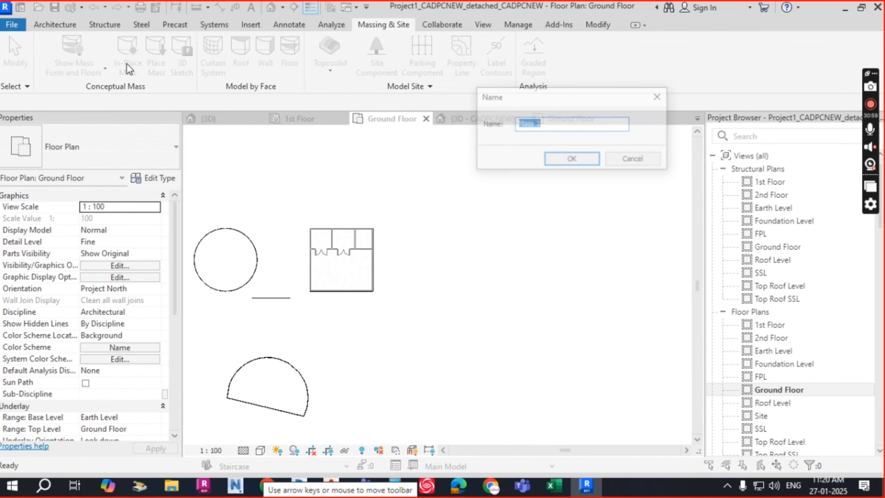
pyautogui.moveTo(549, 101); pyautogui.dragTo(517, 177)
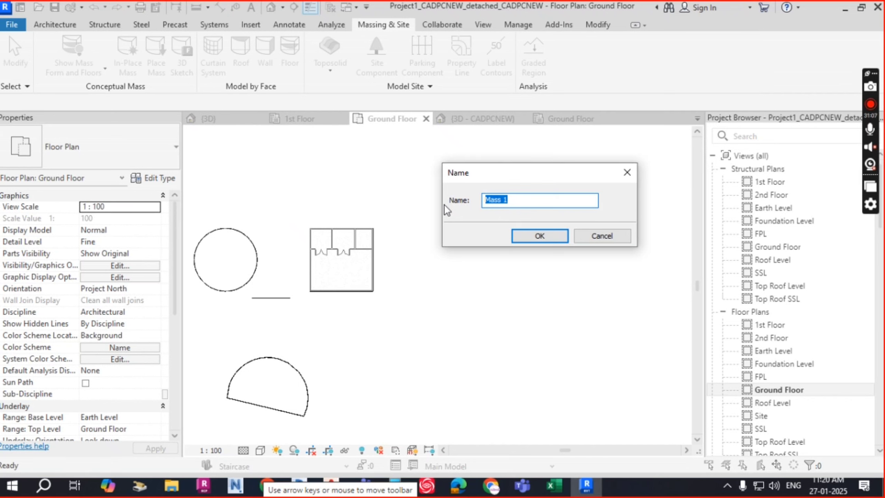
pyautogui.write('XXXXX')
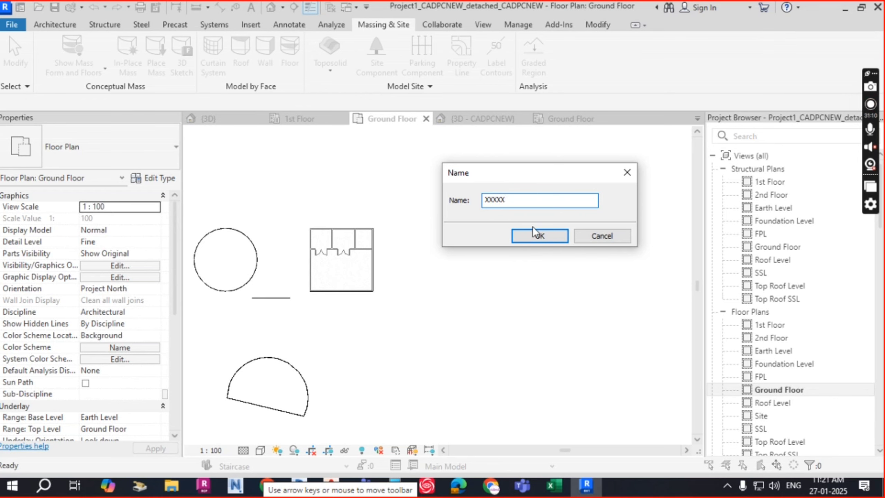
pyautogui.click(556, 237)
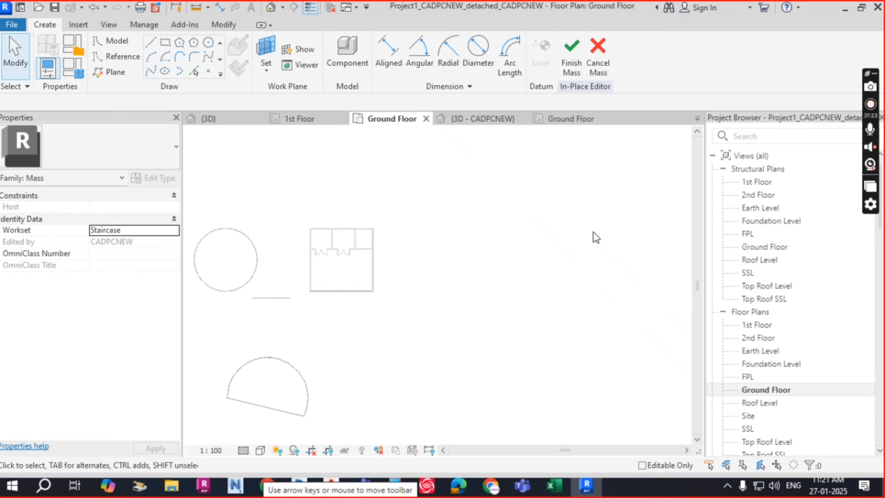
# - Draw a rectangle of model lines about 20 m by 19 m on the Ground Floor, east of the square building
pyautogui.click(166, 48)
pyautogui.click(483, 181)
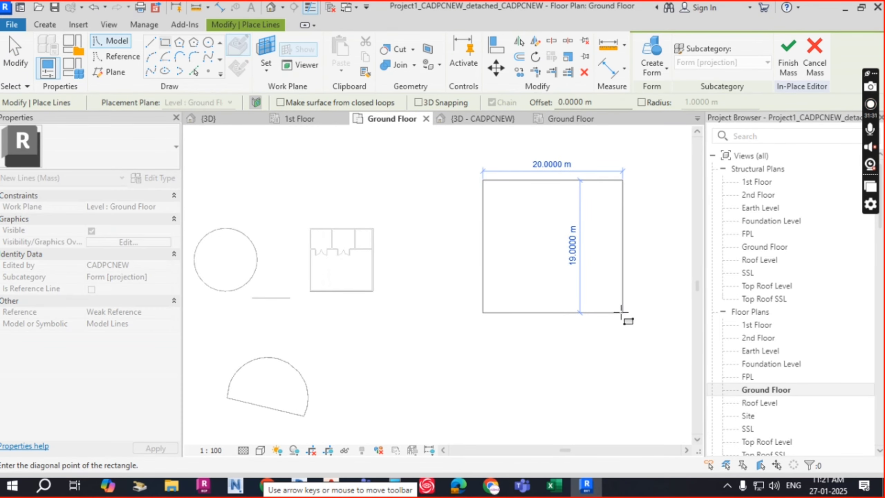
pyautogui.click(623, 313)
pyautogui.scroll(-3, 323, 314)
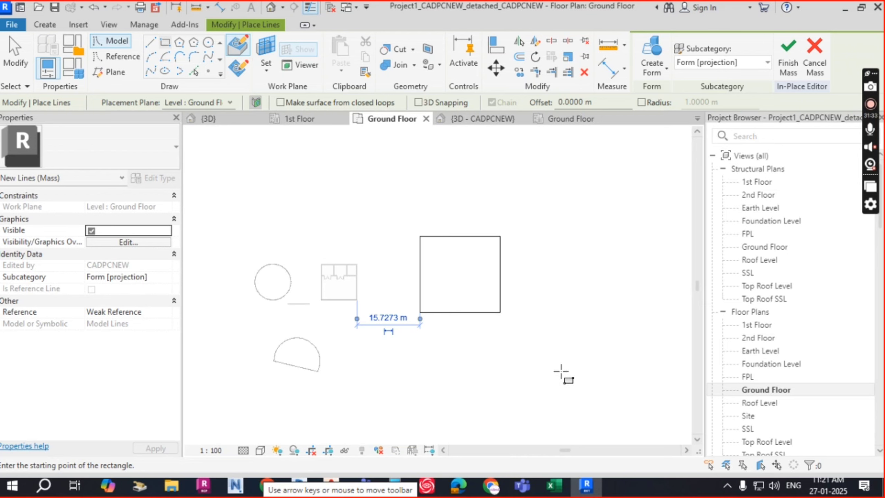
pyautogui.scroll(2, 526, 258)
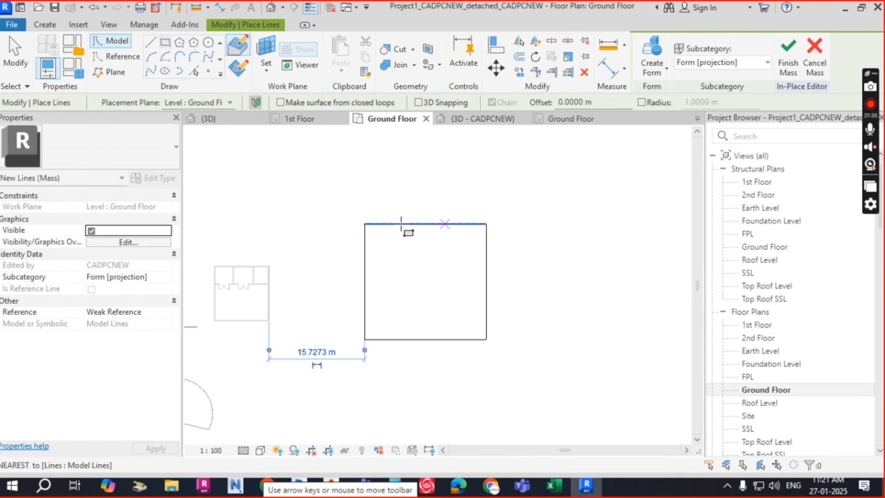
# - Select the rectangle's whole line chain and pull its upper-right corner diagonally outward
pyautogui.press('Escape')
pyautogui.press('Escape')
pyautogui.press('Tab')
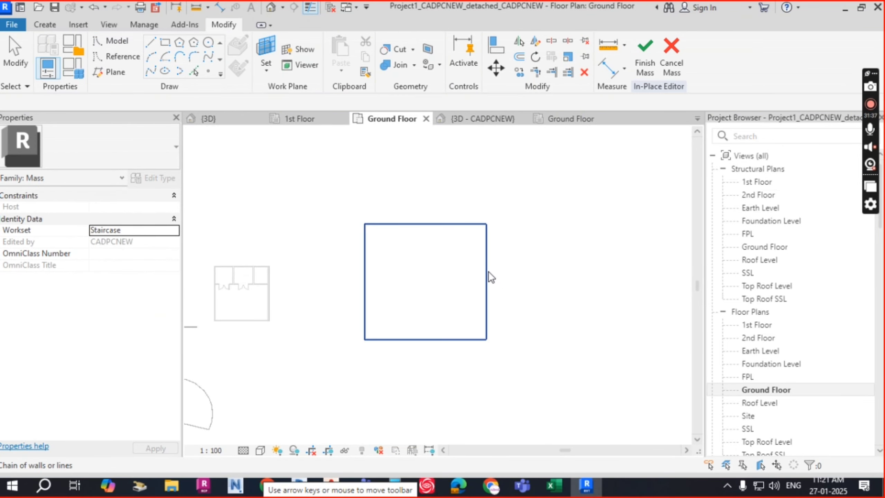
pyautogui.click(489, 272)
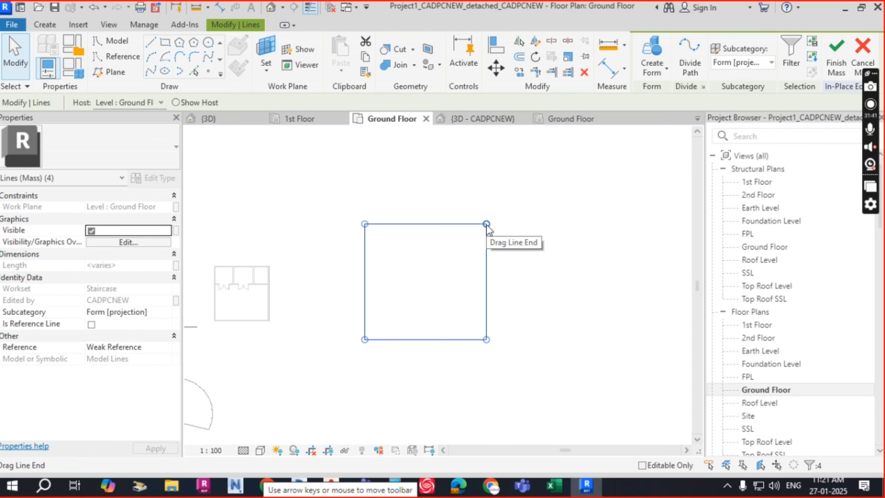
pyautogui.moveTo(487, 224); pyautogui.dragTo(520, 199)
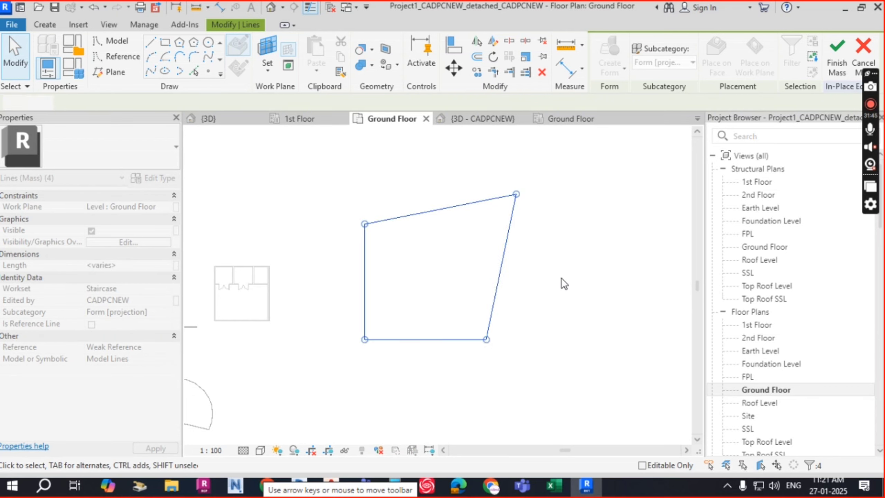
pyautogui.click(562, 278)
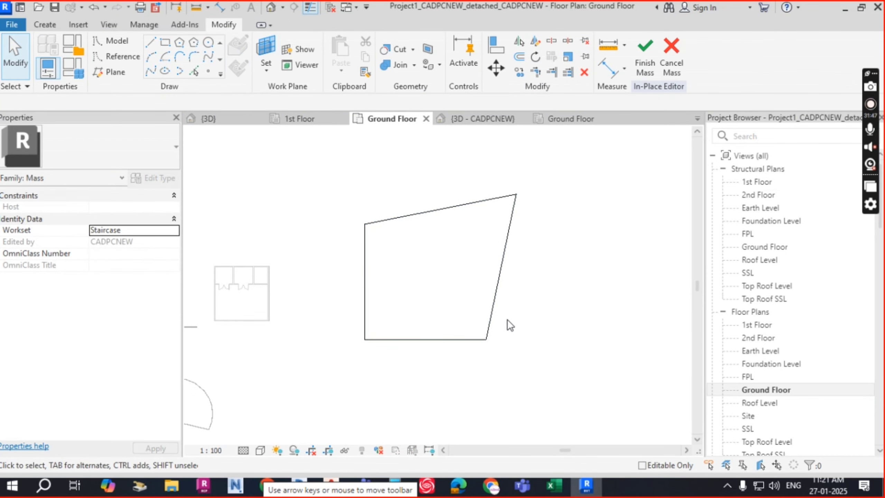
# - Reshape the outline into an irregular quadrilateral, shifting the upper-left and lower-right corners slightly outward and the lower-left corner inward
pyautogui.click(501, 269)
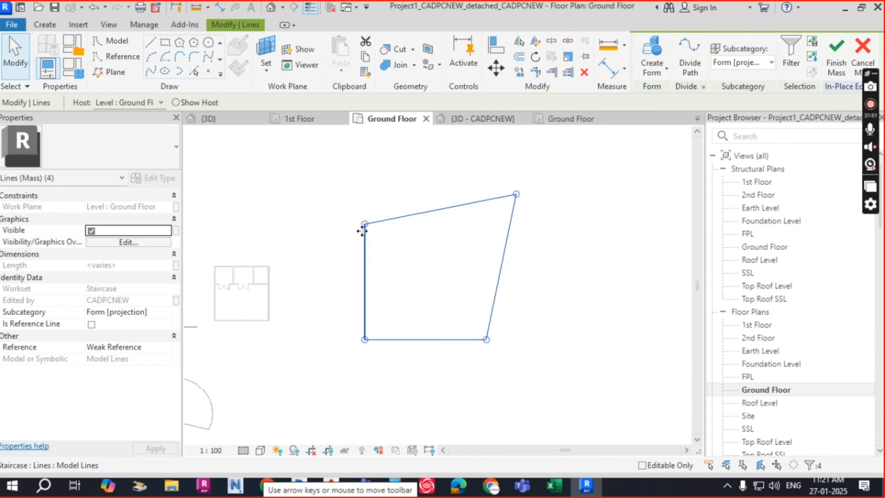
pyautogui.scroll(2, 362, 225)
pyautogui.moveTo(365, 224); pyautogui.dragTo(366, 208)
pyautogui.moveTo(550, 397); pyautogui.dragTo(558, 398)
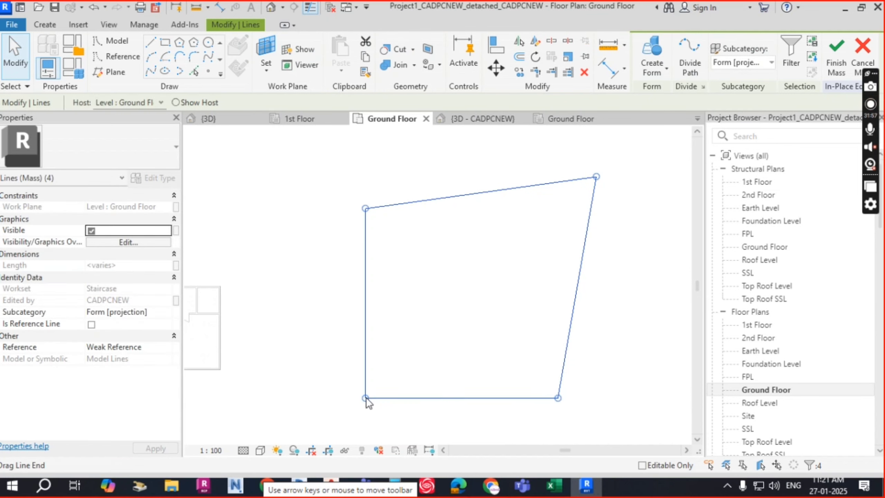
pyautogui.moveTo(366, 398); pyautogui.dragTo(389, 376)
pyautogui.scroll(-2, 377, 227)
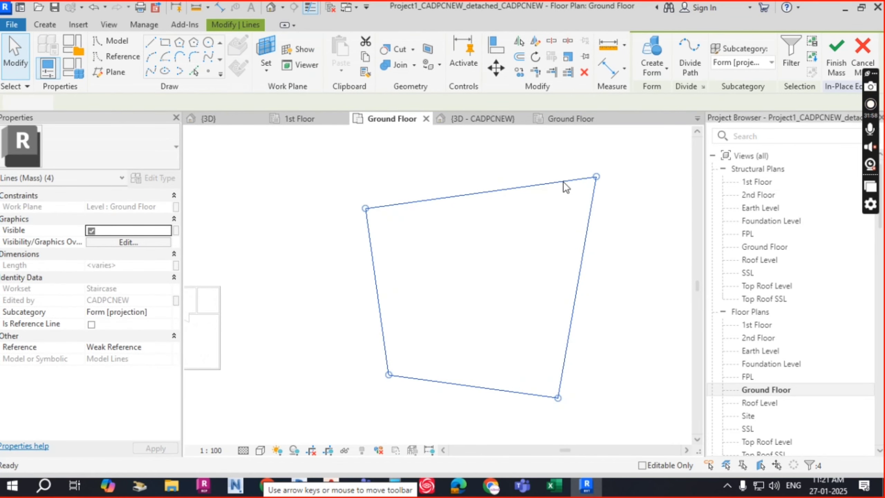
pyautogui.press('Escape')
pyautogui.scroll(-2, 503, 224)
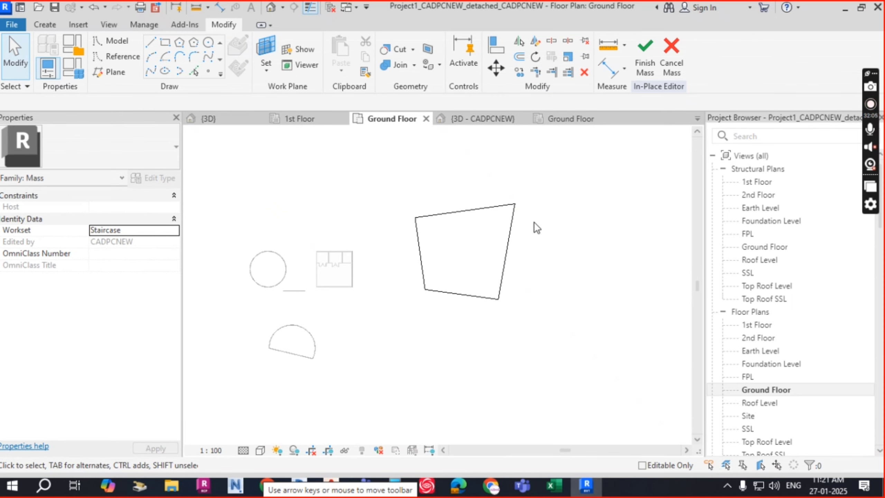
# - Select the quadrilateral's whole line chain and bring it into view in the CADPCNEW 3D view
pyautogui.press('Tab')
pyautogui.click(489, 213)
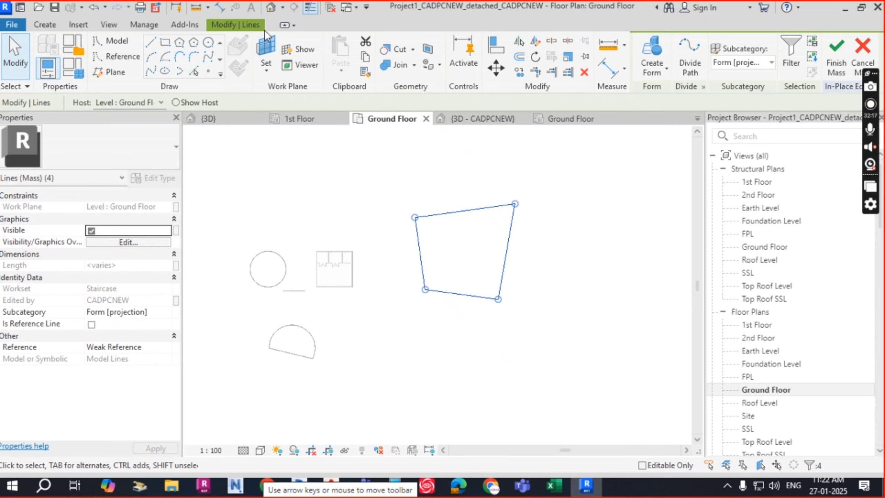
pyautogui.click(482, 118)
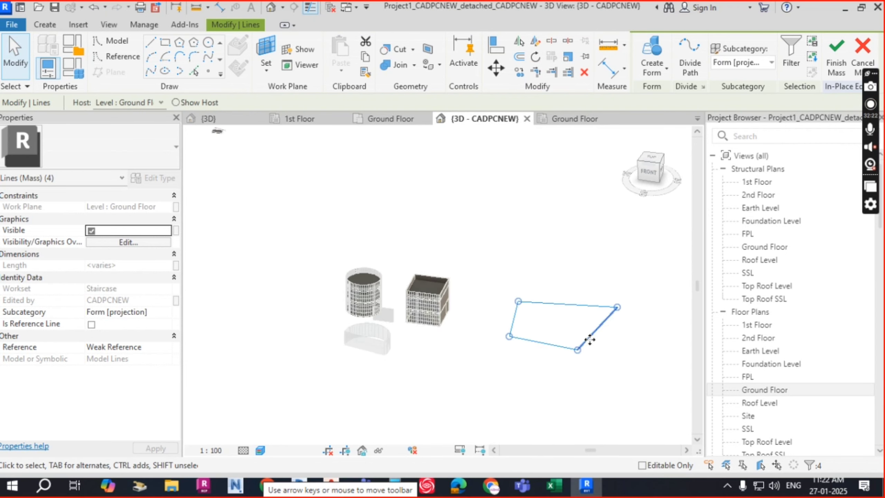
pyautogui.scroll(3, 620, 336)
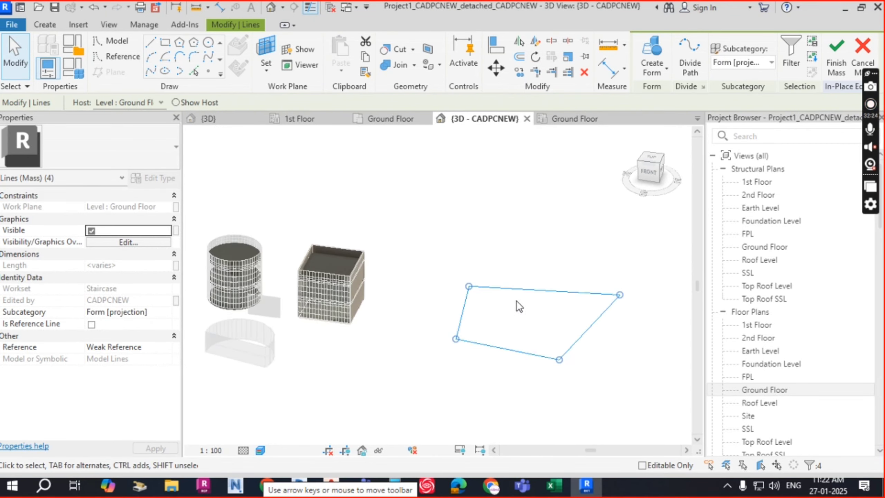
# - Create a solid form from the selected quadrilateral outline
pyautogui.moveTo(633, 331); pyautogui.dragTo(585, 328, button='middle')
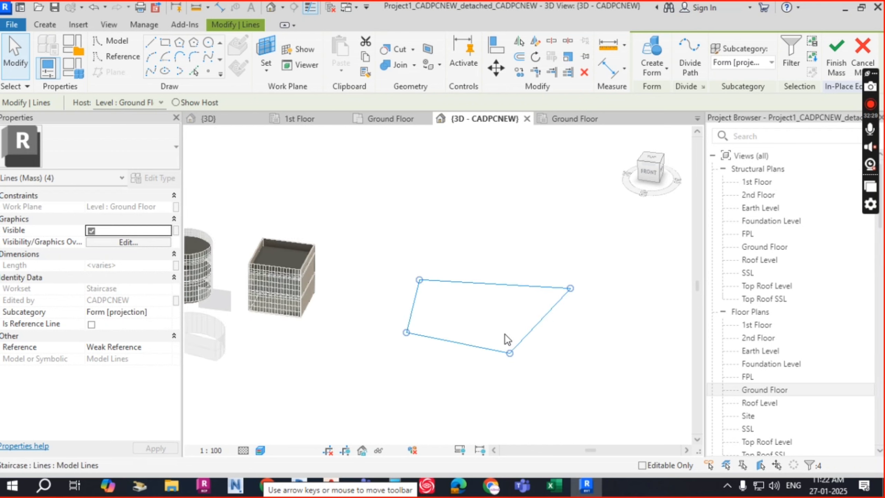
pyautogui.click(664, 69)
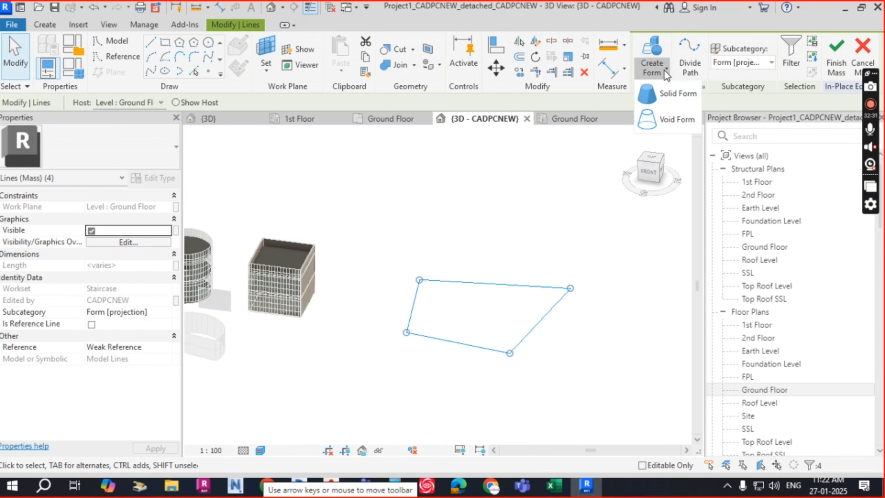
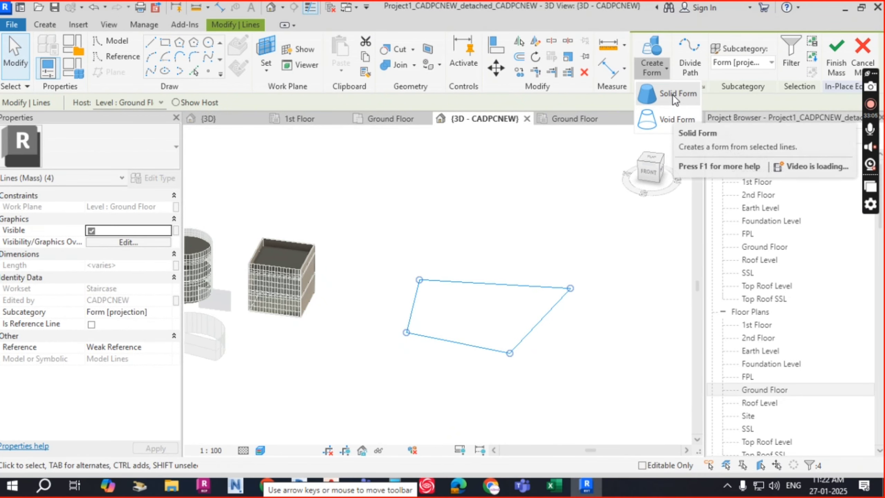
pyautogui.click(672, 93)
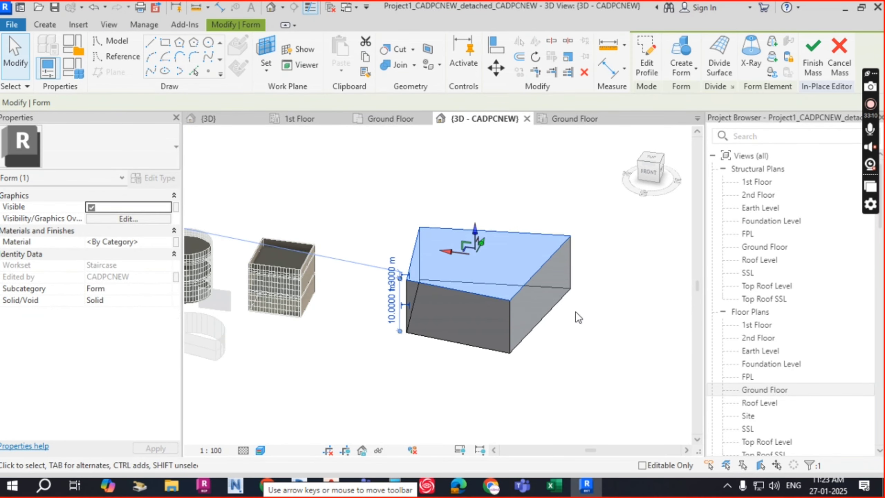
# - Raise the top face of the quadrilateral form to a height of about 25.8 m
pyautogui.keyDown('shift'); pyautogui.moveTo(583, 365); pyautogui.dragTo(580, 336, button='middle'); pyautogui.keyUp('shift')
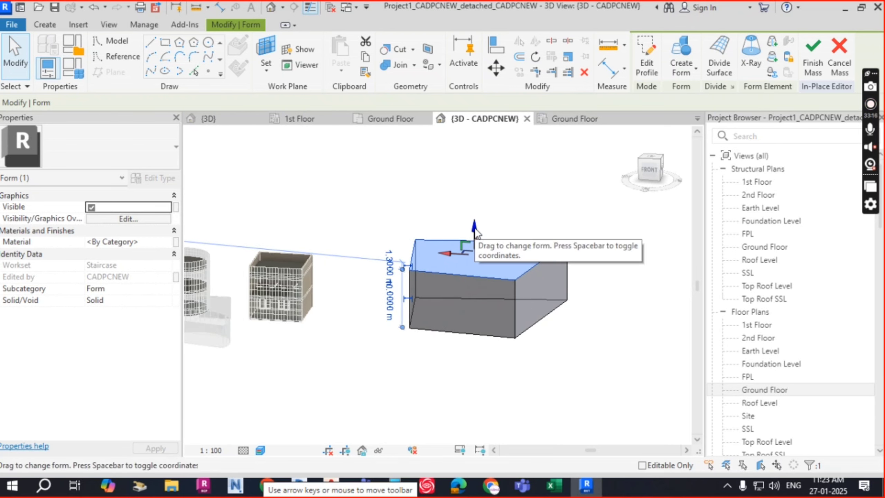
pyautogui.moveTo(477, 233); pyautogui.dragTo(477, 138)
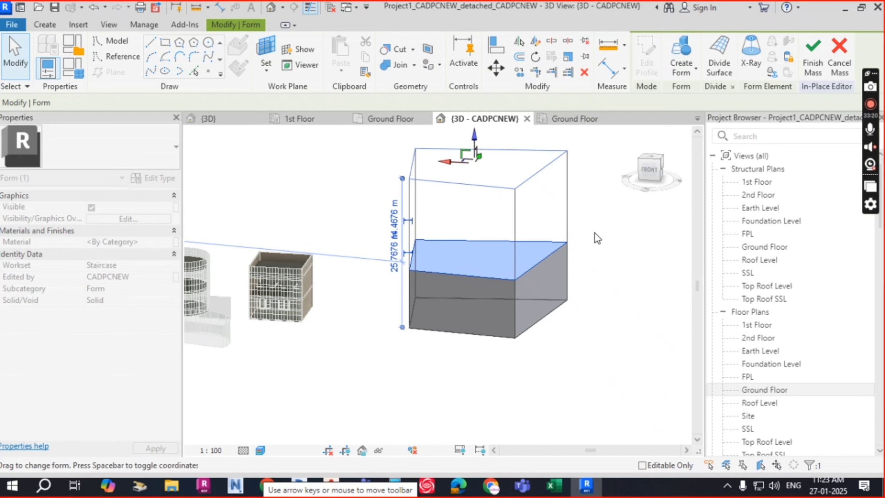
pyautogui.click(639, 302)
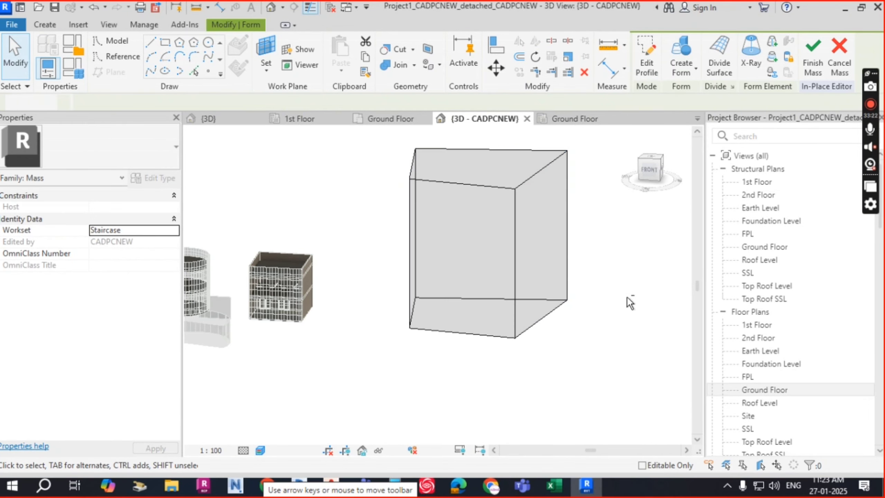
# - Pull the form's back top edge horizontally outward so the back face leans outward
pyautogui.keyDown('shift'); pyautogui.moveTo(628, 298); pyautogui.dragTo(599, 326, button='middle'); pyautogui.keyUp('shift')
pyautogui.moveTo(476, 242); pyautogui.dragTo(596, 287)
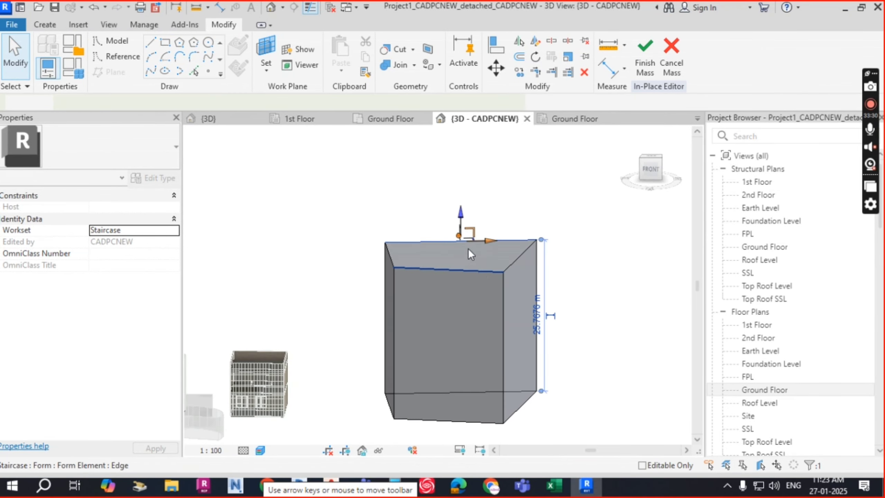
pyautogui.keyDown('shift'); pyautogui.moveTo(618, 289); pyautogui.dragTo(521, 314, button='middle'); pyautogui.keyUp('shift')
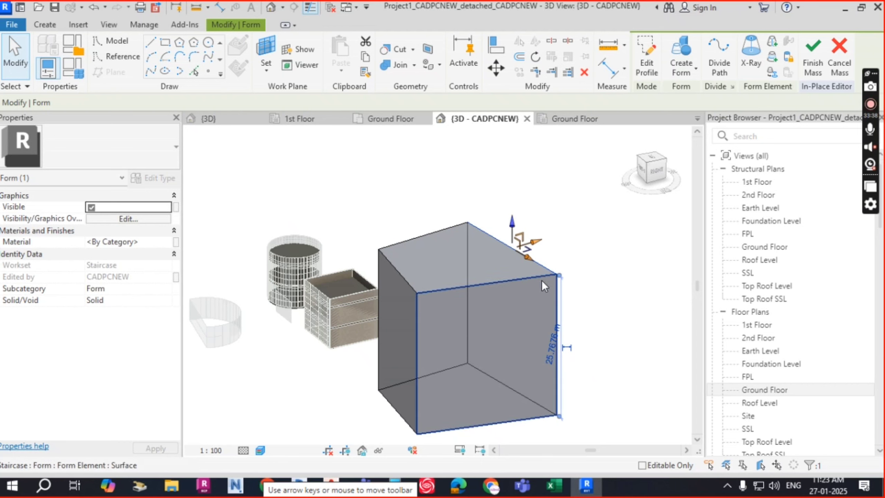
pyautogui.keyDown('shift'); pyautogui.moveTo(639, 301); pyautogui.dragTo(607, 304, button='middle'); pyautogui.keyUp('shift')
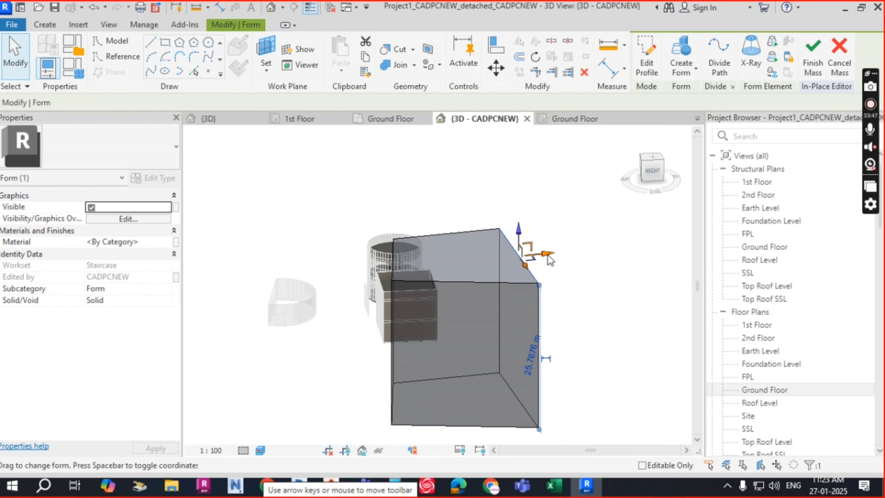
pyautogui.moveTo(547, 255); pyautogui.dragTo(580, 254)
pyautogui.scroll(-2, 625, 335)
pyautogui.keyDown('shift'); pyautogui.moveTo(604, 299); pyautogui.dragTo(627, 350, button='middle'); pyautogui.keyUp('shift')
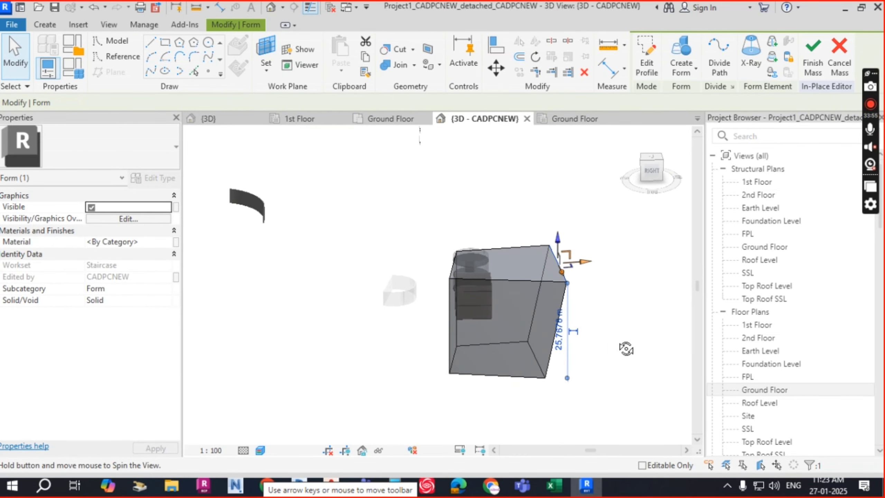
# - Raise the form's back top edge vertically to slope the top face up towards the back
pyautogui.scroll(1, 547, 258)
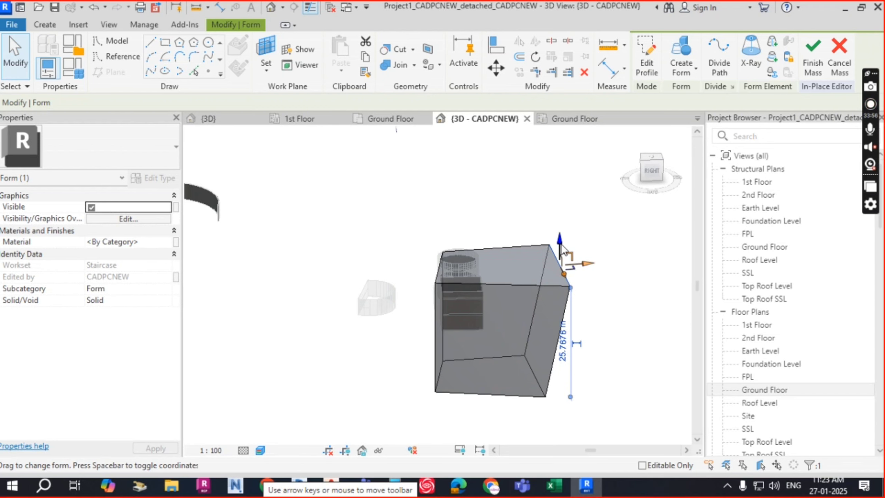
pyautogui.moveTo(560, 244); pyautogui.dragTo(563, 188)
pyautogui.click(608, 308)
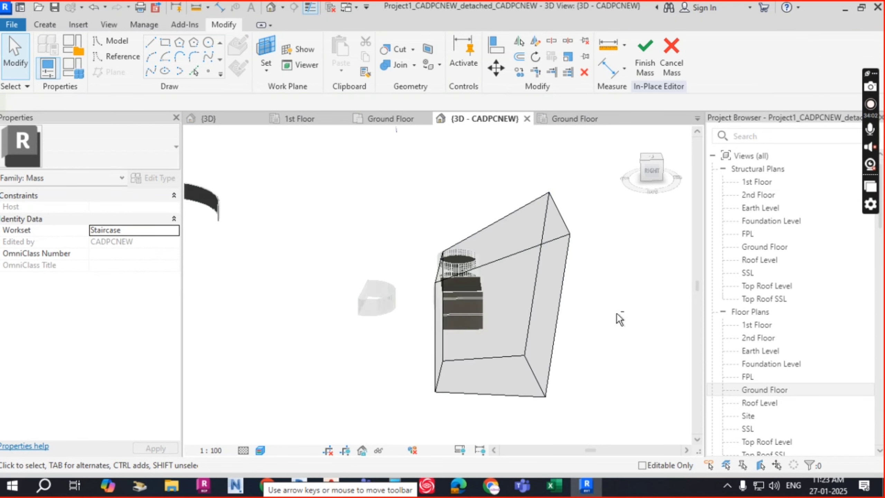
# - Raise the form's front top edge vertically to reduce the slope of the top face
pyautogui.keyDown('shift'); pyautogui.moveTo(616, 318); pyautogui.dragTo(592, 332, button='middle'); pyautogui.keyUp('shift')
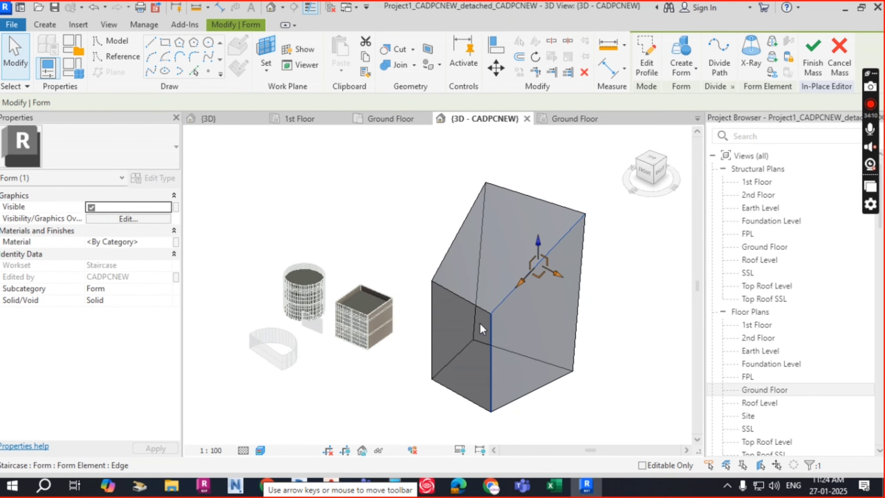
pyautogui.click(457, 296)
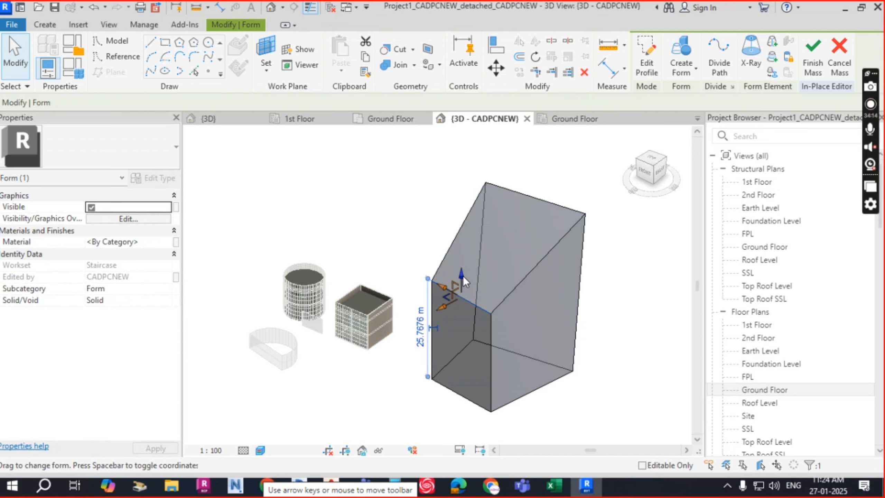
pyautogui.moveTo(464, 275); pyautogui.dragTo(468, 239)
pyautogui.click(608, 248)
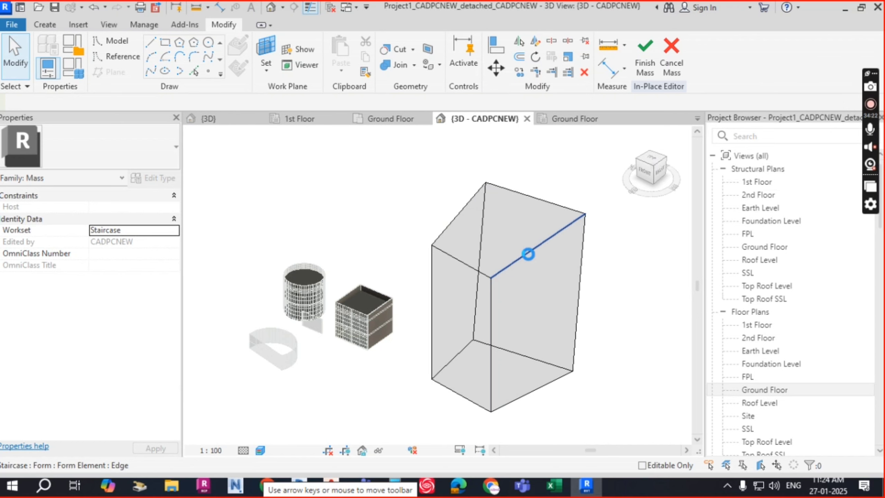
# - Shift the top edge of the form's right side face slightly inward and downward
pyautogui.click(528, 255)
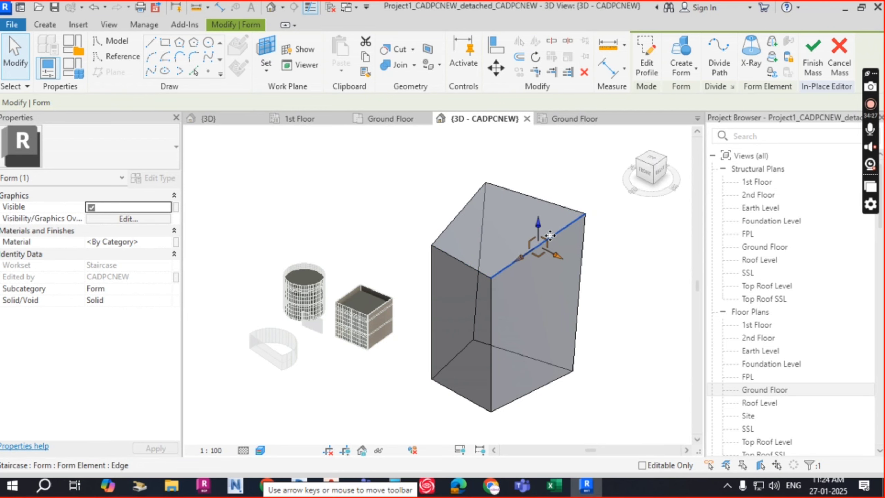
pyautogui.scroll(5, 547, 247)
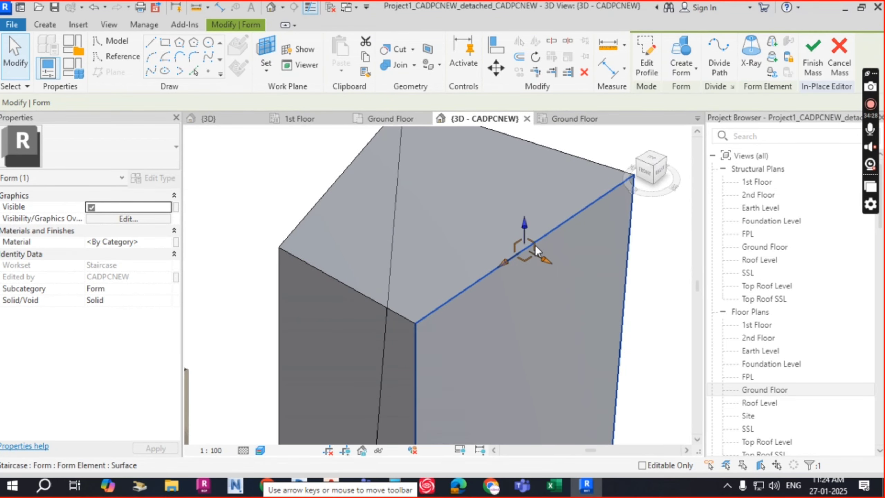
pyautogui.moveTo(533, 243); pyautogui.dragTo(522, 267)
pyautogui.scroll(-5, 480, 235)
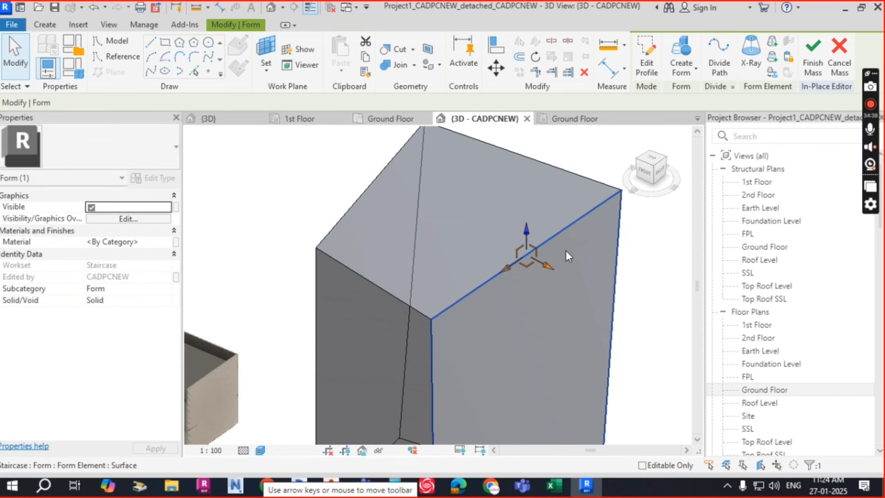
# - Deselect the reshaped form and finish the in-place mass
pyautogui.keyDown('shift'); pyautogui.moveTo(601, 334); pyautogui.dragTo(632, 348, button='middle'); pyautogui.keyUp('shift')
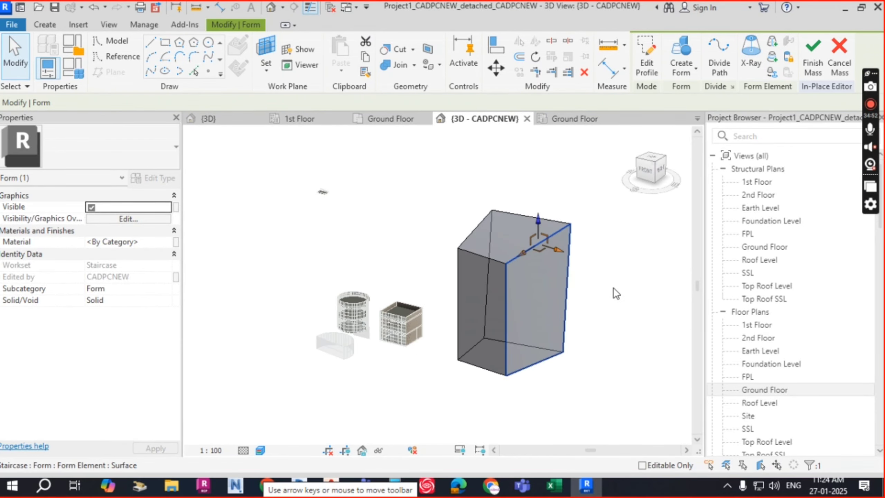
pyautogui.moveTo(603, 305)
pyautogui.keyDown('shift'); pyautogui.mouseDown(button='middle')
pyautogui.moveTo(635, 289)
pyautogui.moveTo(619, 314)
pyautogui.moveTo(609, 313)
pyautogui.mouseUp(button='middle'); pyautogui.keyUp('shift')
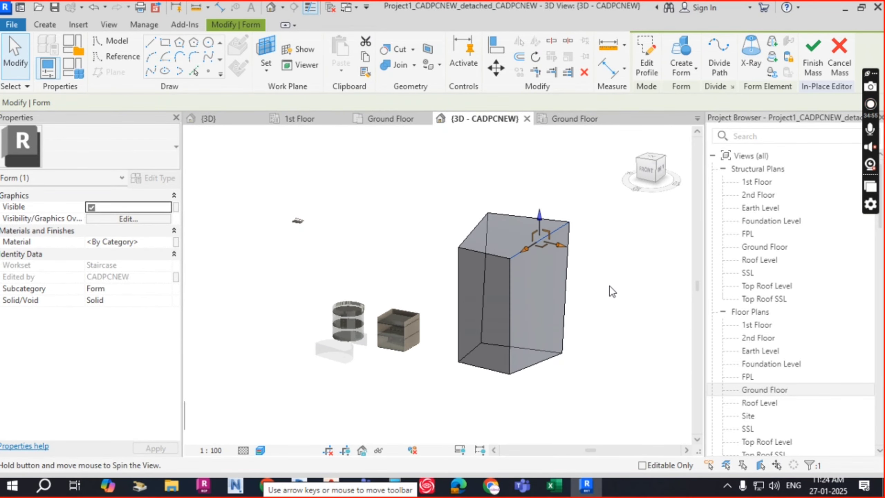
pyautogui.click(609, 285)
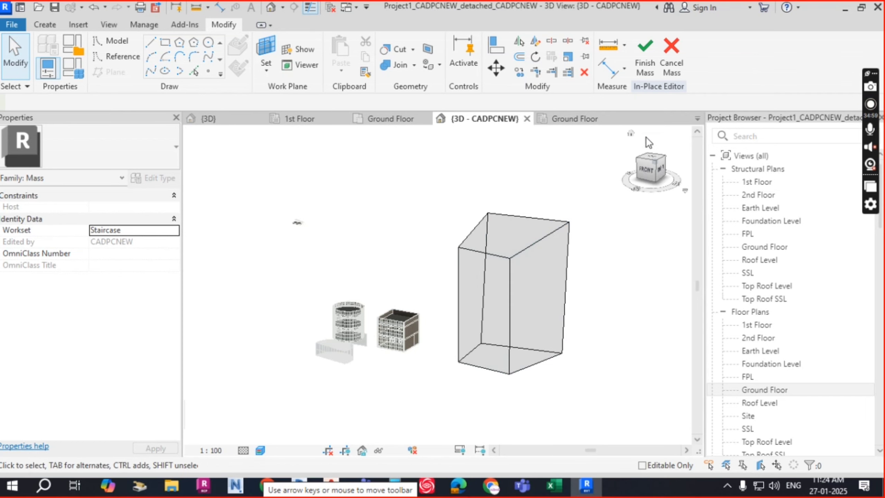
pyautogui.click(645, 66)
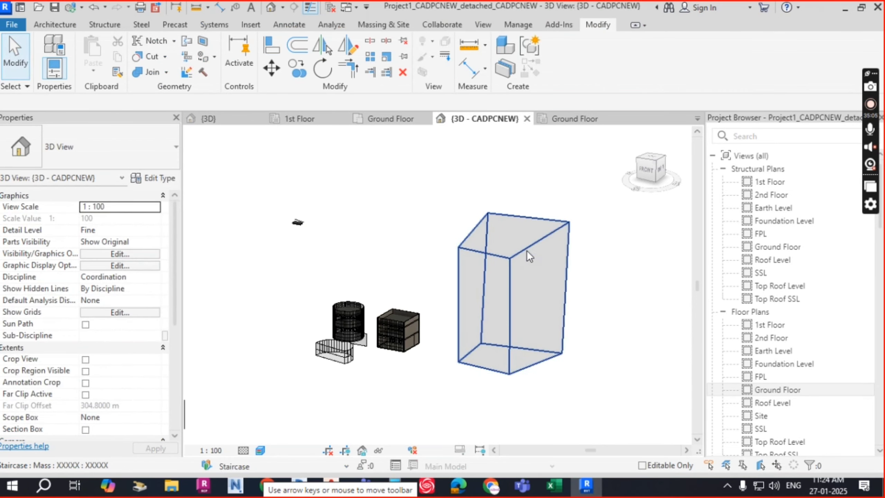
pyautogui.click(541, 239)
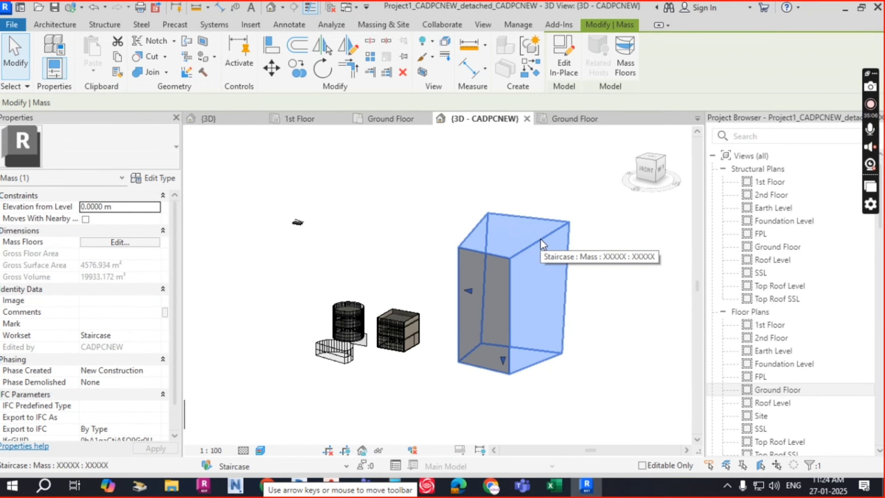
pyautogui.click(604, 274)
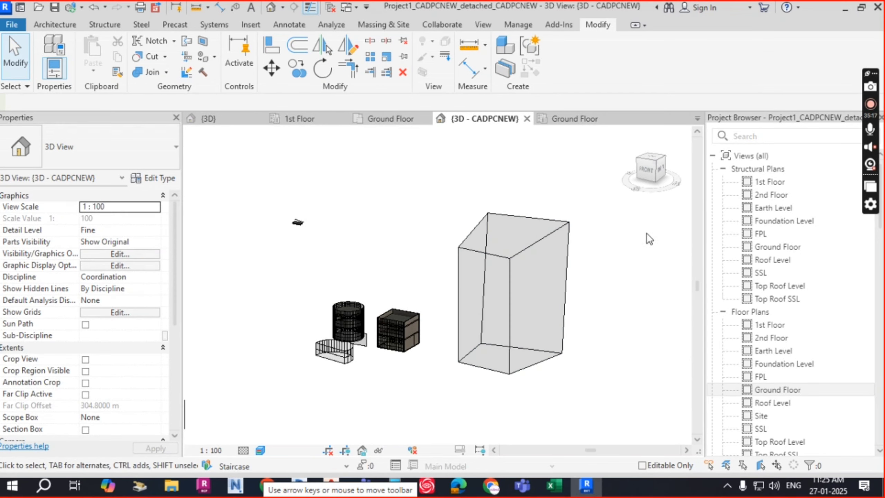
pyautogui.click(508, 235)
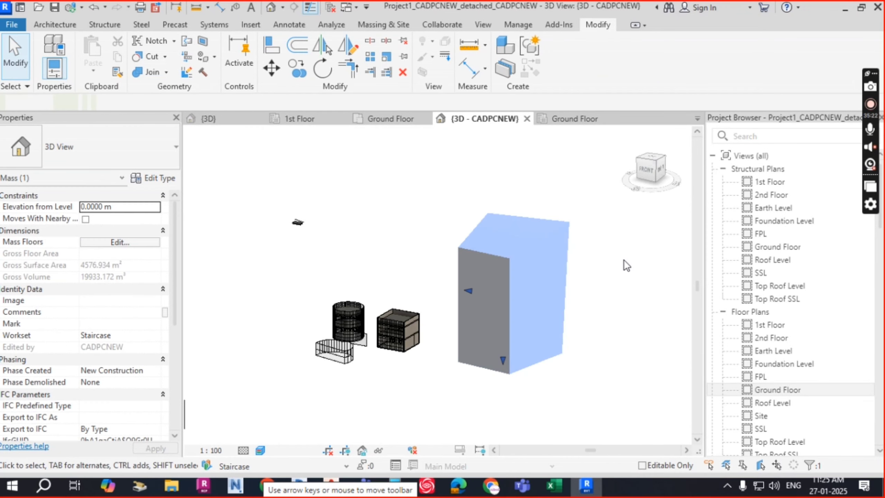
pyautogui.click(624, 260)
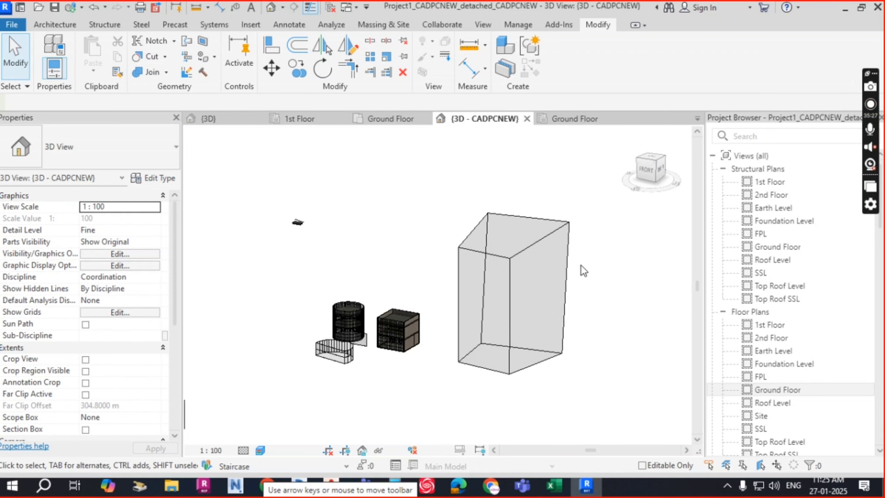
pyautogui.scroll(2, 614, 290)
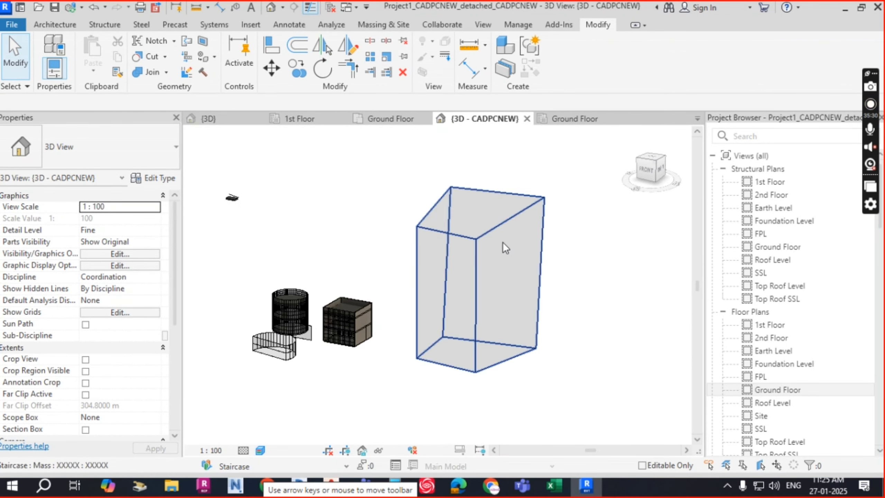
pyautogui.click(475, 192)
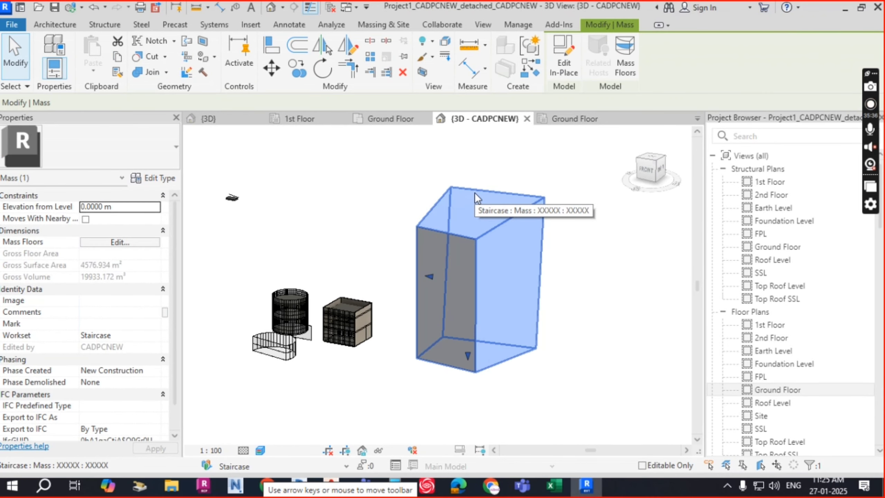
pyautogui.click(577, 248)
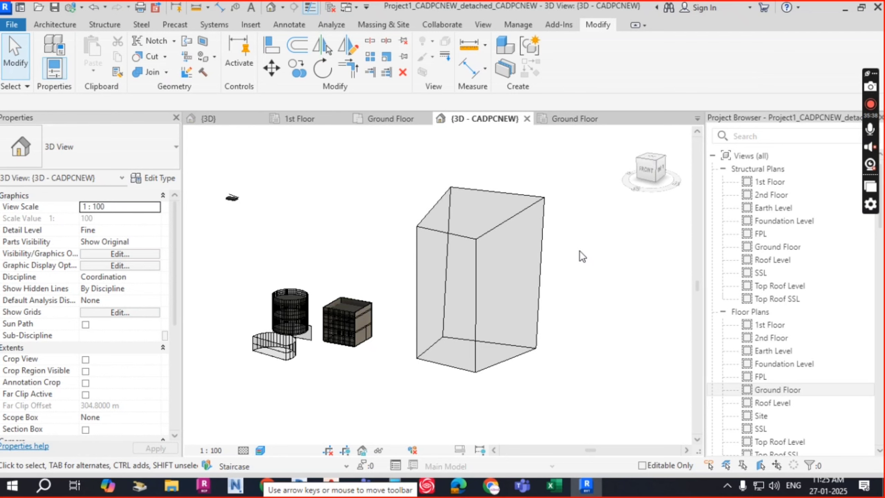
pyautogui.click(392, 25)
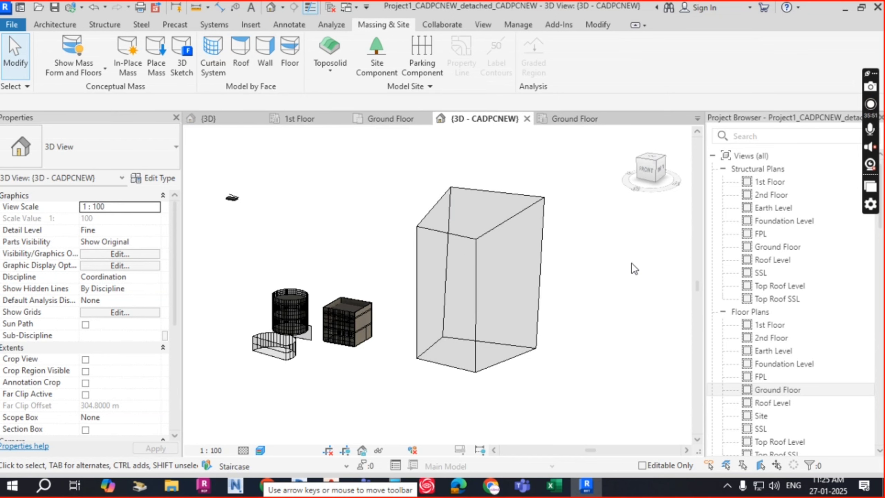
# - Add mass floors to the new quadrilateral mass at all listed levels, from 1st Floor to Top Roof SSL
pyautogui.click(511, 220)
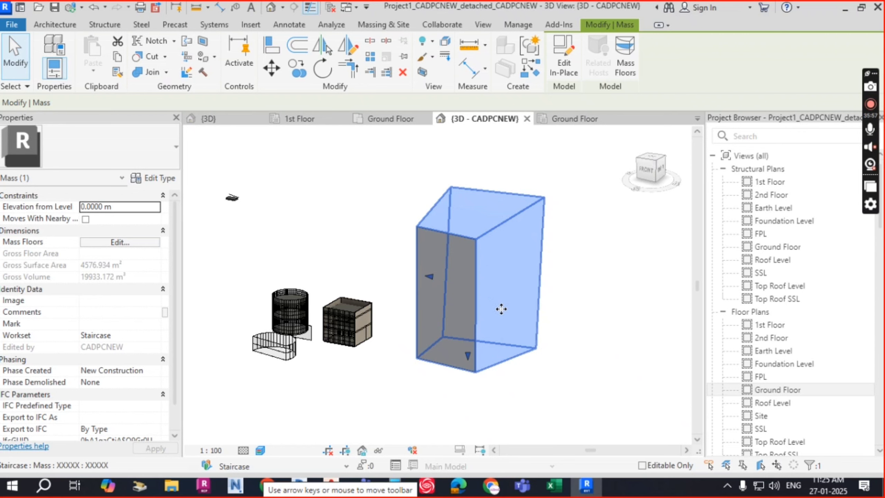
pyautogui.click(624, 58)
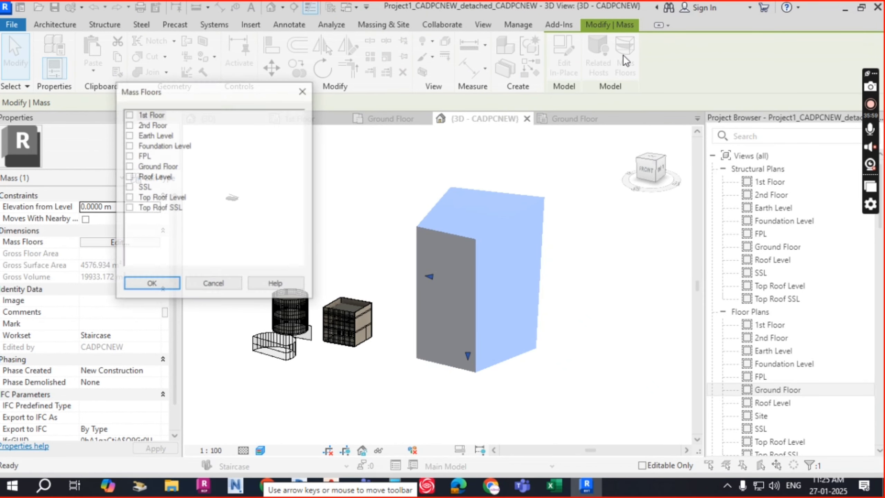
pyautogui.keyDown('shift'); pyautogui.click(129, 208); pyautogui.keyUp('shift')
pyautogui.click(129, 208)
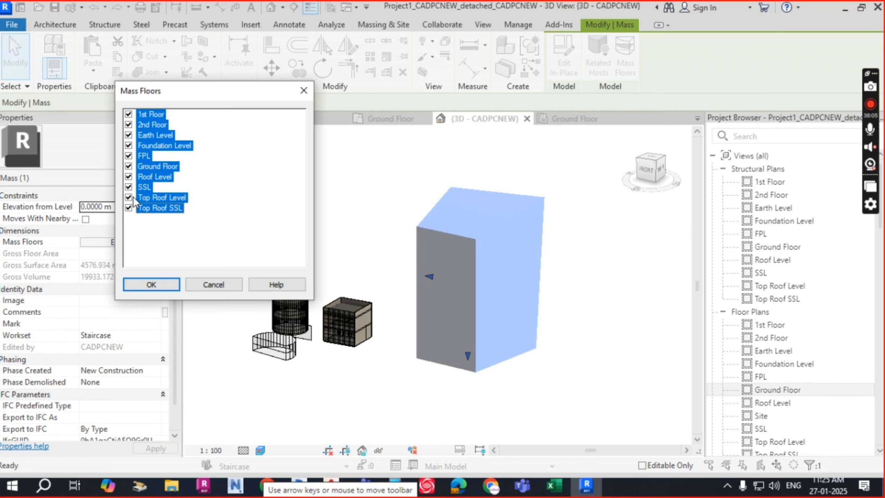
pyautogui.click(167, 289)
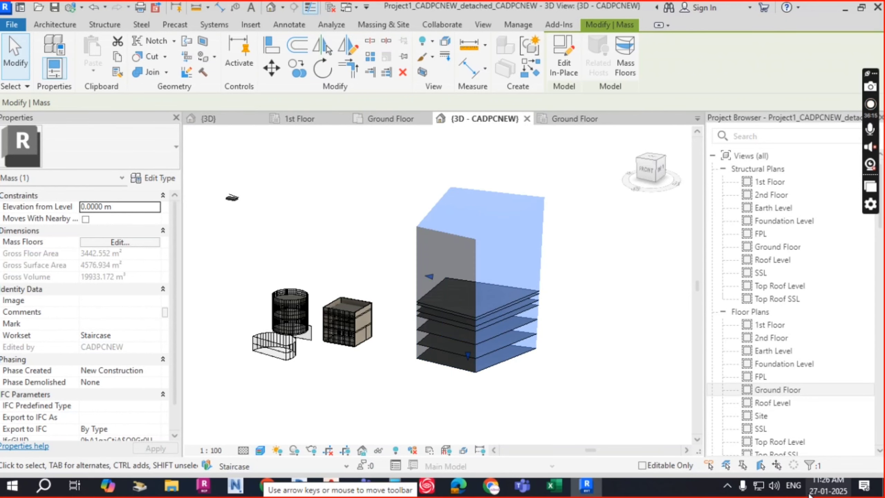
# - Deselect the quadrilateral mass and open the North building elevation at the existing level lines
pyautogui.scroll(-10, 772, 274)
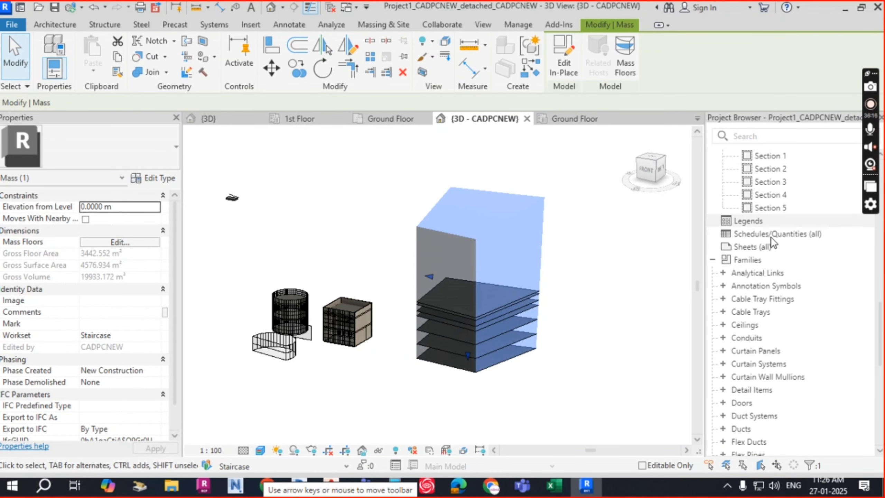
pyautogui.scroll(5, 771, 265)
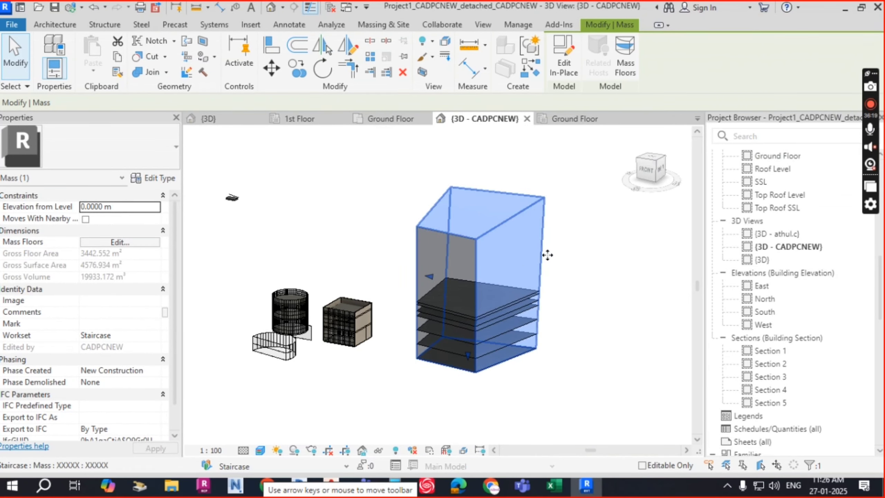
pyautogui.press('Escape')
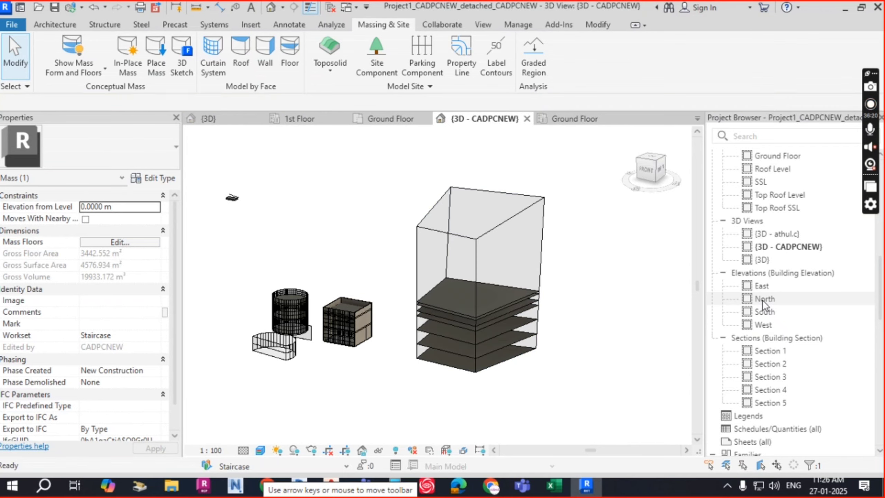
pyautogui.doubleClick(762, 300)
pyautogui.click(637, 265)
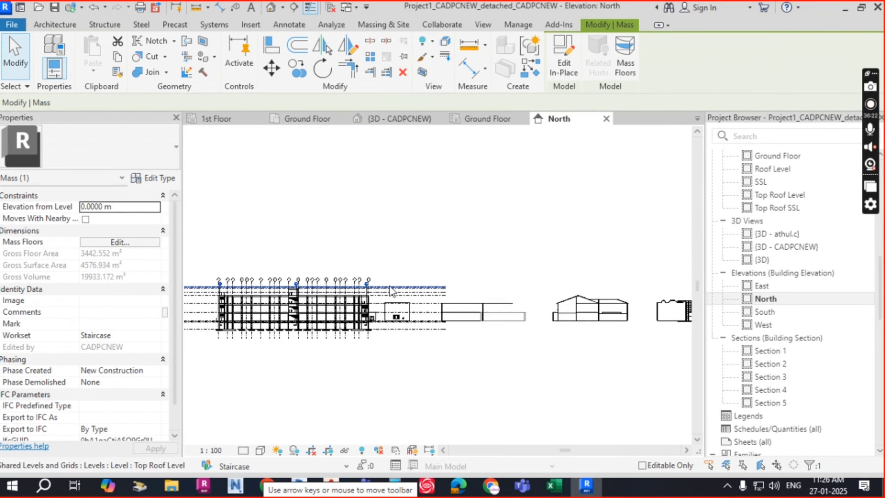
pyautogui.scroll(5, 392, 291)
# - Add five levels above the topmost existing level by picking lines, each offset 4.5 m upward from the one below
pyautogui.click(52, 25)
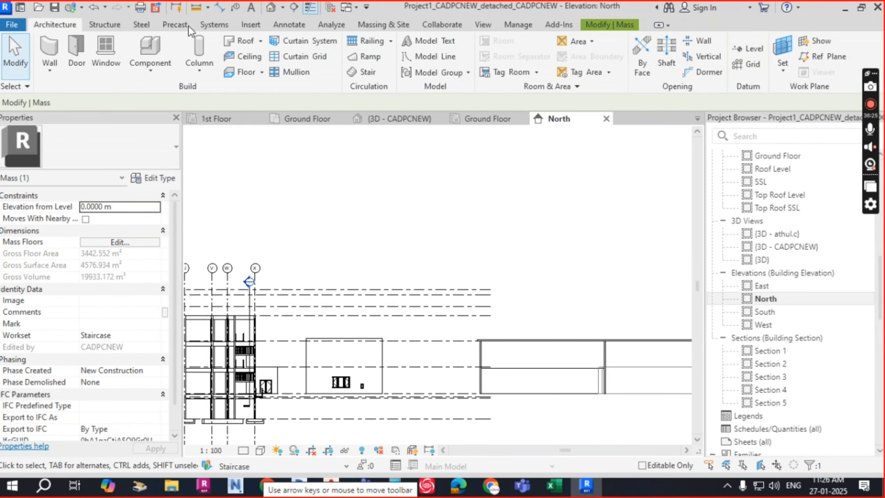
pyautogui.click(748, 49)
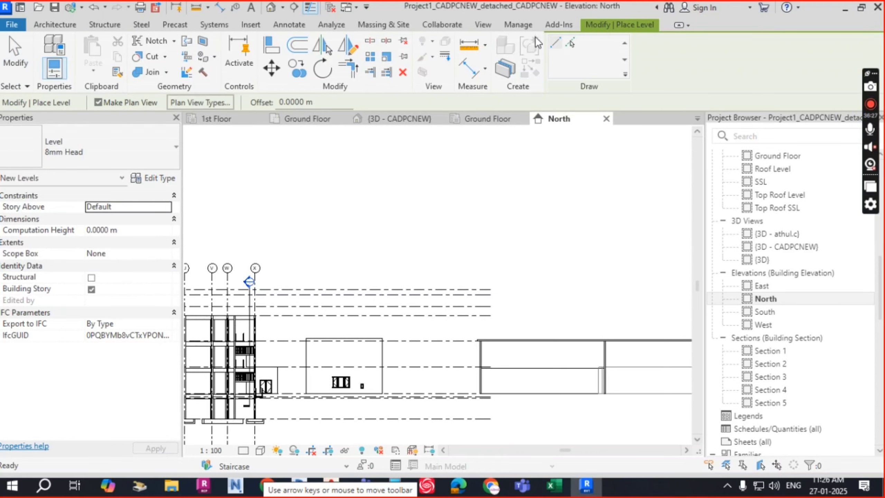
pyautogui.click(569, 43)
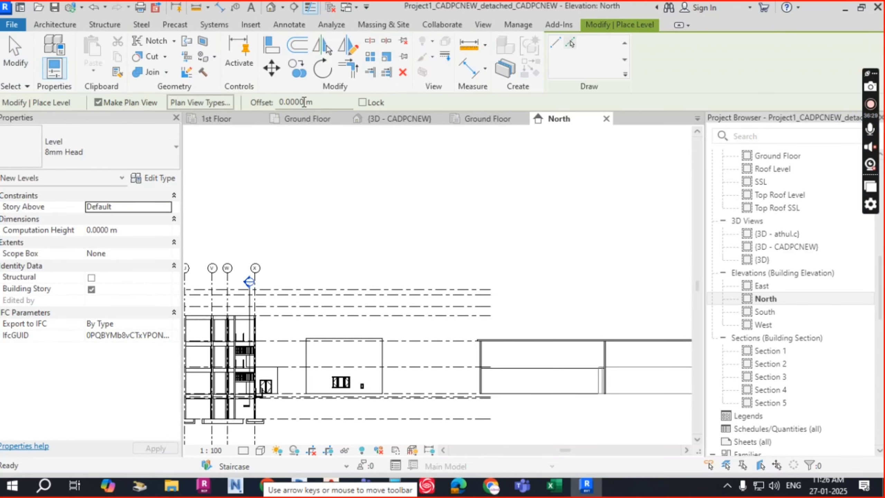
pyautogui.click(258, 102)
pyautogui.write('.5')
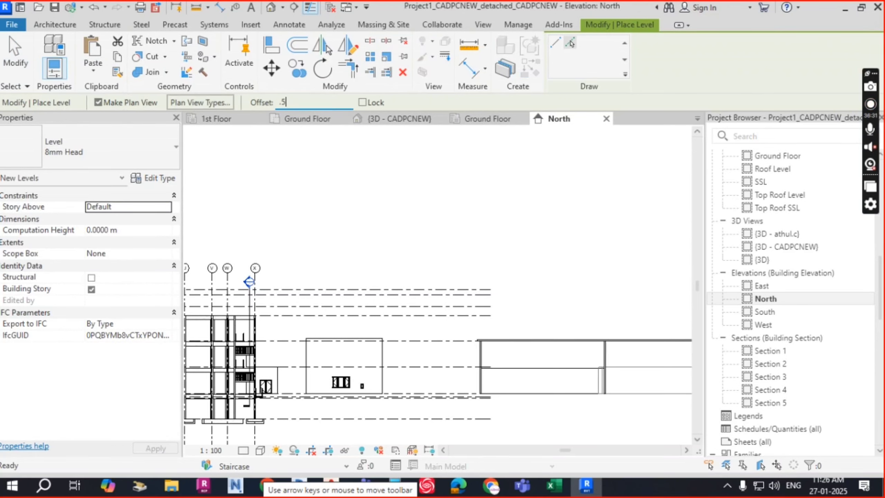
pyautogui.write('4.5')
pyautogui.press('Return')
pyautogui.click(459, 289)
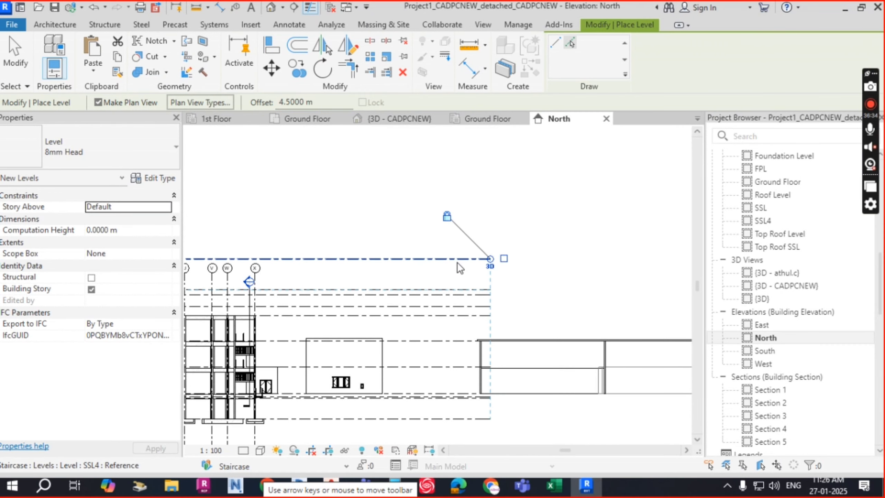
pyautogui.click(457, 259)
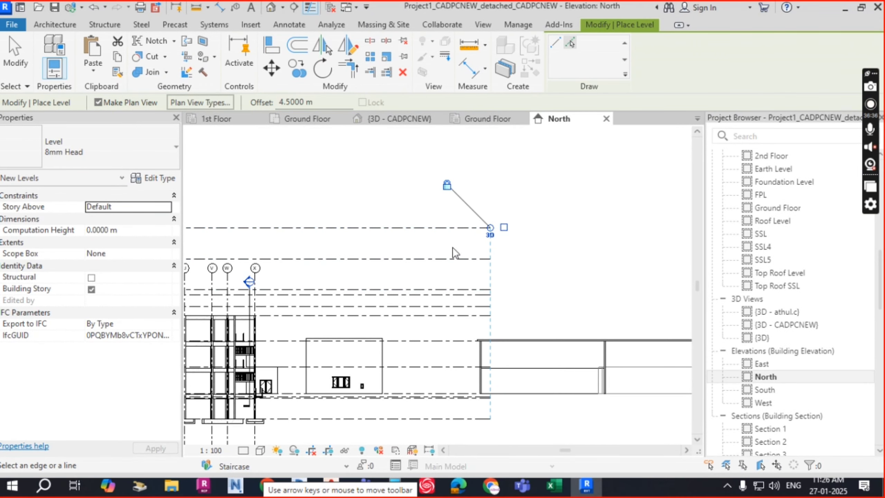
pyautogui.click(452, 227)
pyautogui.click(456, 197)
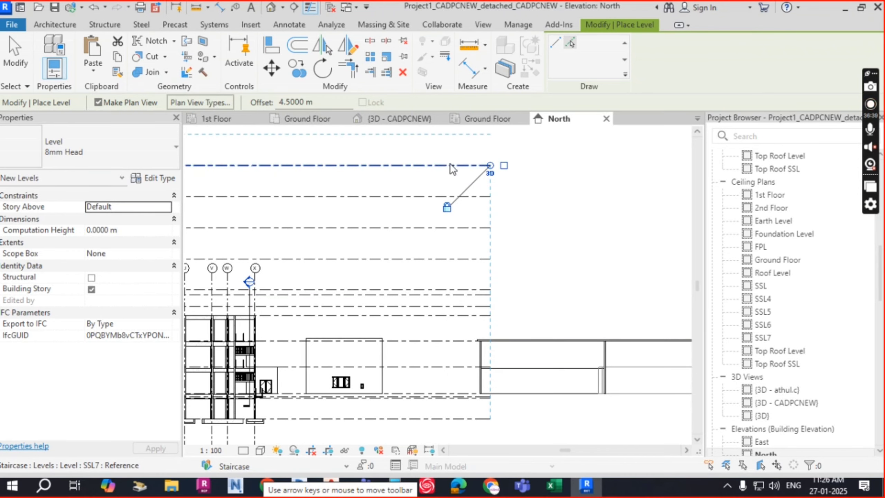
pyautogui.click(450, 165)
pyautogui.scroll(-2, 523, 237)
pyautogui.press('Escape')
pyautogui.press('Escape')
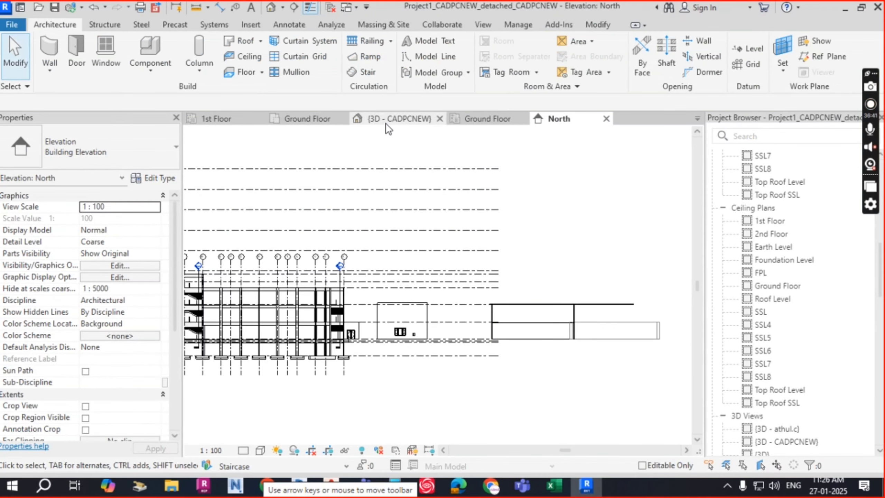
# - Return to the {3D - CADPCNEW} view and add mass floors to the quadrilateral mass at levels SSL4, SSL5, SSL6, SSL7 and SSL8
pyautogui.click(397, 120)
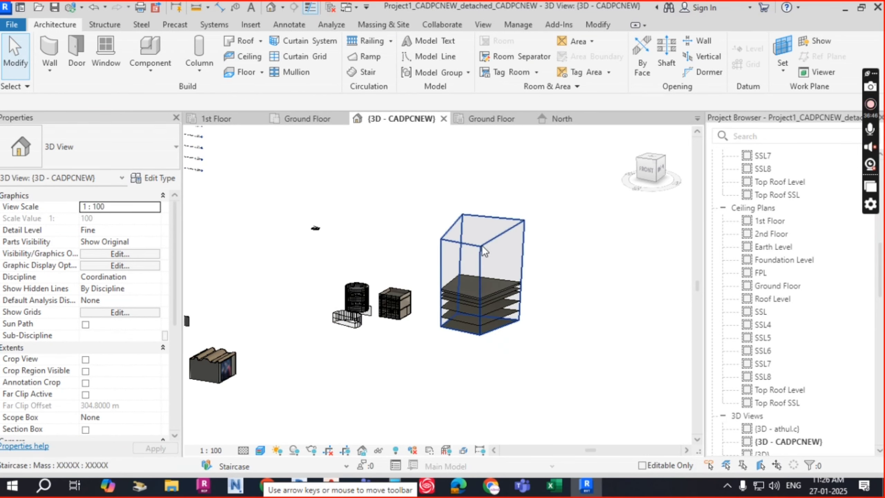
pyautogui.click(498, 236)
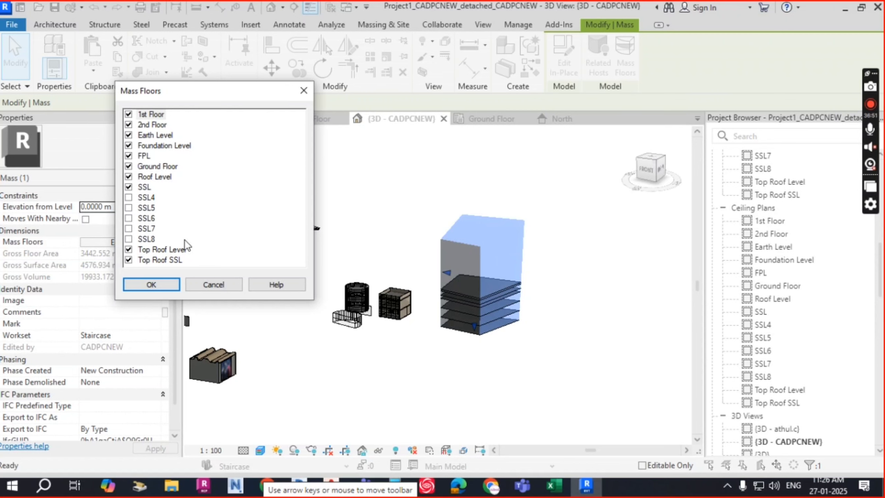
pyautogui.moveTo(130, 201); pyautogui.dragTo(133, 211)
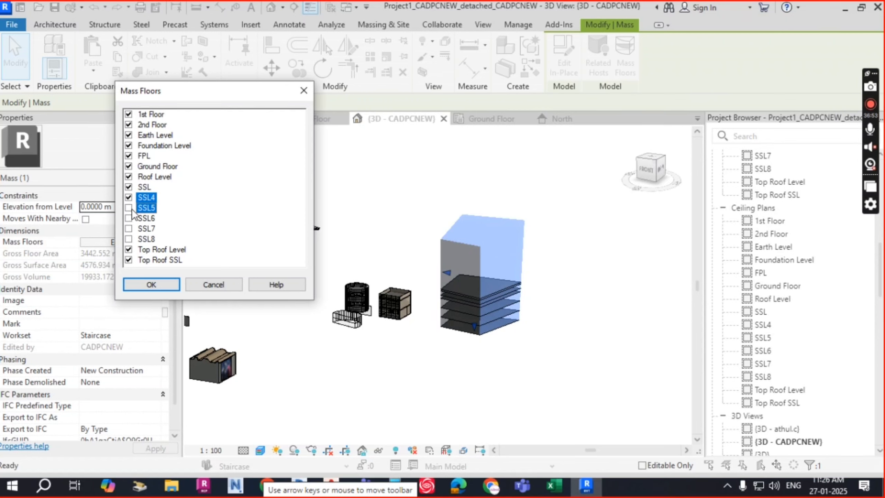
pyautogui.click(130, 208)
pyautogui.click(129, 219)
pyautogui.click(129, 210)
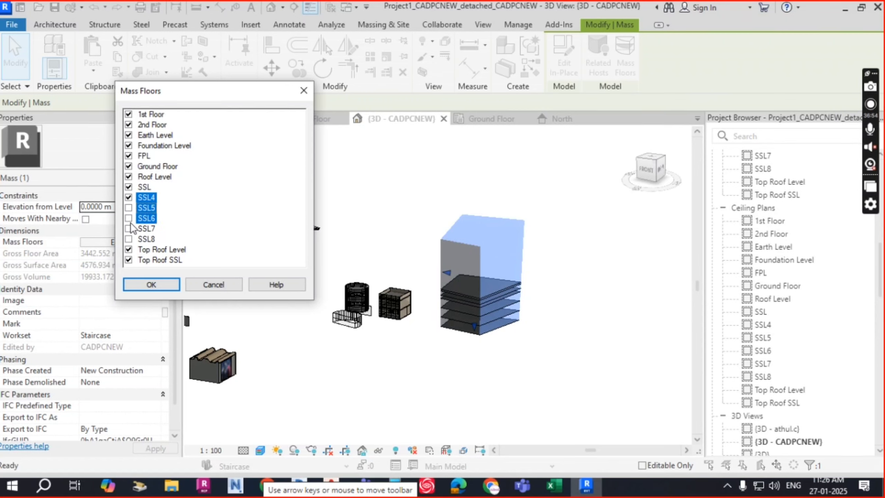
pyautogui.click(129, 207)
pyautogui.click(129, 208)
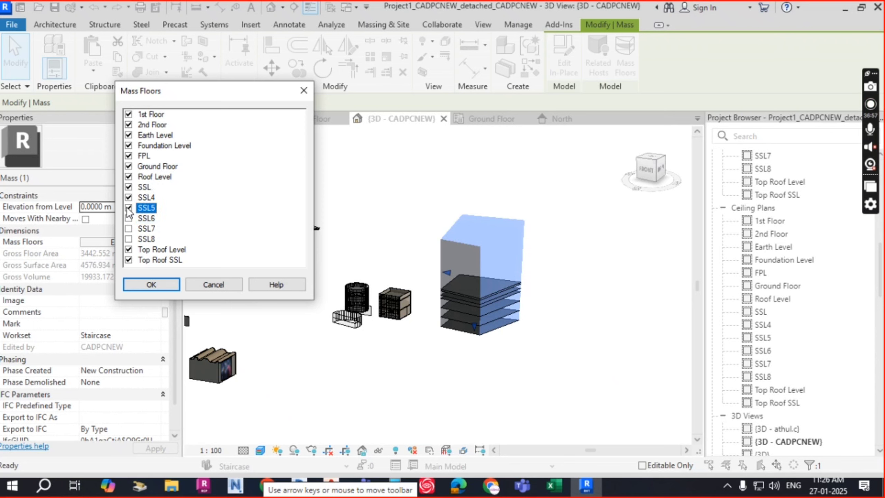
pyautogui.click(129, 218)
pyautogui.click(129, 229)
pyautogui.click(128, 239)
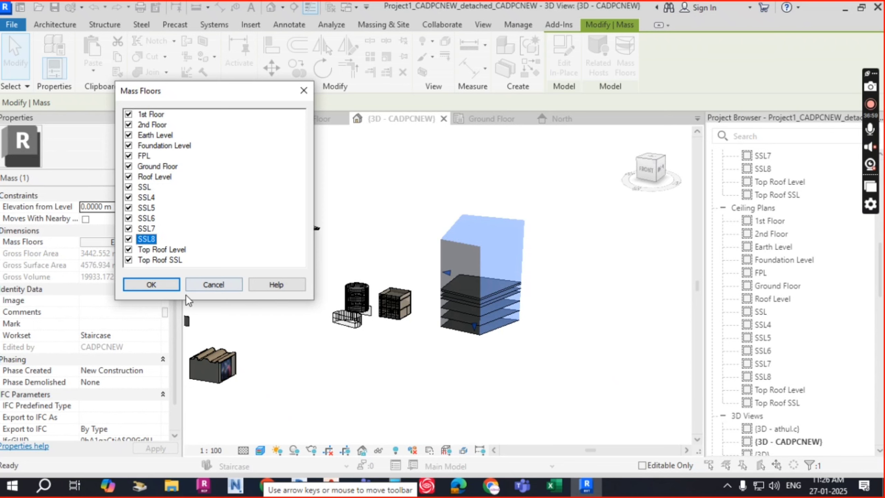
pyautogui.click(151, 285)
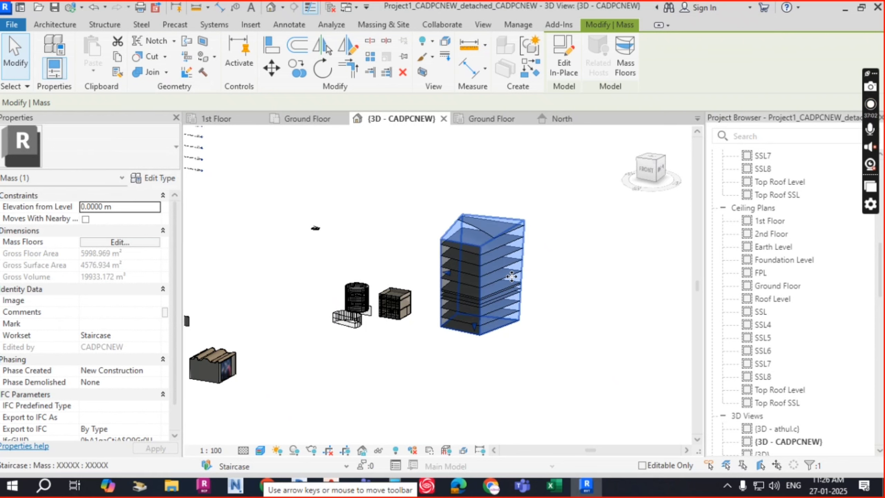
# - Edit the quadrilateral mass in place, raise its front top edge slightly, and finish the mass
pyautogui.scroll(5, 573, 268)
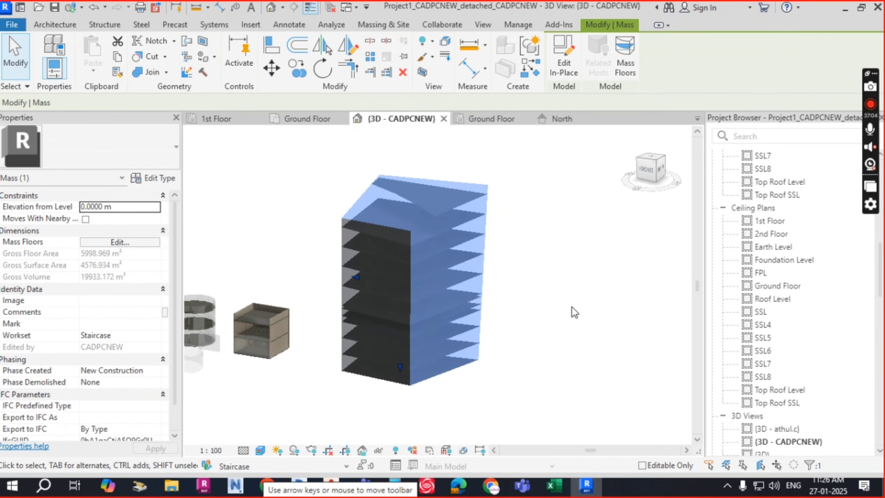
pyautogui.moveTo(579, 328)
pyautogui.keyDown('shift'); pyautogui.mouseDown(button='middle')
pyautogui.moveTo(577, 289)
pyautogui.moveTo(551, 263)
pyautogui.moveTo(505, 295)
pyautogui.moveTo(489, 332)
pyautogui.moveTo(512, 338)
pyautogui.moveTo(554, 301)
pyautogui.moveTo(585, 303)
pyautogui.moveTo(590, 324)
pyautogui.mouseUp(button='middle'); pyautogui.keyUp('shift')
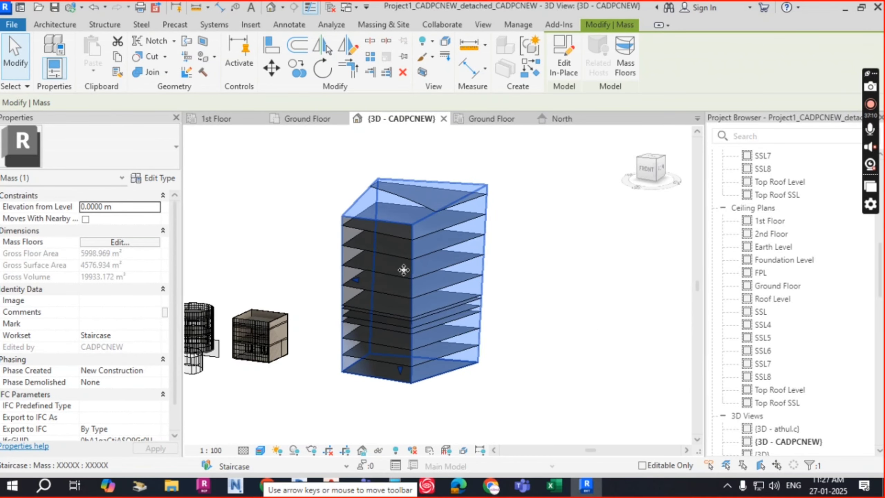
pyautogui.press('Escape')
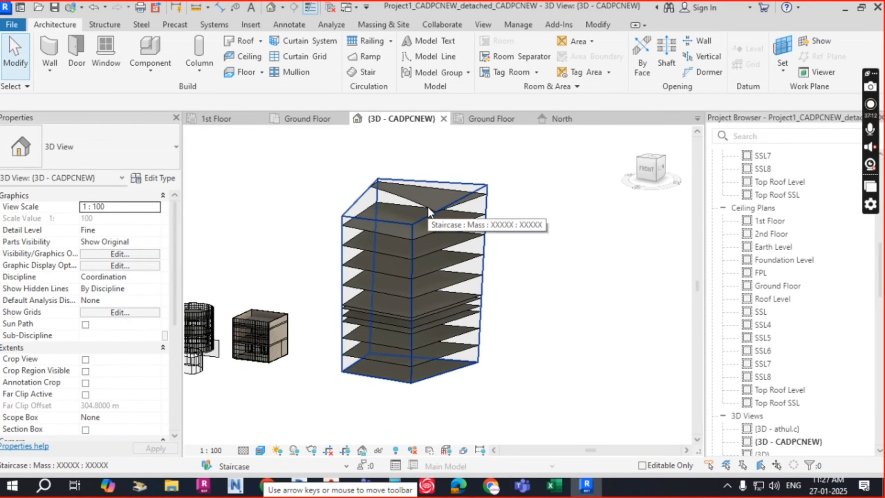
pyautogui.scroll(5, 398, 200)
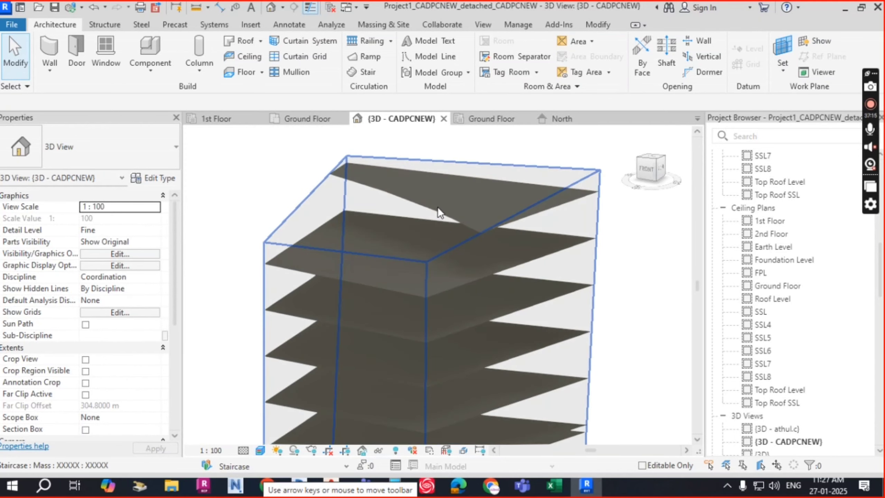
pyautogui.click(423, 261)
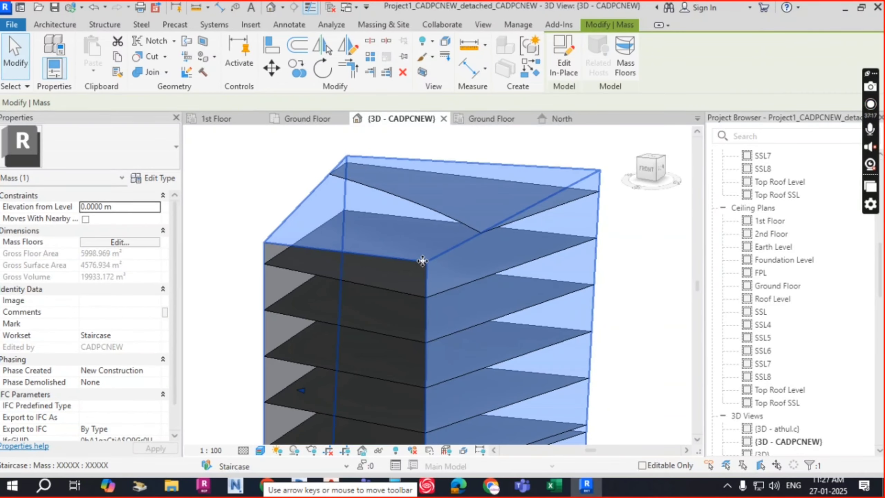
pyautogui.click(563, 66)
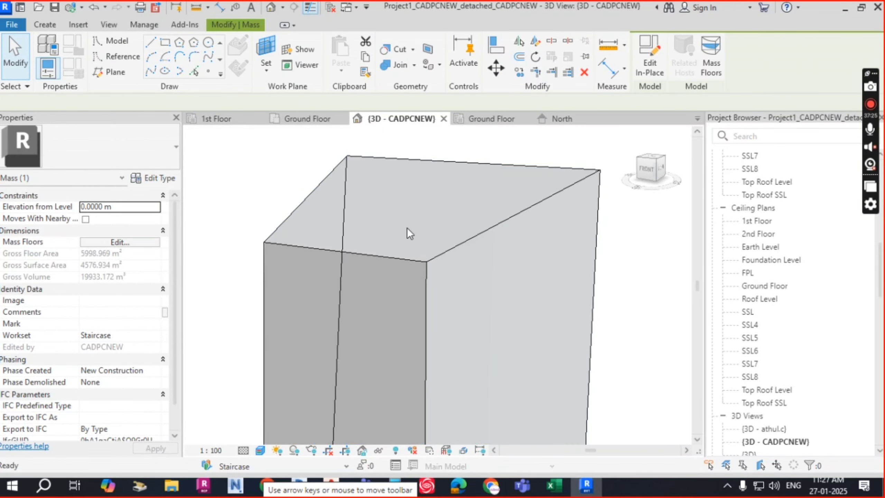
pyautogui.click(359, 256)
pyautogui.moveTo(348, 229); pyautogui.dragTo(347, 212)
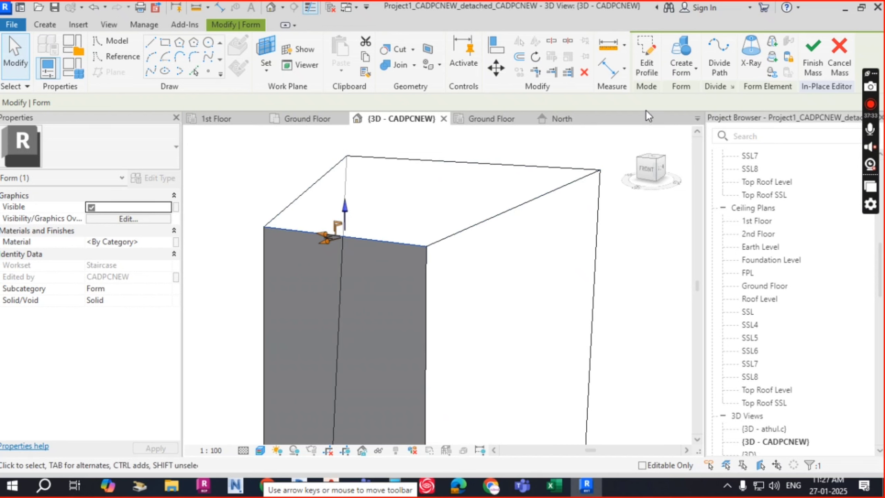
pyautogui.click(814, 60)
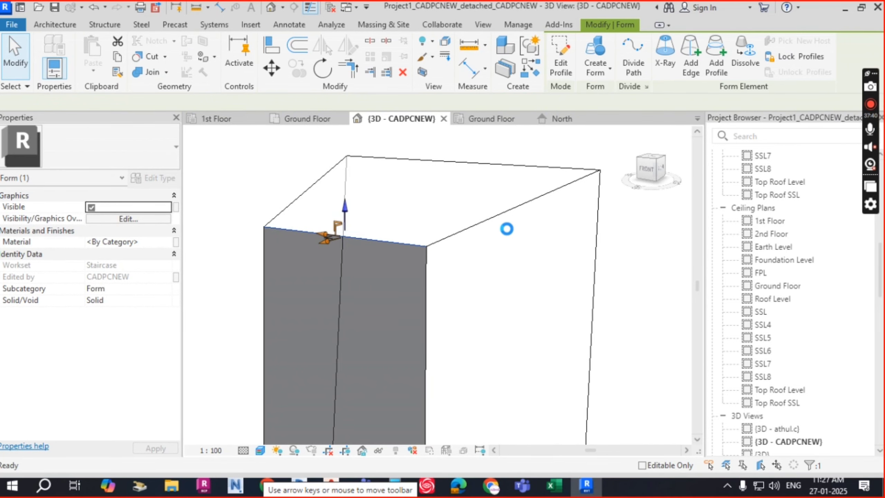
# - Examine from several angles how the mass floors meet the sloped top of the quadrilateral mass
pyautogui.scroll(3, 417, 256)
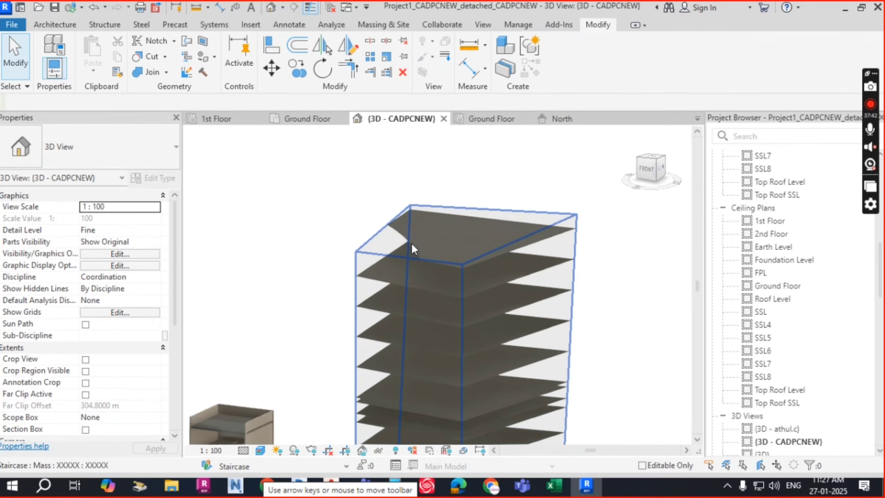
pyautogui.scroll(-2, 495, 237)
pyautogui.keyDown('shift'); pyautogui.moveTo(589, 304); pyautogui.dragTo(626, 275, button='middle'); pyautogui.keyUp('shift')
pyautogui.moveTo(579, 249)
pyautogui.keyDown('shift'); pyautogui.mouseDown(button='middle')
pyautogui.moveTo(592, 333)
pyautogui.moveTo(538, 273)
pyautogui.mouseUp(button='middle'); pyautogui.keyUp('shift')
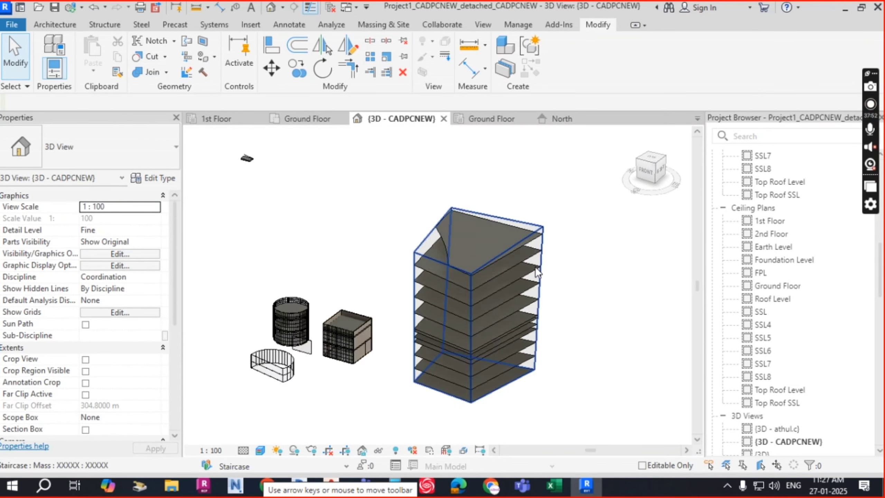
pyautogui.scroll(2, 535, 267)
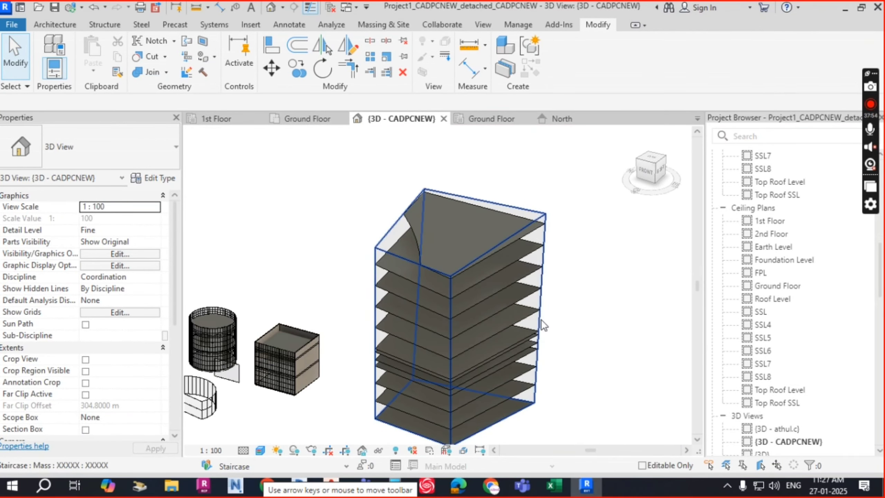
pyautogui.scroll(1, 574, 327)
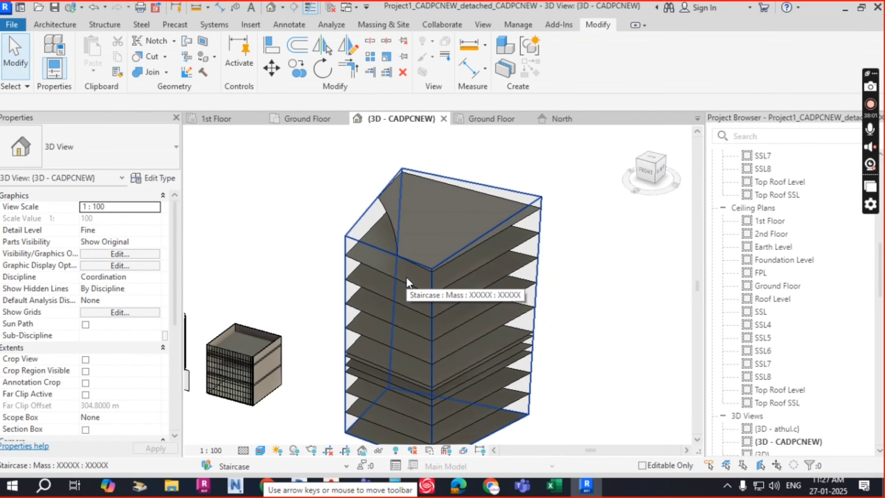
pyautogui.keyDown('shift'); pyautogui.moveTo(521, 376); pyautogui.dragTo(509, 350, button='middle'); pyautogui.keyUp('shift')
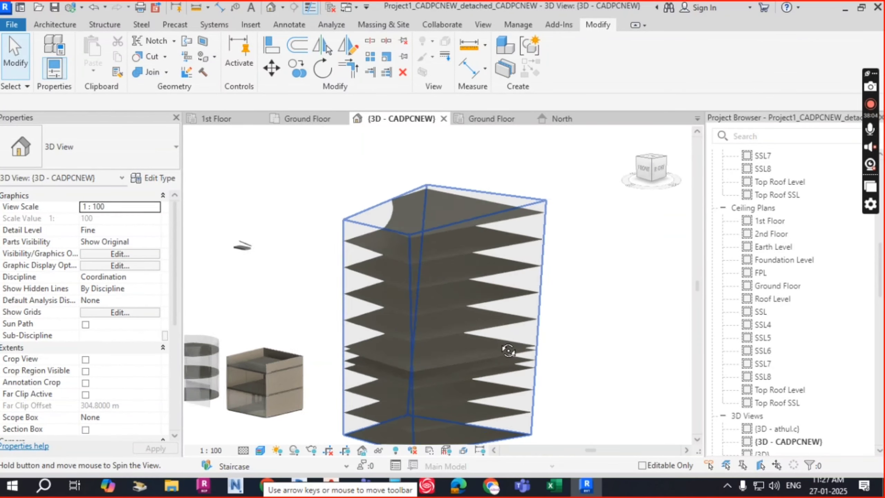
pyautogui.click(405, 174)
# - Create a 0.5 x1.0mm curtain system by face on the right face of the quadrilateral mass
pyautogui.click(383, 24)
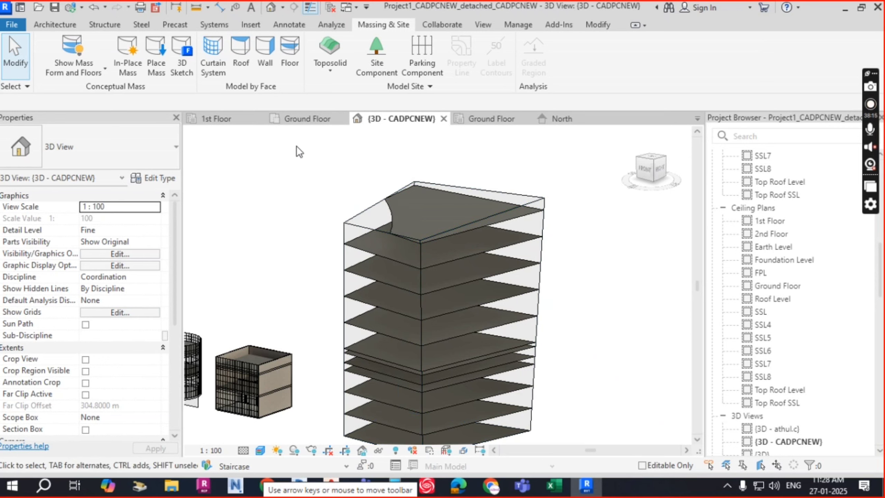
pyautogui.click(217, 61)
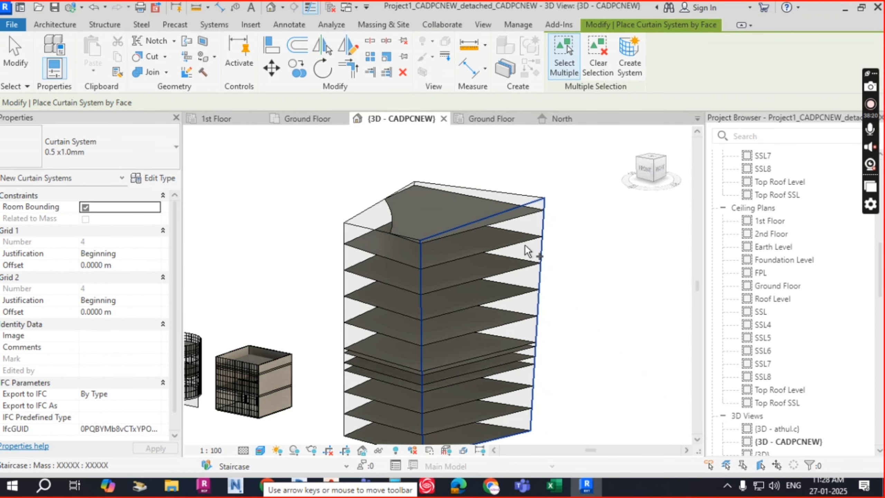
pyautogui.scroll(-2, 526, 245)
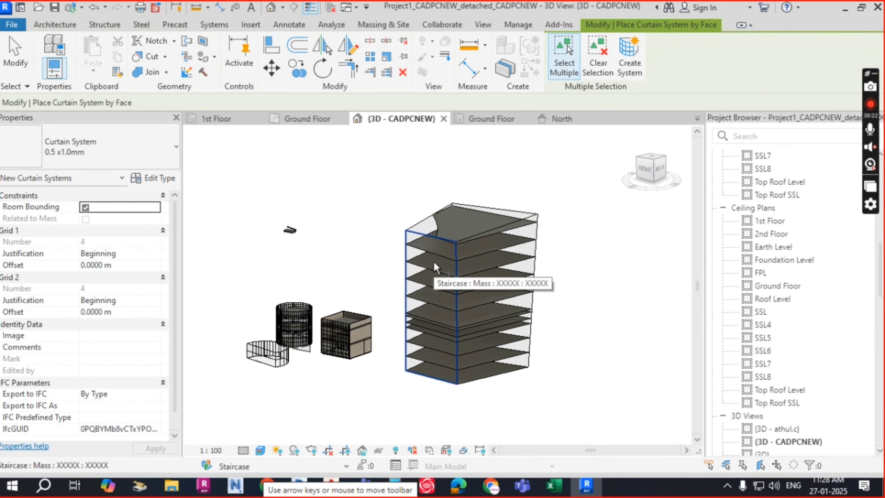
pyautogui.click(528, 246)
pyautogui.click(632, 62)
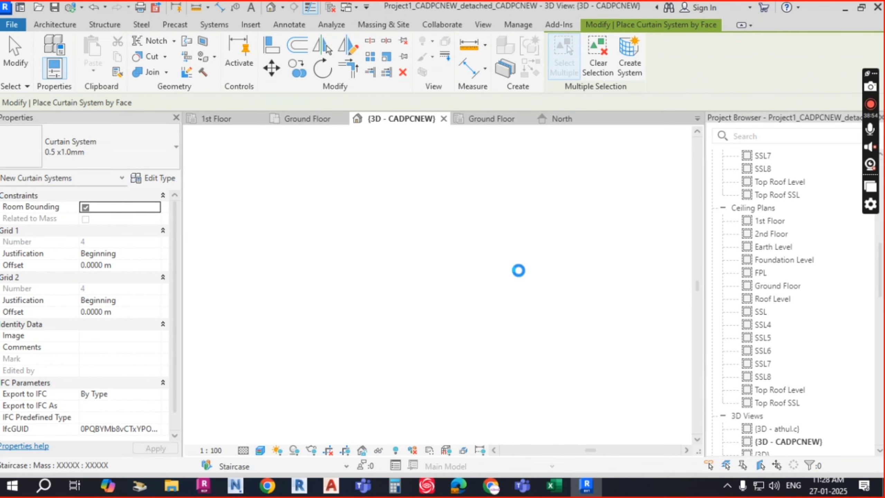
pyautogui.scroll(8, 491, 321)
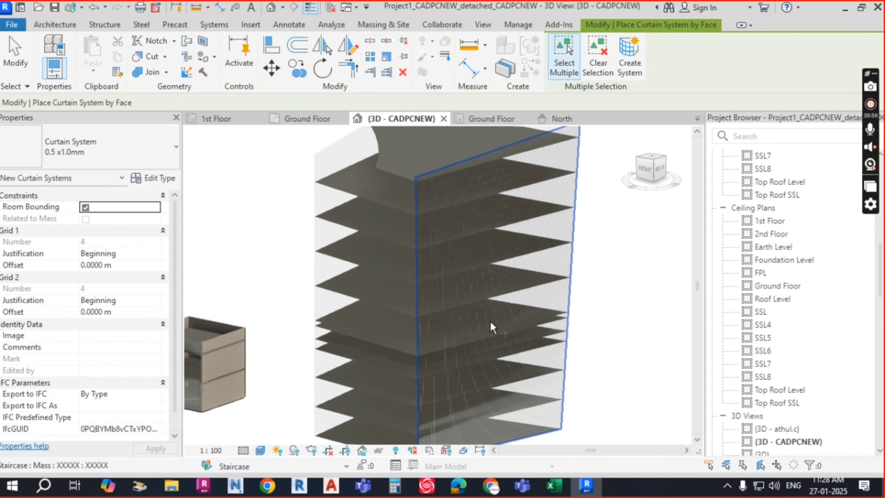
pyautogui.scroll(2, 491, 321)
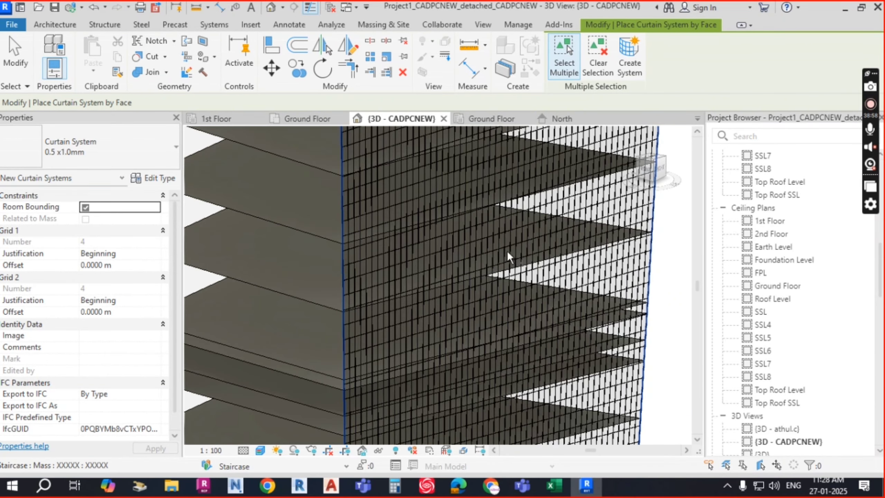
pyautogui.scroll(-3, 599, 255)
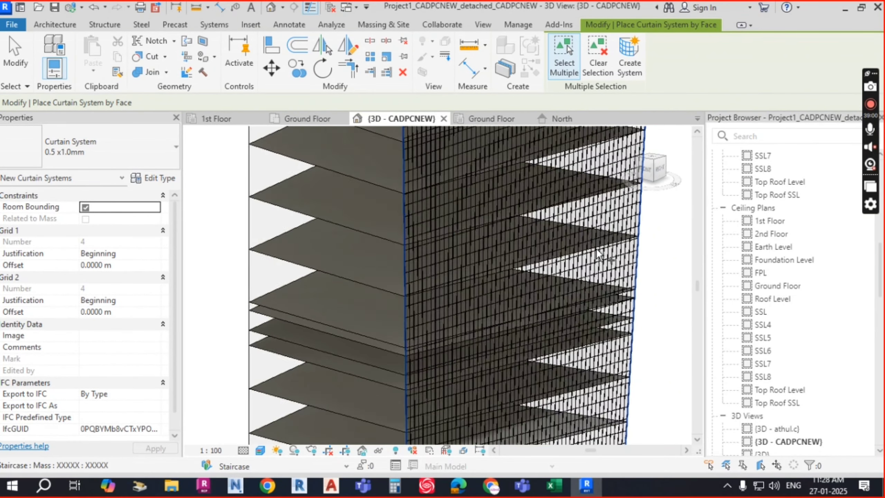
pyautogui.scroll(-2, 594, 273)
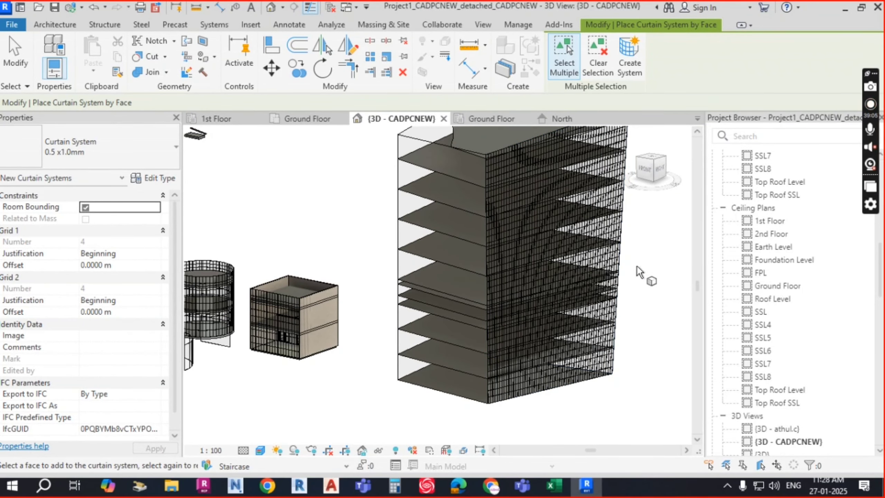
pyautogui.scroll(-2, 614, 300)
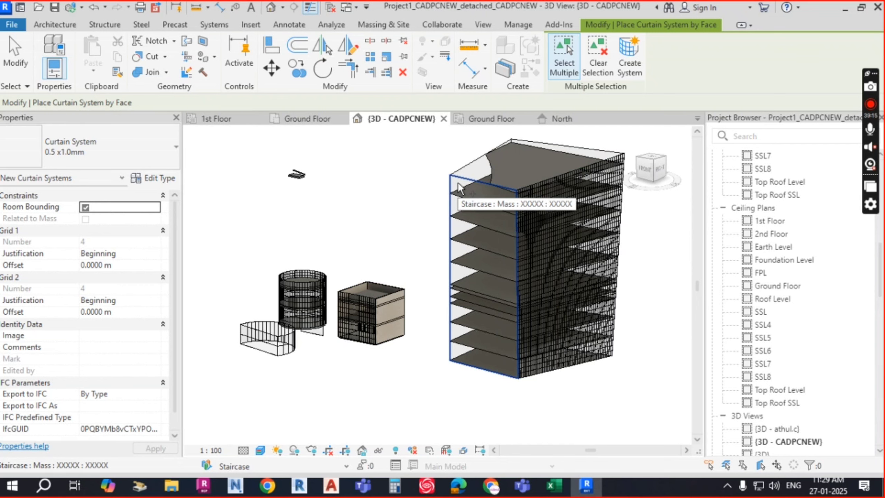
pyautogui.press('Escape')
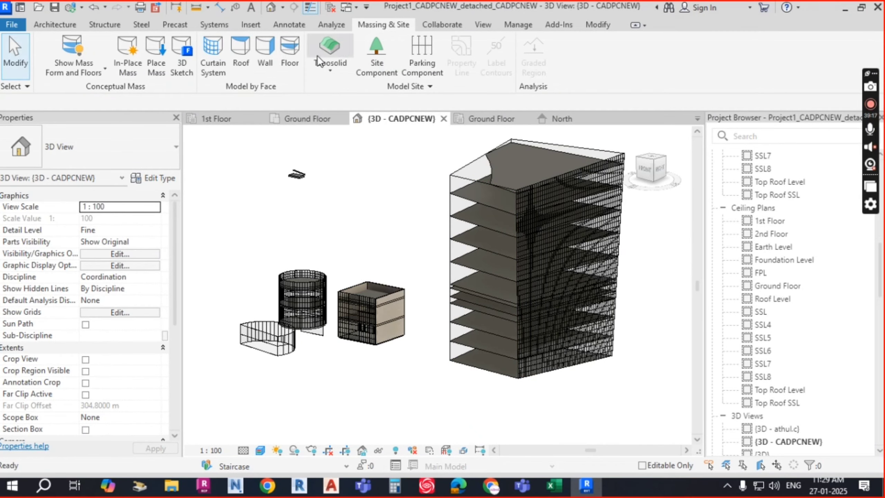
# - Apply an Exterior - Brick on Mtl. Stud wall by face to the front face of the quadrilateral mass
pyautogui.click(266, 49)
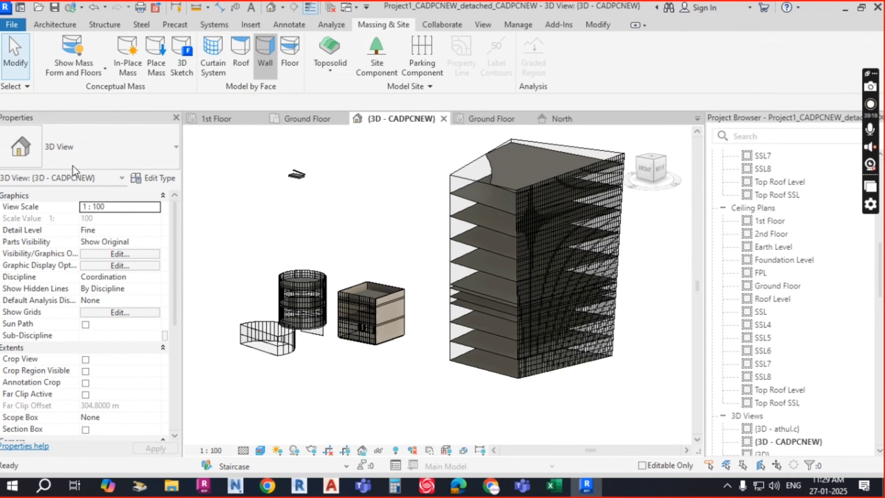
pyautogui.click(91, 153)
pyautogui.scroll(3, 92, 220)
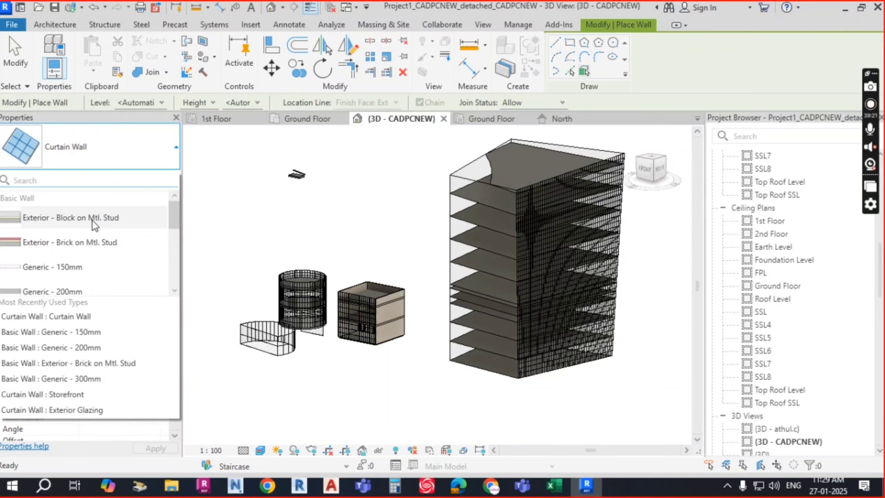
pyautogui.scroll(-3, 82, 245)
pyautogui.scroll(3, 83, 245)
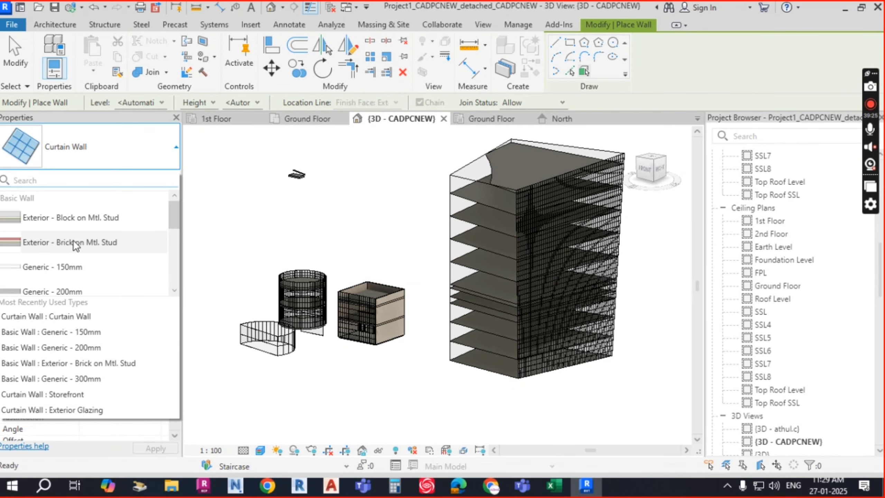
pyautogui.click(77, 240)
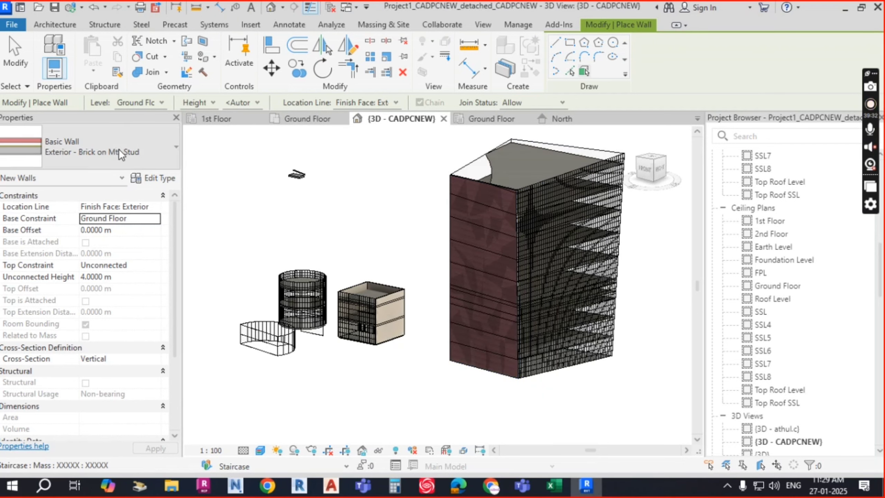
pyautogui.scroll(8, 516, 199)
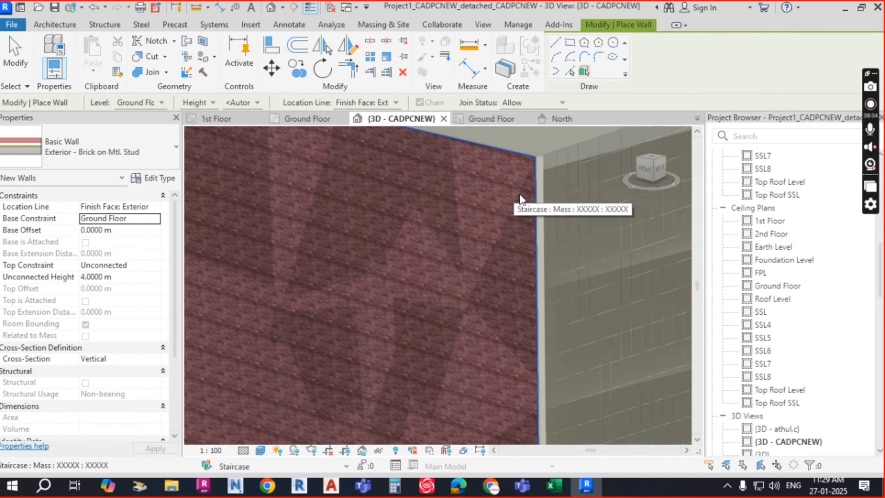
pyautogui.scroll(5, 515, 240)
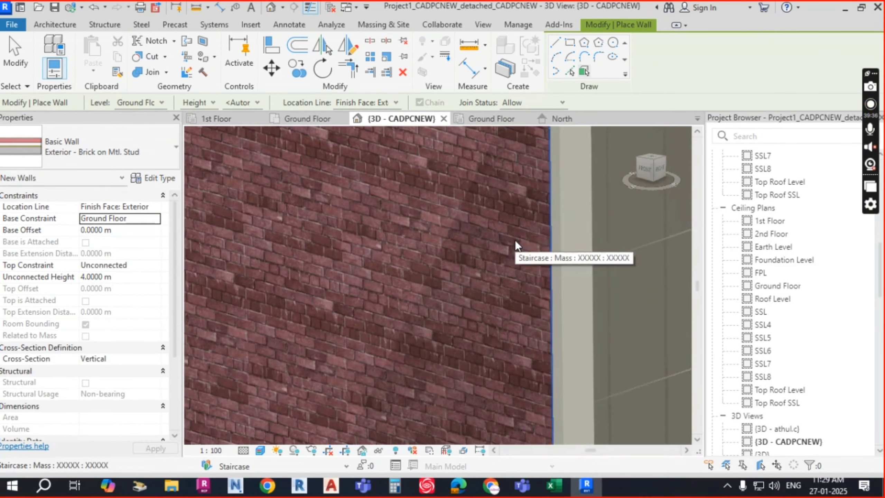
pyautogui.scroll(-6, 514, 240)
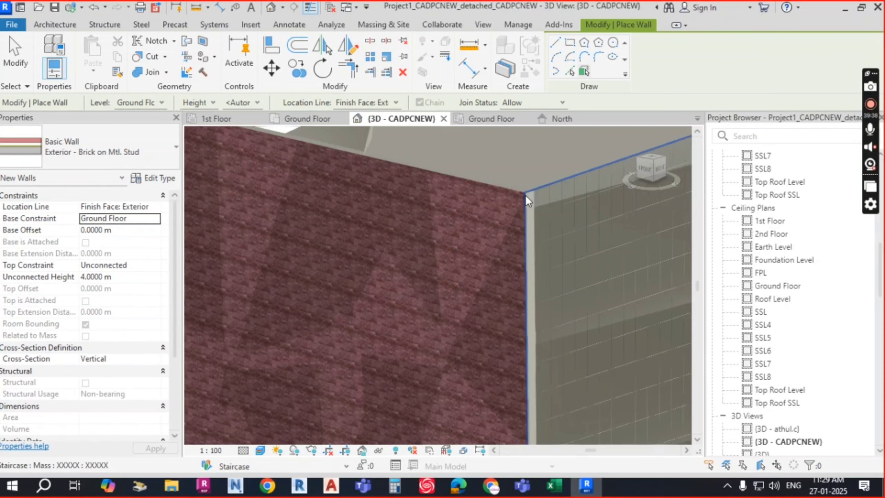
pyautogui.scroll(-5, 398, 228)
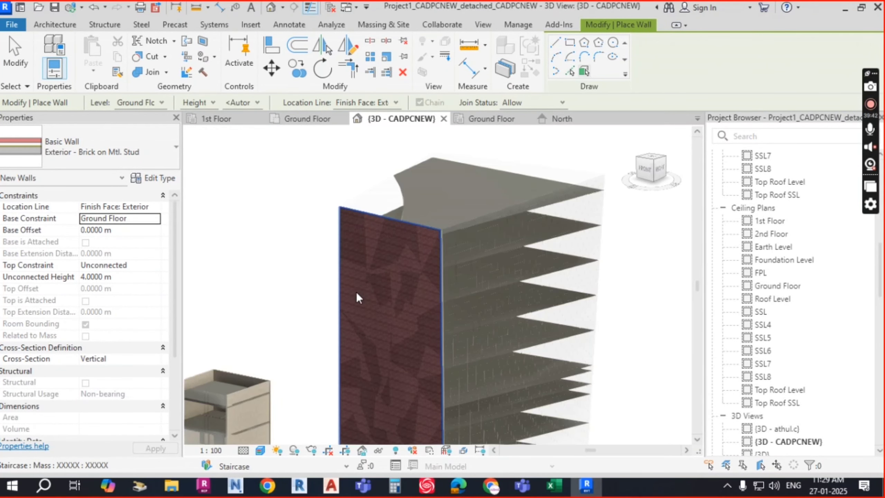
# - Apply the same brick wall type to the left face of the quadrilateral mass and end wall placement
pyautogui.keyDown('shift'); pyautogui.moveTo(356, 295); pyautogui.dragTo(564, 302, button='middle'); pyautogui.keyUp('shift')
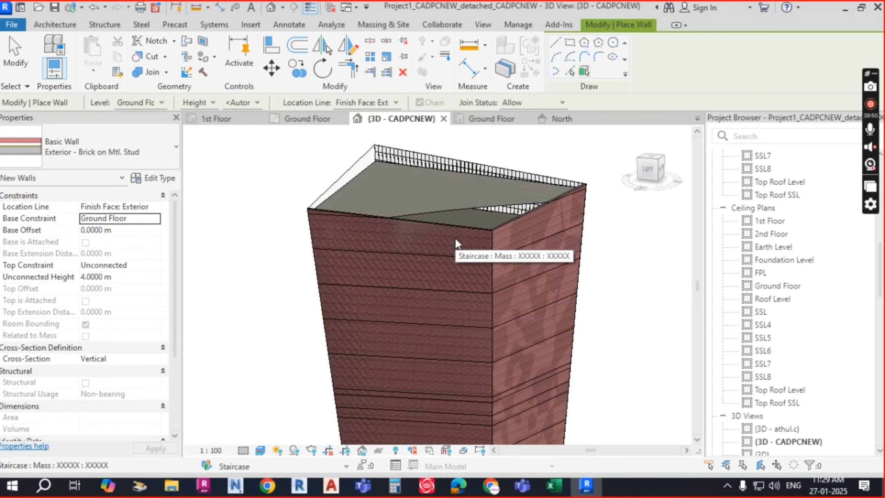
pyautogui.scroll(-3, 455, 238)
pyautogui.keyDown('shift'); pyautogui.moveTo(469, 307); pyautogui.dragTo(584, 320, button='middle'); pyautogui.keyUp('shift')
pyautogui.press('Escape')
pyautogui.press('Escape')
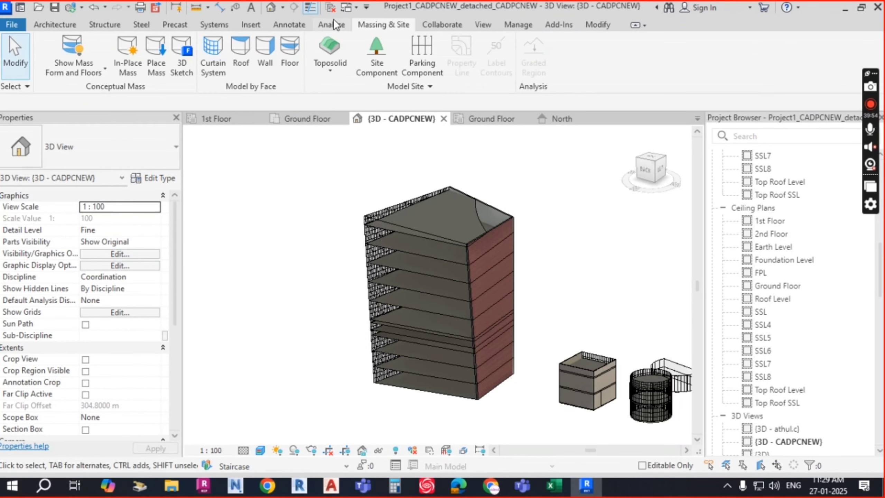
# - Create a 0.5 x1.0mm curtain system by face on the back face of the quadrilateral mass
pyautogui.click(219, 65)
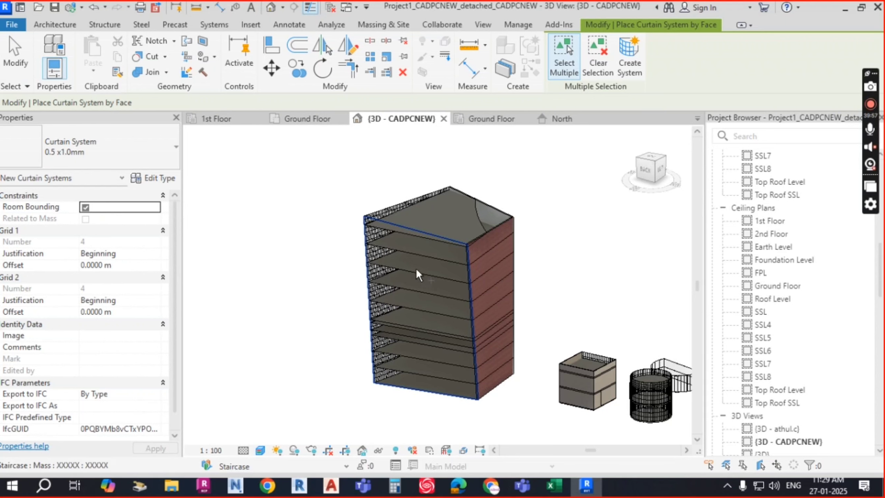
pyautogui.click(424, 249)
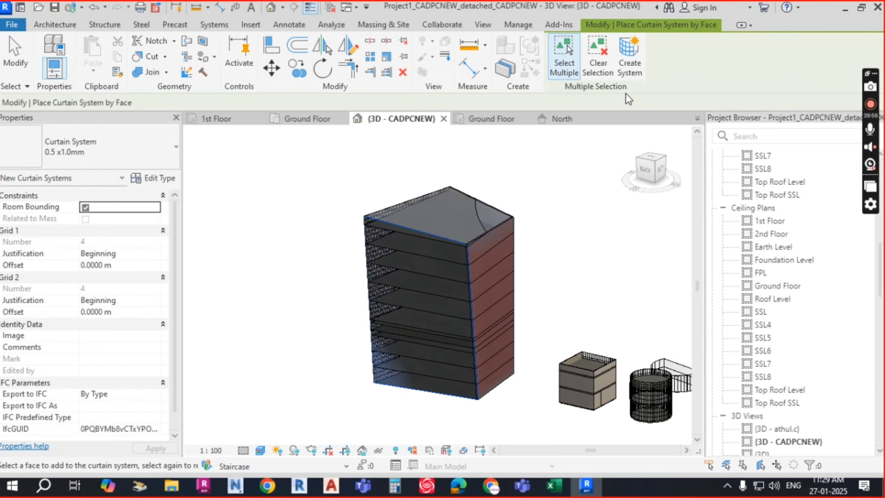
pyautogui.click(631, 66)
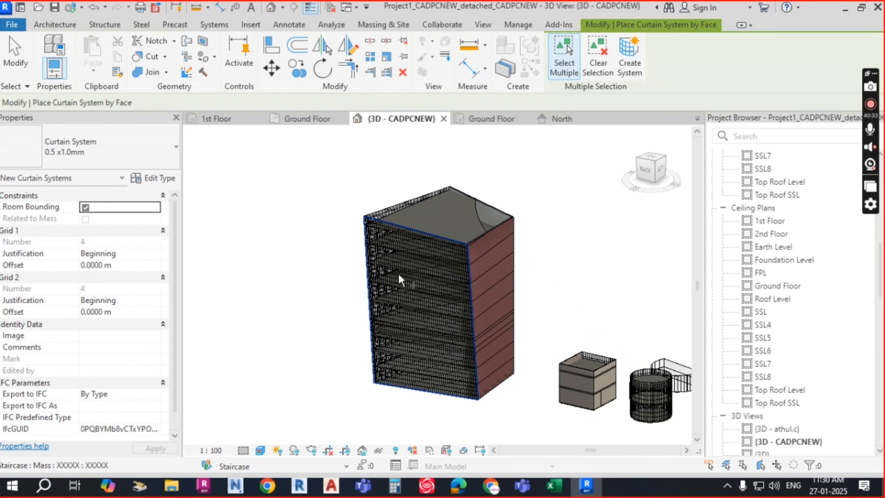
# - Leave curtain system placement and examine the brick wall corner and the clad faces of the tower from all sides
pyautogui.keyDown('shift'); pyautogui.moveTo(475, 296); pyautogui.dragTo(351, 289, button='middle'); pyautogui.keyUp('shift')
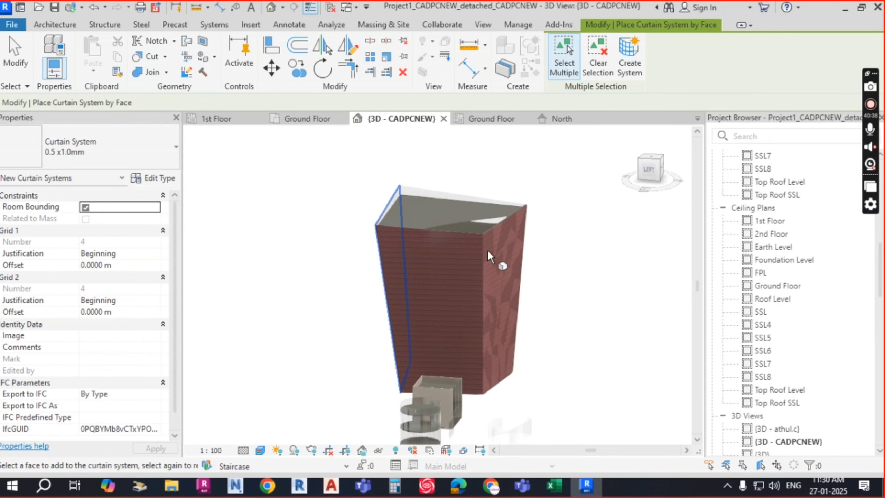
pyautogui.scroll(5, 498, 235)
pyautogui.press('Escape')
pyautogui.scroll(4, 463, 219)
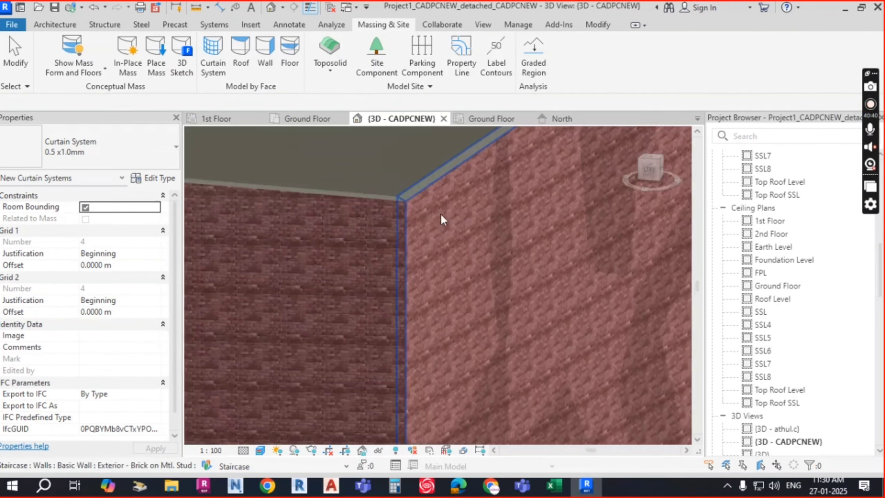
pyautogui.press('Escape')
pyautogui.scroll(-8, 472, 234)
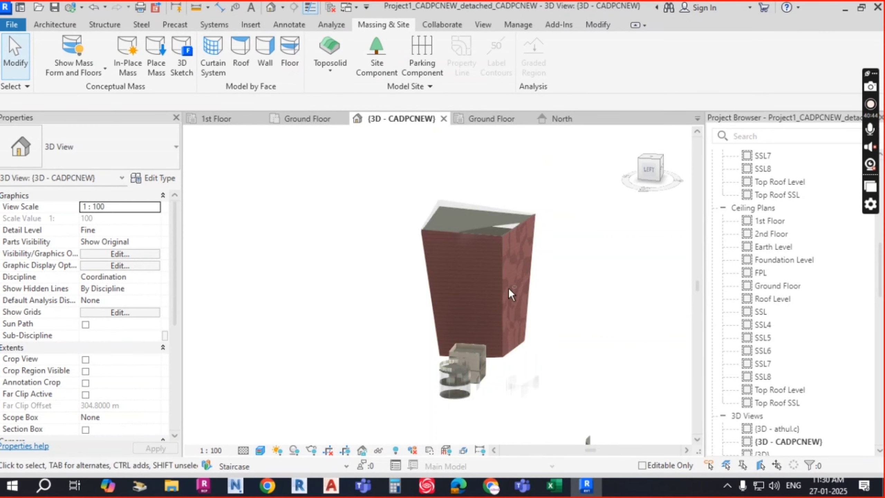
pyautogui.keyDown('shift'); pyautogui.moveTo(512, 294); pyautogui.dragTo(623, 321, button='middle'); pyautogui.keyUp('shift')
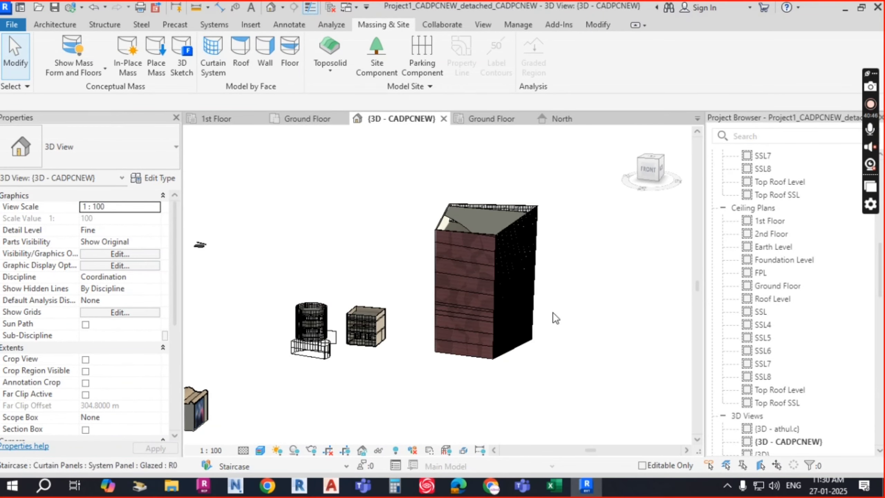
pyautogui.keyDown('shift'); pyautogui.moveTo(556, 317); pyautogui.dragTo(513, 331, button='middle'); pyautogui.keyUp('shift')
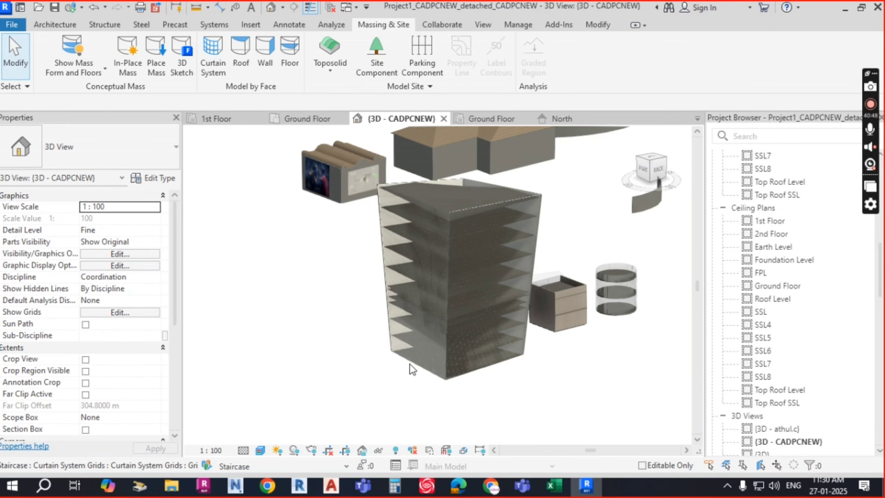
# - Create a Generic 300mm_RCC floor by face on the lowest mass floor of the quadrilateral tower with 0 m offset
pyautogui.scroll(3, 412, 368)
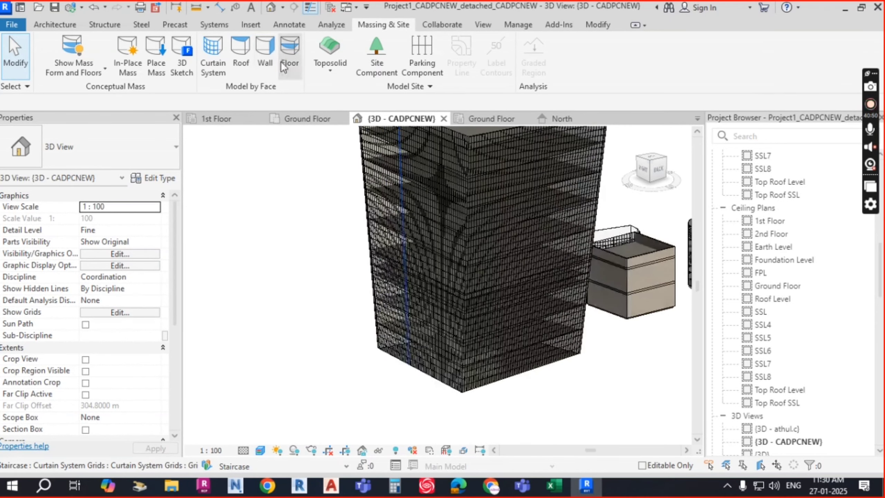
pyautogui.click(288, 56)
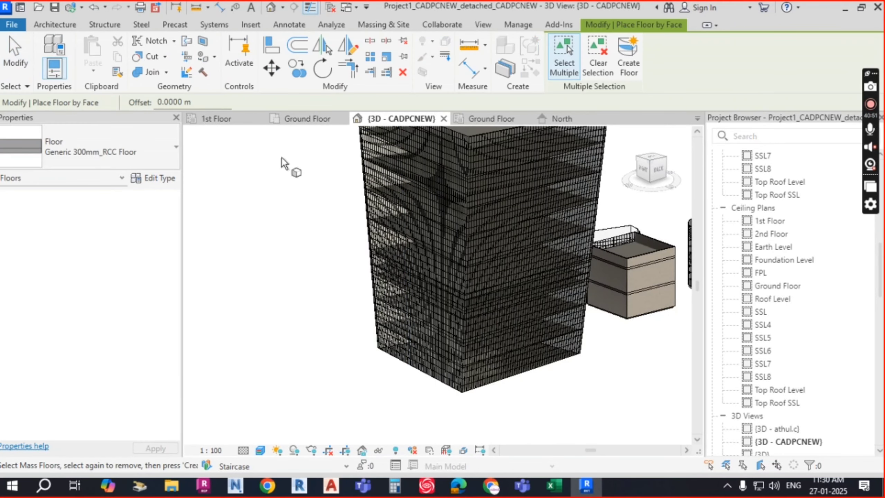
pyautogui.click(417, 375)
pyautogui.click(636, 62)
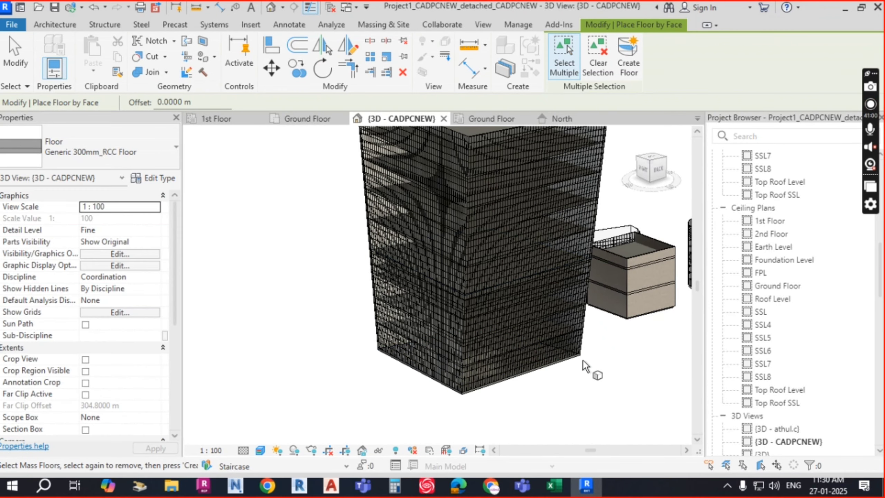
pyautogui.scroll(1, 388, 335)
pyautogui.scroll(3, 392, 324)
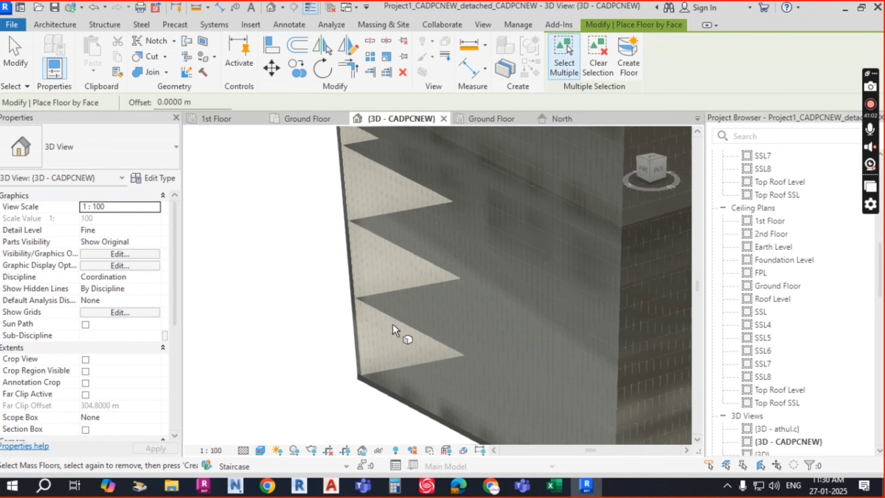
# - Create Generic 300mm_RCC floors on the next two mass floors up the tower, including the one at 2nd Floor
pyautogui.click(628, 57)
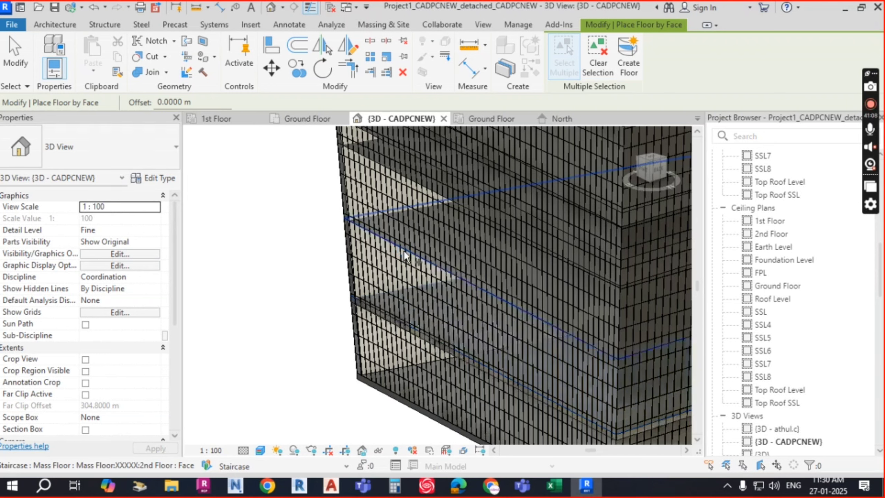
pyautogui.click(404, 250)
pyautogui.click(632, 61)
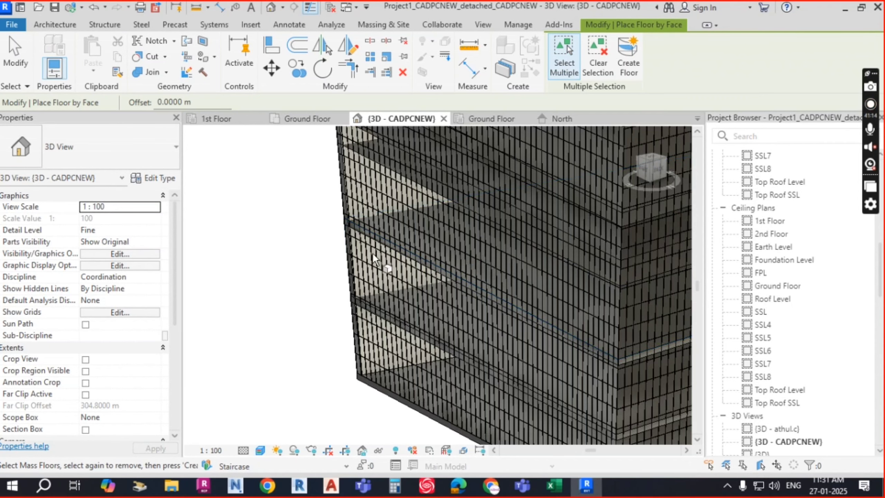
pyautogui.scroll(-6, 365, 255)
pyautogui.moveTo(512, 348)
pyautogui.keyDown('shift'); pyautogui.mouseDown(button='middle')
pyautogui.moveTo(584, 310)
pyautogui.moveTo(536, 362)
pyautogui.moveTo(521, 357)
pyautogui.mouseUp(button='middle'); pyautogui.keyUp('shift')
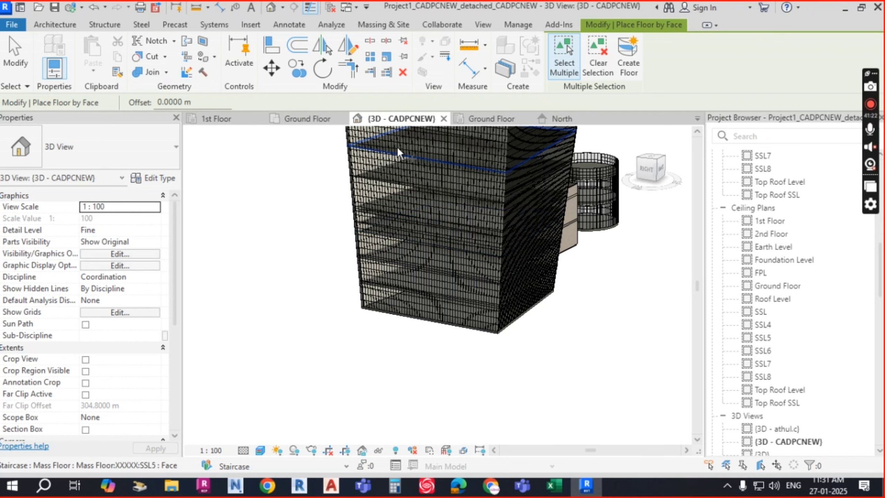
# - Create the floors by face on the selected upper mass floors of the quadrilateral tower and finish floor placement
pyautogui.click(630, 68)
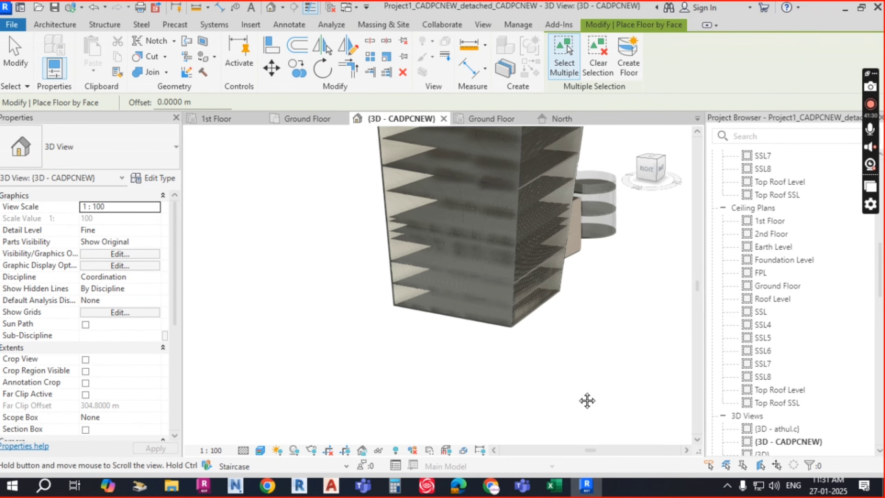
pyautogui.scroll(-2, 595, 206)
pyautogui.moveTo(595, 205); pyautogui.dragTo(573, 278, button='middle')
pyautogui.scroll(4, 587, 197)
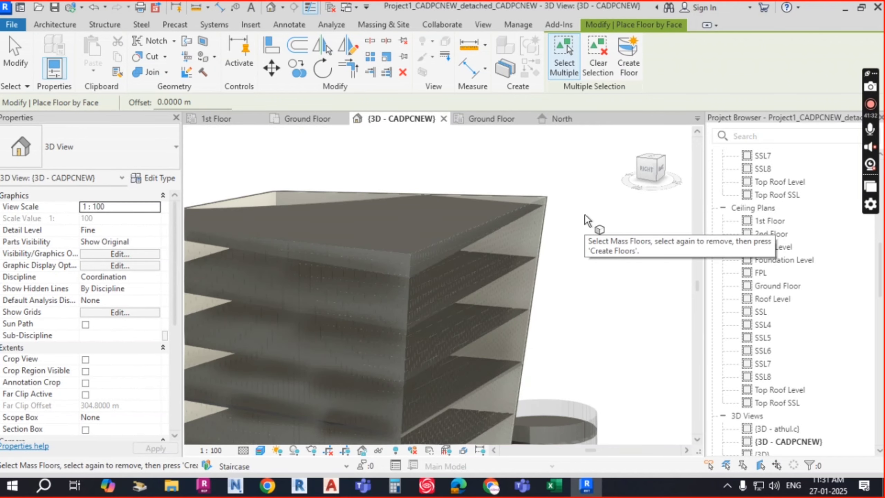
pyautogui.scroll(-3, 597, 213)
pyautogui.keyDown('shift'); pyautogui.moveTo(600, 243); pyautogui.dragTo(572, 349, button='middle'); pyautogui.keyUp('shift')
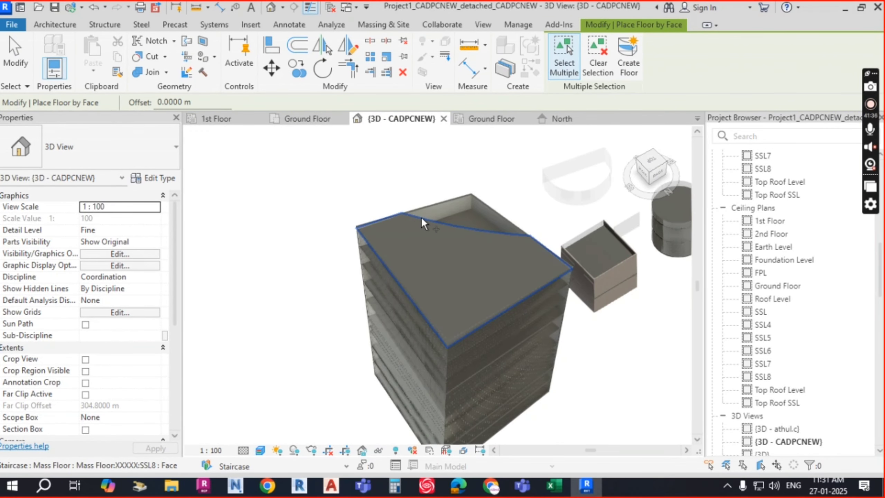
pyautogui.click(421, 217)
pyautogui.press('Escape')
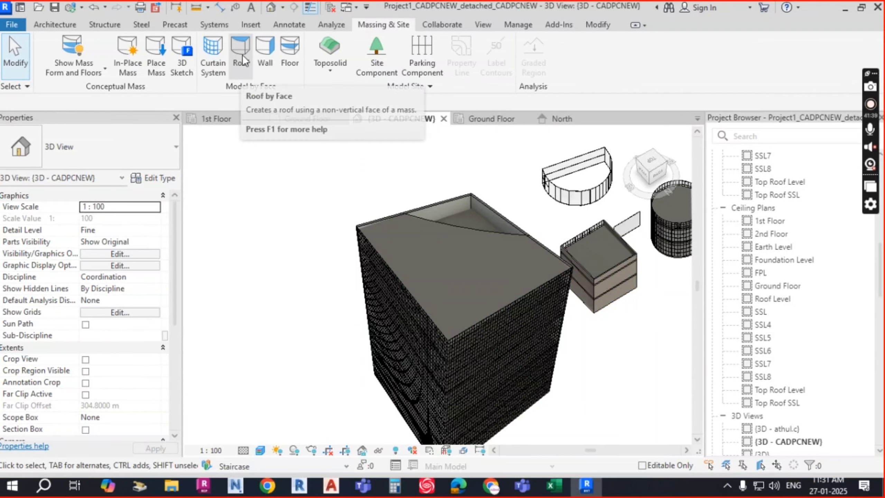
# - Create a Generic - 125mm basic roof by face on the quadrilateral tower's top face, with SSL8 as reference level and 0 m offset
pyautogui.click(242, 54)
pyautogui.click(105, 149)
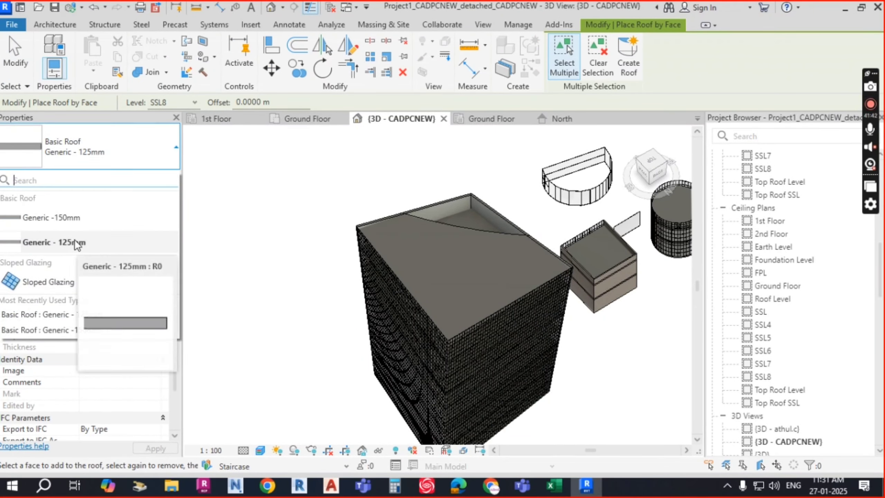
pyautogui.click(75, 240)
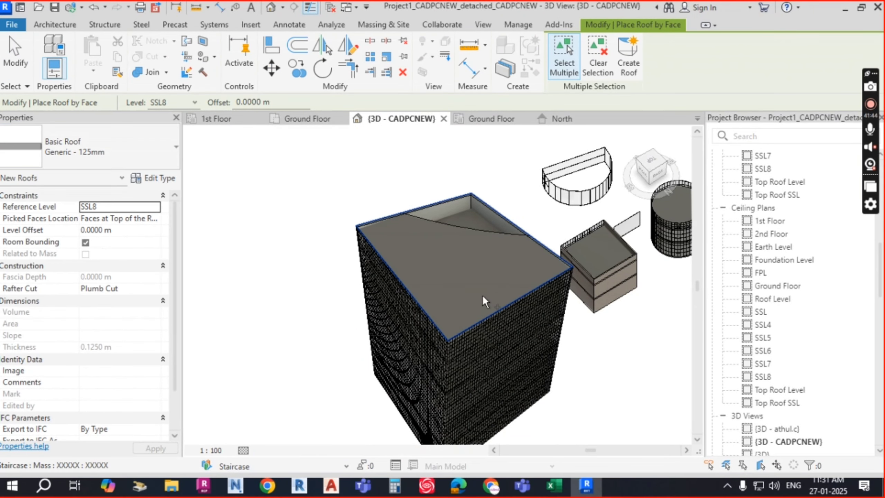
pyautogui.click(480, 232)
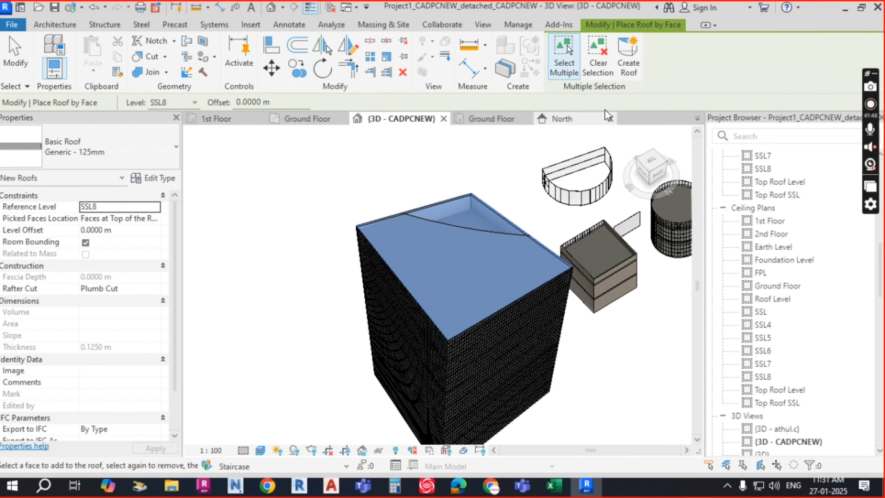
pyautogui.click(629, 68)
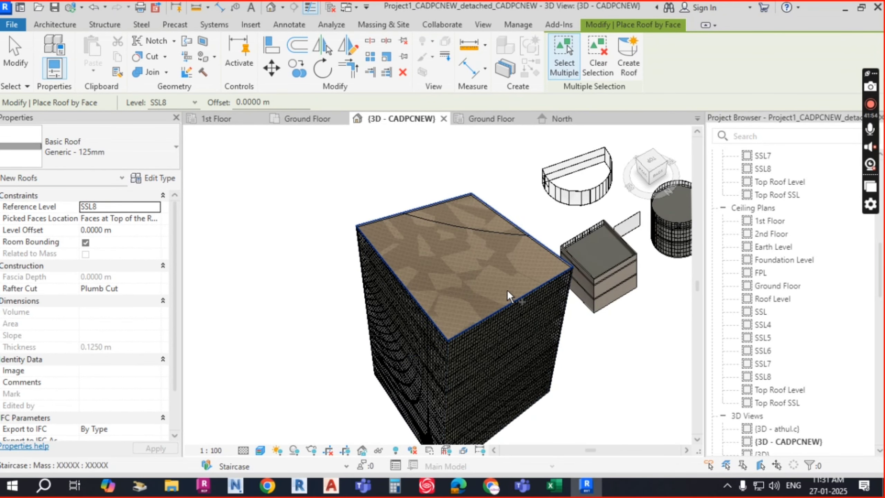
pyautogui.scroll(10, 504, 287)
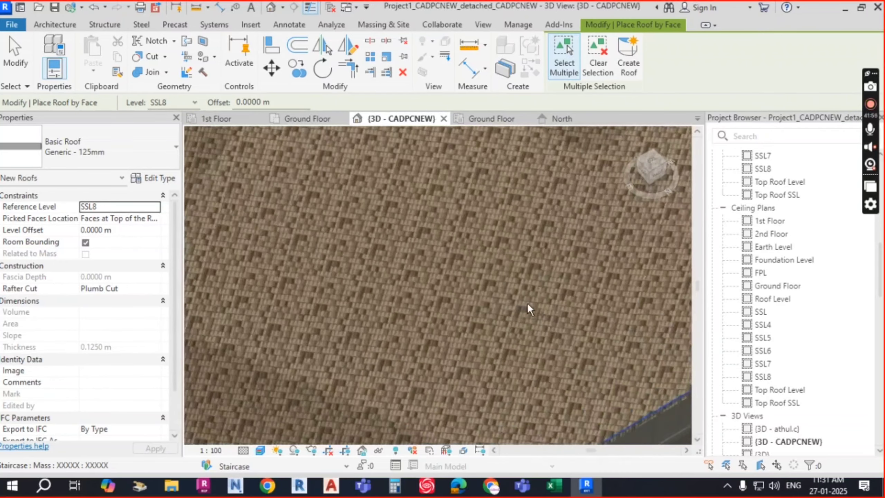
pyautogui.scroll(-10, 438, 277)
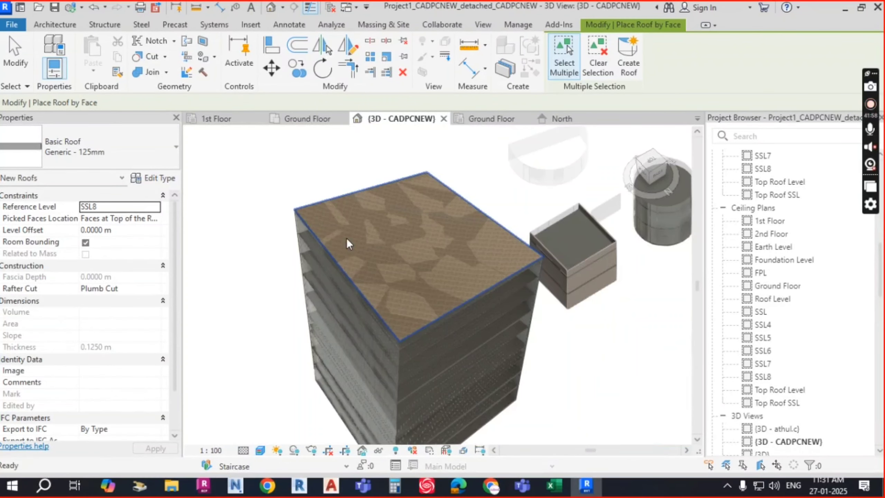
pyautogui.press('Escape')
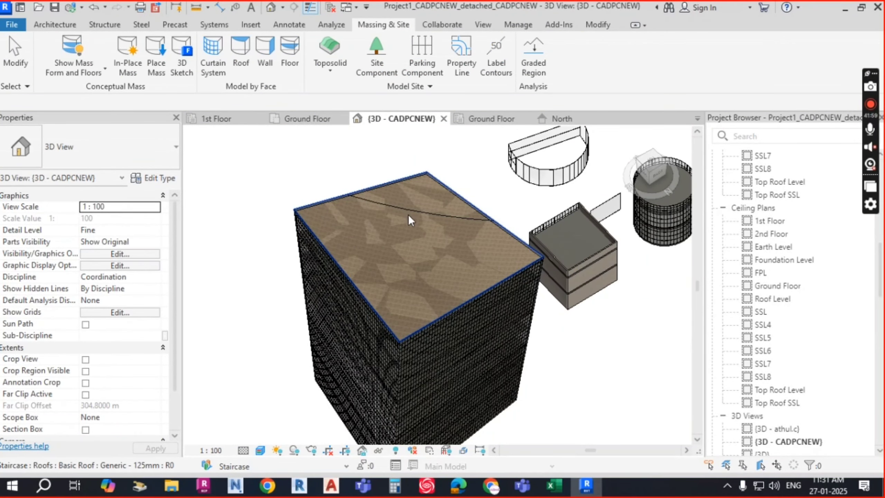
# - Examine the tower's roof surface up close and its clad faces and floors from the side
pyautogui.scroll(5, 435, 223)
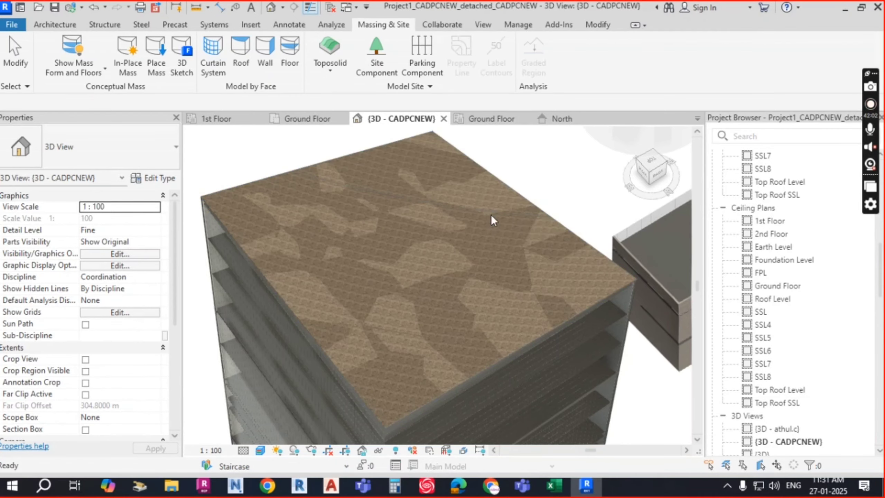
pyautogui.scroll(5, 602, 286)
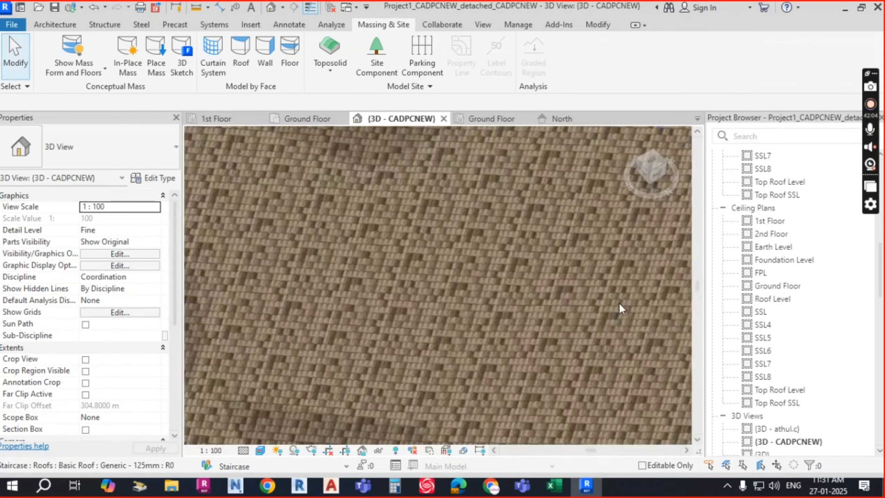
pyautogui.scroll(-5, 498, 268)
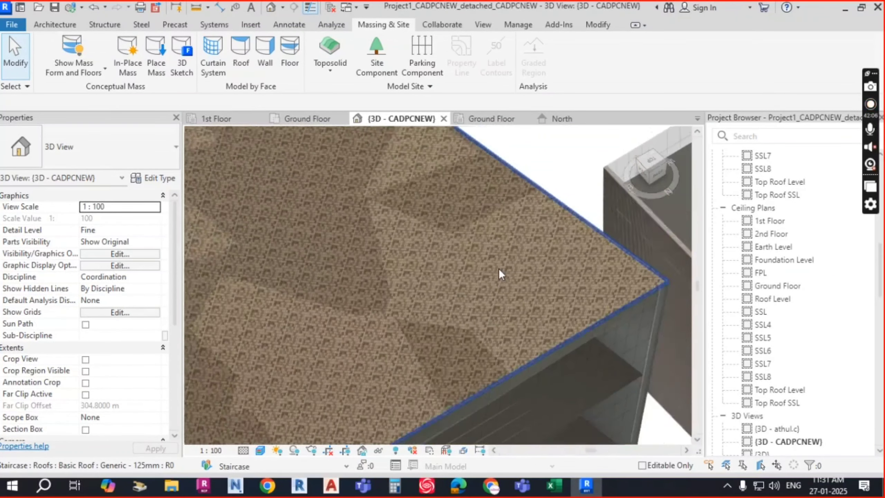
pyautogui.scroll(-3, 499, 268)
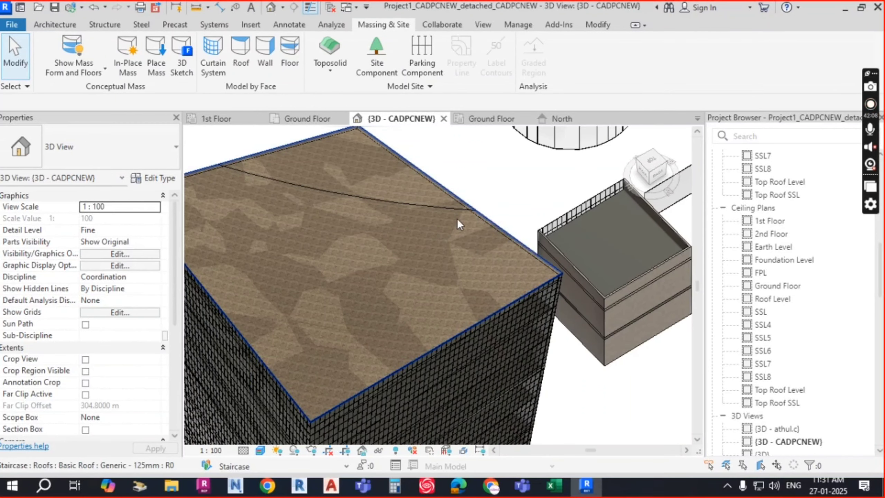
pyautogui.scroll(-4, 433, 316)
pyautogui.scroll(-3, 495, 314)
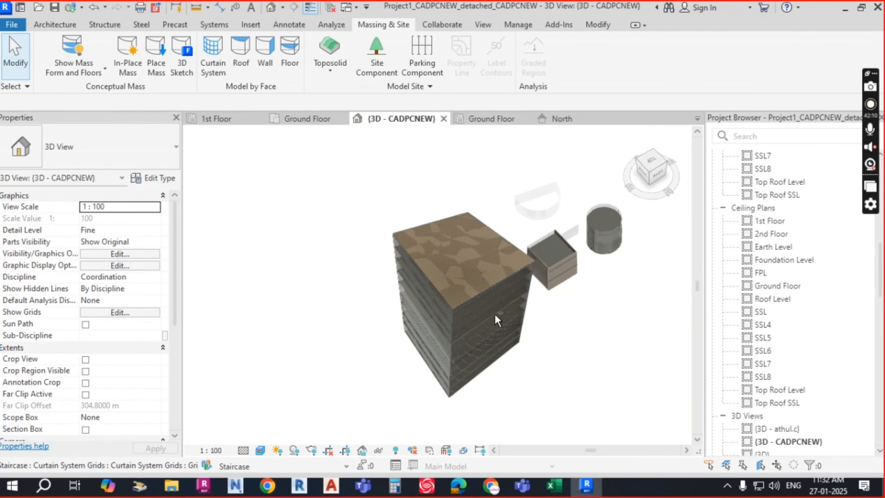
pyautogui.keyDown('shift'); pyautogui.moveTo(528, 256); pyautogui.dragTo(444, 244, button='middle'); pyautogui.keyUp('shift')
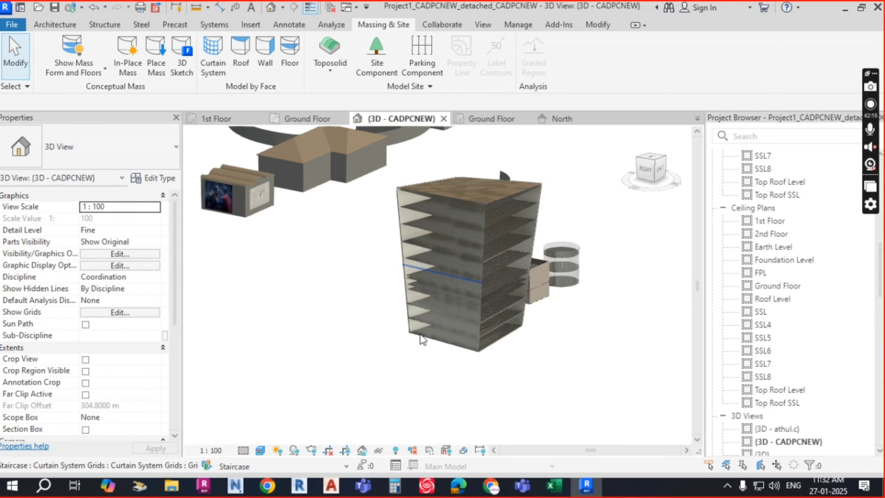
pyautogui.scroll(5, 794, 208)
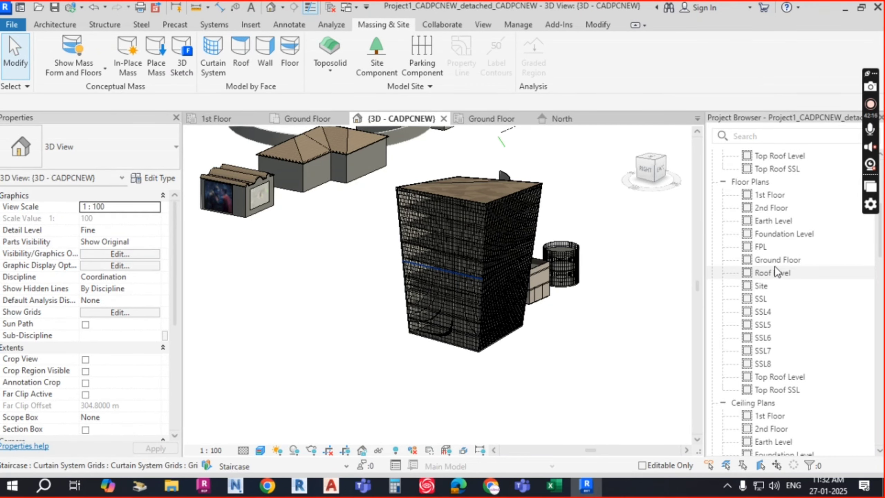
# - In the Ground Floor plan, enclose the tower's upper-left corner with two Exterior - Brick on Mtl. Stud walls, the first about 6 m long
pyautogui.doubleClick(776, 261)
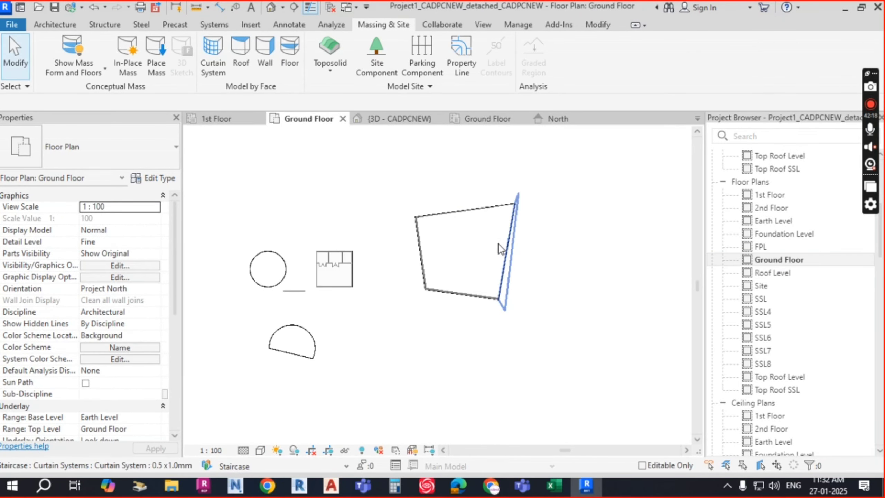
pyautogui.scroll(4, 498, 243)
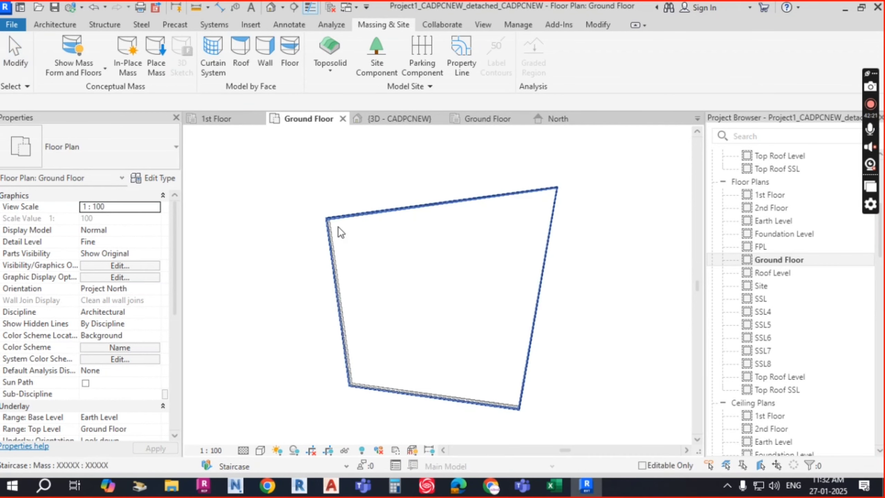
pyautogui.click(73, 25)
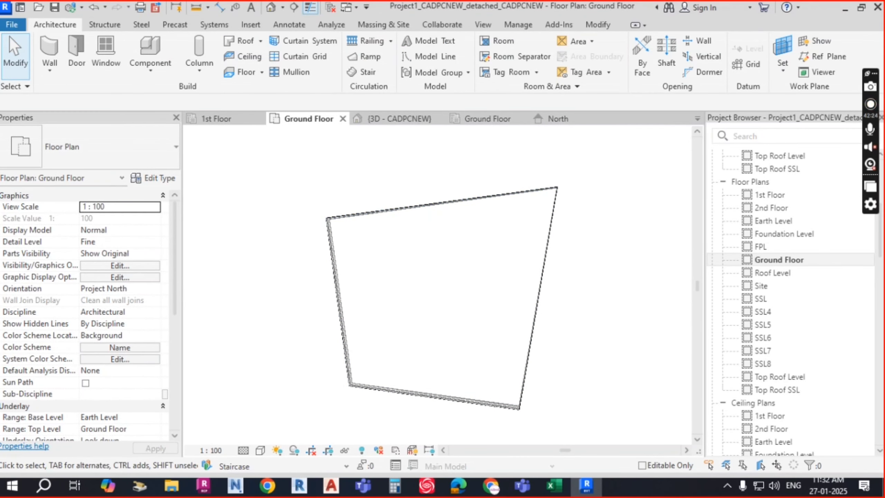
pyautogui.click(43, 44)
pyautogui.scroll(3, 360, 231)
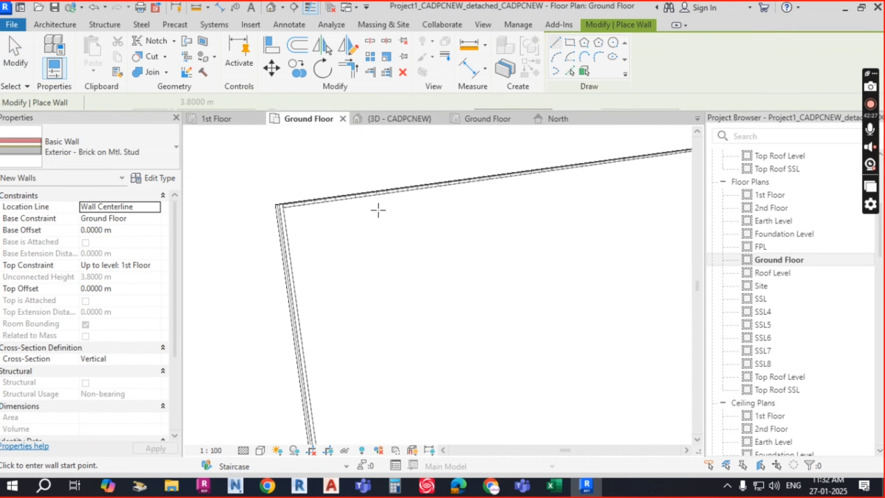
pyautogui.click(376, 194)
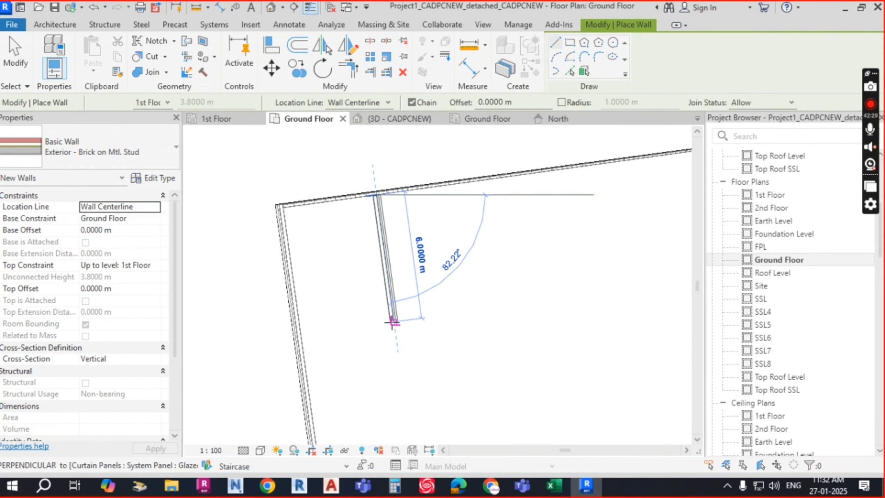
pyautogui.click(393, 322)
pyautogui.click(296, 341)
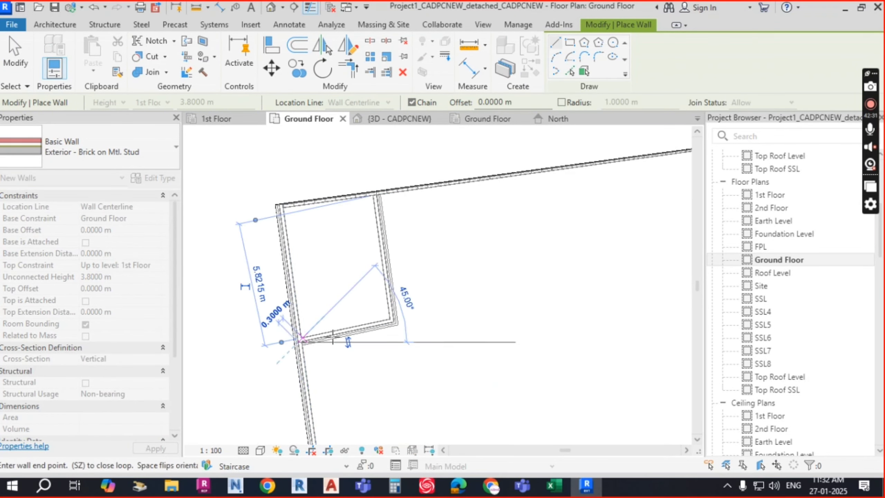
pyautogui.press('Escape')
# - Continue from the corner room with a wall about 10.3 m long and a return wall about 5.9 m long towards the upper curtain face
pyautogui.click(393, 320)
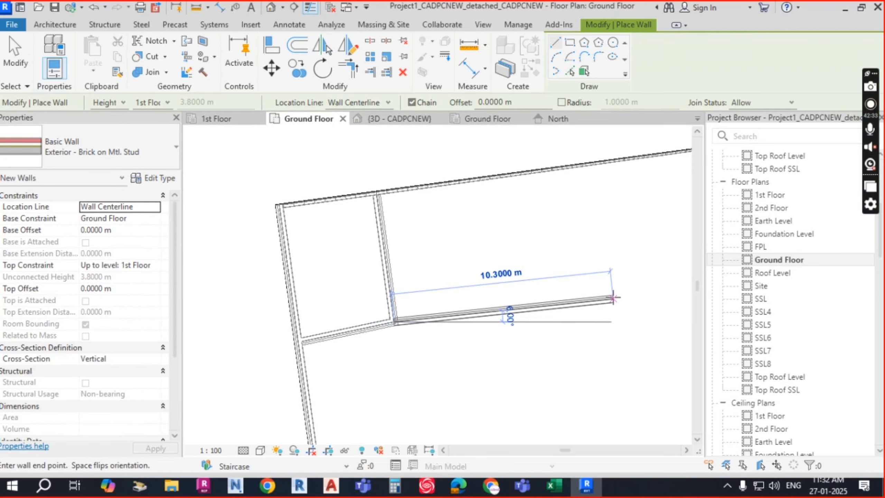
pyautogui.click(614, 292)
pyautogui.click(596, 169)
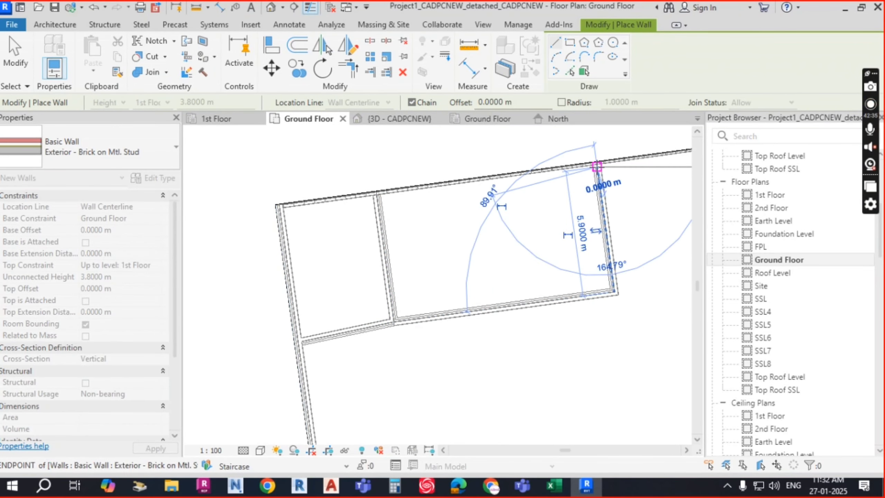
pyautogui.press('Escape')
pyautogui.scroll(6, 598, 171)
pyautogui.press('Escape')
# - Extend the upper end of the second room's return wall to meet the curtain system
pyautogui.click(591, 166)
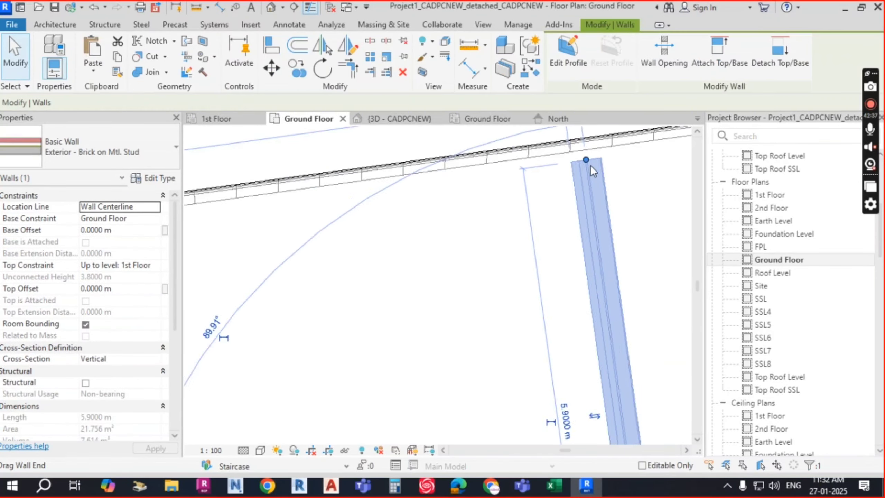
pyautogui.moveTo(586, 158); pyautogui.dragTo(584, 151)
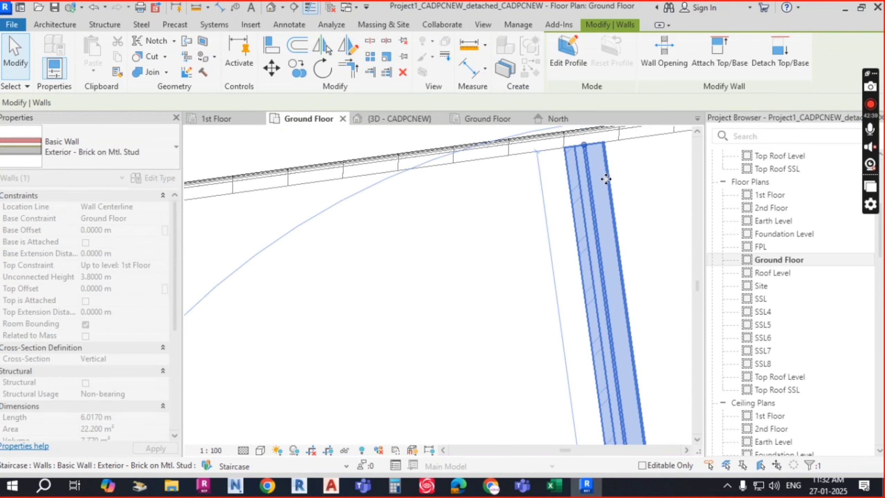
pyautogui.click(566, 189)
pyautogui.scroll(-8, 551, 192)
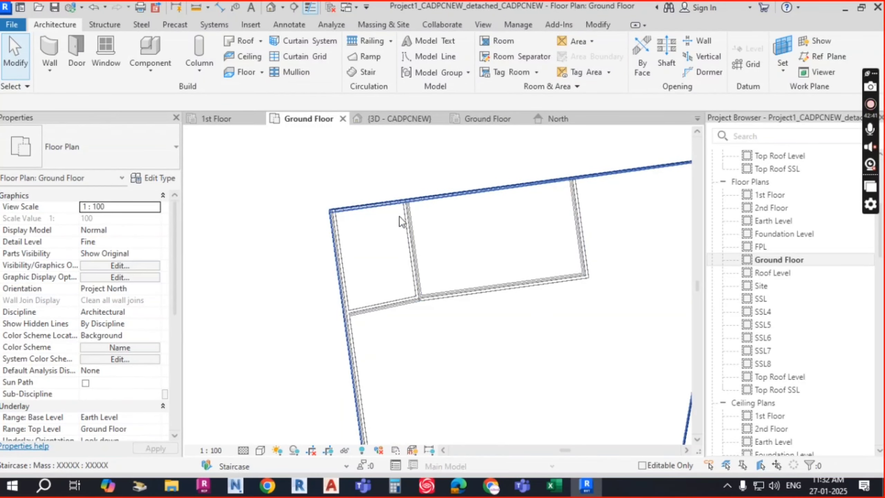
# - Draw a brick wall down from the second room's lower wall, and a parallel return about 10.2 m long to the tower's right face
pyautogui.scroll(-2, 394, 219)
pyautogui.scroll(2, 476, 249)
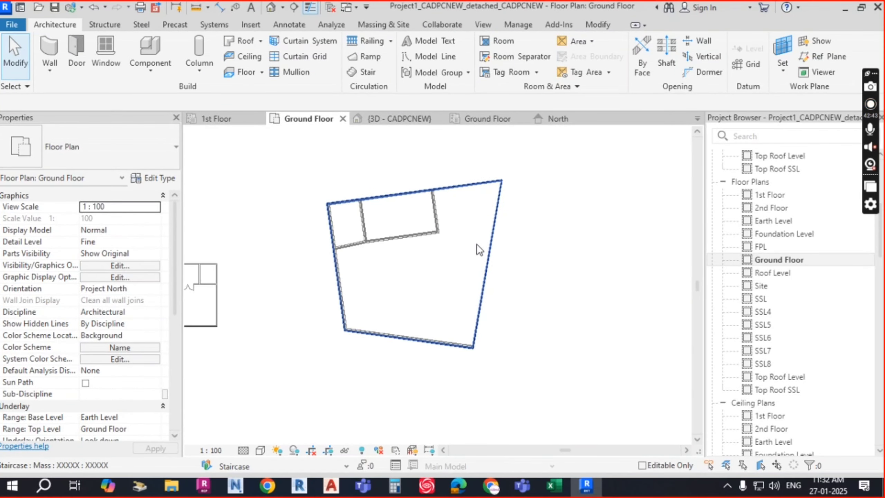
pyautogui.scroll(3, 318, 233)
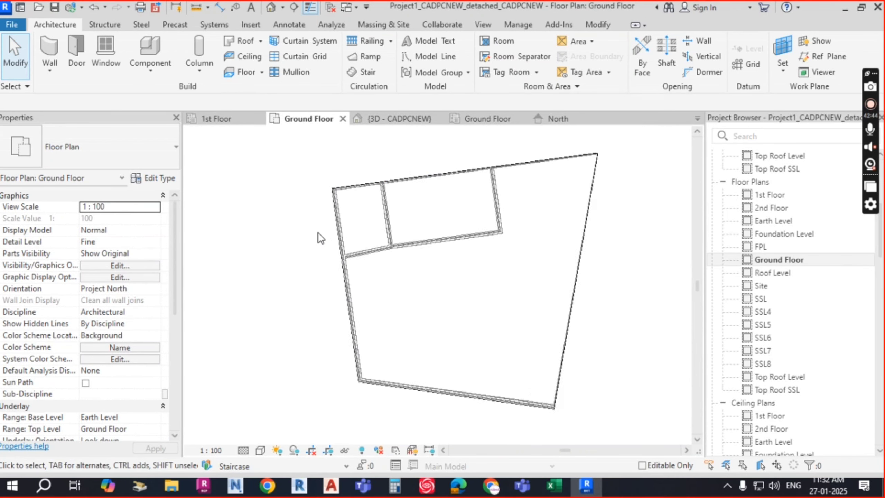
pyautogui.scroll(-2, 607, 191)
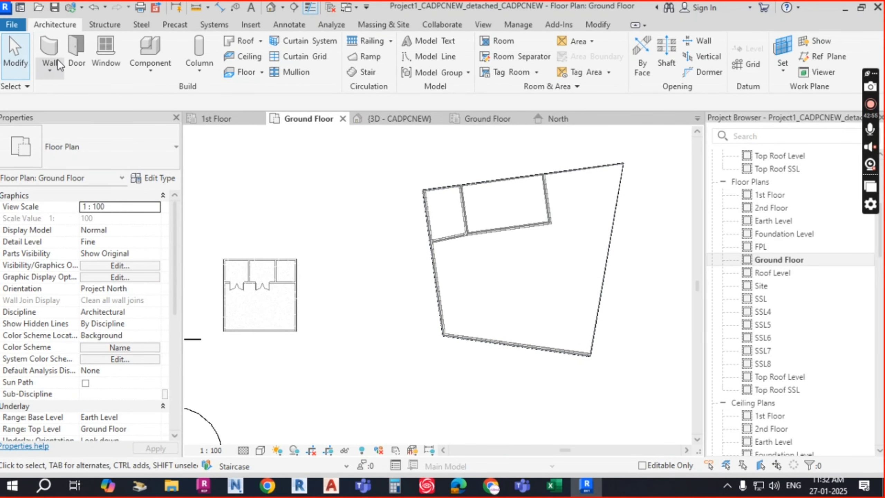
pyautogui.click(52, 49)
pyautogui.click(512, 229)
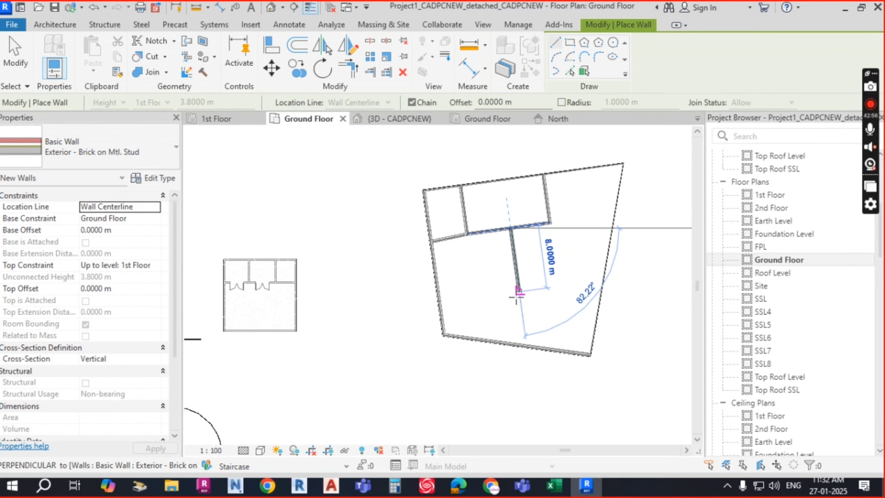
pyautogui.click(519, 298)
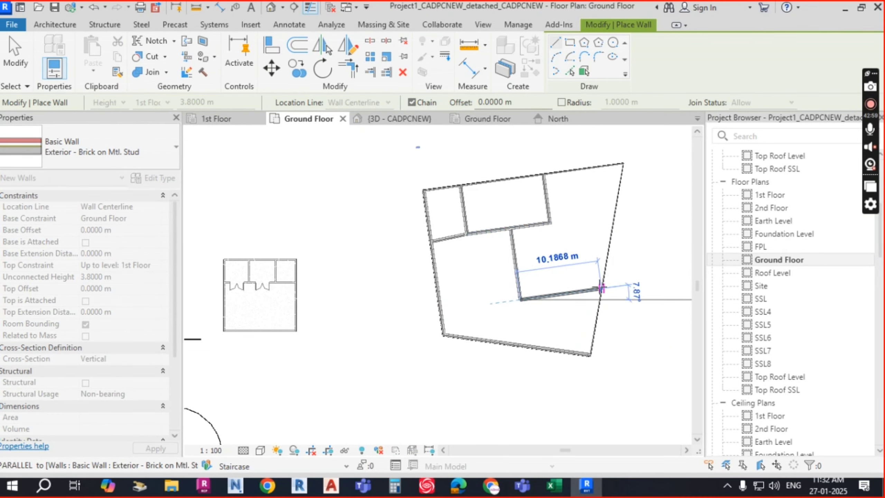
pyautogui.click(602, 288)
pyautogui.press('Escape')
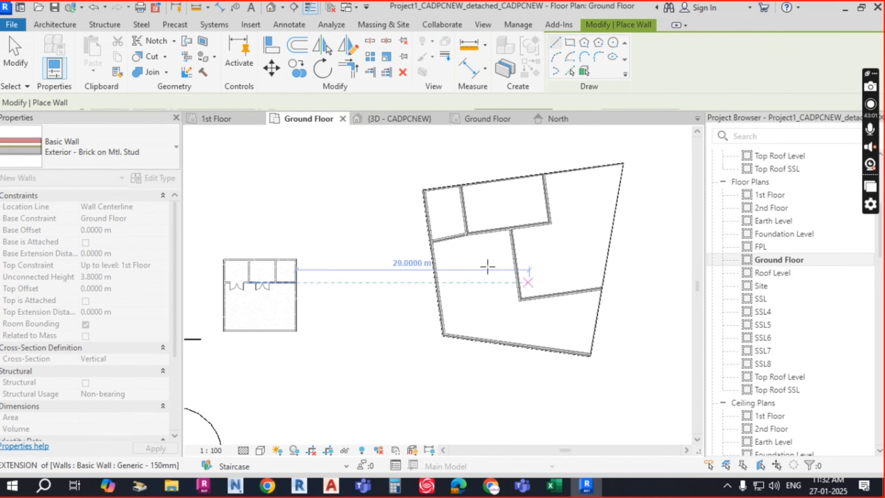
# - Place three M_Door-Double-Glass 1700 x 2000mm doors, one in each upper room's lower wall and one in the lower-right room's left wall
pyautogui.press('Escape')
pyautogui.click(76, 50)
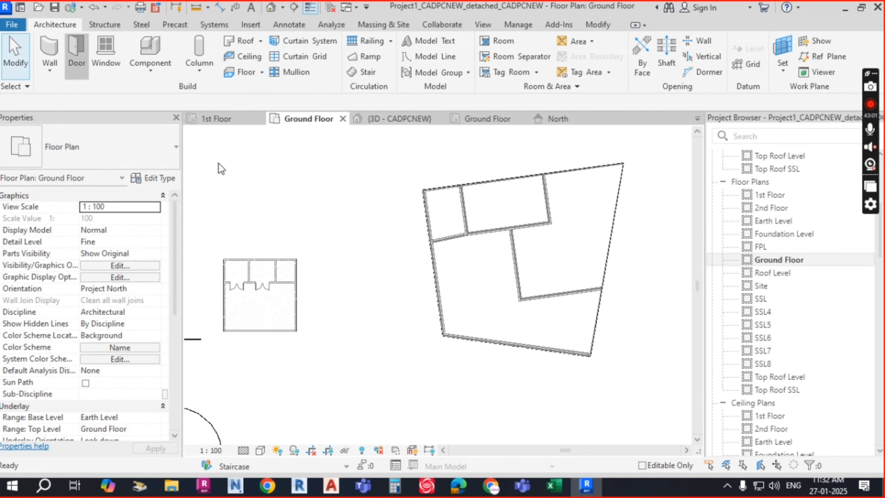
pyautogui.click(510, 263)
pyautogui.scroll(2, 453, 237)
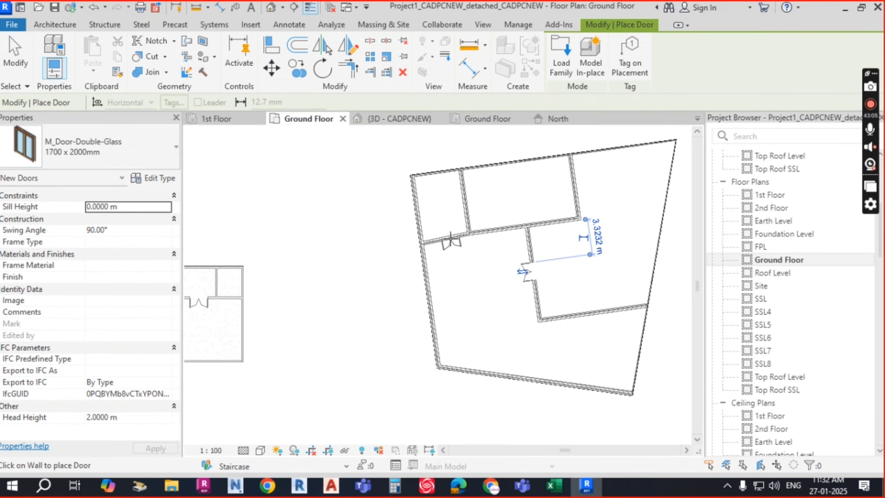
pyautogui.click(451, 240)
pyautogui.click(557, 221)
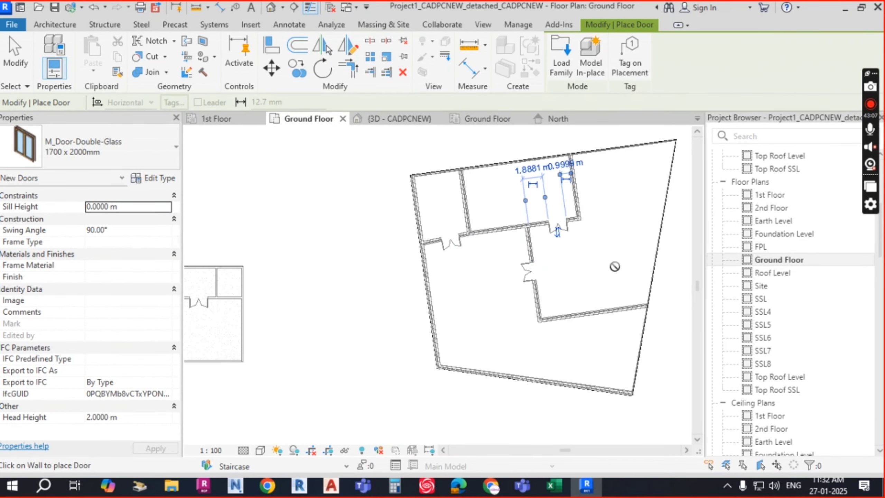
pyautogui.press('Escape')
pyautogui.scroll(-2, 454, 281)
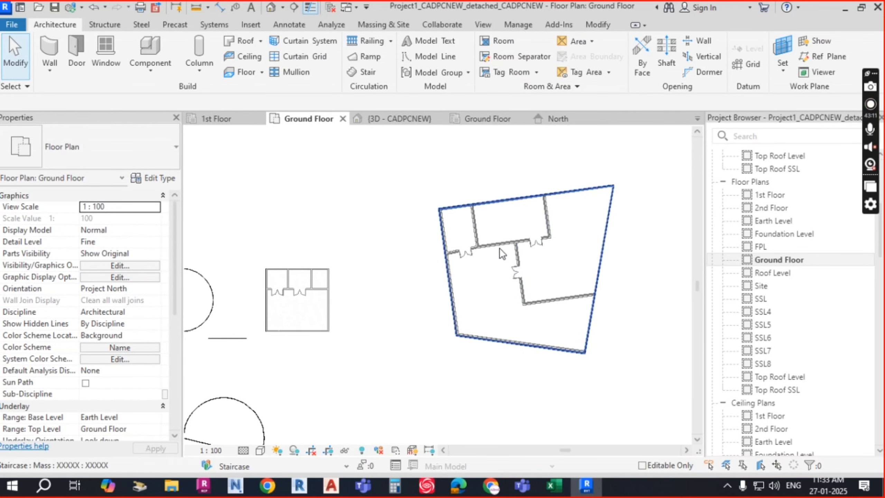
# - In the 3D view, switch the mass display from Form and Floors to Show Mass by View Settings
pyautogui.click(412, 120)
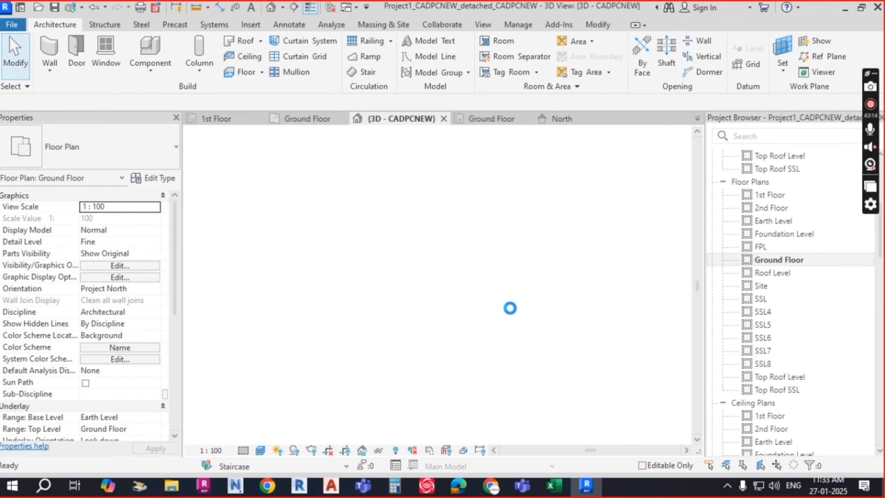
pyautogui.scroll(5, 448, 335)
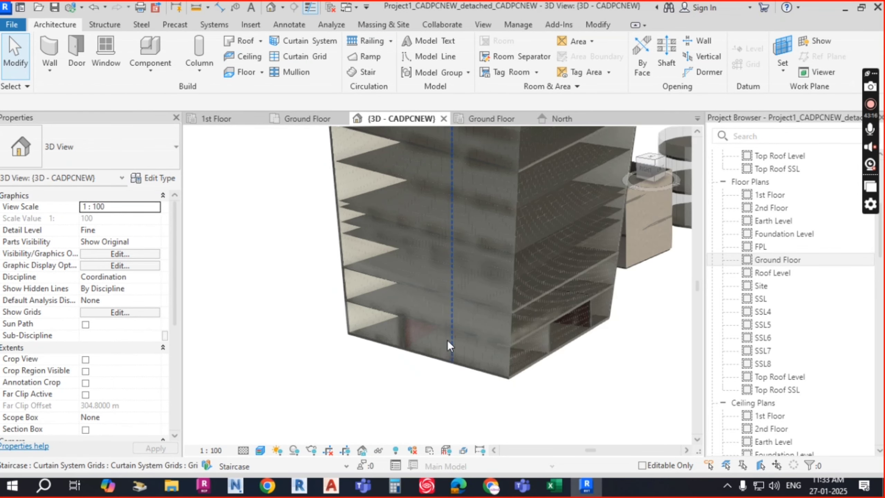
pyautogui.scroll(3, 435, 343)
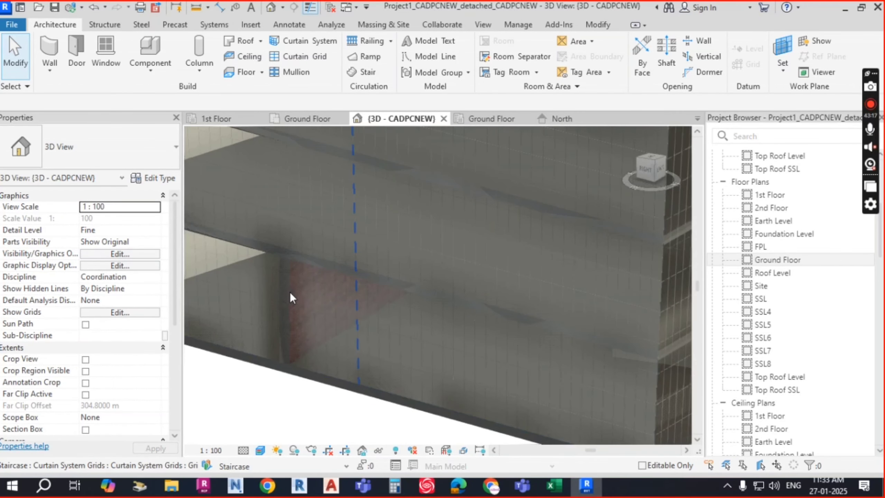
pyautogui.scroll(2, 314, 293)
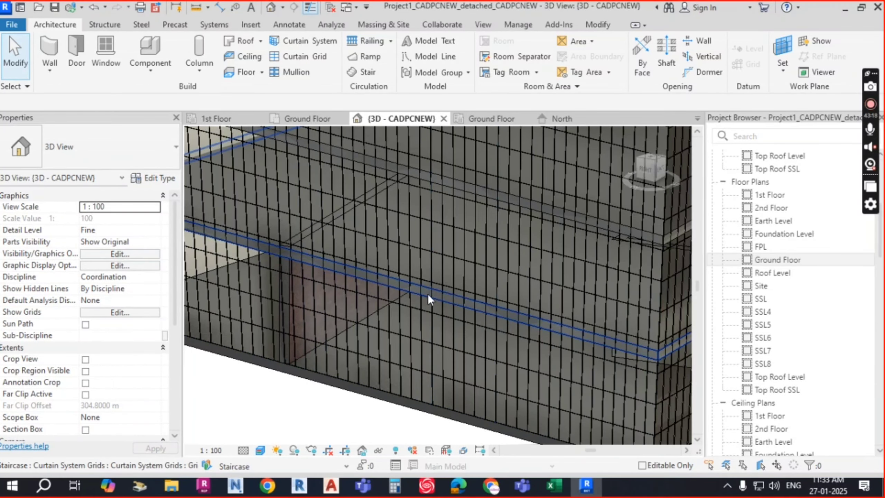
pyautogui.click(361, 24)
pyautogui.click(91, 72)
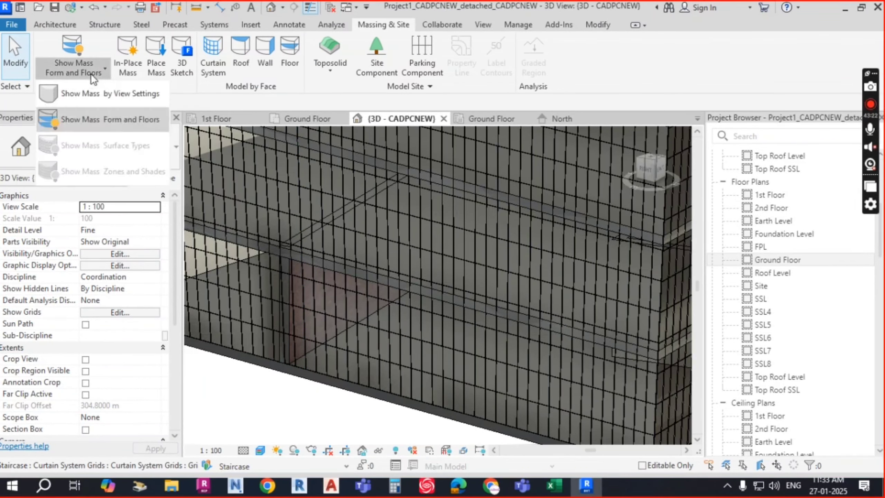
pyautogui.click(129, 93)
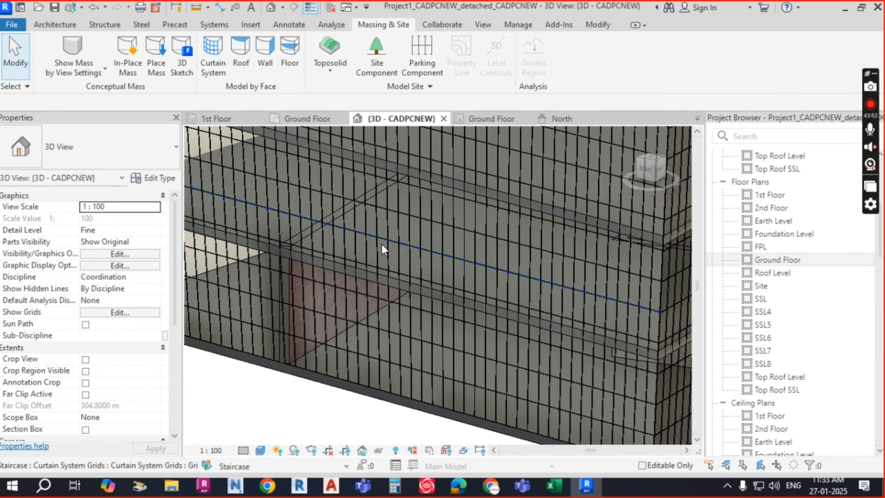
# - Examine the whole tower's curtain faces, floors and roof in 3D with the mass display by view settings
pyautogui.scroll(-6, 378, 248)
pyautogui.scroll(-2, 537, 247)
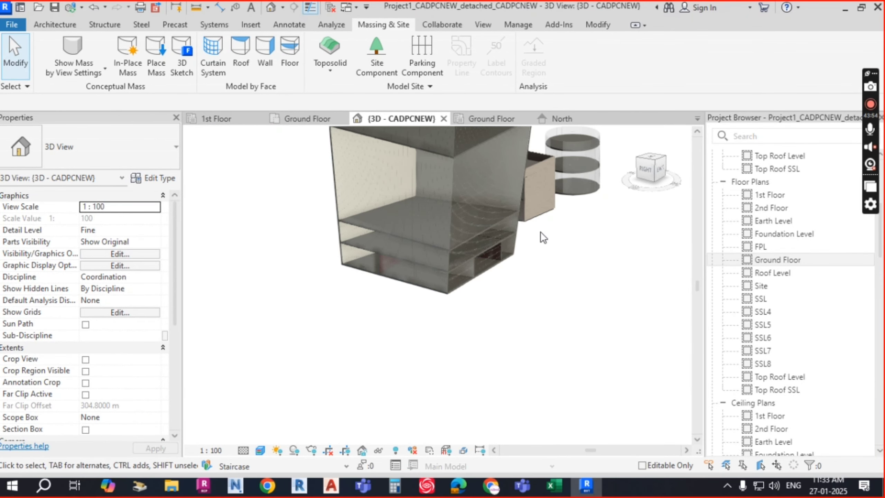
pyautogui.scroll(2, 541, 231)
pyautogui.scroll(2, 541, 232)
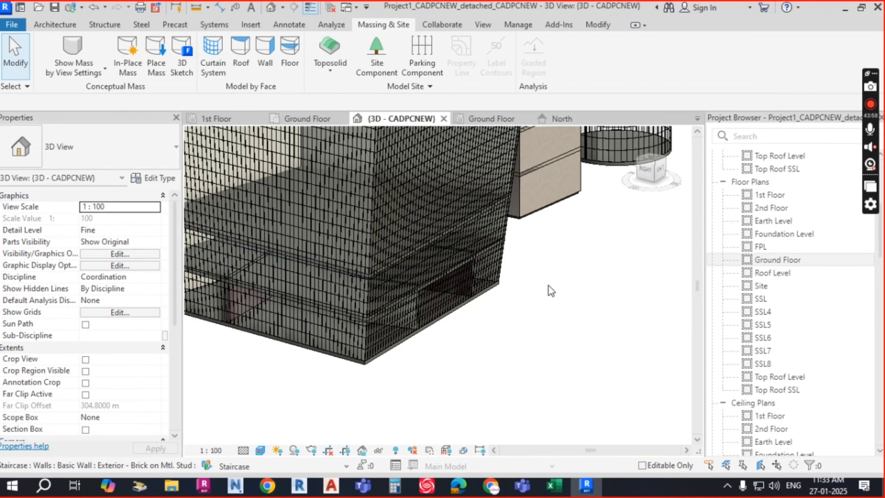
pyautogui.scroll(-3, 552, 291)
pyautogui.moveTo(614, 355); pyautogui.dragTo(614, 383, button='middle')
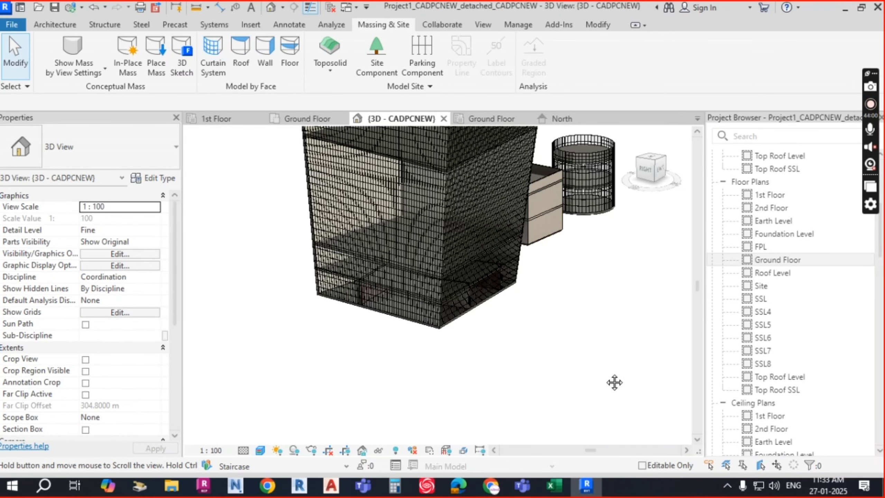
pyautogui.scroll(-2, 602, 344)
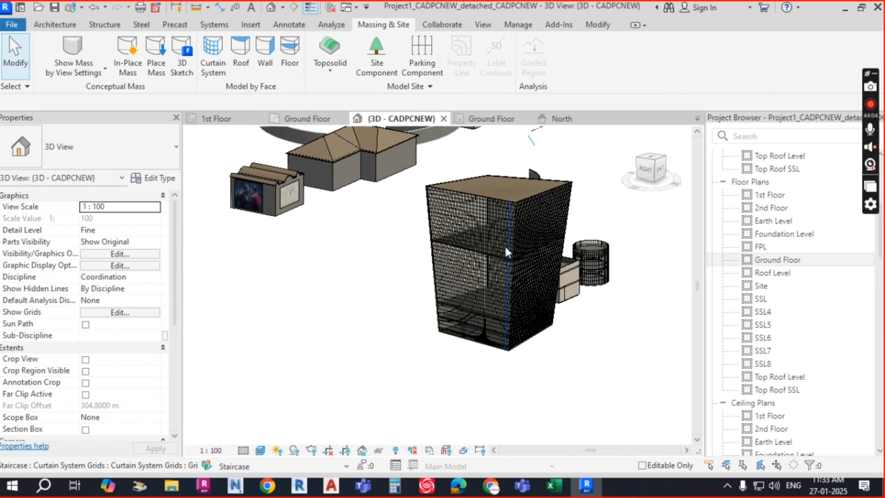
pyautogui.scroll(4, 489, 251)
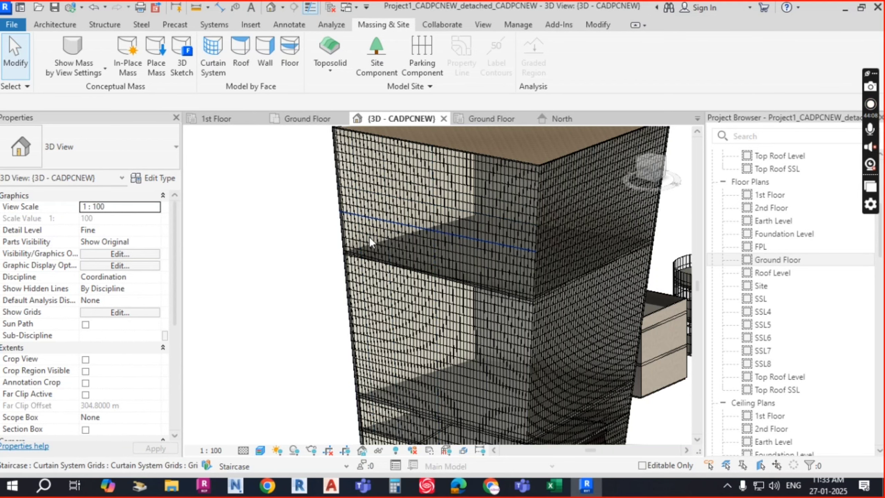
pyautogui.scroll(-3, 370, 237)
pyautogui.scroll(-2, 624, 331)
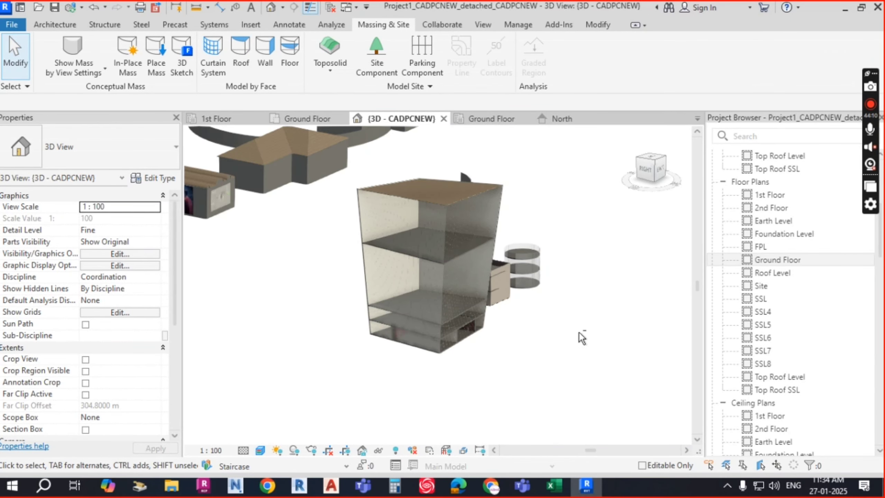
# - Inspect the ground-floor brick rooms and double glass door through the curtain faces from low and raised angles
pyautogui.keyDown('shift'); pyautogui.moveTo(581, 337); pyautogui.dragTo(444, 351, button='middle'); pyautogui.keyUp('shift')
pyautogui.scroll(5, 432, 331)
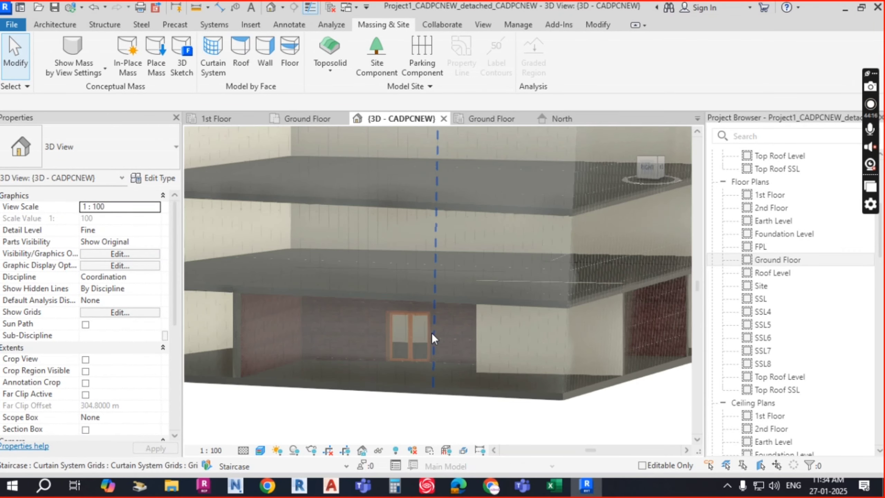
pyautogui.scroll(4, 431, 332)
pyautogui.scroll(-5, 544, 322)
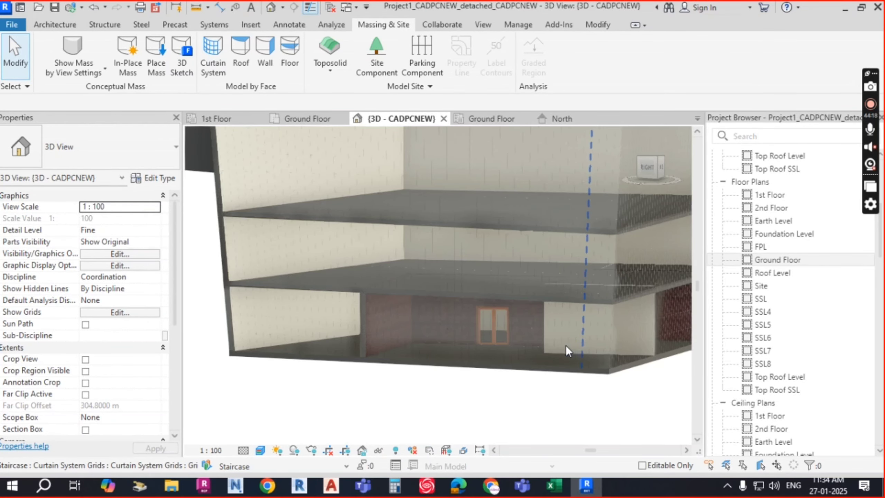
pyautogui.keyDown('shift'); pyautogui.moveTo(566, 346); pyautogui.dragTo(480, 337, button='middle'); pyautogui.keyUp('shift')
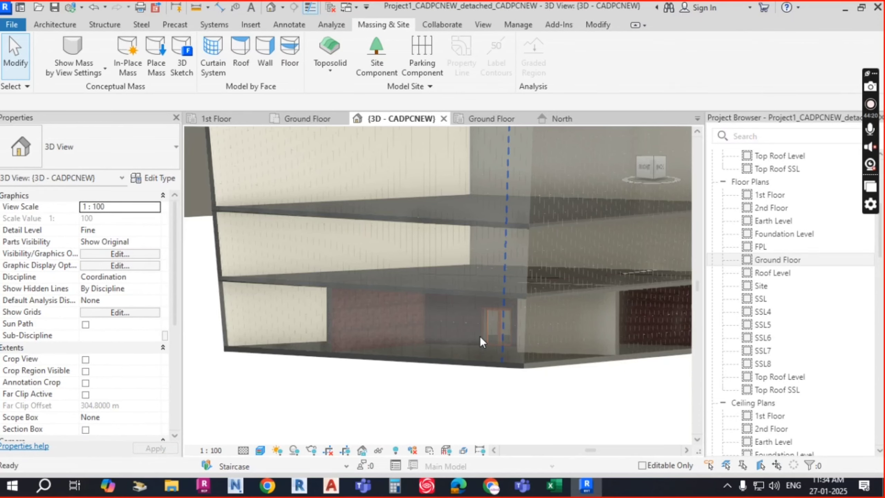
pyautogui.scroll(4, 480, 336)
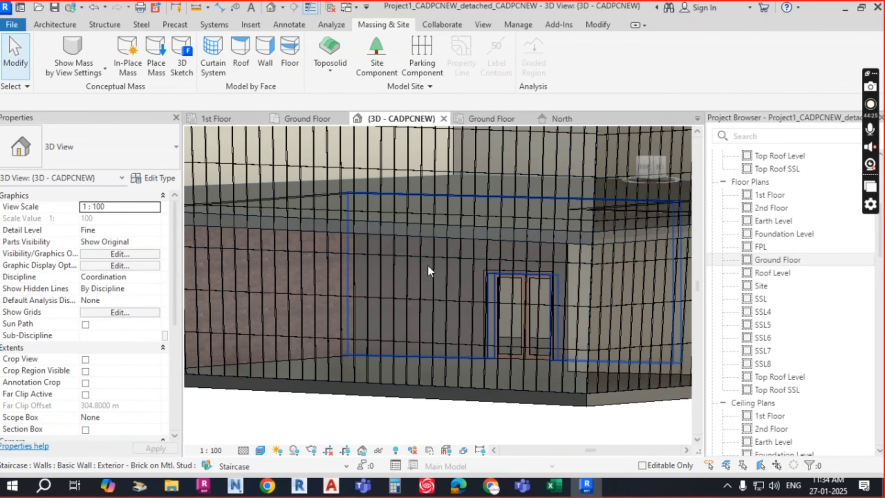
pyautogui.scroll(-6, 428, 266)
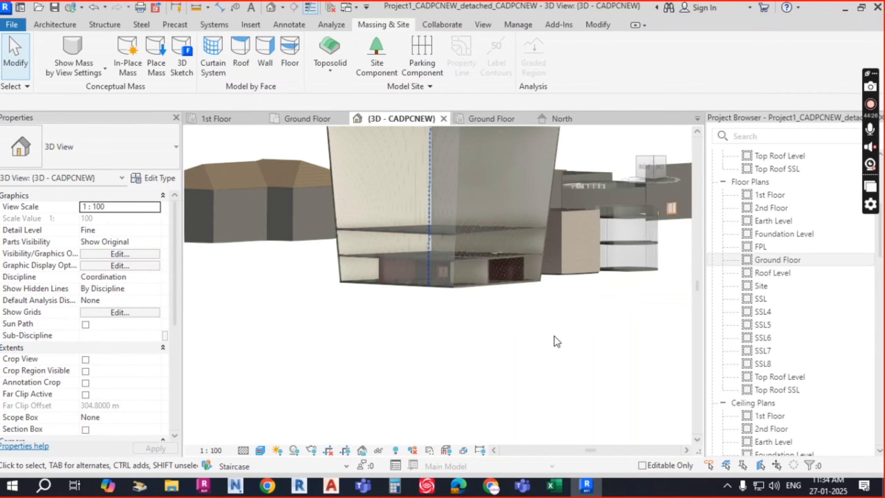
pyautogui.keyDown('shift'); pyautogui.moveTo(555, 405); pyautogui.dragTo(538, 387, button='middle'); pyautogui.keyUp('shift')
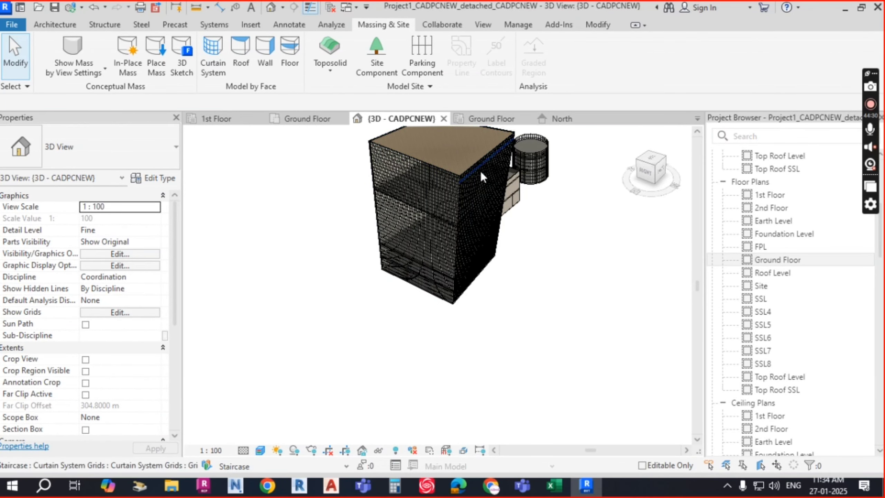
# - In the Ground Floor plan, start a new in-place mass named YYYYY in the empty area beside the tower
pyautogui.doubleClick(794, 262)
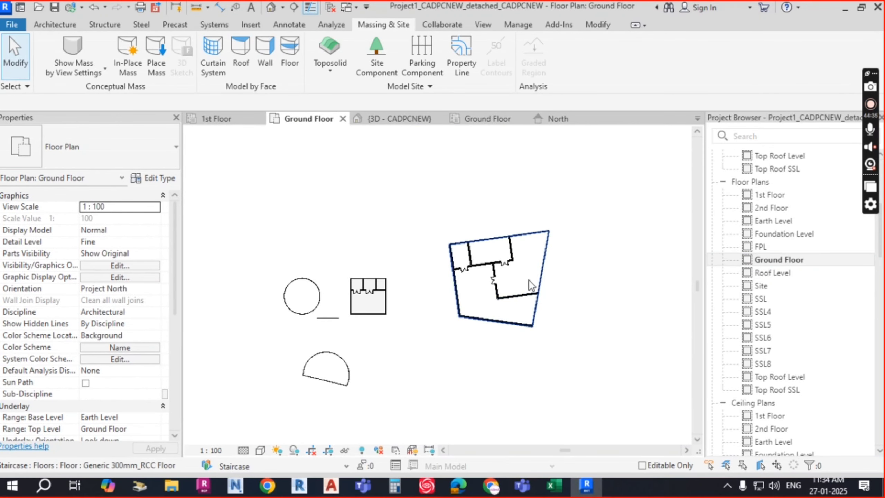
pyautogui.moveTo(529, 286); pyautogui.dragTo(445, 274, button='middle')
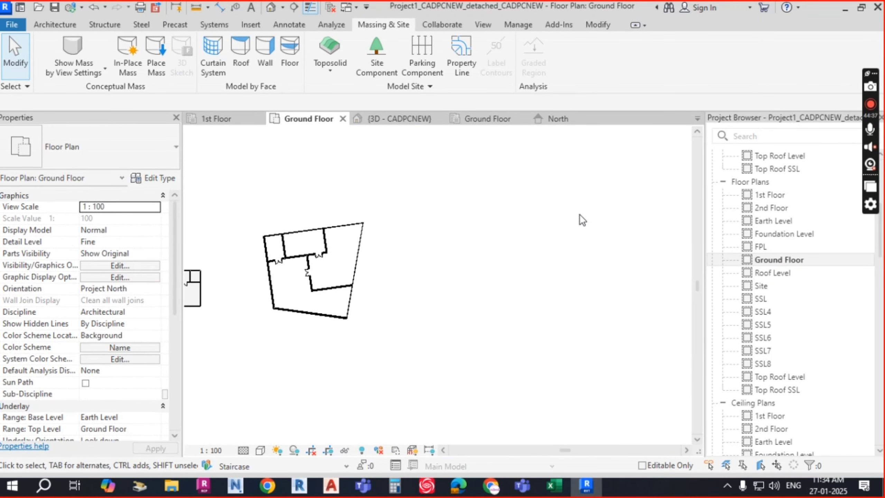
pyautogui.click(128, 58)
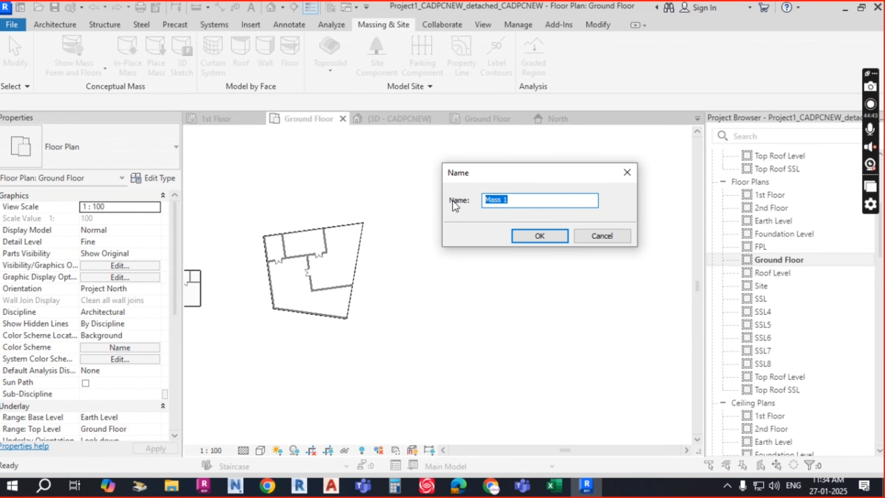
pyautogui.write('YYYYY')
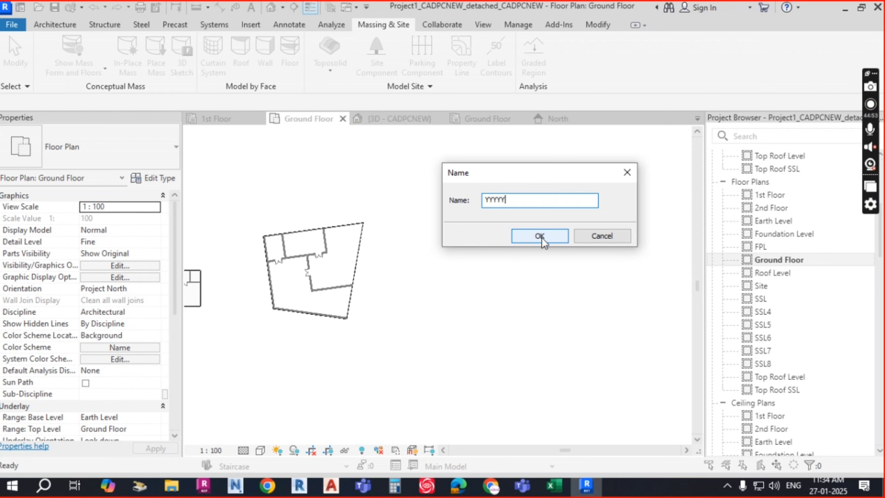
pyautogui.click(543, 241)
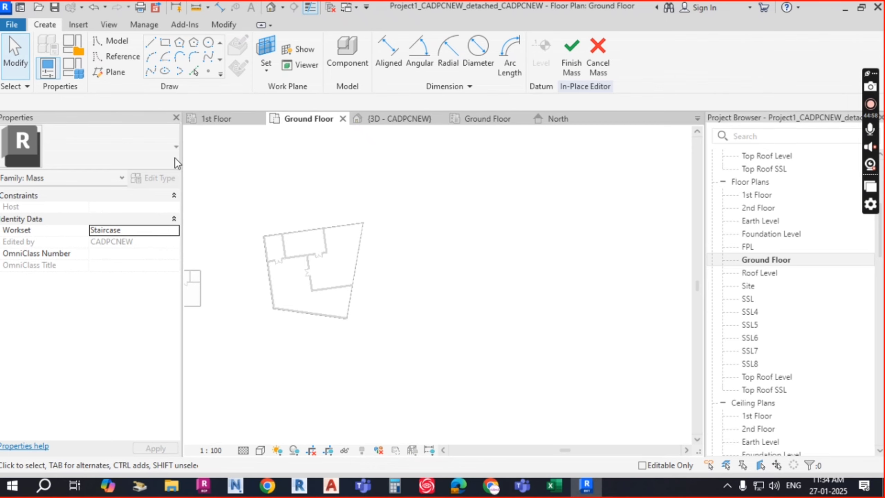
# - Sketch a rectangular mass profile about 26 m wide and 33 m high to the right of the quadrilateral tower
pyautogui.click(167, 48)
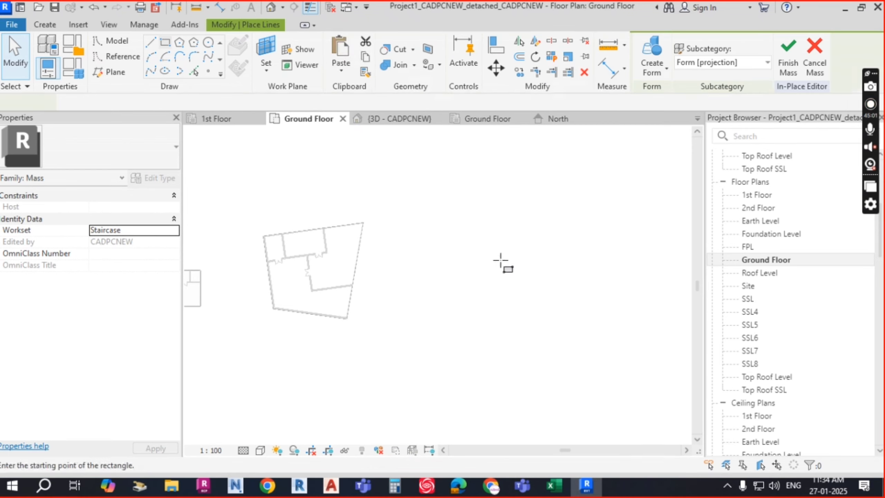
pyautogui.click(457, 209)
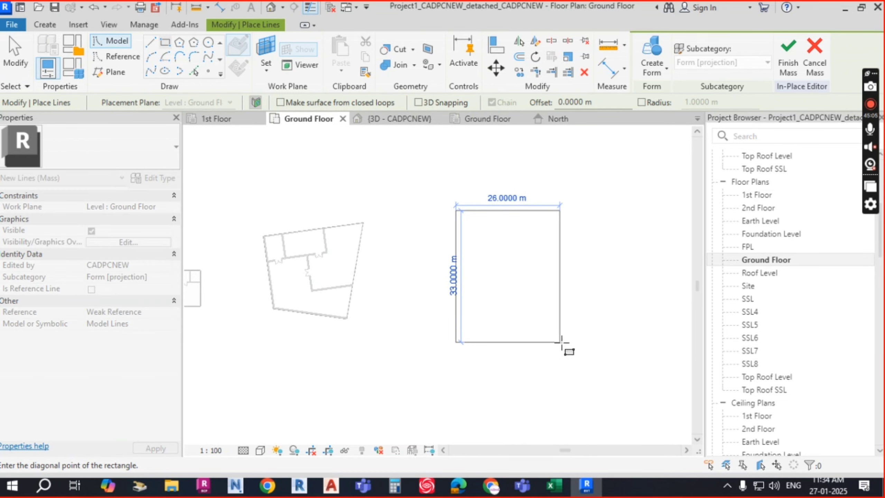
pyautogui.click(561, 342)
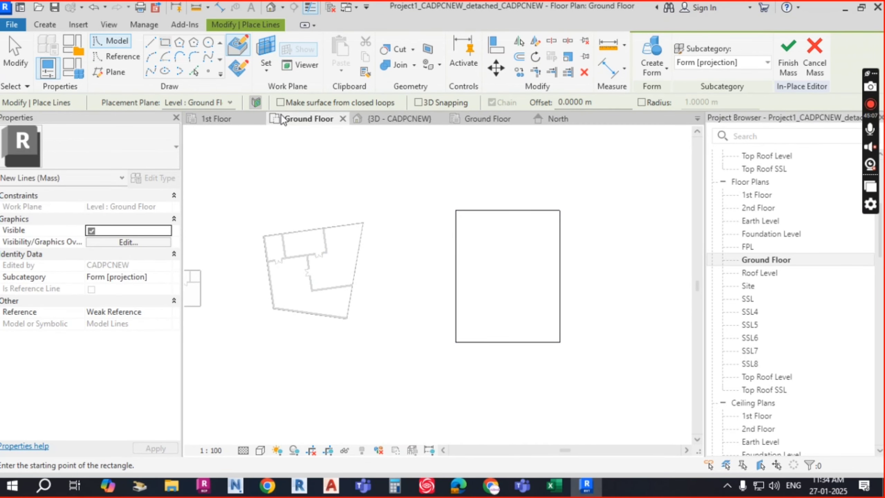
# - From the 3D view, finish the in-place mass with only its rectangular outline and try to dismiss the warning
pyautogui.click(413, 121)
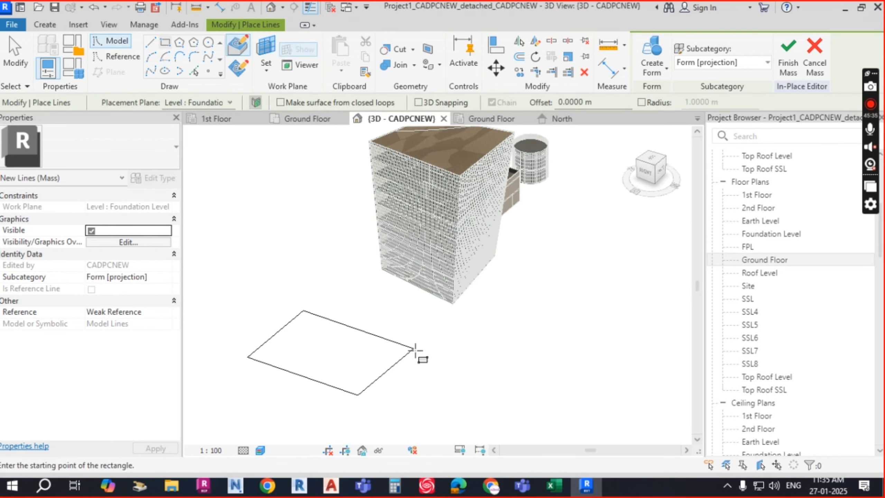
pyautogui.press('Escape')
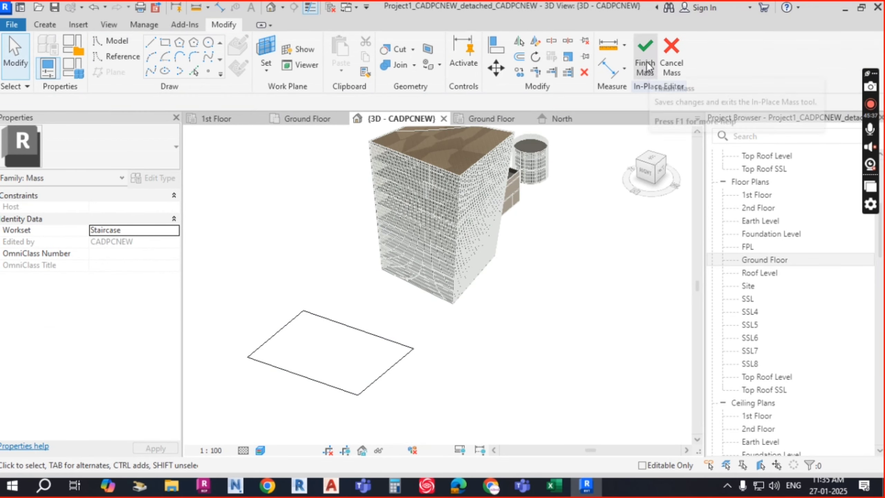
pyautogui.click(648, 64)
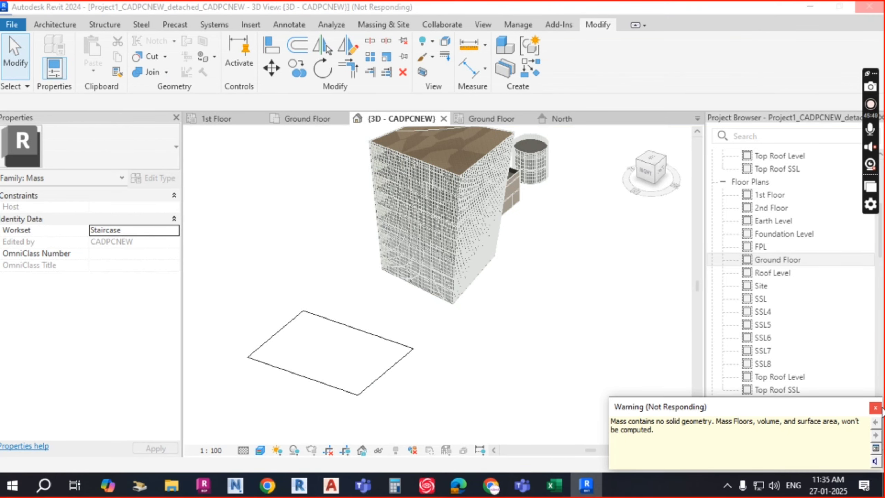
pyautogui.click(874, 408)
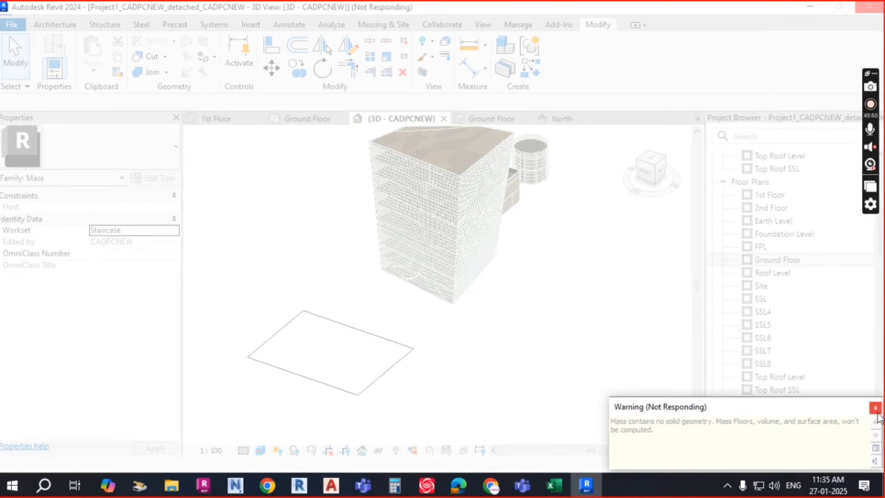
pyautogui.click(876, 408)
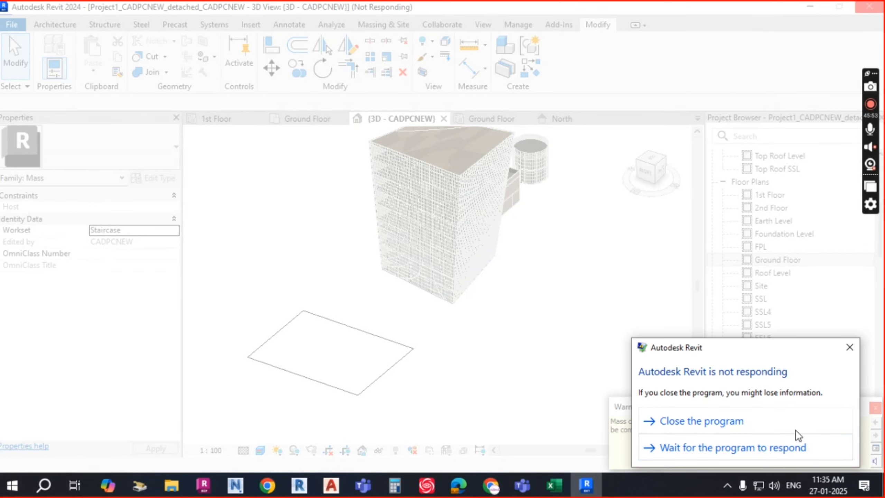
# - Dismiss the program and missing-solid-geometry warnings, and reopen the rectangular YYYYY mass for in-place editing
pyautogui.click(850, 347)
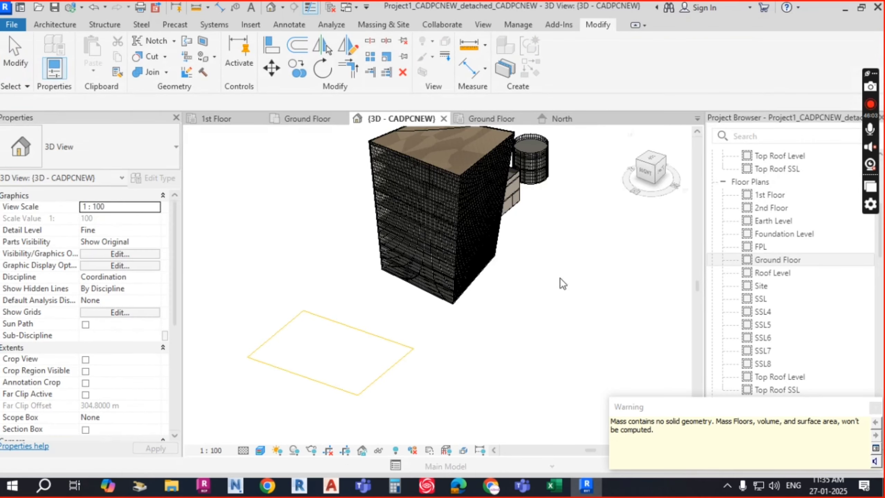
pyautogui.click(875, 407)
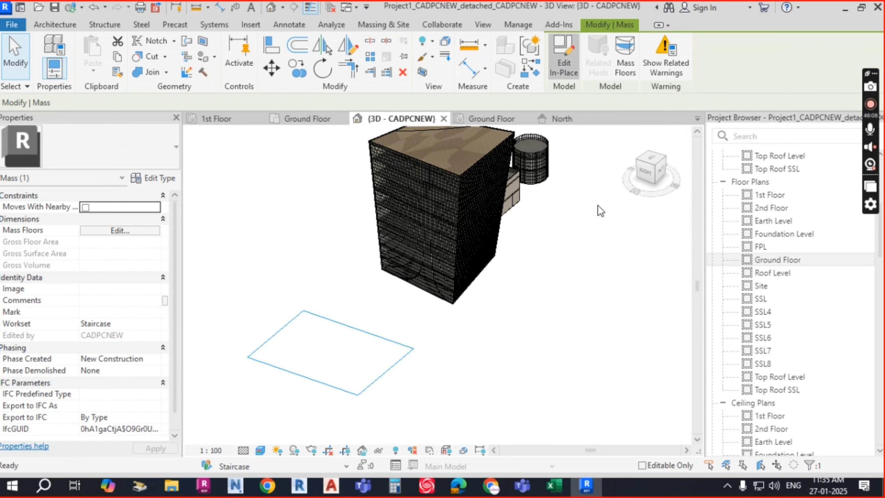
pyautogui.doubleClick(391, 371)
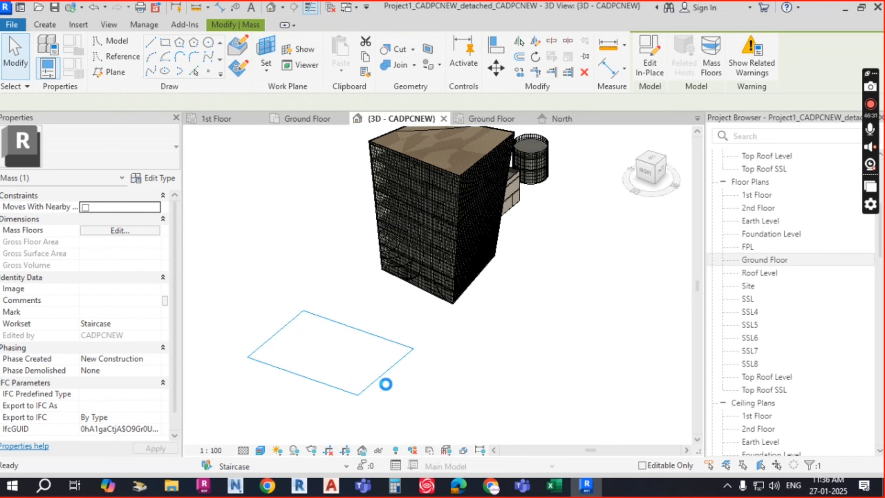
pyautogui.doubleClick(386, 366)
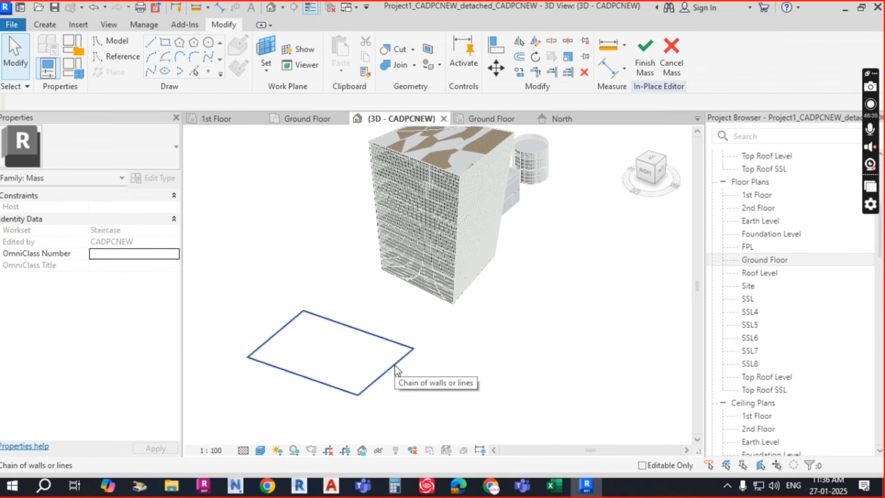
# - Create a solid form from the rectangular outline, stretch its top to about 55 m high, and finish the mass
pyautogui.click(395, 363)
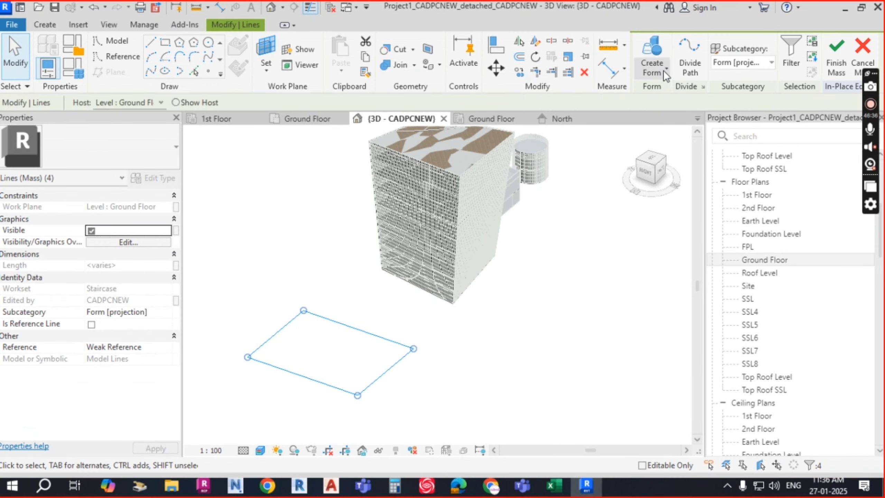
pyautogui.click(663, 70)
pyautogui.click(675, 93)
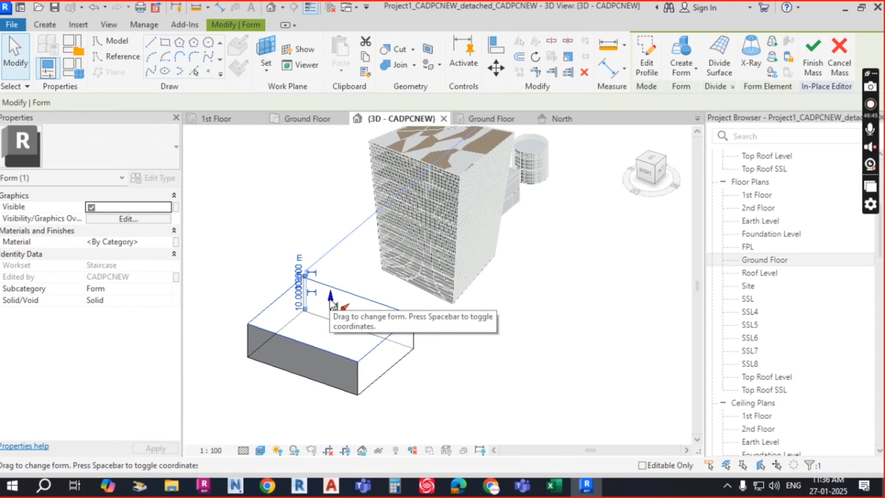
pyautogui.moveTo(331, 302); pyautogui.dragTo(328, 154)
pyautogui.click(552, 350)
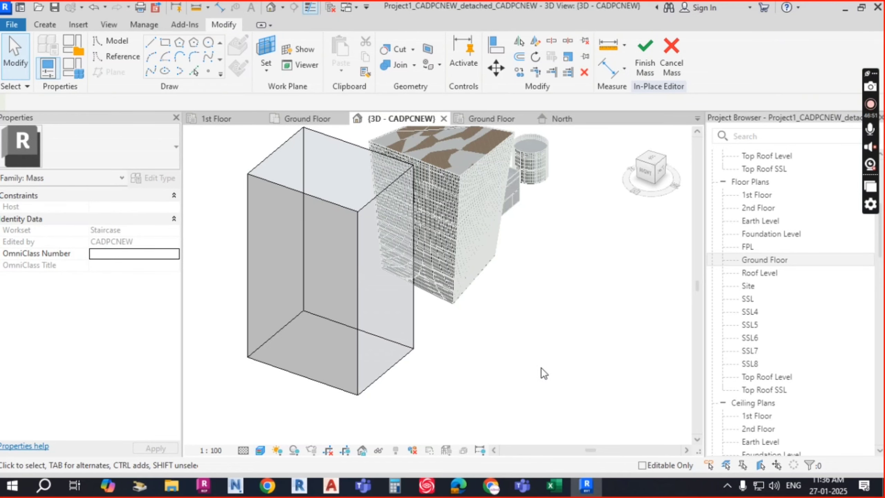
pyautogui.scroll(-2, 555, 307)
pyautogui.scroll(-3, 442, 300)
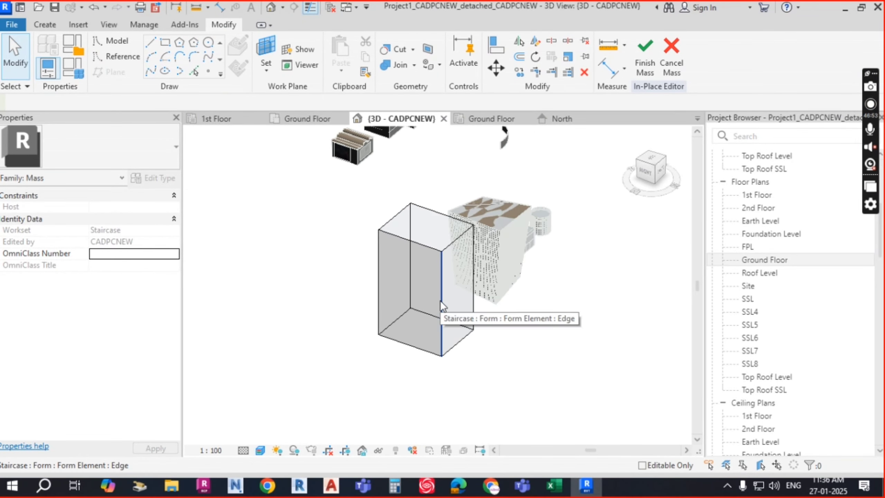
pyautogui.click(645, 67)
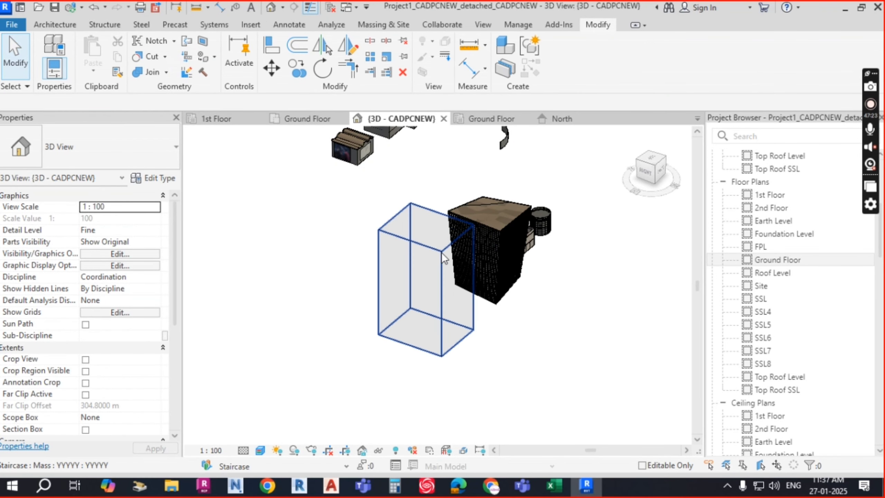
# - Reopen the tall box mass for in-place editing and add a horizontal profile around its mid-height
pyautogui.click(491, 266)
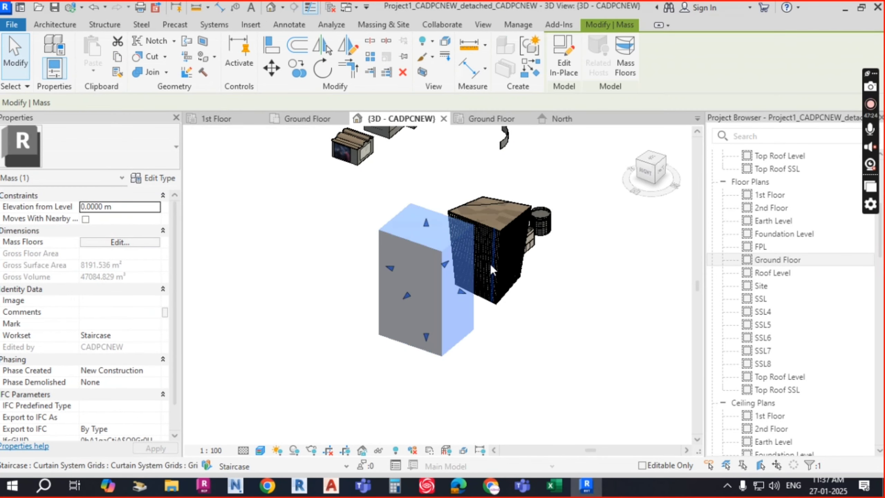
pyautogui.click(568, 69)
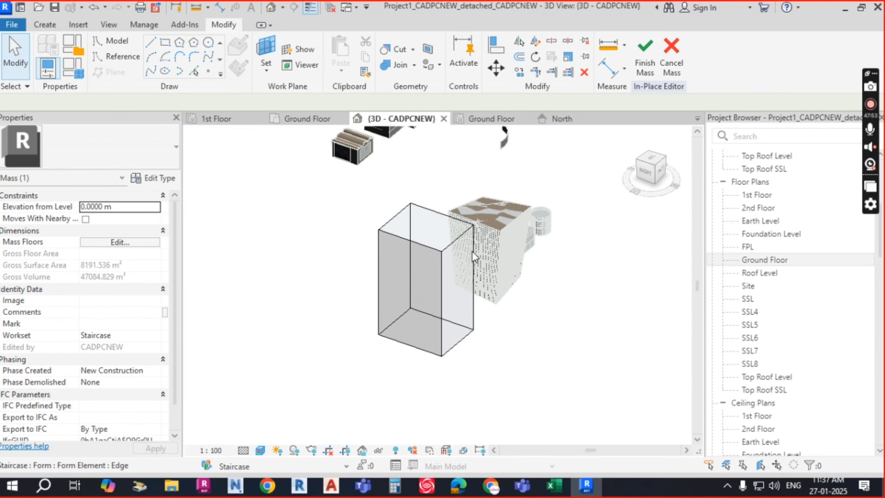
pyautogui.press('Tab')
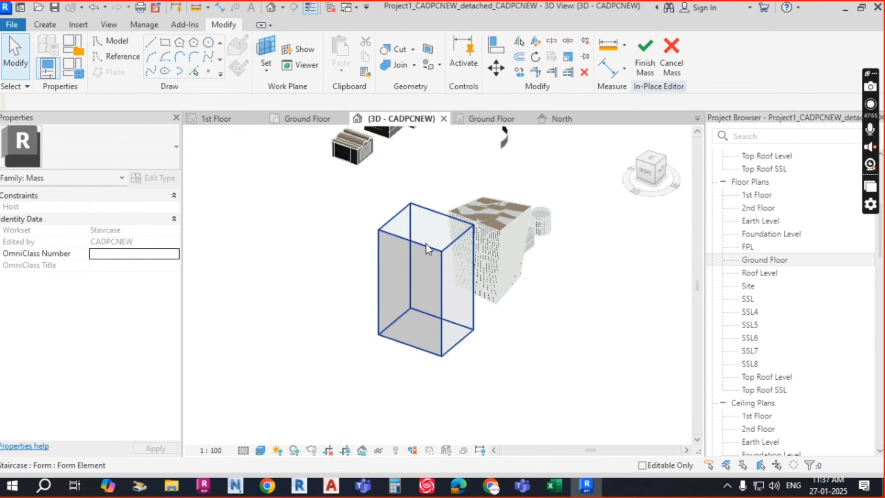
pyautogui.click(426, 243)
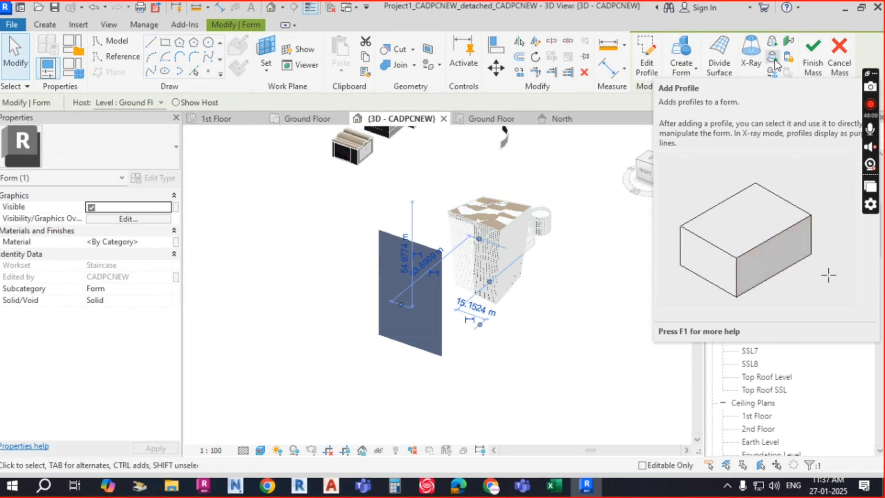
pyautogui.click(774, 62)
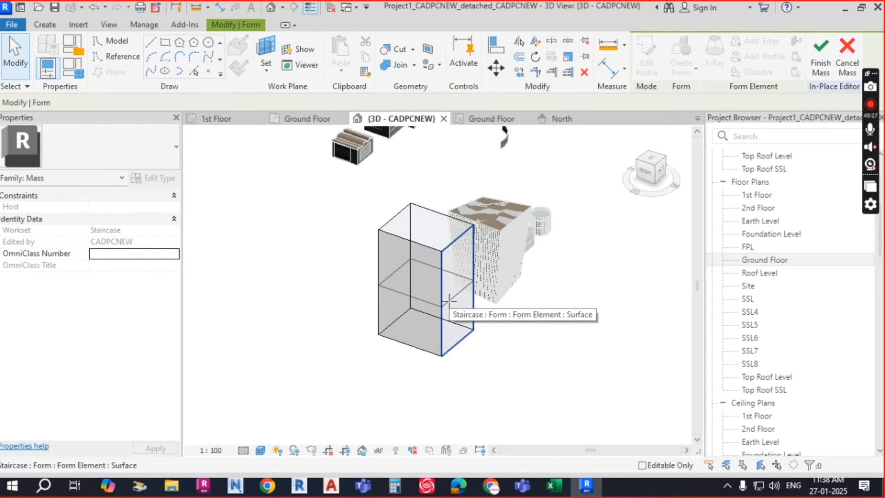
# - Rotate the mid-height profile 45° about its centre to twist the form, and finish the mass
pyautogui.click(449, 301)
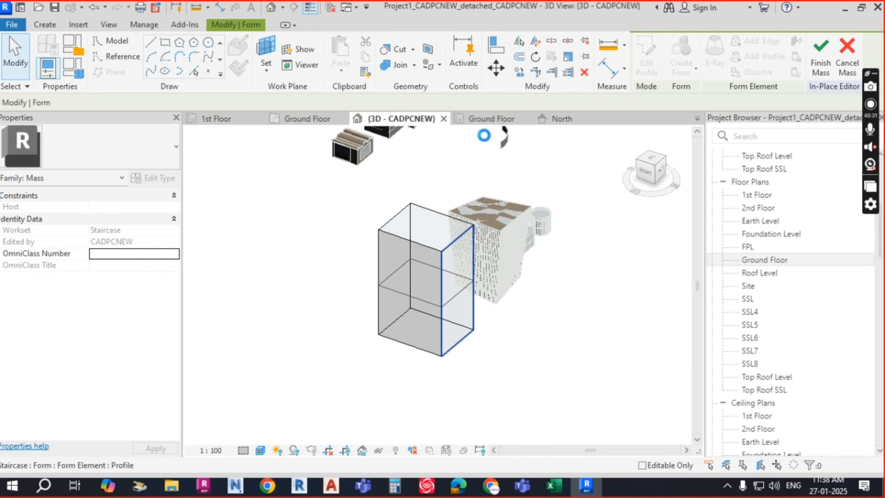
pyautogui.click(537, 57)
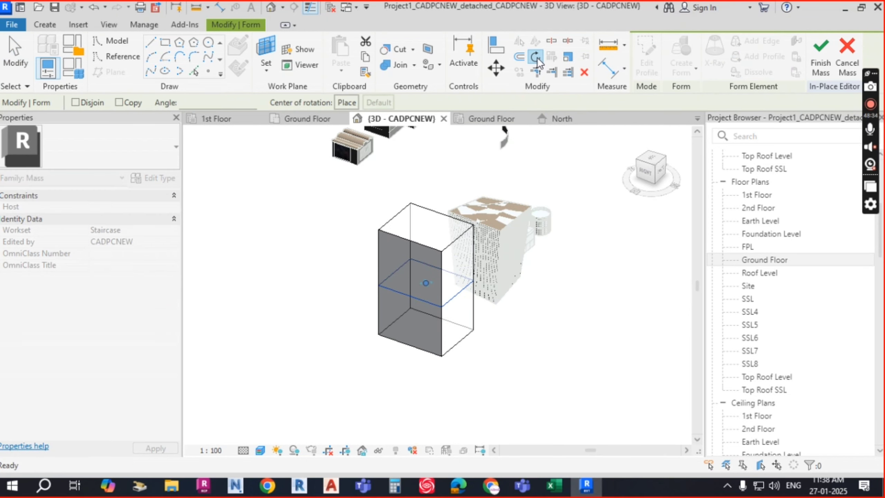
pyautogui.click(214, 102)
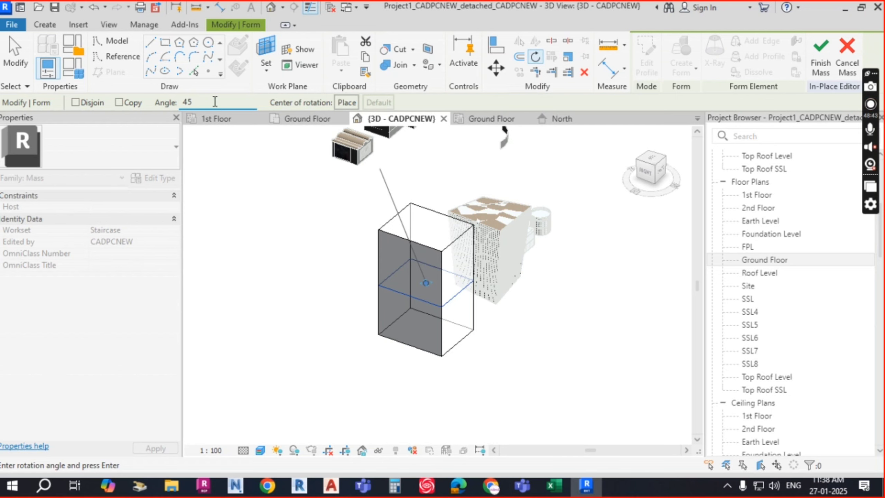
pyautogui.press('Return')
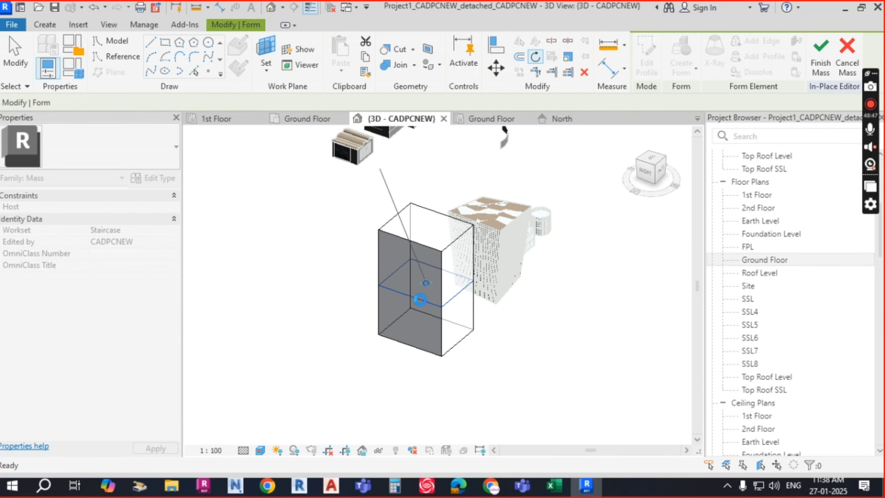
pyautogui.click(446, 283)
pyautogui.scroll(5, 411, 265)
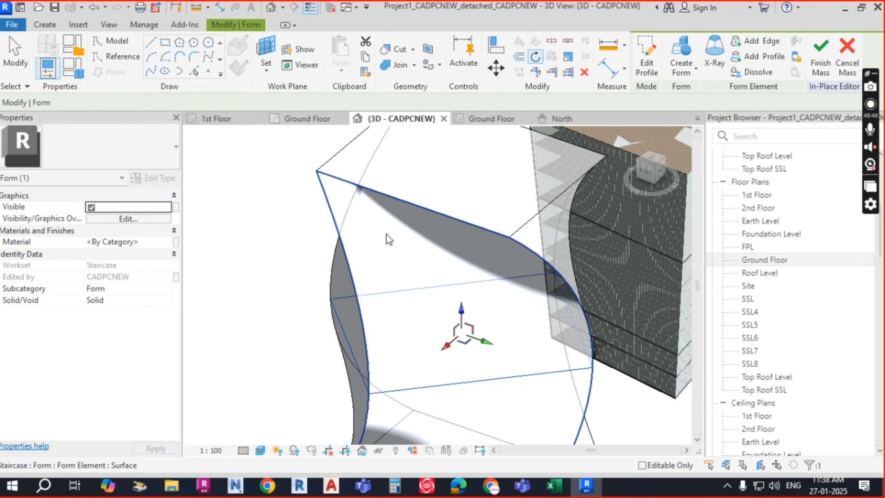
pyautogui.scroll(-3, 458, 219)
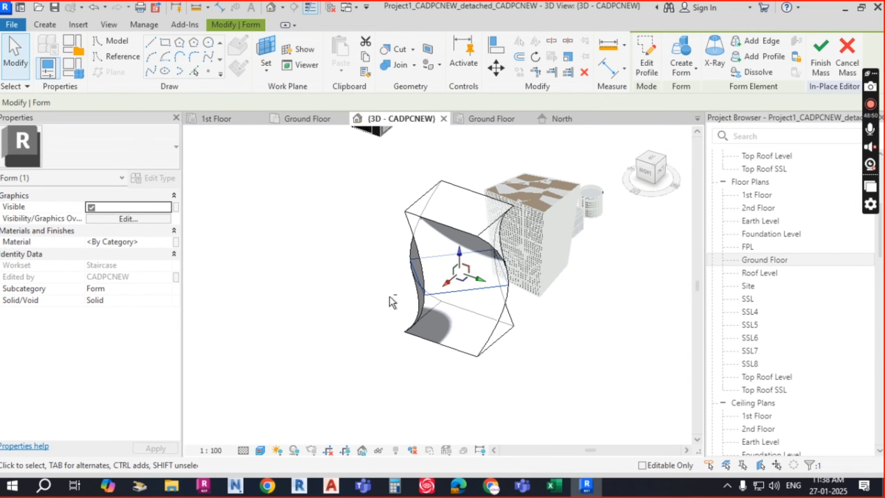
pyautogui.keyDown('shift'); pyautogui.moveTo(391, 300); pyautogui.dragTo(411, 279, button='middle'); pyautogui.keyUp('shift')
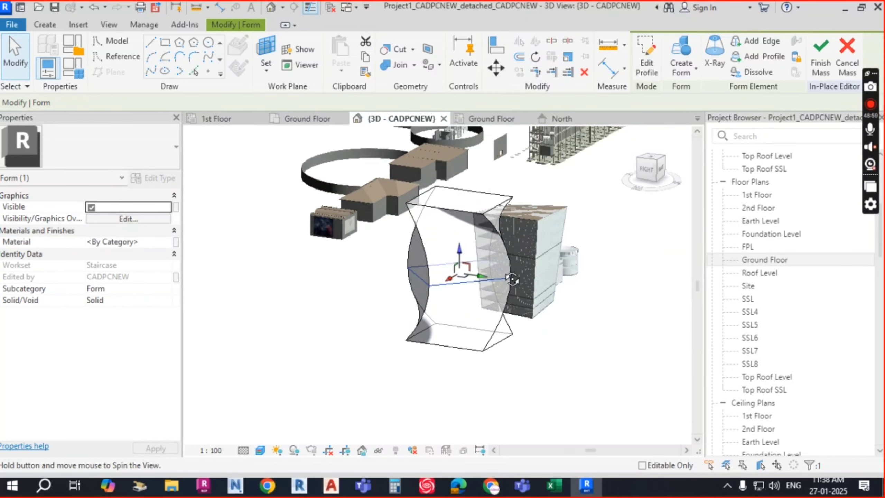
pyautogui.click(822, 57)
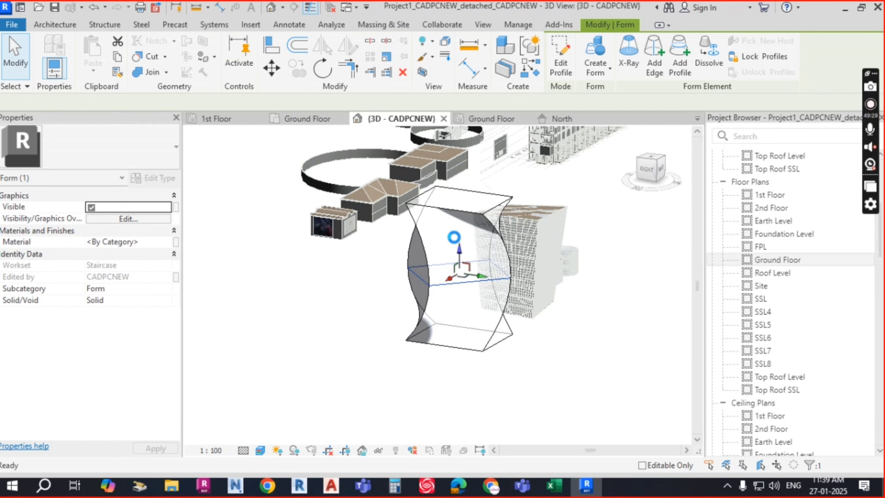
pyautogui.press('Escape')
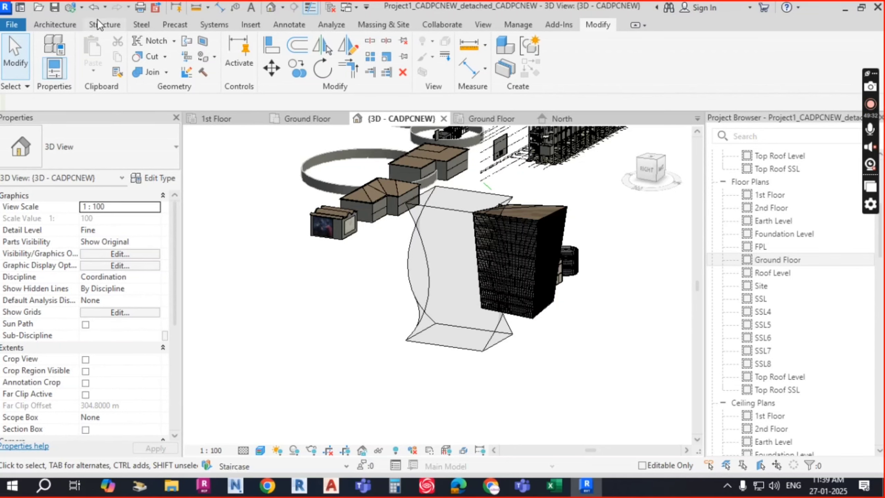
pyautogui.click(384, 26)
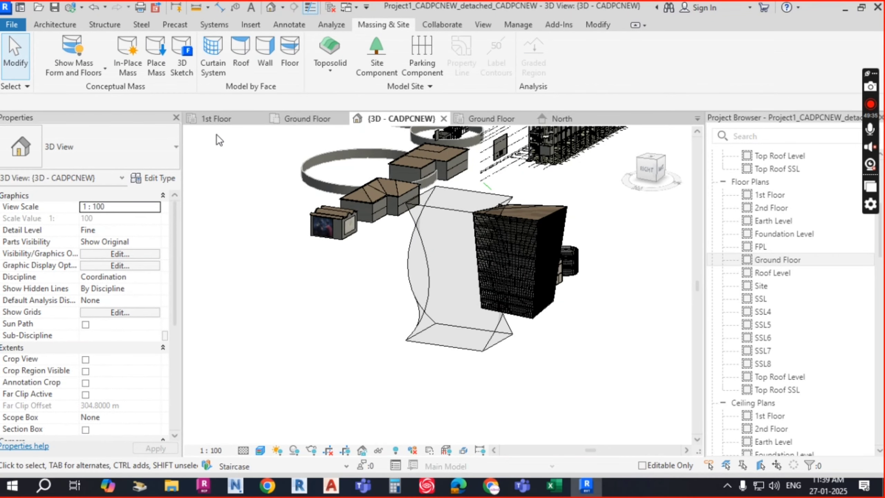
pyautogui.click(216, 59)
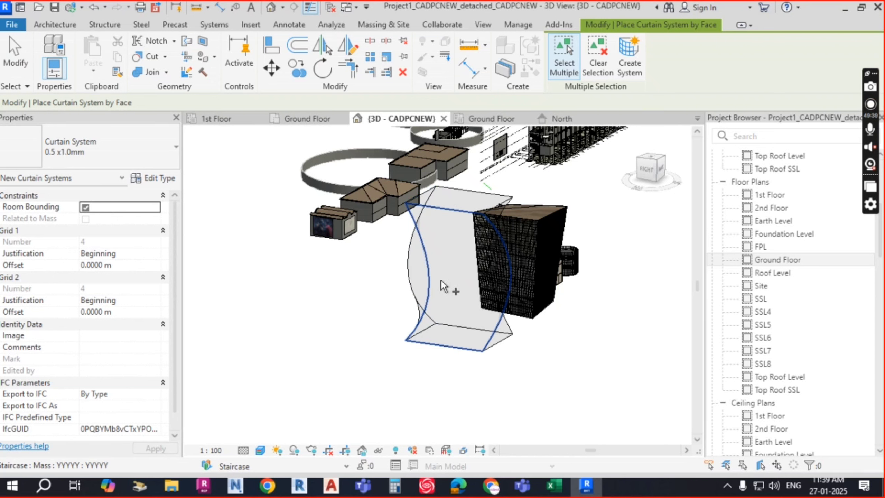
pyautogui.click(442, 257)
pyautogui.click(634, 66)
pyautogui.click(448, 319)
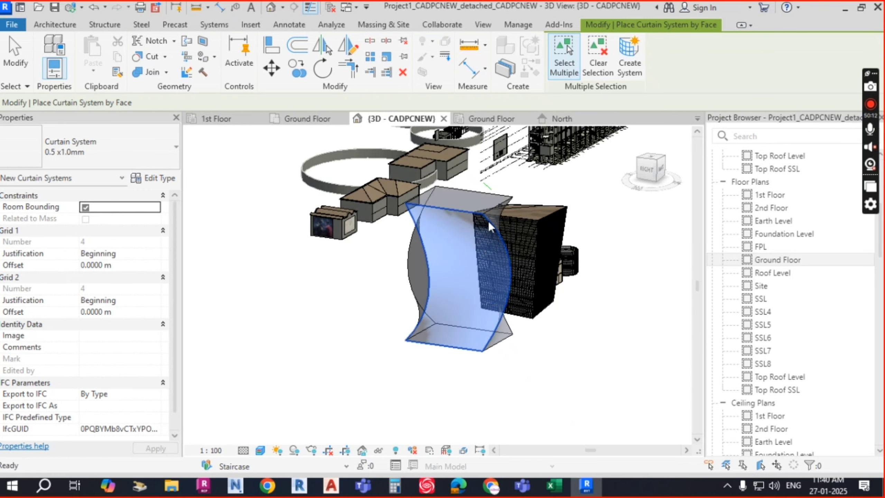
pyautogui.press('Escape')
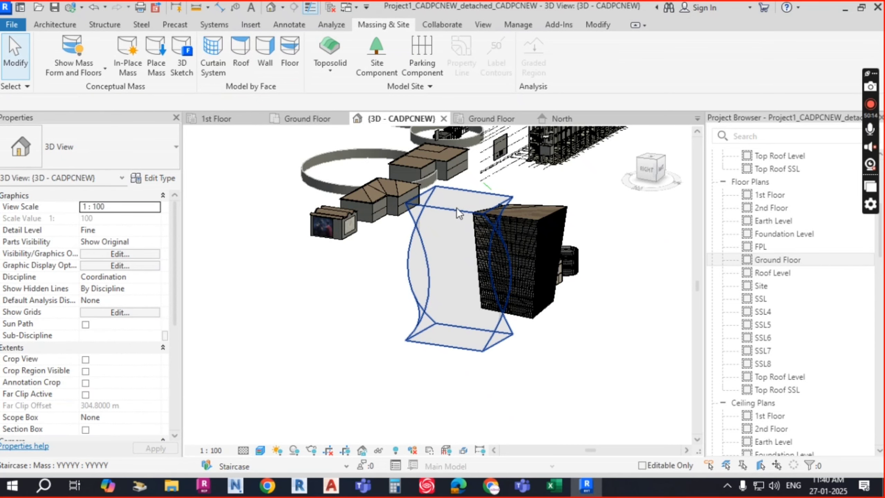
# - Create mass floors in the twisted mass for all levels from 1st Floor to Top Roof SSL
pyautogui.click(456, 207)
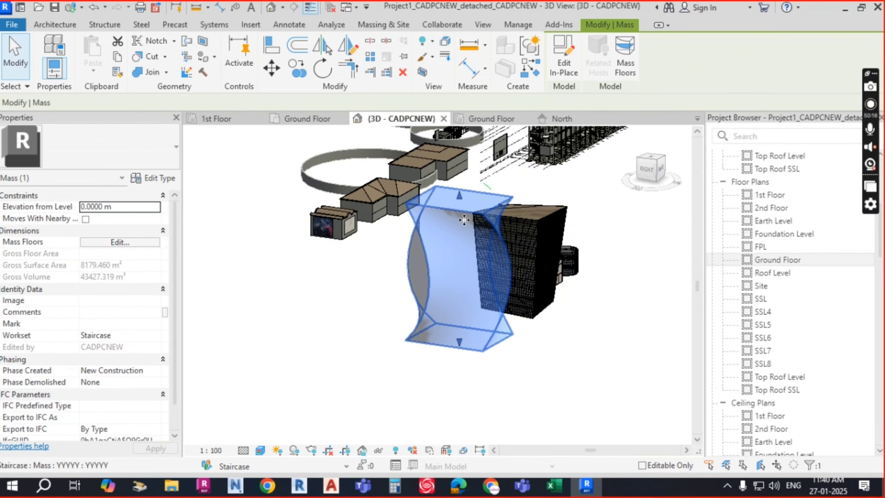
pyautogui.click(625, 56)
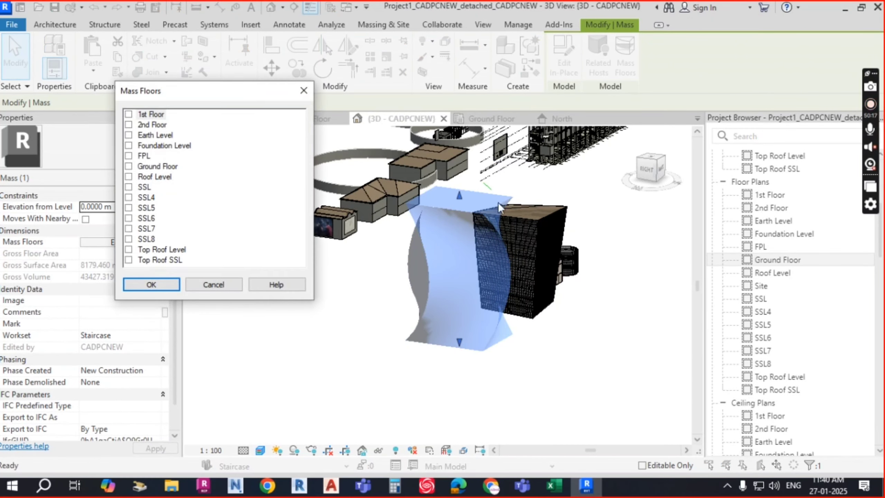
pyautogui.click(128, 114)
pyautogui.keyDown('shift'); pyautogui.click(130, 260); pyautogui.keyUp('shift')
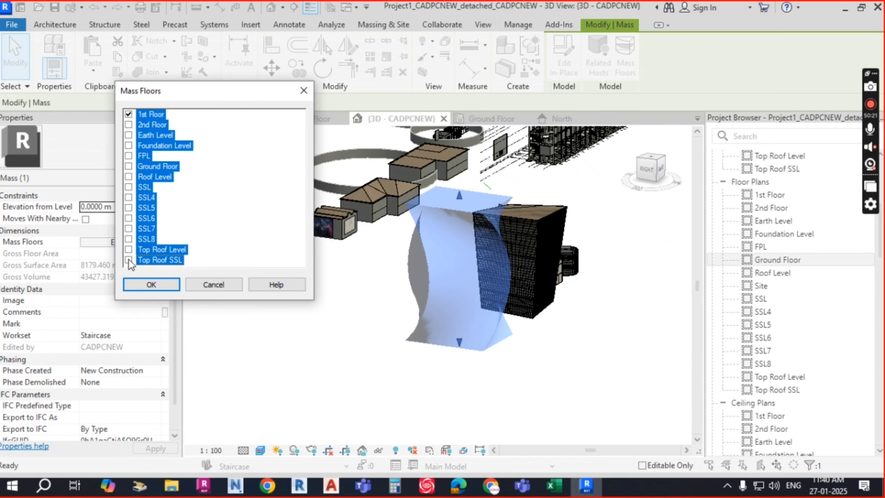
pyautogui.click(129, 258)
pyautogui.click(151, 285)
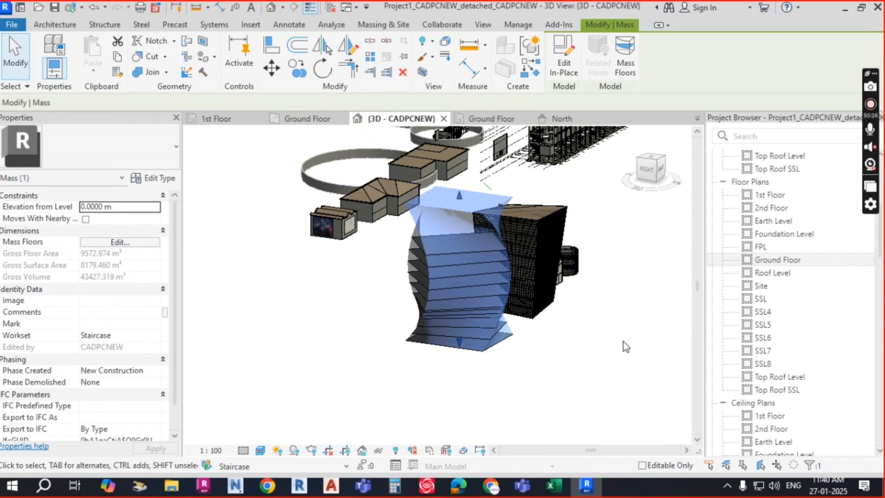
# - Examine the floor plates inside the twisted mass up close and from farther away
pyautogui.scroll(1, 458, 243)
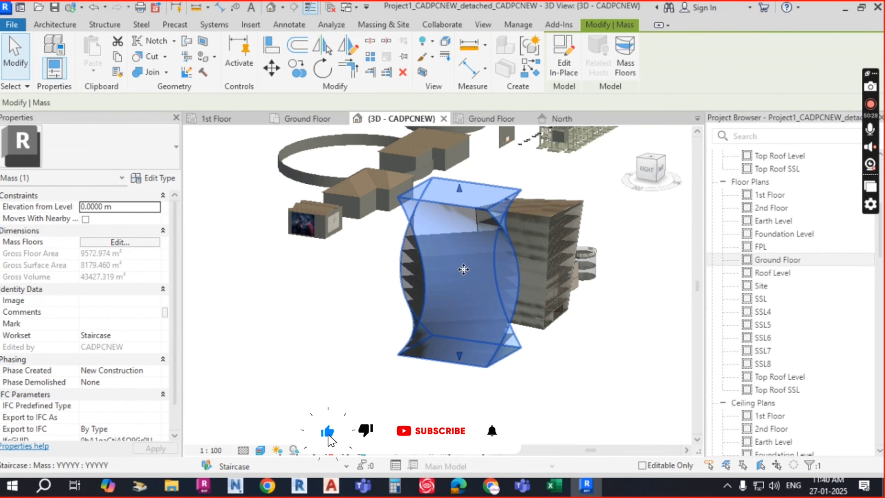
pyautogui.scroll(1, 463, 269)
pyautogui.scroll(1, 467, 272)
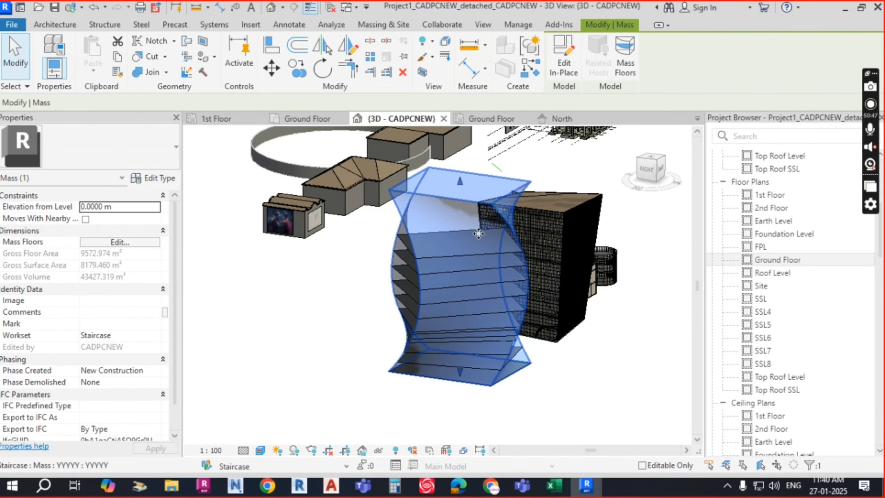
pyautogui.scroll(3, 478, 234)
pyautogui.scroll(3, 414, 298)
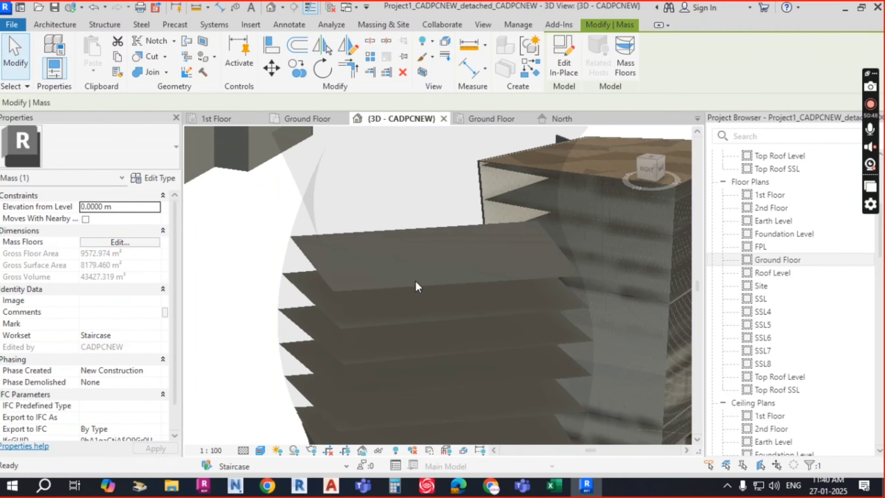
pyautogui.scroll(-5, 415, 281)
pyautogui.press('Escape')
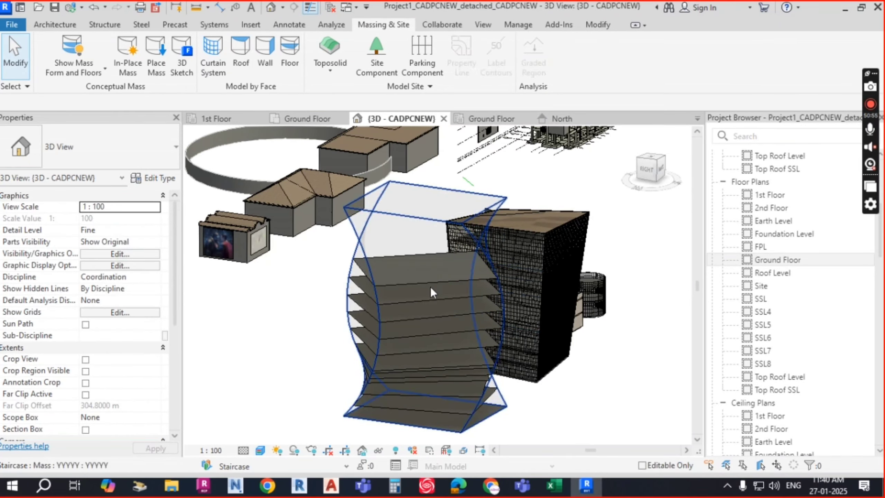
# - Place a 0.5 x 1.0mm curtain system by face on one curved side of the twisted mass and save the project
pyautogui.click(217, 60)
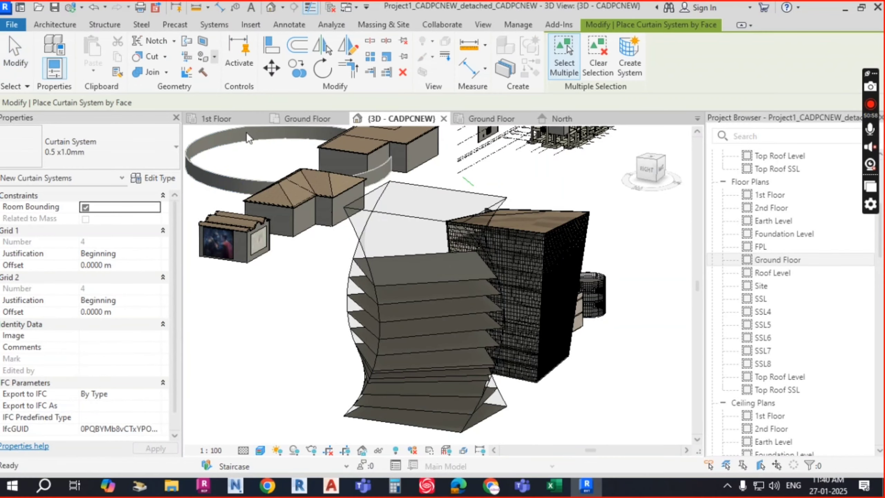
pyautogui.click(405, 242)
pyautogui.click(633, 66)
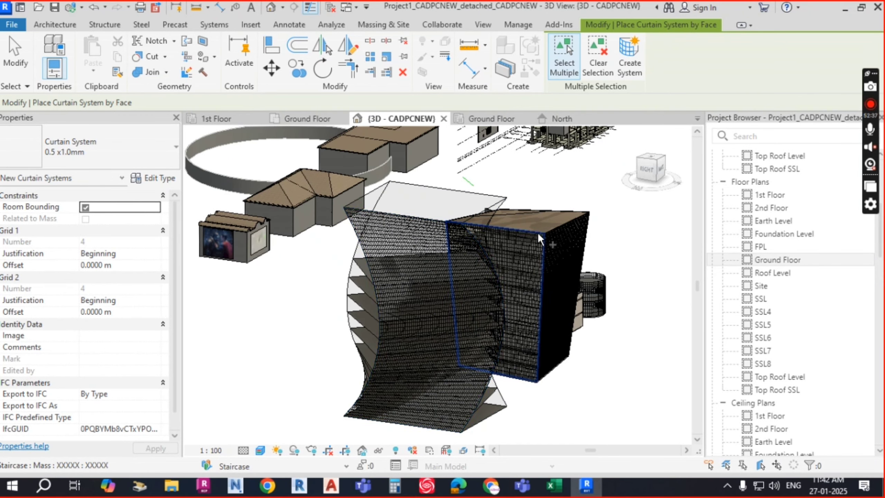
pyautogui.scroll(2, 380, 320)
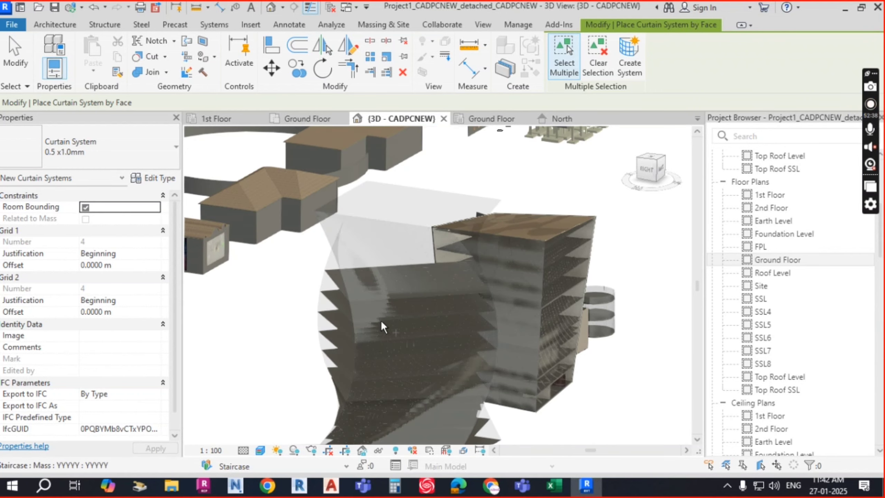
pyautogui.moveTo(381, 320); pyautogui.dragTo(331, 369, button='middle')
pyautogui.click(369, 240)
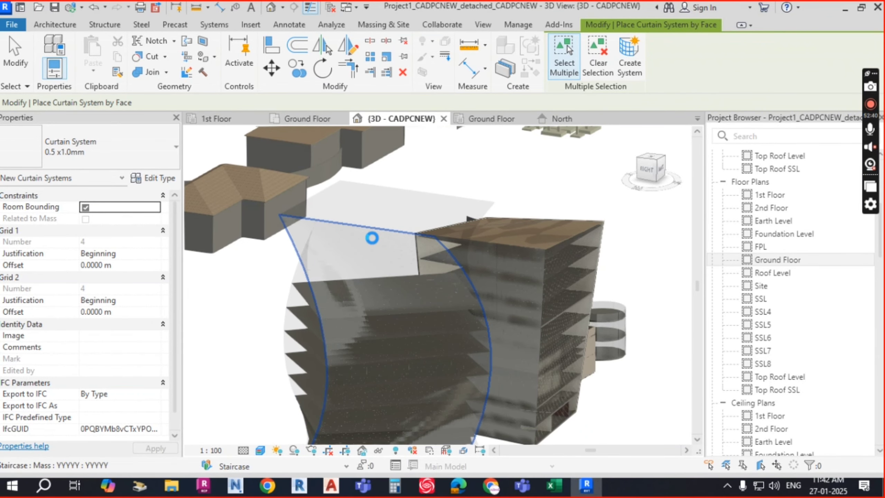
pyautogui.click(54, 7)
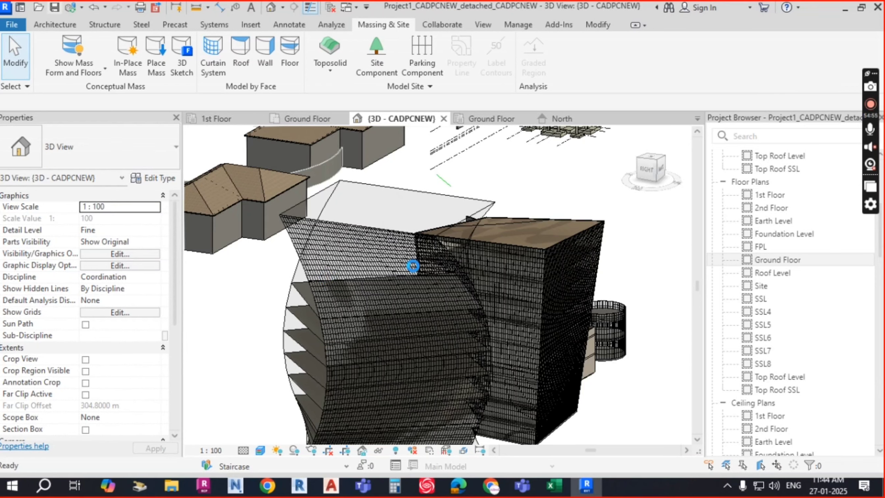
pyautogui.hotkey('ctrl', 's')
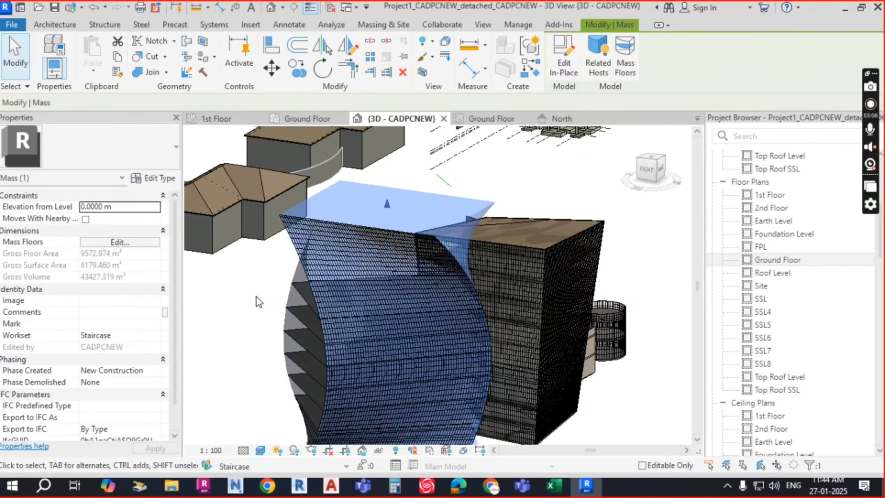
# - Switch the mass display to Show Mass by View Settings with the tower seen from its front
pyautogui.moveTo(256, 296)
pyautogui.keyDown('shift'); pyautogui.mouseDown(button='middle')
pyautogui.moveTo(298, 323)
pyautogui.moveTo(404, 331)
pyautogui.moveTo(490, 306)
pyautogui.moveTo(572, 300)
pyautogui.mouseUp(button='middle'); pyautogui.keyUp('shift')
pyautogui.click(571, 297)
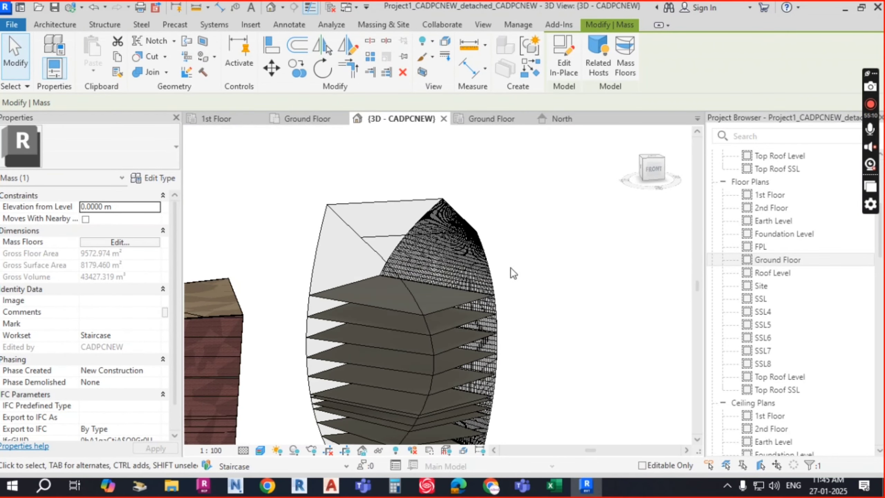
pyautogui.click(79, 67)
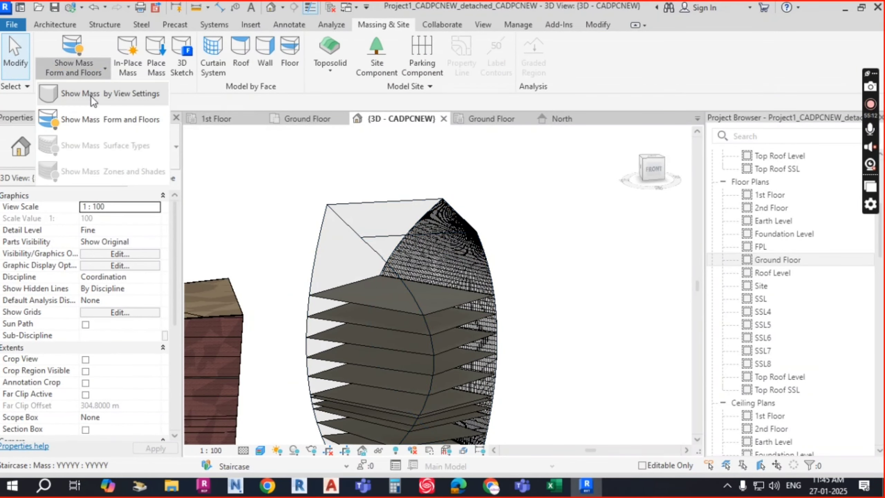
pyautogui.click(112, 92)
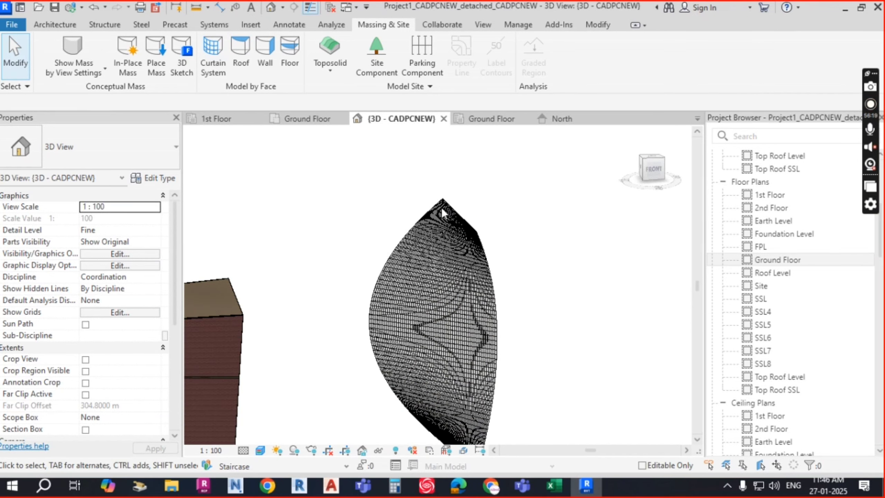
# - Examine the curved curtain system's shape and grid from several sides and up close
pyautogui.scroll(-1, 487, 375)
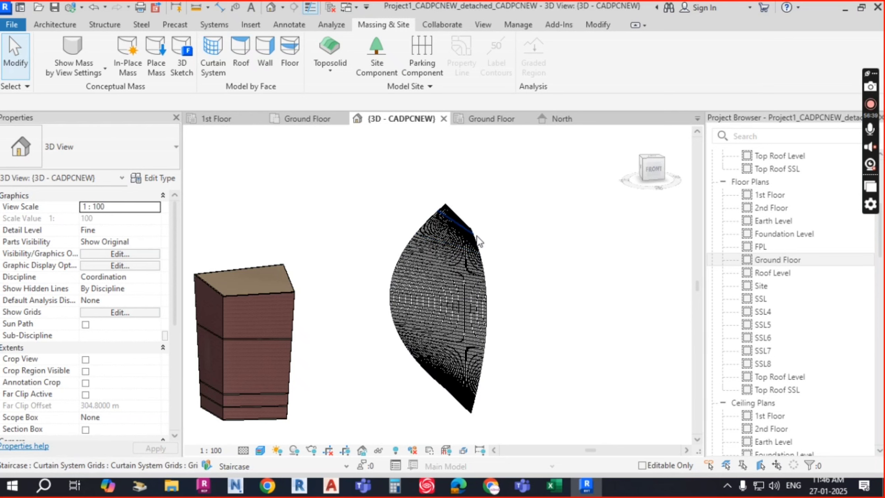
pyautogui.keyDown('shift'); pyautogui.moveTo(570, 307); pyautogui.dragTo(534, 317, button='middle'); pyautogui.keyUp('shift')
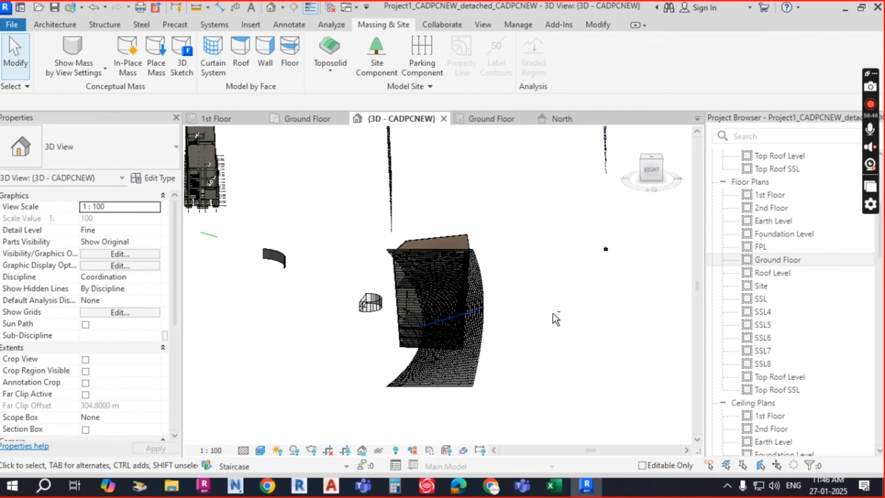
pyautogui.scroll(2, 530, 332)
pyautogui.keyDown('shift'); pyautogui.moveTo(502, 295); pyautogui.dragTo(504, 284, button='middle'); pyautogui.keyUp('shift')
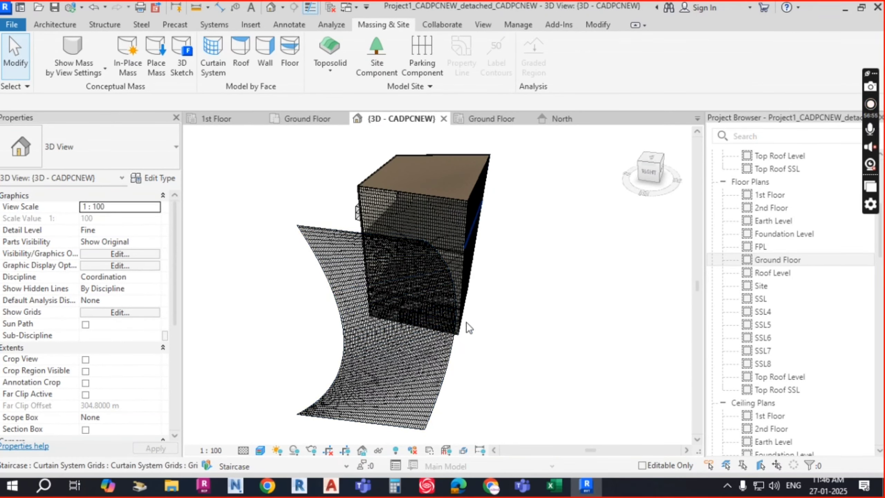
pyautogui.scroll(8, 405, 410)
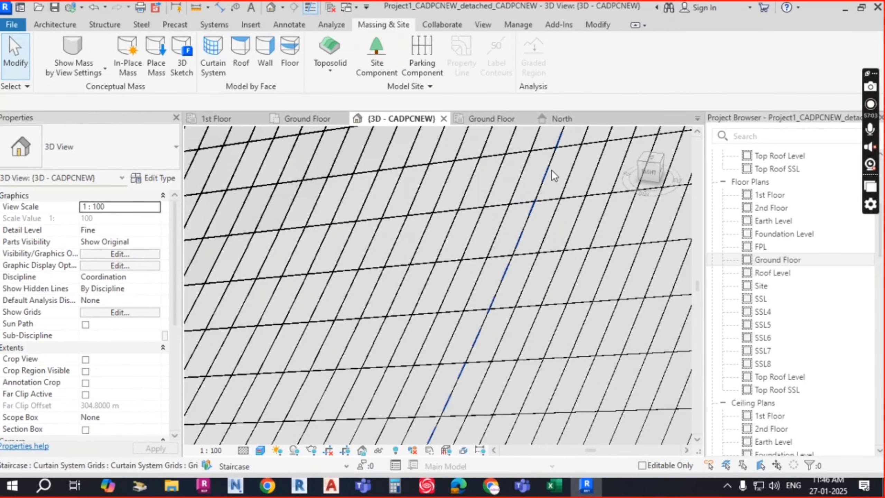
pyautogui.scroll(-2, 555, 167)
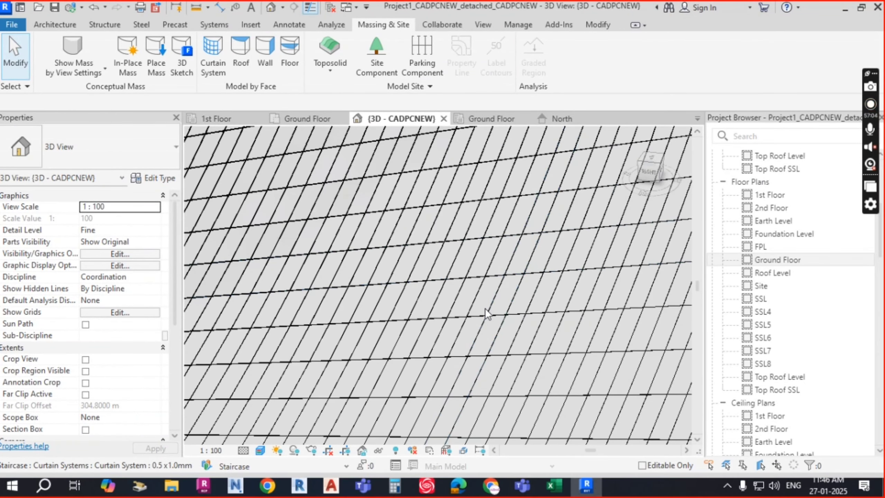
pyautogui.scroll(-5, 461, 324)
pyautogui.scroll(-4, 470, 331)
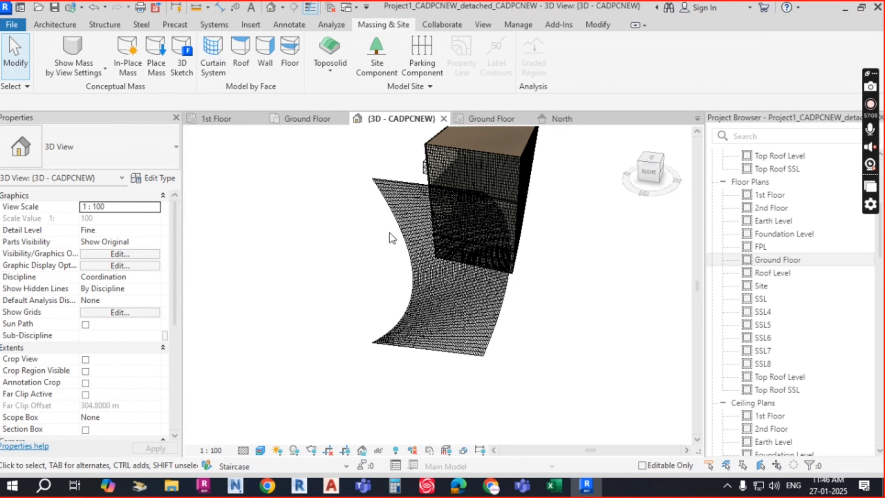
pyautogui.moveTo(366, 281)
pyautogui.keyDown('shift'); pyautogui.mouseDown(button='middle')
pyautogui.moveTo(400, 308)
pyautogui.moveTo(372, 282)
pyautogui.mouseUp(button='middle'); pyautogui.keyUp('shift')
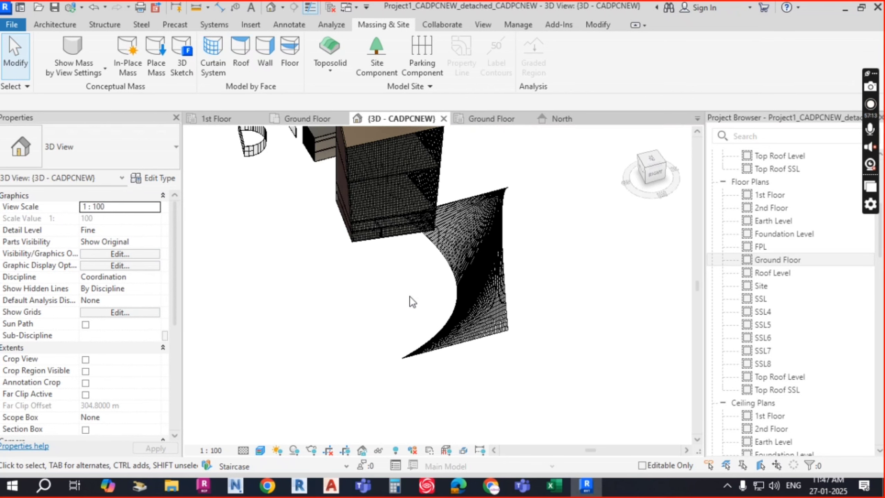
# - Show mass form and floors, and place an Exterior - Brick on Mtl. Stud wall by face on another curved side of the twisted mass
pyautogui.click(91, 72)
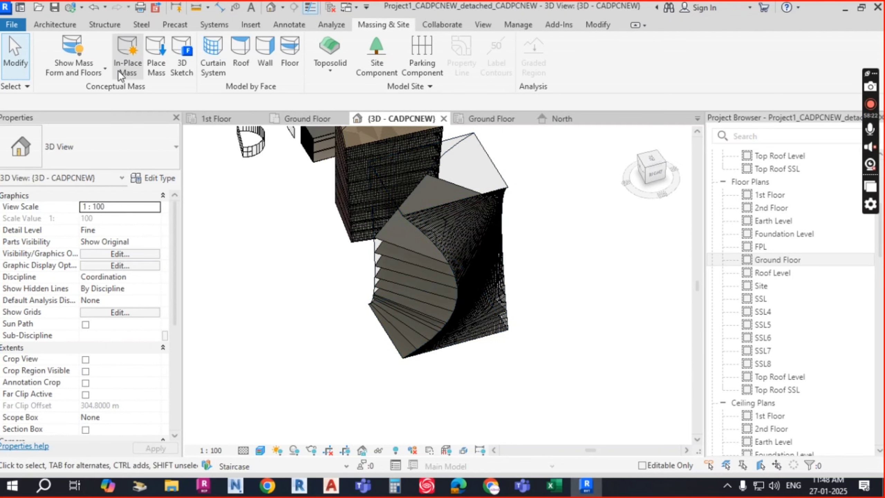
pyautogui.click(289, 56)
pyautogui.press('Escape')
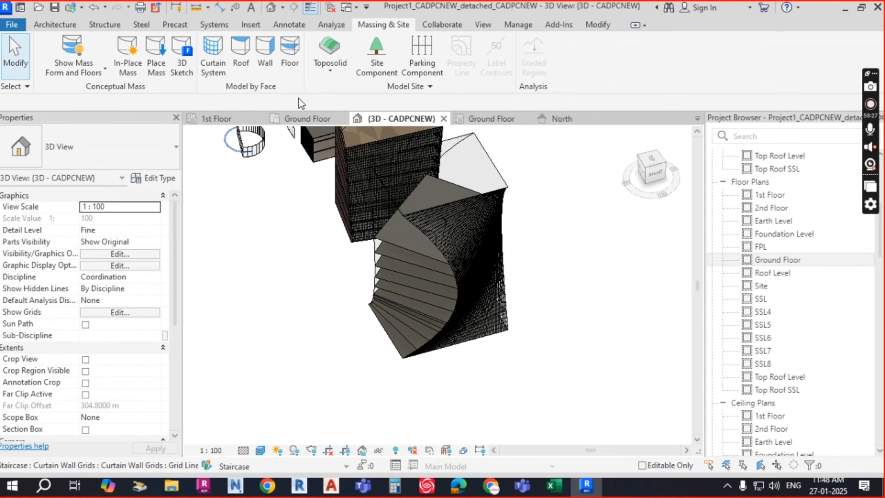
pyautogui.click(265, 58)
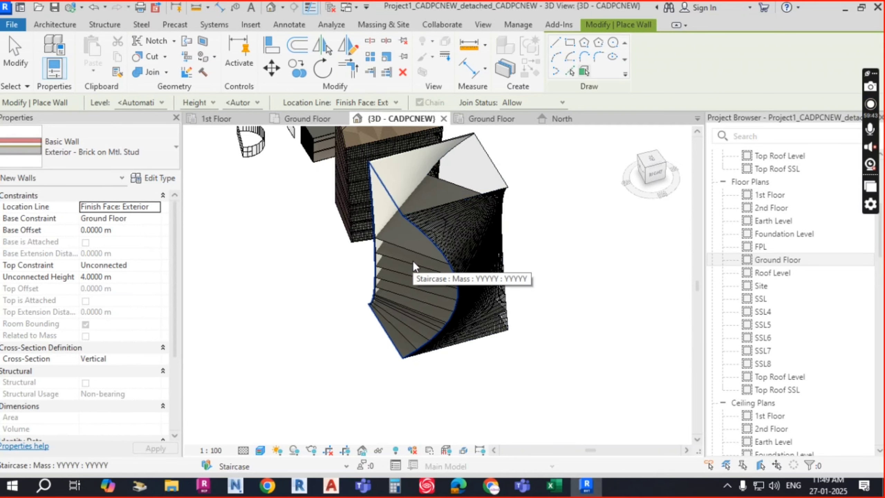
pyautogui.scroll(3, 397, 253)
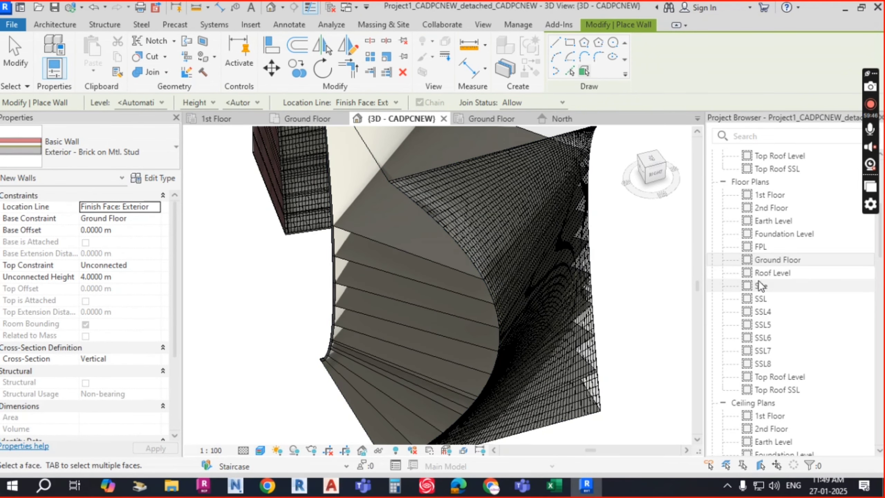
# - Compare the twisted tower's outline in the Ground Floor, SSL5, SSL6, SSL8, Top Roof Level, 1st Floor and Earth Level floor plans
pyautogui.doubleClick(774, 260)
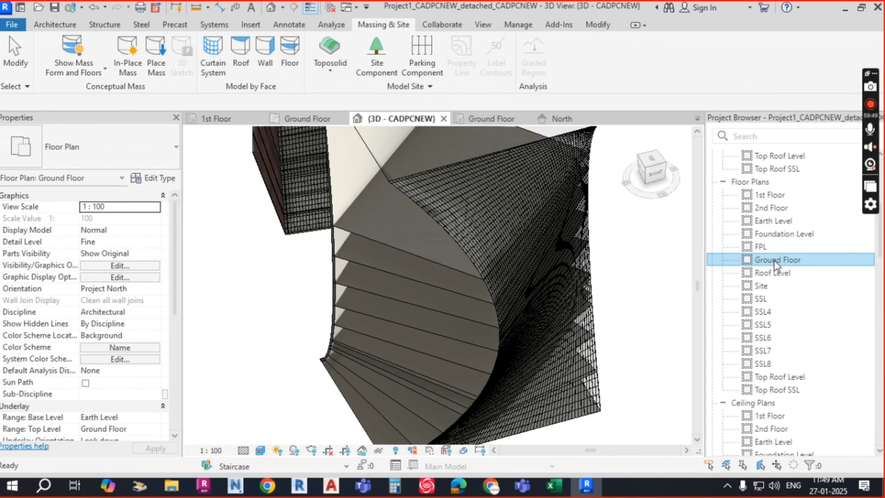
pyautogui.scroll(4, 509, 209)
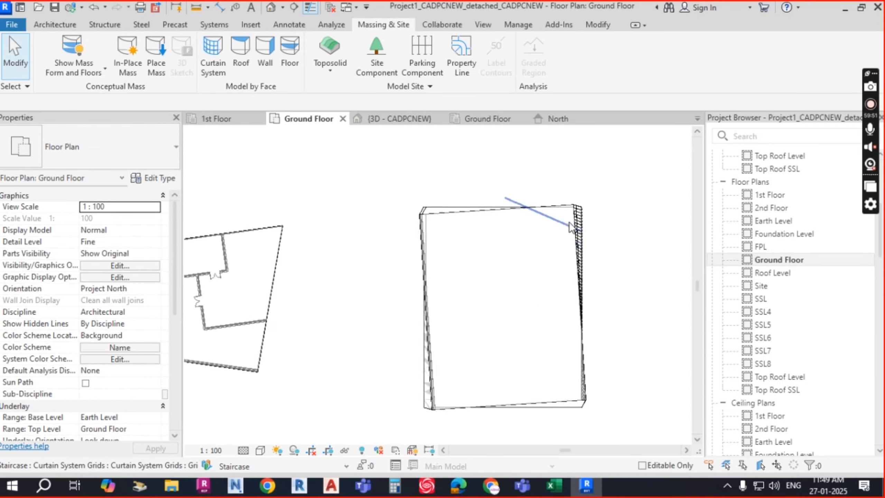
pyautogui.scroll(-3, 371, 234)
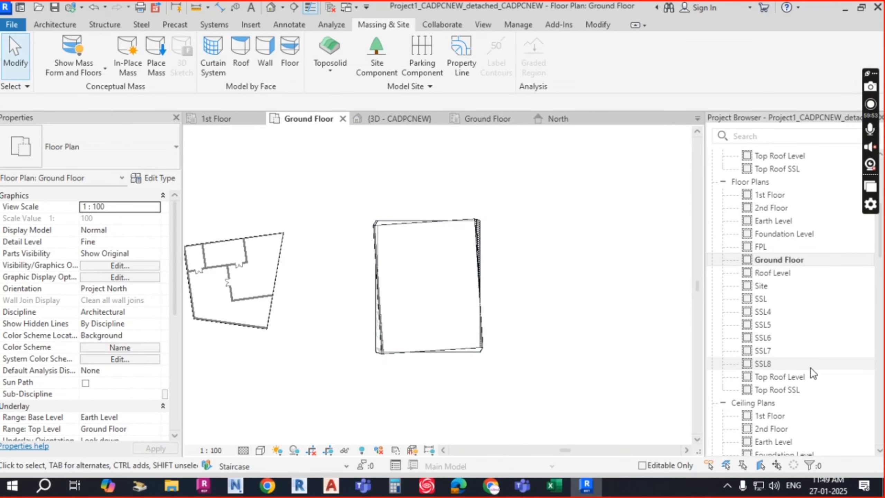
pyautogui.doubleClick(768, 326)
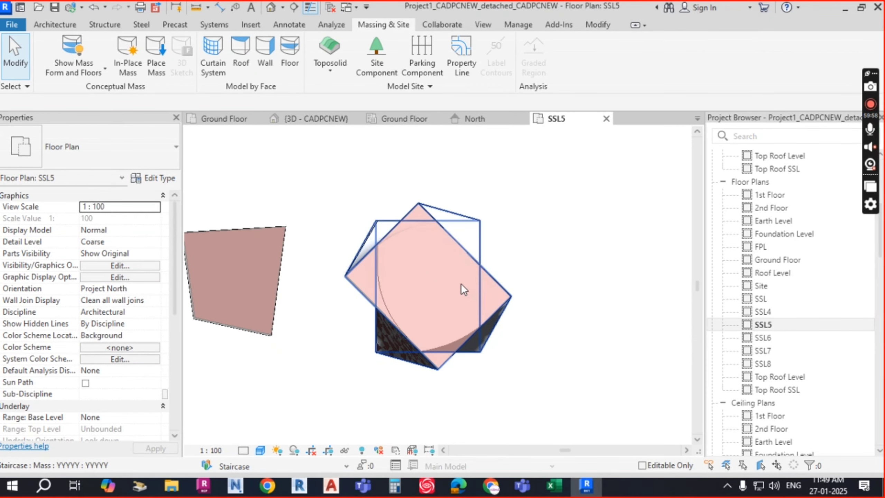
pyautogui.click(763, 338)
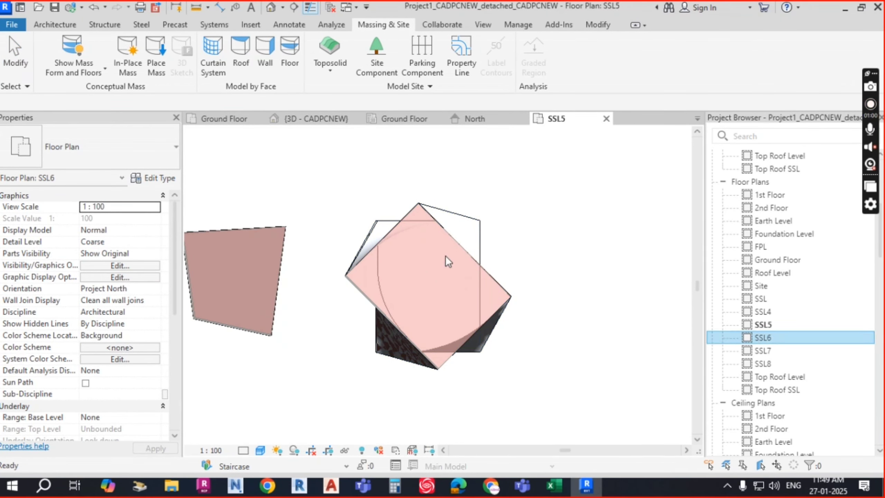
pyautogui.click(765, 363)
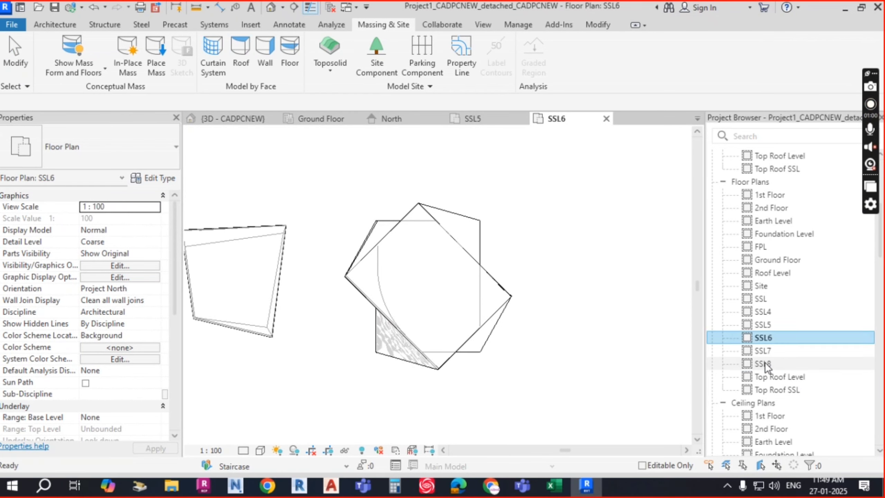
pyautogui.doubleClick(766, 364)
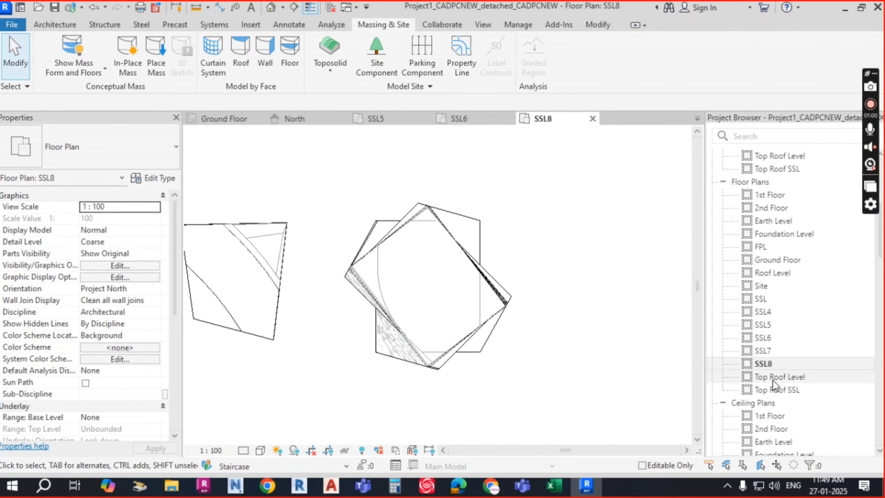
pyautogui.doubleClick(774, 380)
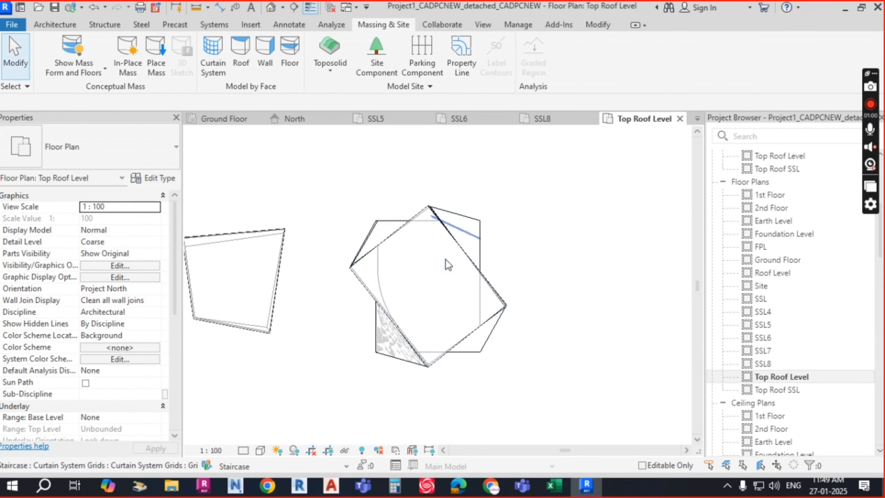
pyautogui.click(778, 197)
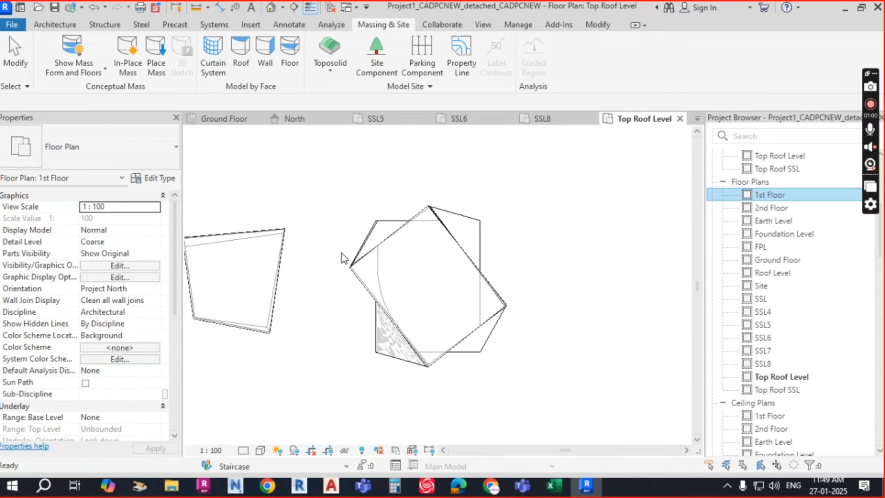
pyautogui.doubleClick(775, 220)
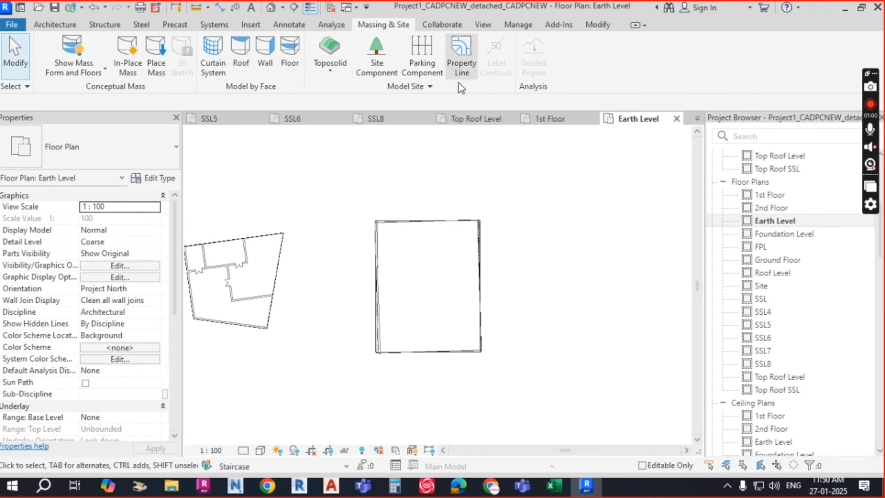
# - Return to the 3D view and examine the twisted tower's brick wall, curtain system and open faces from all sides
pyautogui.click(699, 119)
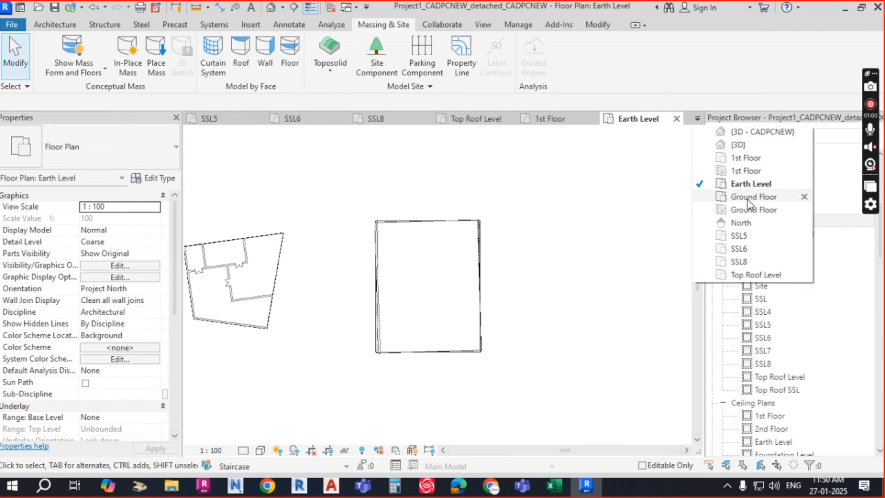
pyautogui.click(756, 132)
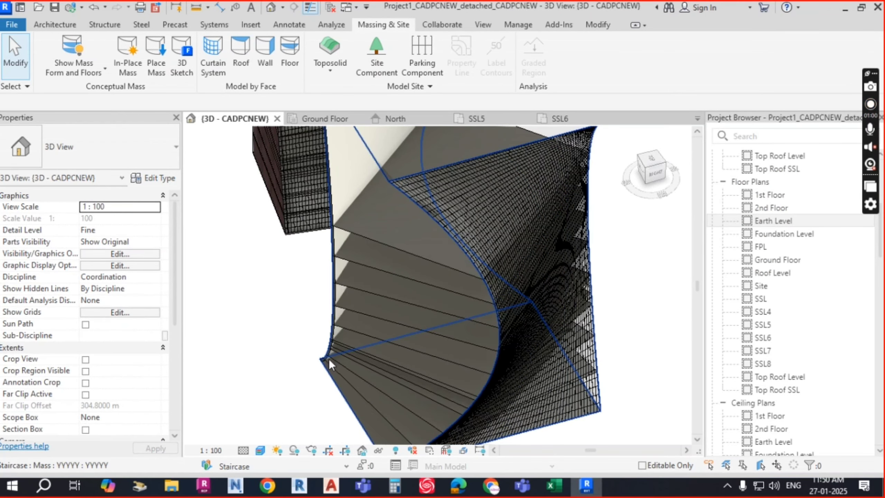
pyautogui.keyDown('shift'); pyautogui.moveTo(291, 375); pyautogui.dragTo(466, 231, button='middle'); pyautogui.keyUp('shift')
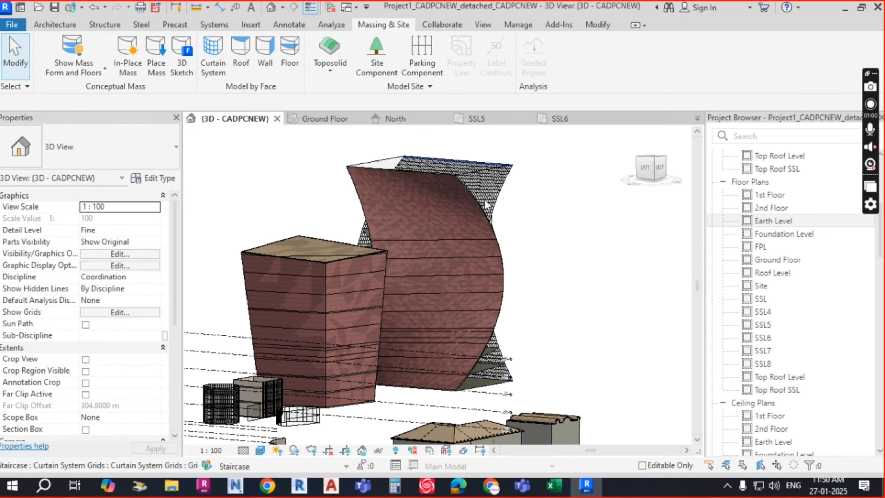
pyautogui.keyDown('shift'); pyautogui.moveTo(589, 302); pyautogui.dragTo(485, 323, button='middle'); pyautogui.keyUp('shift')
pyautogui.keyDown('shift'); pyautogui.moveTo(468, 293); pyautogui.dragTo(463, 271, button='middle'); pyautogui.keyUp('shift')
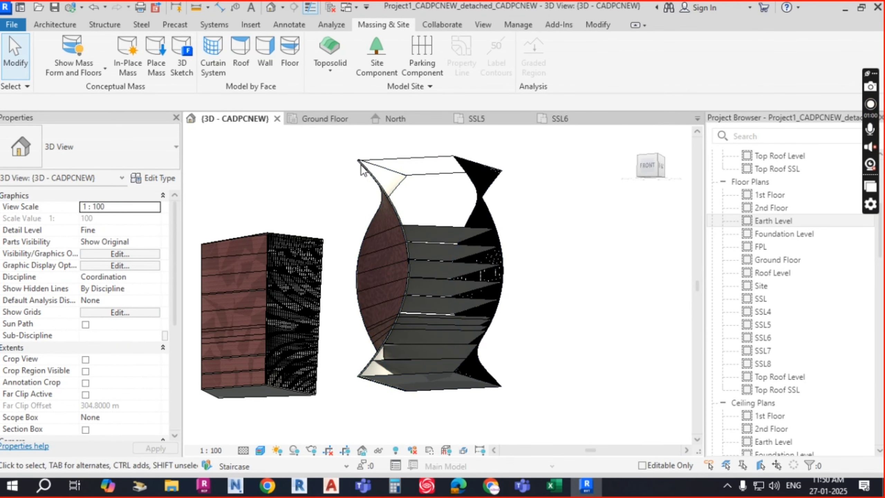
pyautogui.moveTo(573, 275)
pyautogui.keyDown('shift'); pyautogui.mouseDown(button='middle')
pyautogui.moveTo(556, 277)
pyautogui.moveTo(543, 293)
pyautogui.moveTo(538, 274)
pyautogui.mouseUp(button='middle'); pyautogui.keyUp('shift')
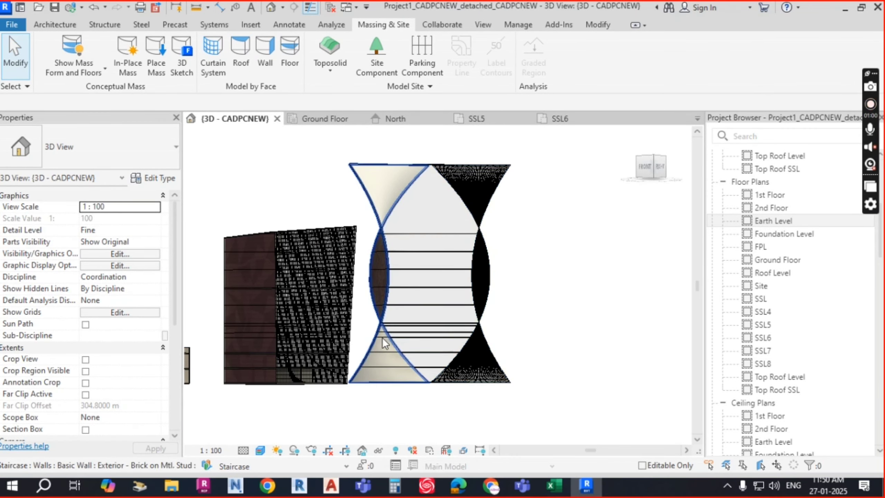
pyautogui.keyDown('shift'); pyautogui.moveTo(571, 267); pyautogui.dragTo(535, 305, button='middle'); pyautogui.keyUp('shift')
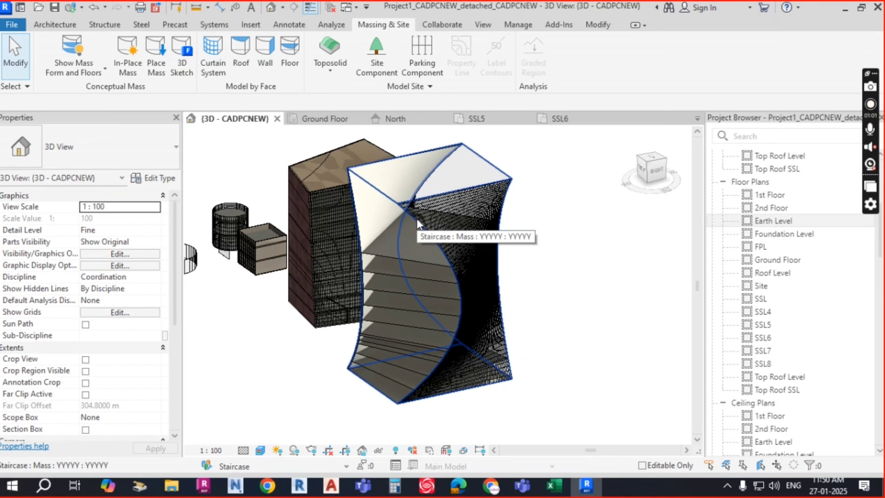
pyautogui.moveTo(616, 292)
pyautogui.keyDown('shift'); pyautogui.mouseDown(button='middle')
pyautogui.moveTo(648, 280)
pyautogui.moveTo(586, 319)
pyautogui.mouseUp(button='middle'); pyautogui.keyUp('shift')
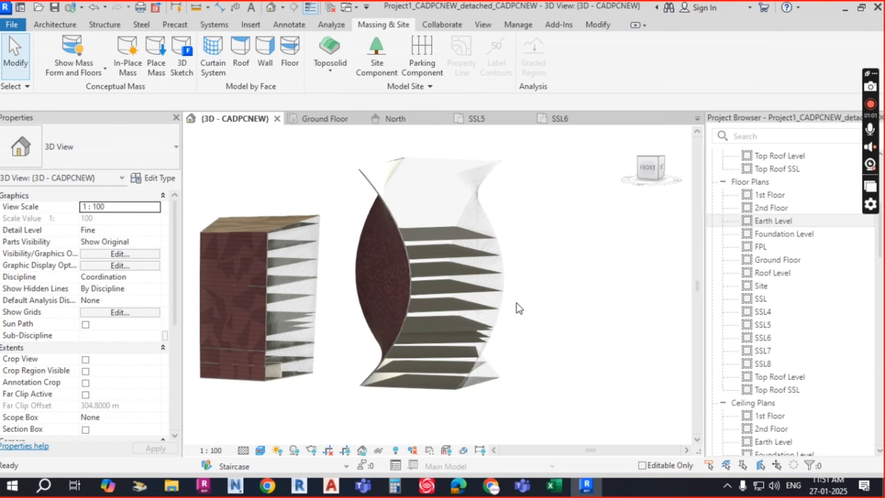
pyautogui.keyDown('shift'); pyautogui.moveTo(501, 318); pyautogui.dragTo(550, 223, button='middle'); pyautogui.keyUp('shift')
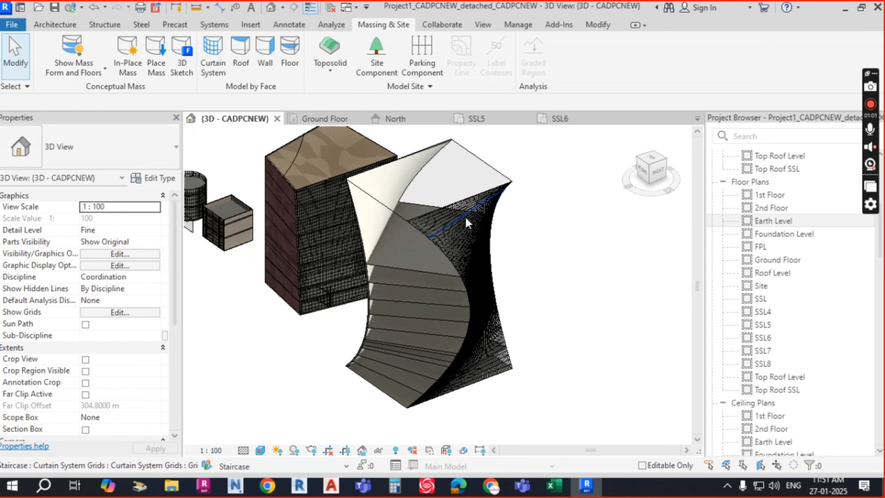
pyautogui.click(105, 24)
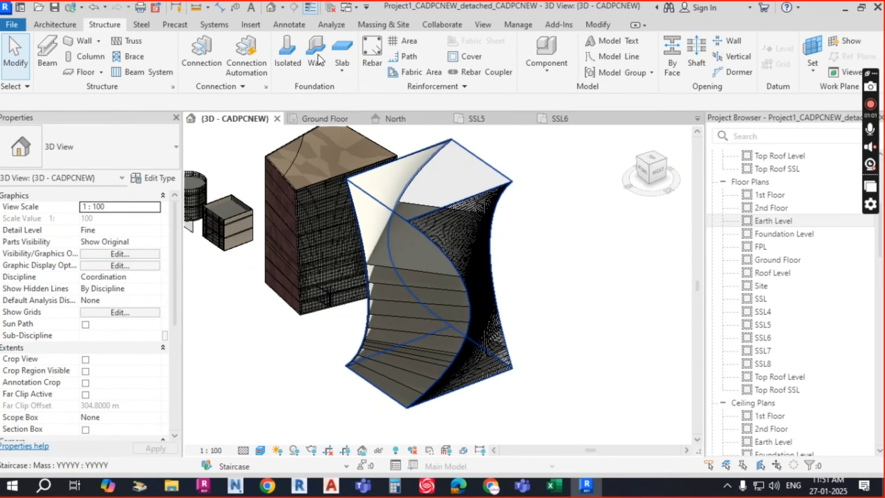
pyautogui.click(401, 24)
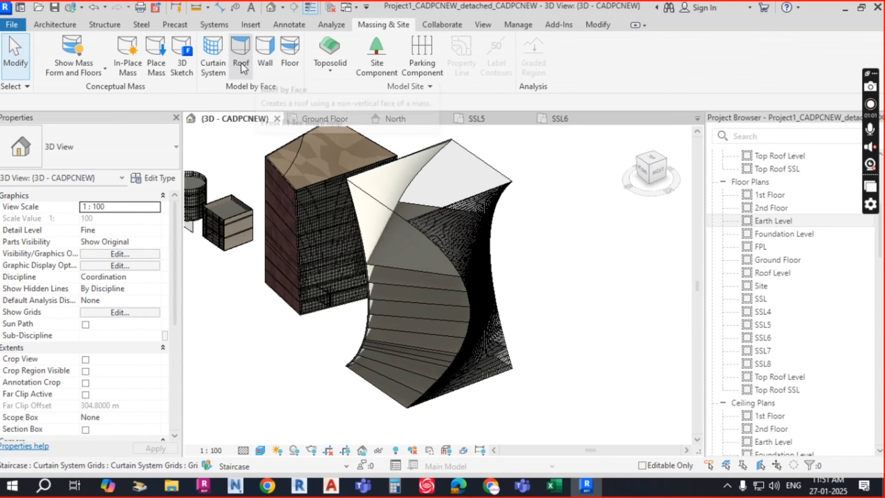